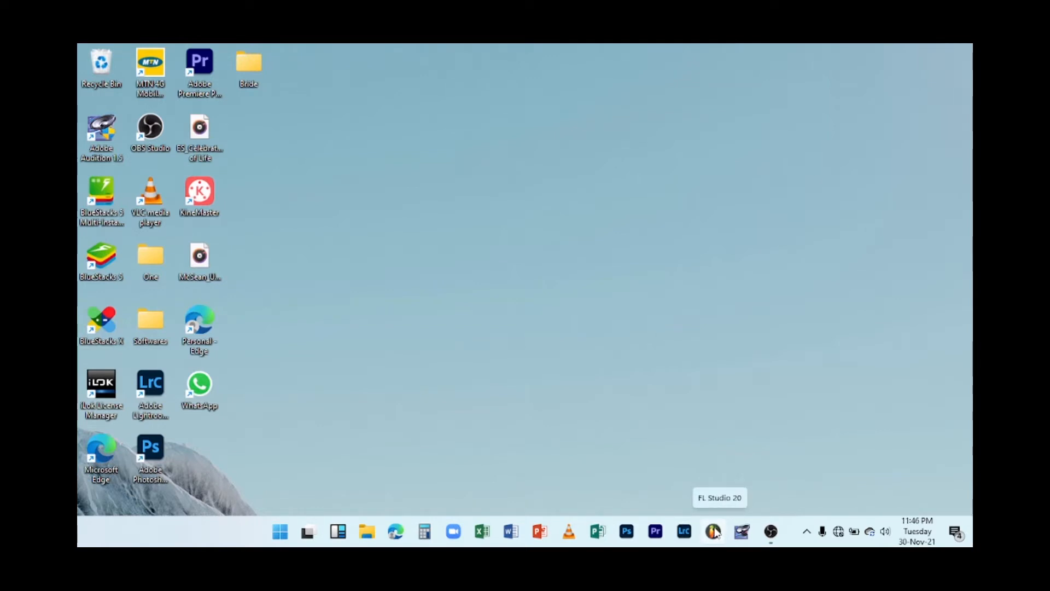
Launch FL Studio and switch the metronome off.
click(713, 531)
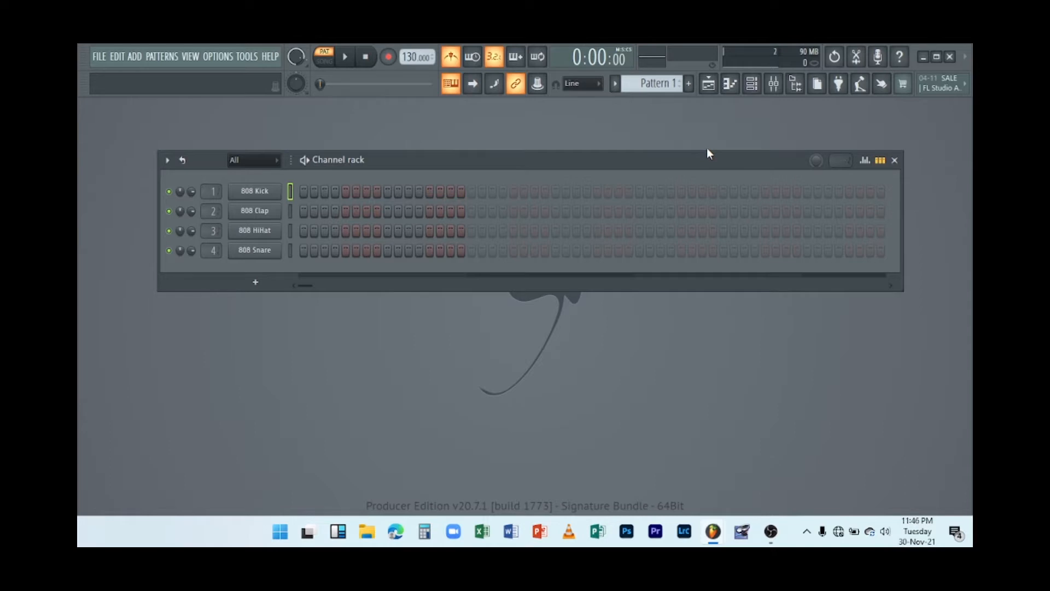
click(450, 57)
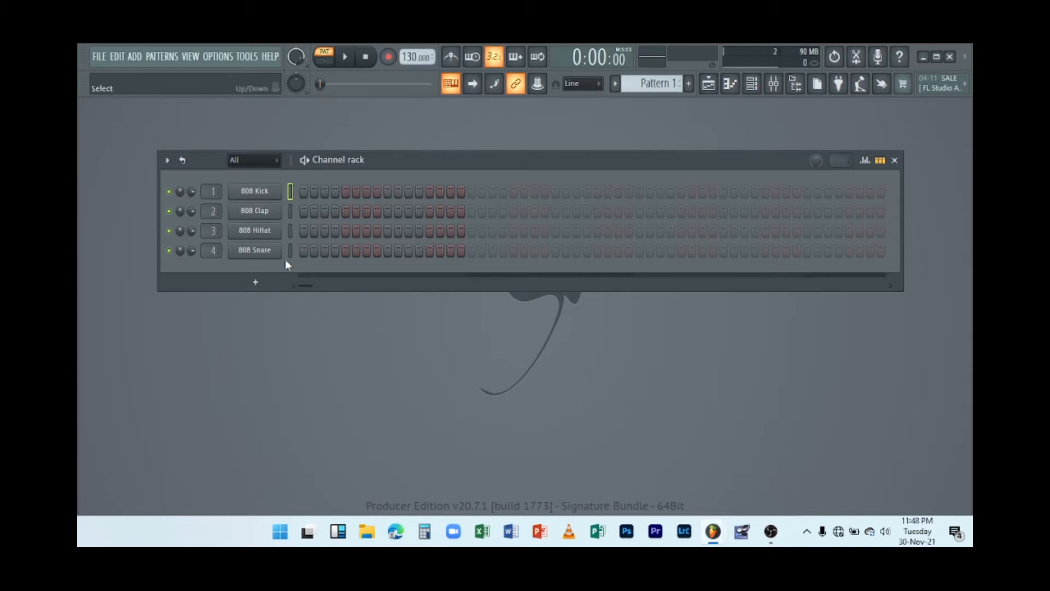
Insert an FL Keys instrument channel from the 808 Snare channel's menu and reposition the FL Keys plugin window.
right_click(269, 257)
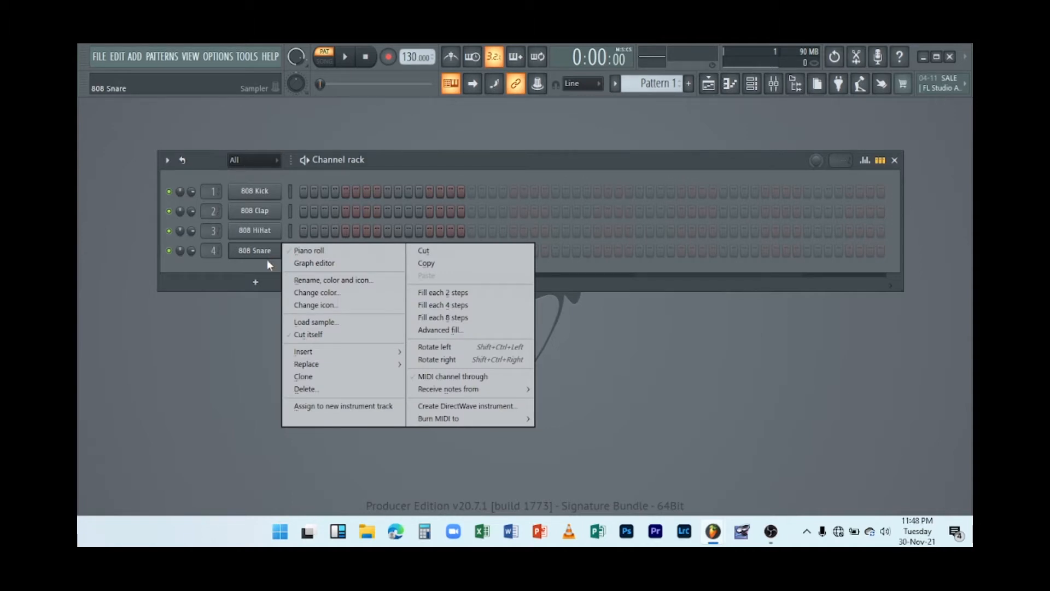
mouse_move(314, 351)
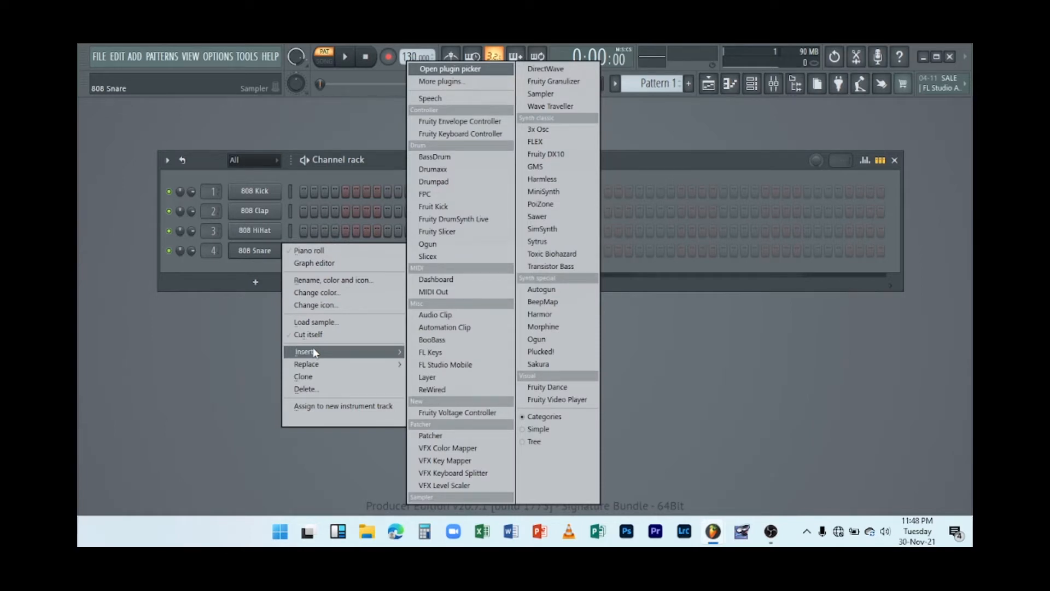
click(438, 353)
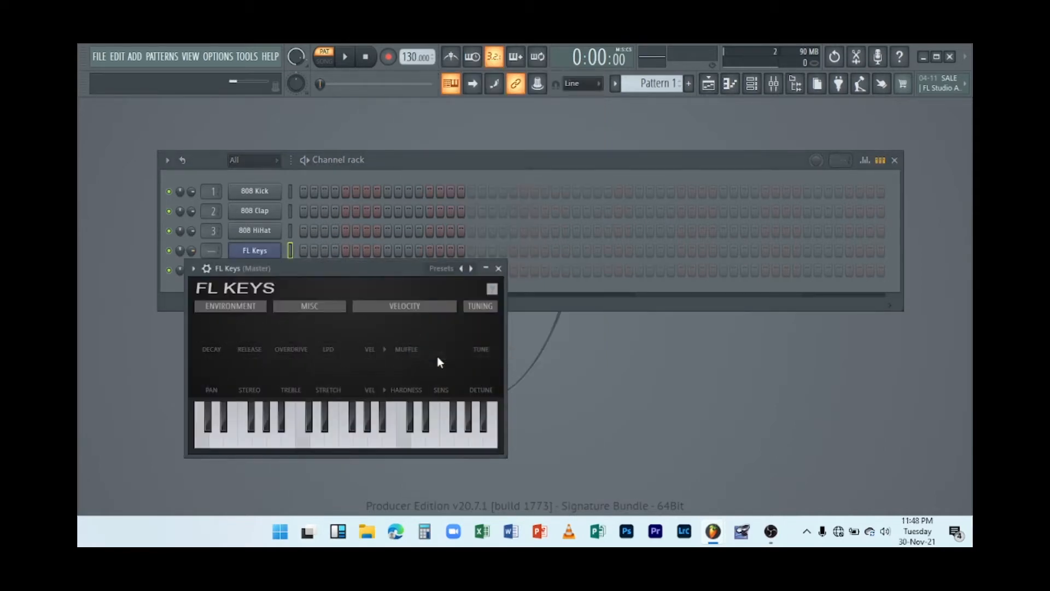
drag(398, 270, 599, 161)
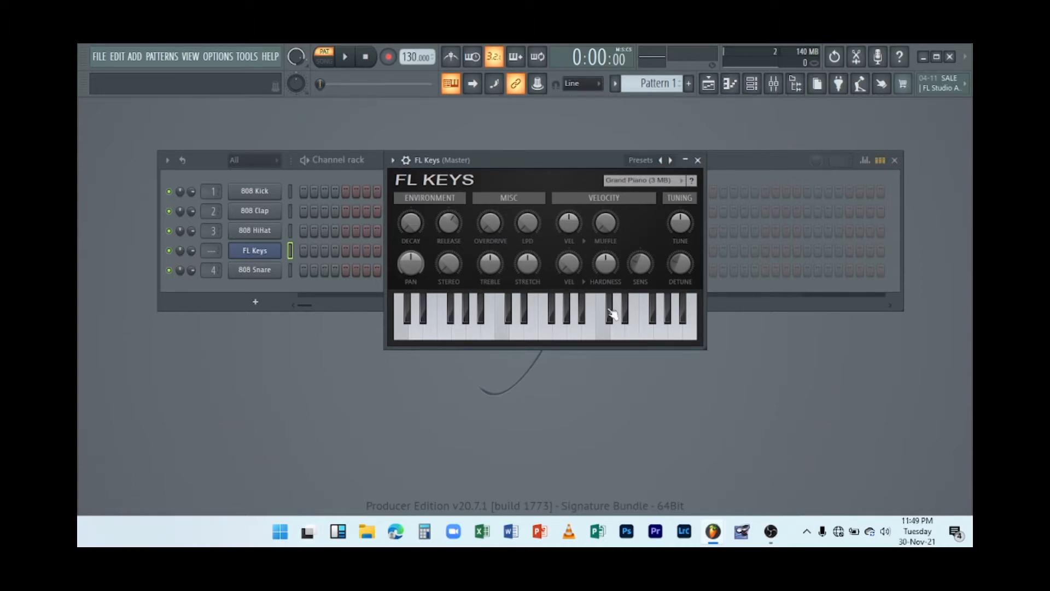
drag(523, 161, 518, 201)
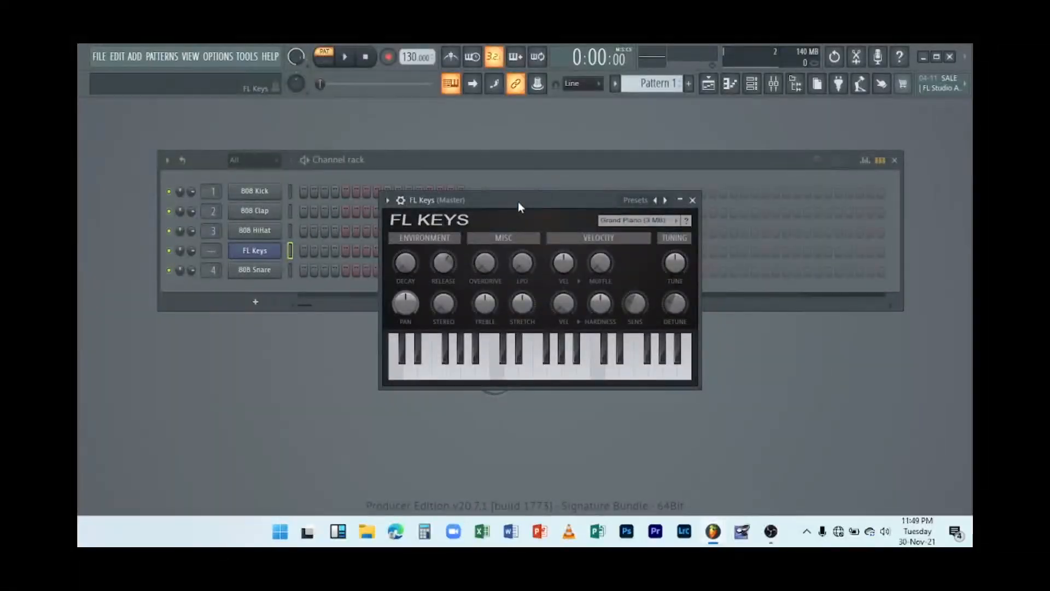
Audition FL Keys by playing notes on its on-screen keyboard and with the computer keyboard.
click(448, 377)
click(470, 375)
drag(297, 57, 295, 66)
click(530, 375)
drag(530, 375, 648, 377)
click(648, 378)
key(t)
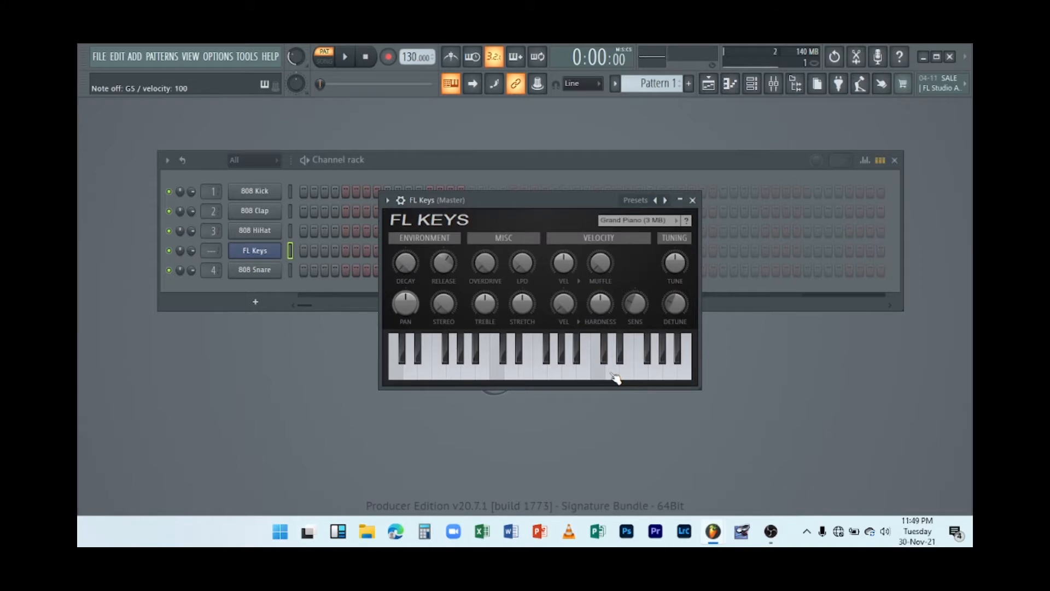
key(i)
key(p)
key(o)
key(e)
key(r)
key(t)
key(u)
key(o)
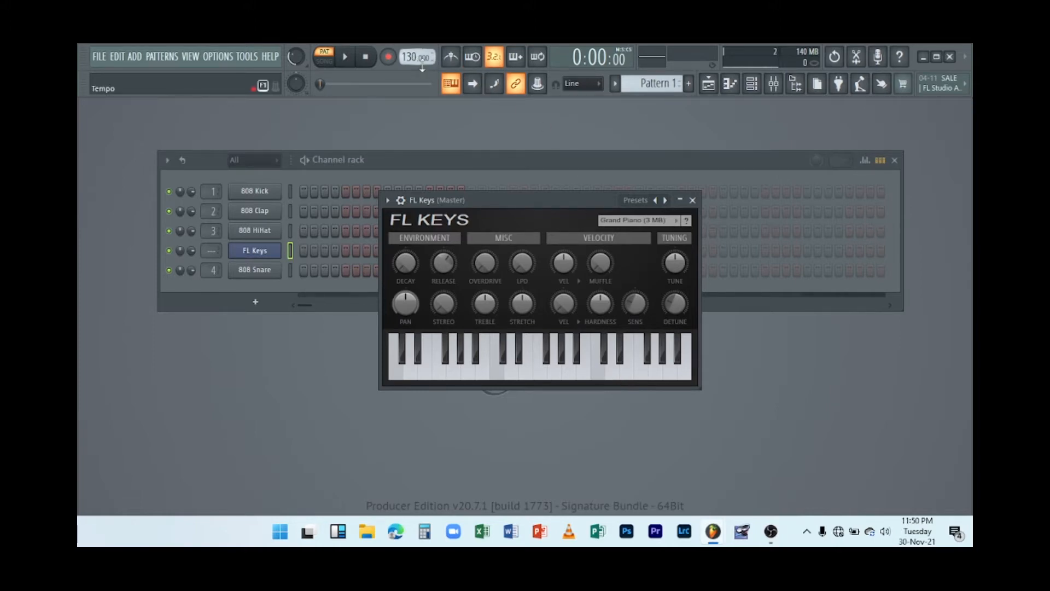
Switch the metronome on and start pattern playback.
click(452, 61)
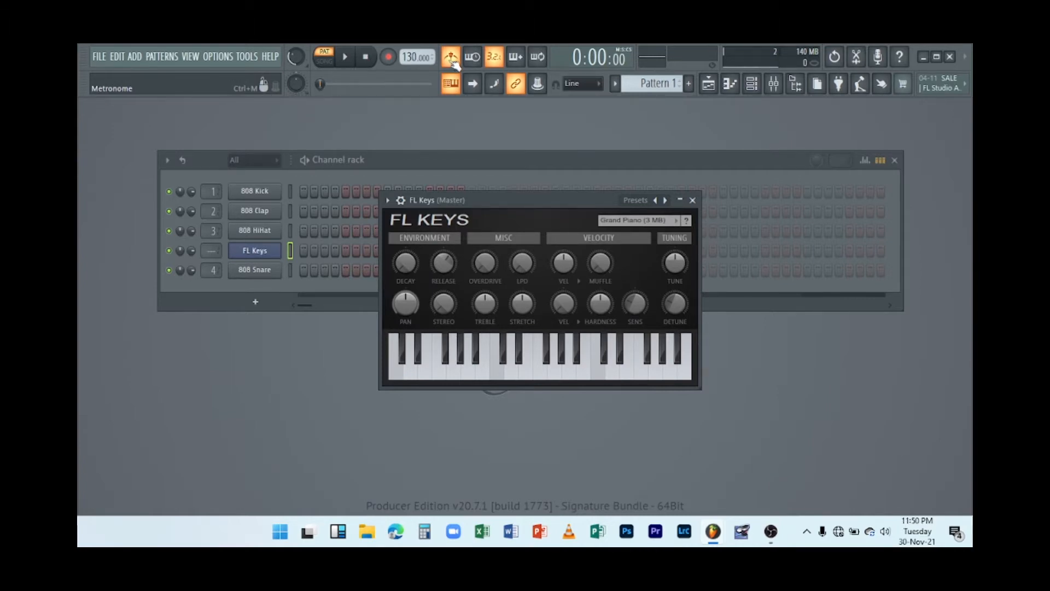
key(space)
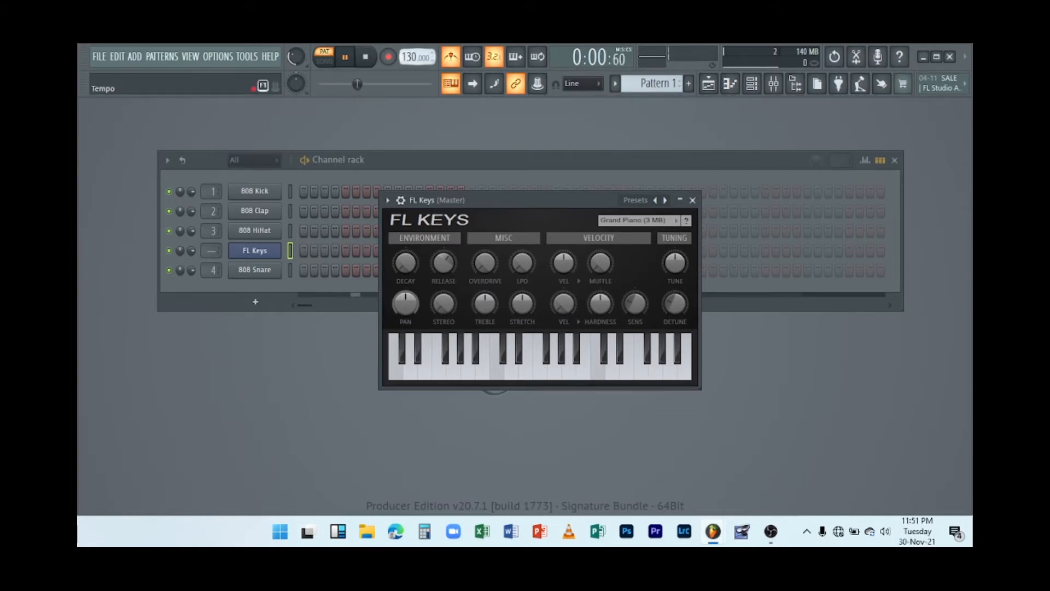
Set the tempo to 100 BPM and switch the metronome back off.
drag(410, 57, 410, 74)
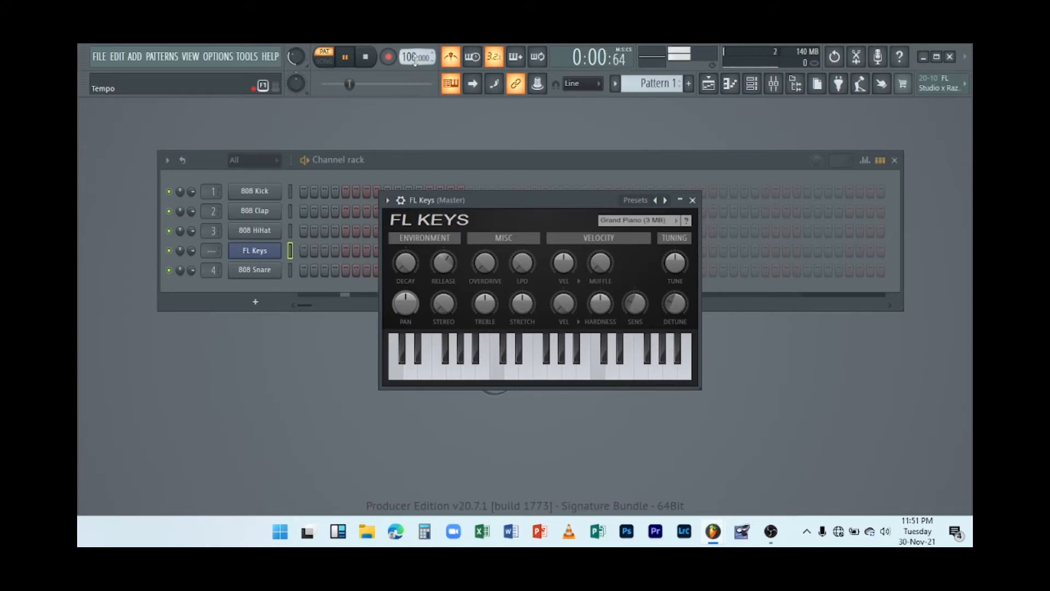
click(452, 59)
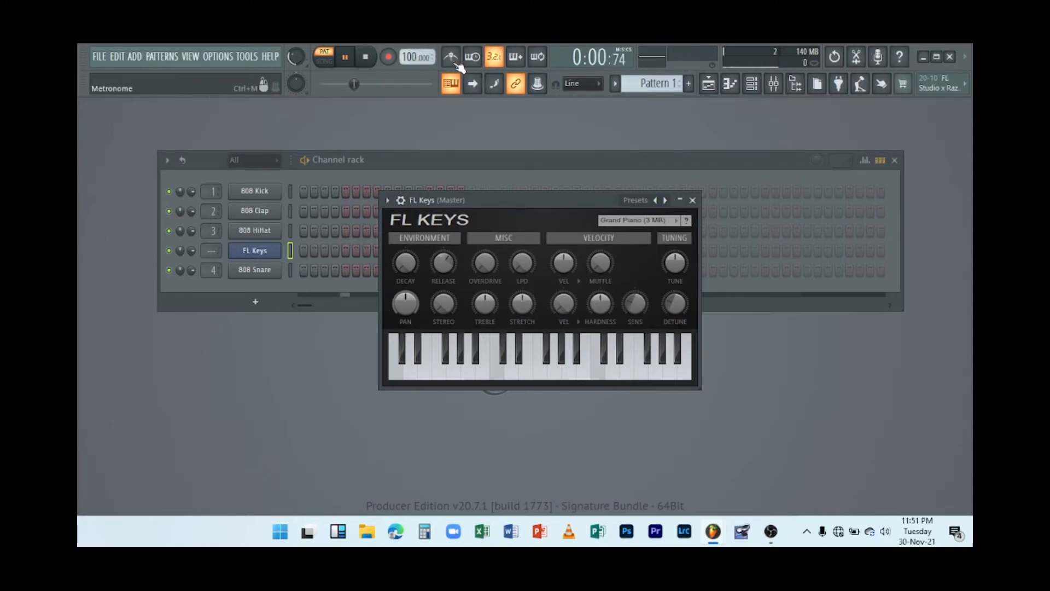
Close the FL Keys plugin window and stop playback.
click(691, 202)
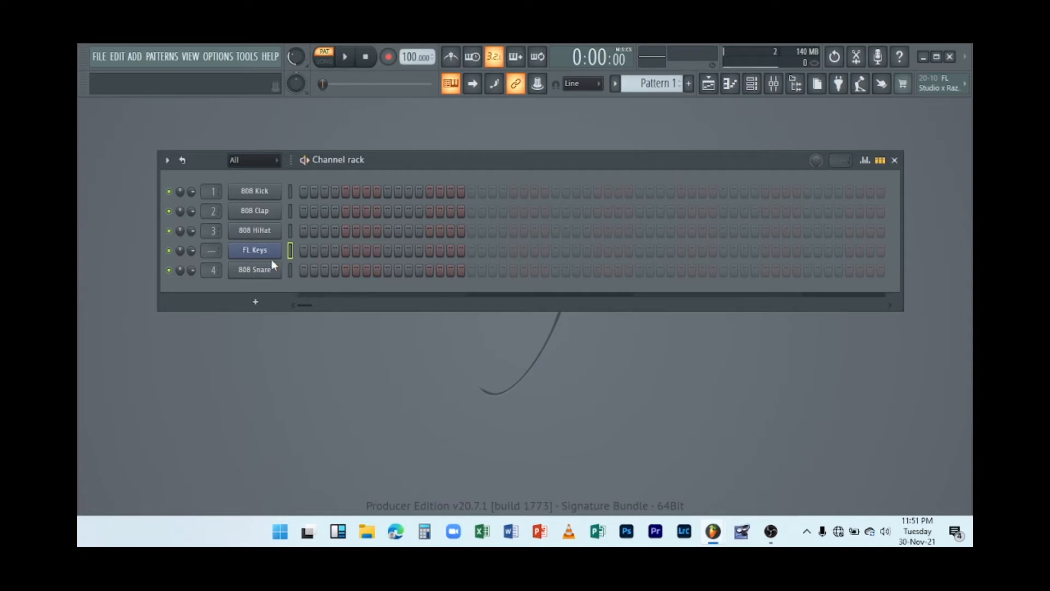
key(space)
Open the FL Keys channel in the piano roll.
right_click(269, 253)
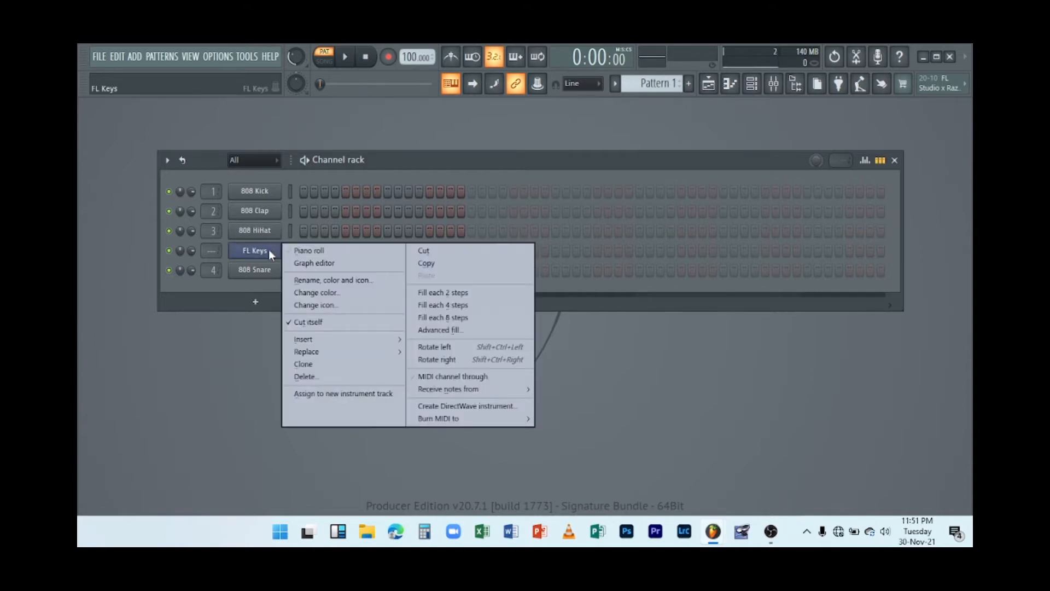
click(304, 253)
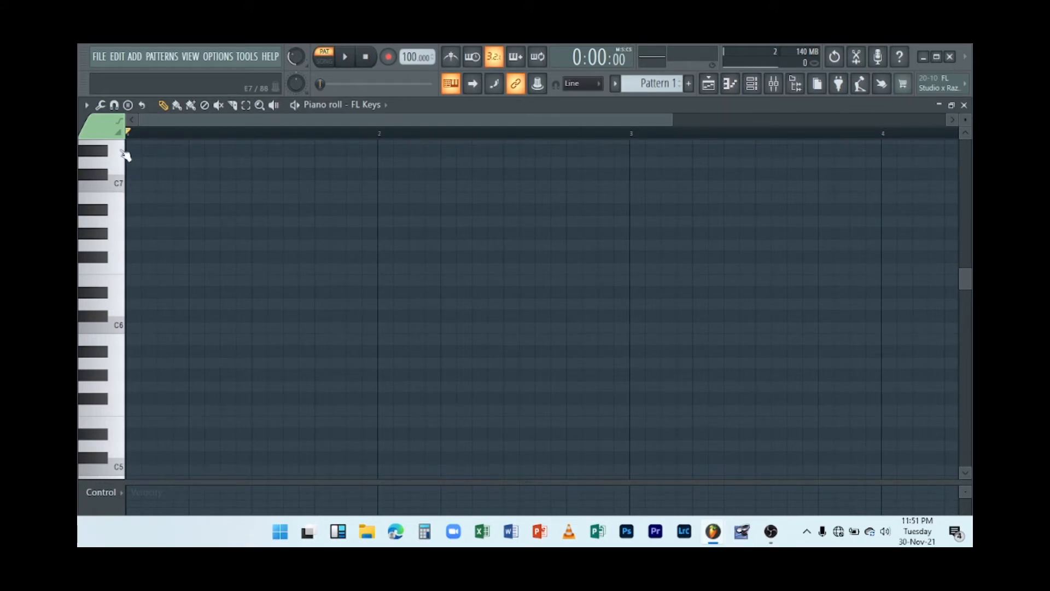
Scroll through the piano roll's keyboard range from C0 up to C10.
scroll(241, 293, down, 12)
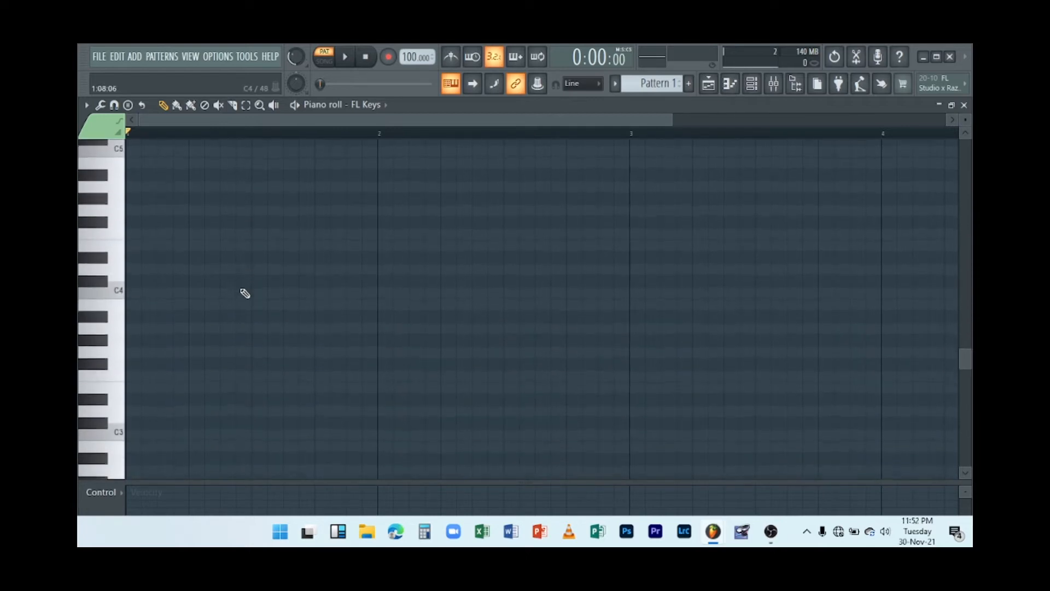
scroll(247, 300, up, 5)
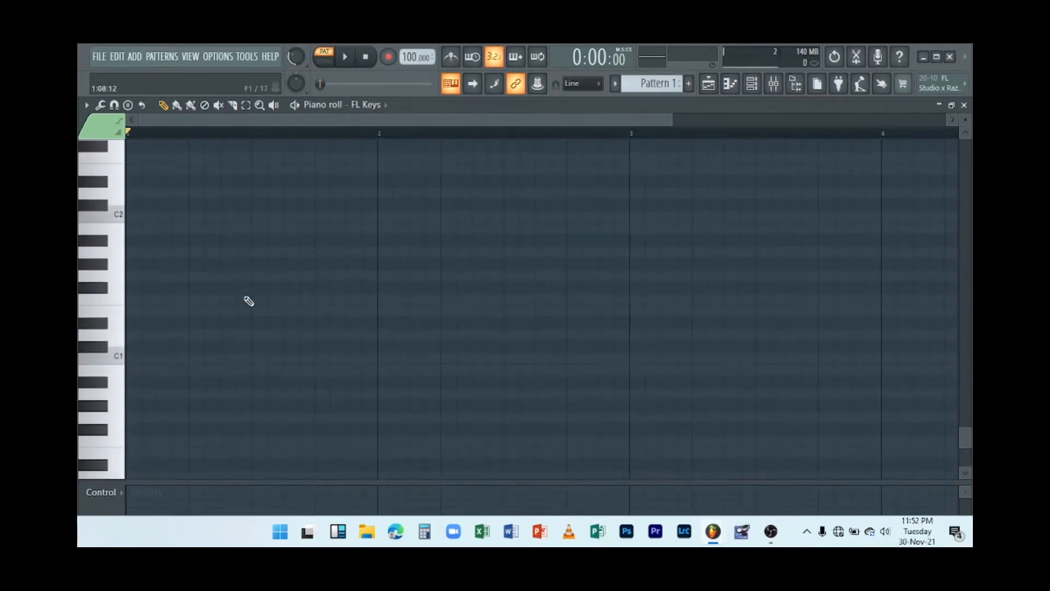
scroll(249, 301, up, 12)
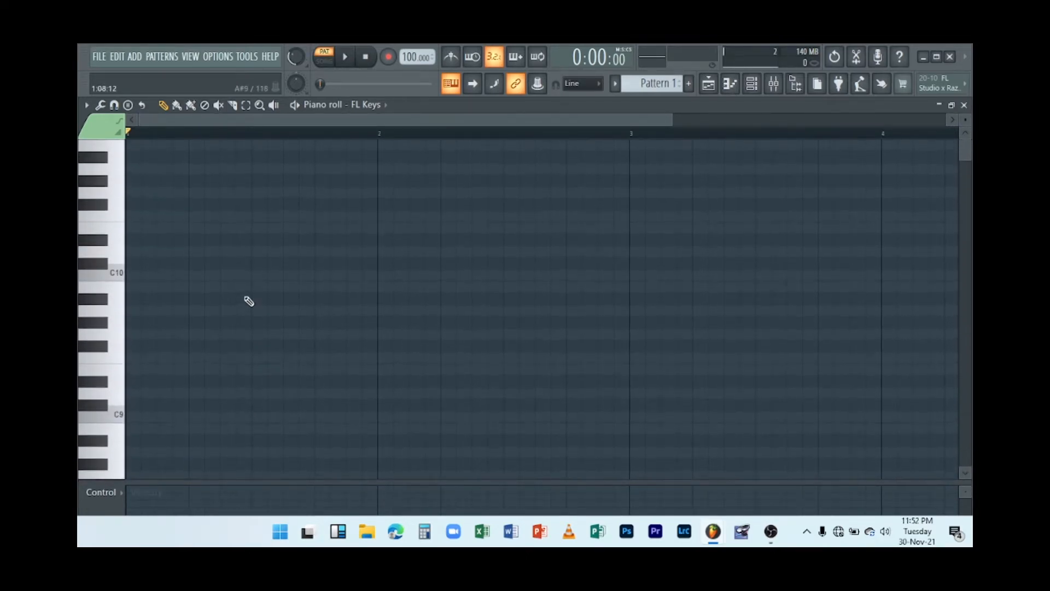
scroll(249, 301, down, 1)
scroll(167, 265, down, 1)
scroll(171, 268, down, 15)
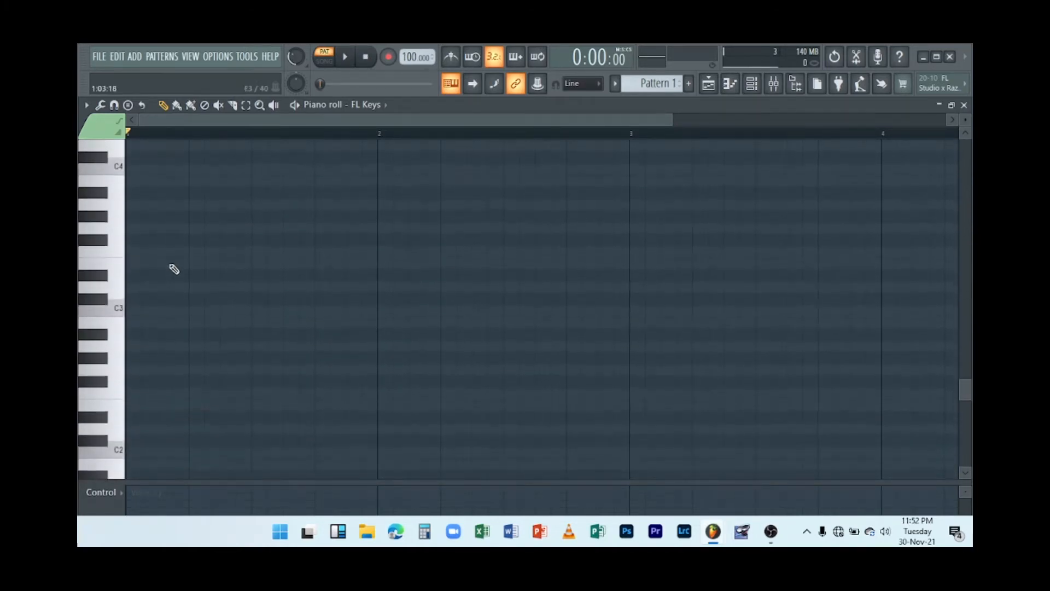
scroll(175, 284, down, 2)
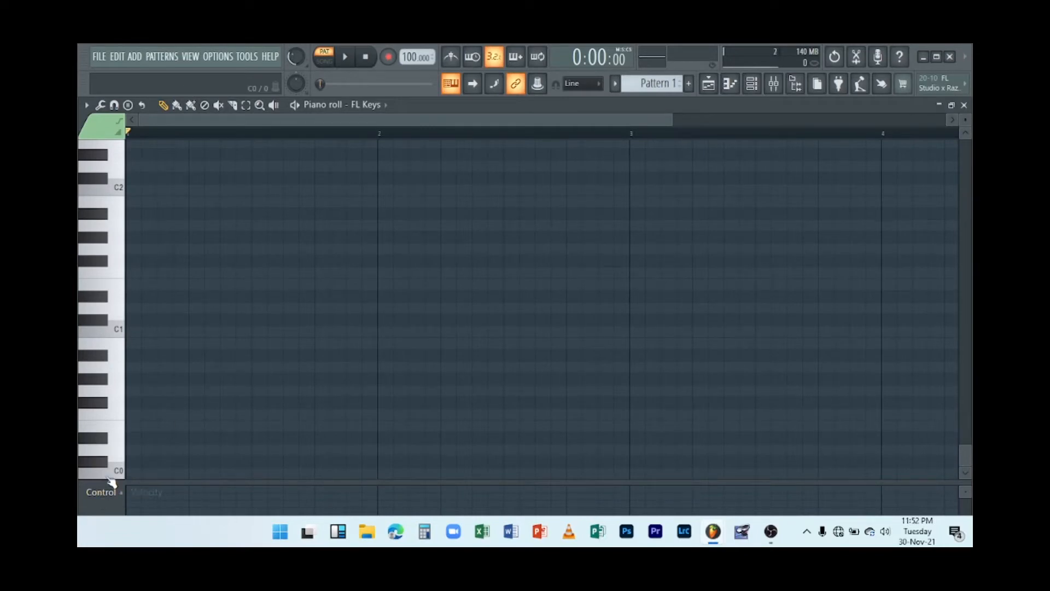
scroll(170, 381, up, 10)
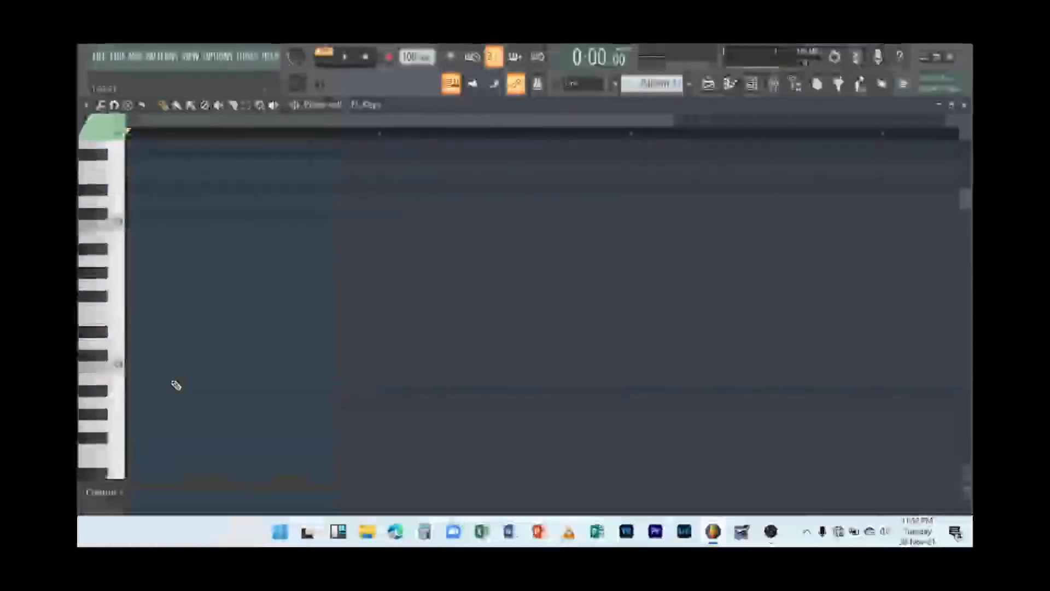
scroll(176, 385, up, 5)
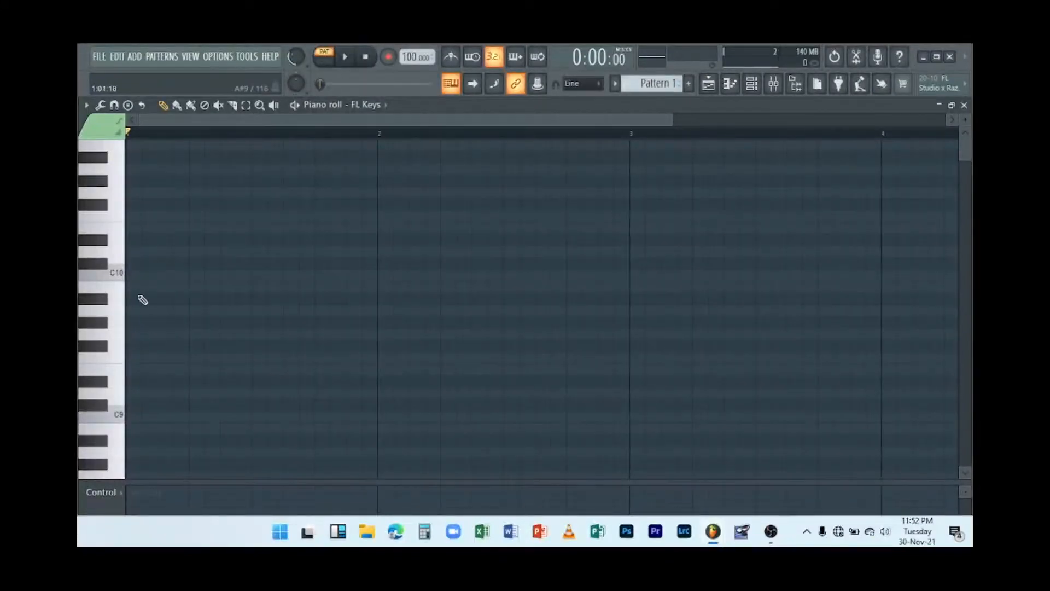
scroll(223, 331, down, 5)
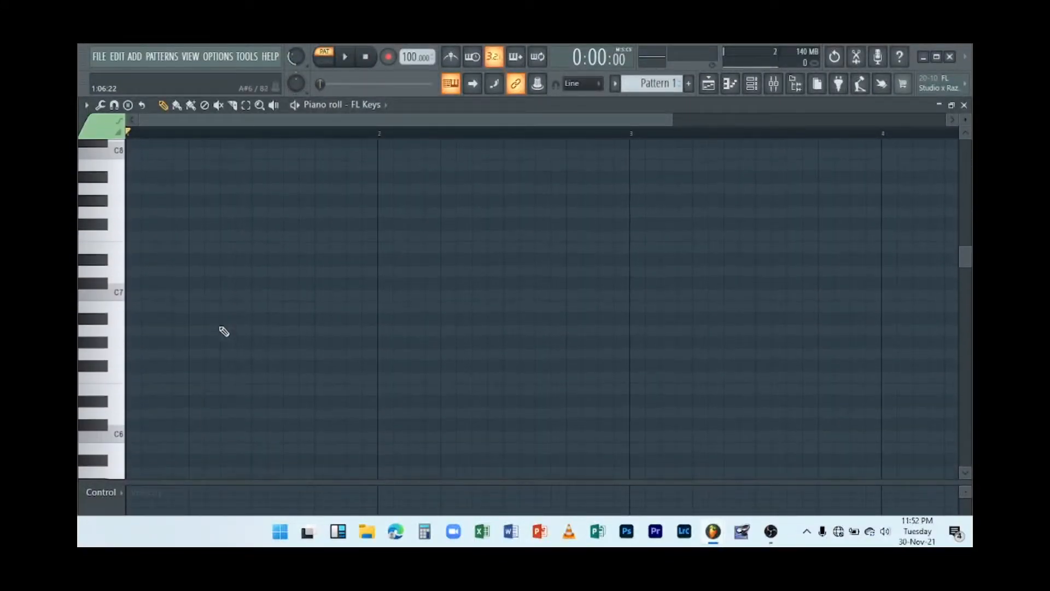
scroll(224, 331, down, 1)
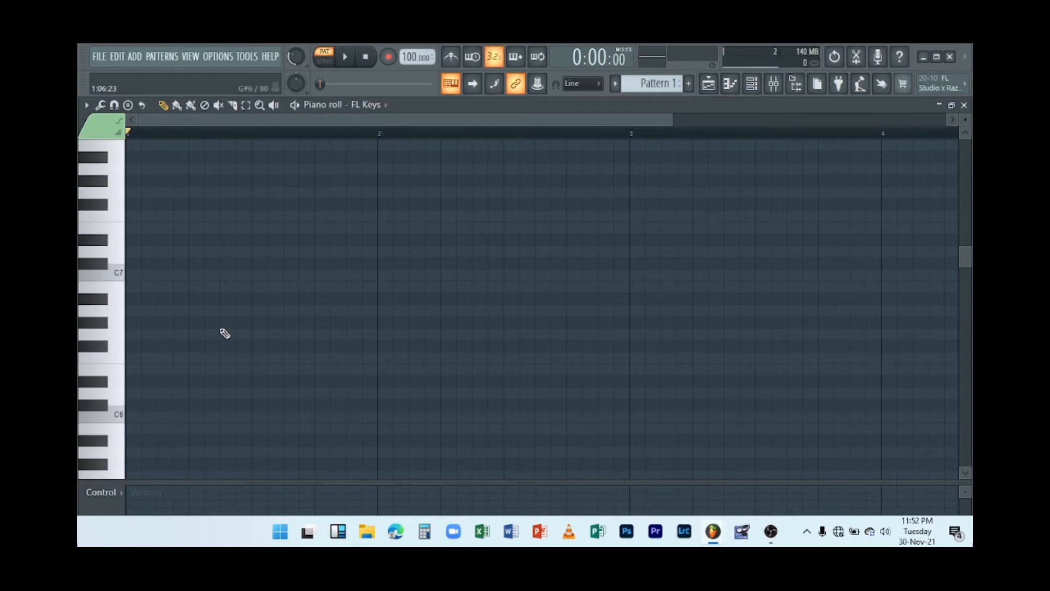
scroll(225, 333, down, 2)
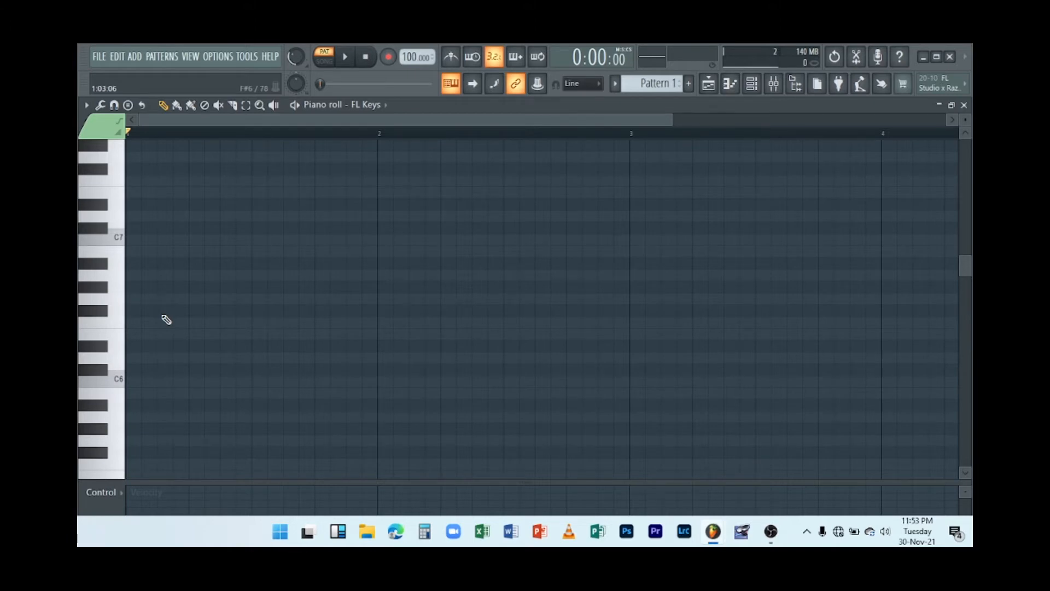
Play a scale up and back down with the computer keyboard to preview FL Keys notes.
key(x)
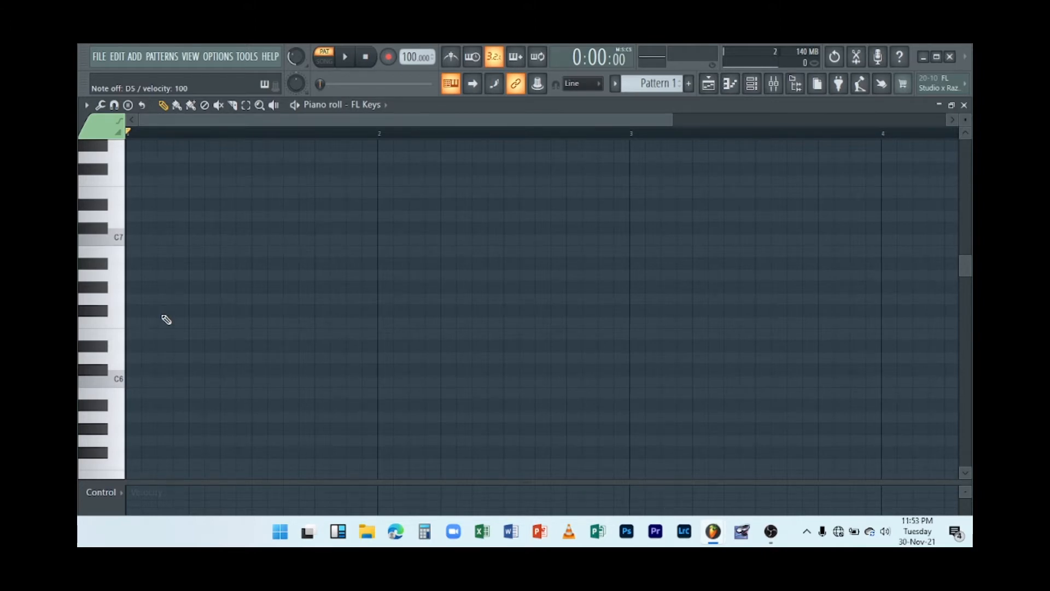
key(z)
key(x)
key(c)
key(v)
key(b)
key(n)
key(m)
key(comma)
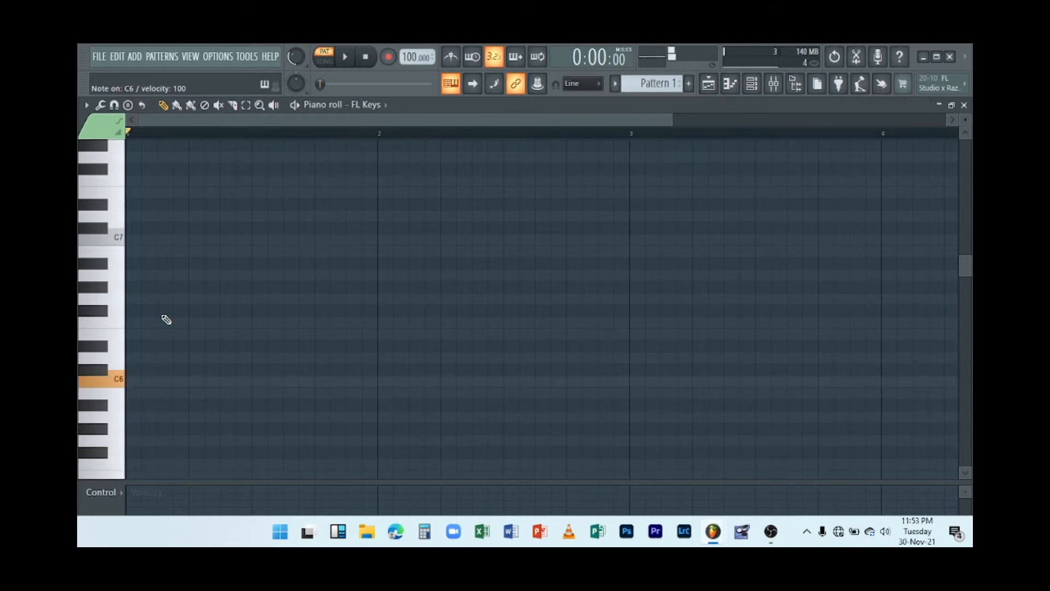
key(comma)
key(m)
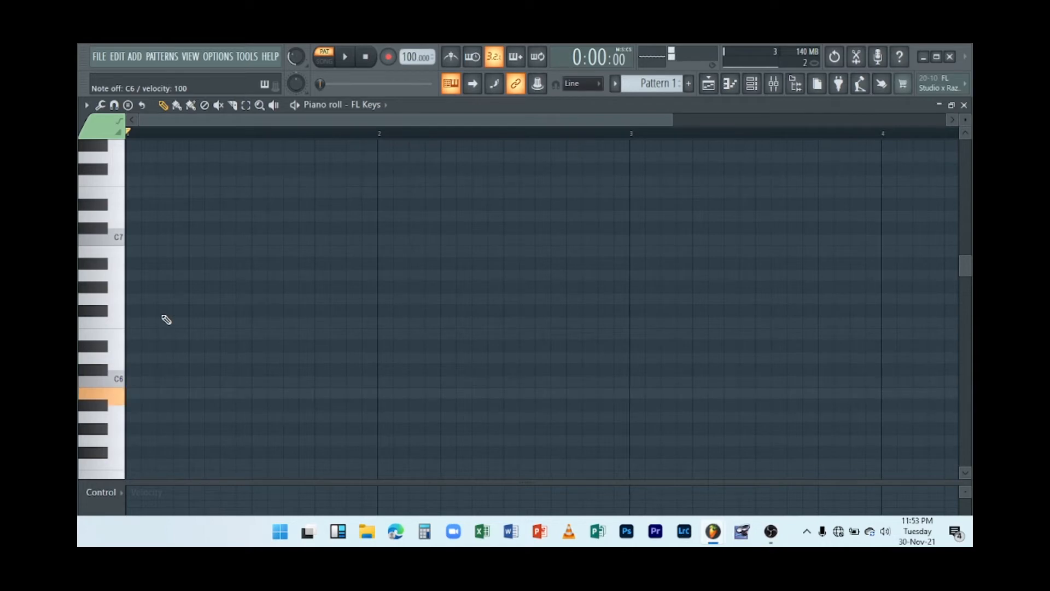
key(n)
key(b)
key(v)
key(c)
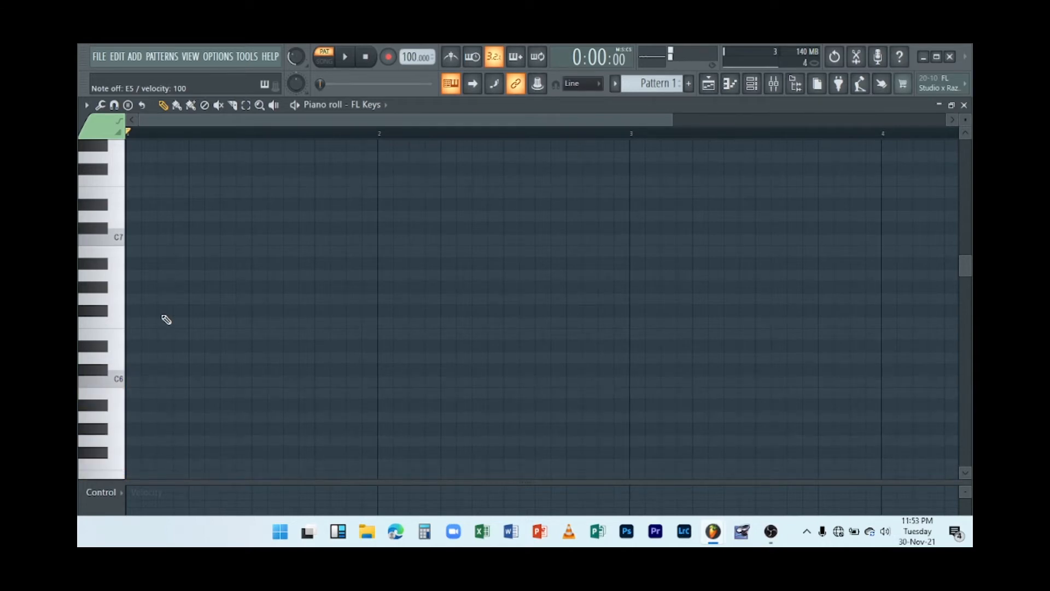
key(x)
key(z)
Play chord notes with the computer keyboard to preview them in the piano roll.
key(r)
key(y)
key(r)
key(y)
key(w)
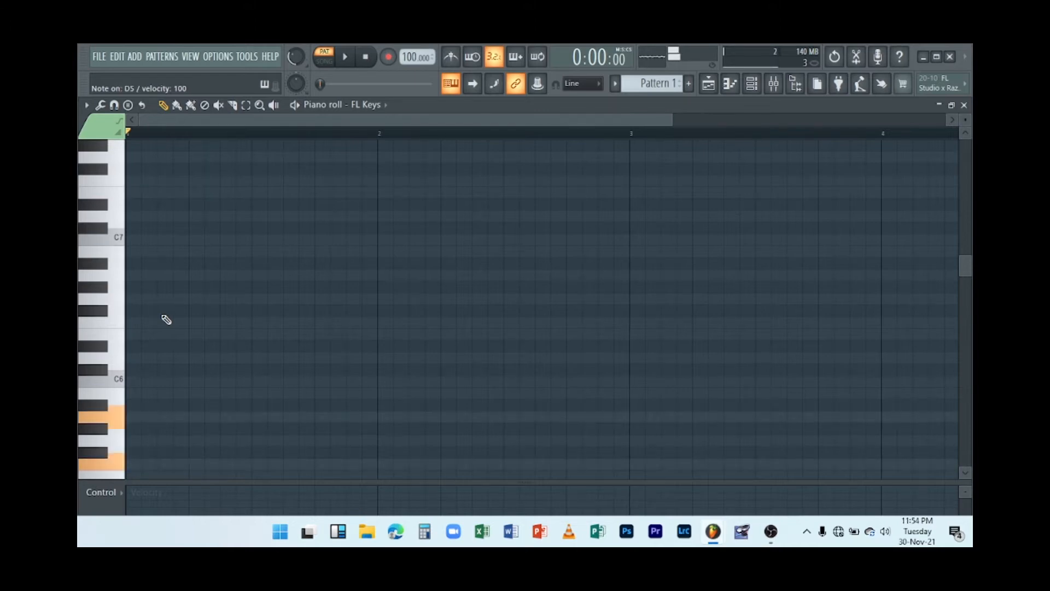
scroll(166, 319, down, 5)
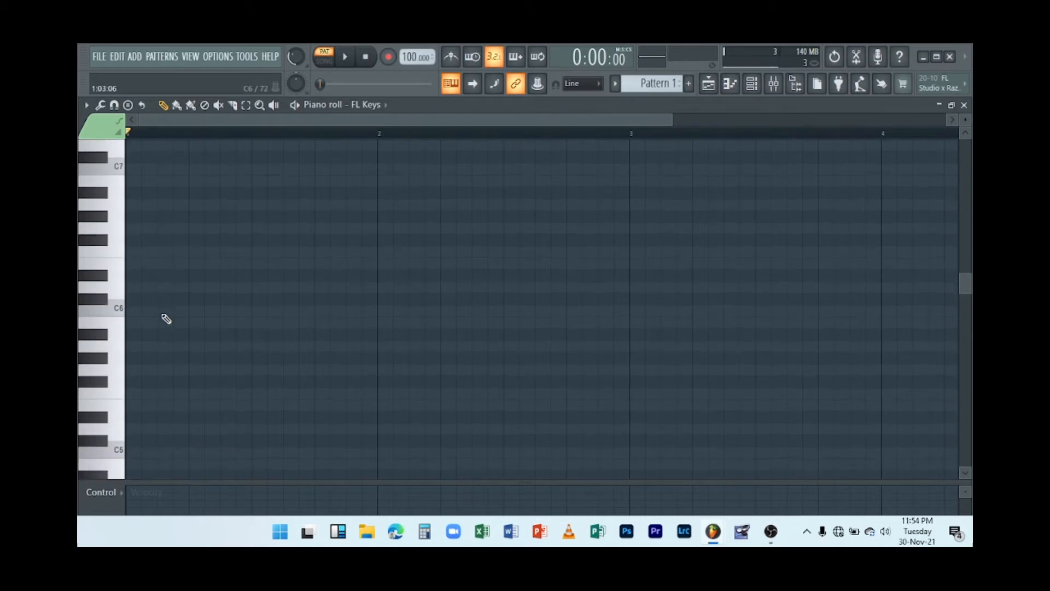
key(w)
key(r)
key(y)
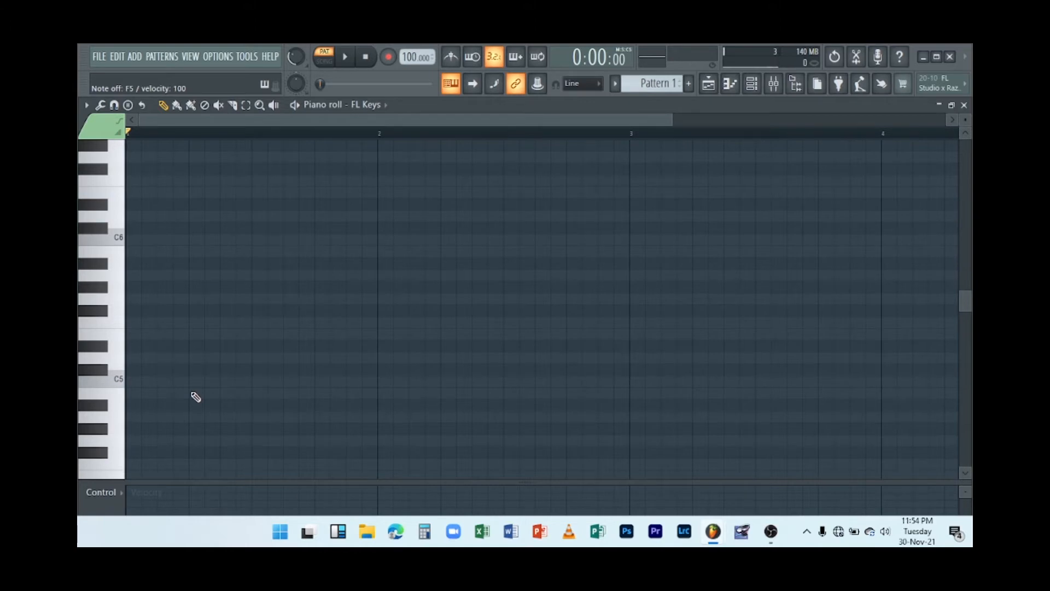
key(w)
key(r)
key(y)
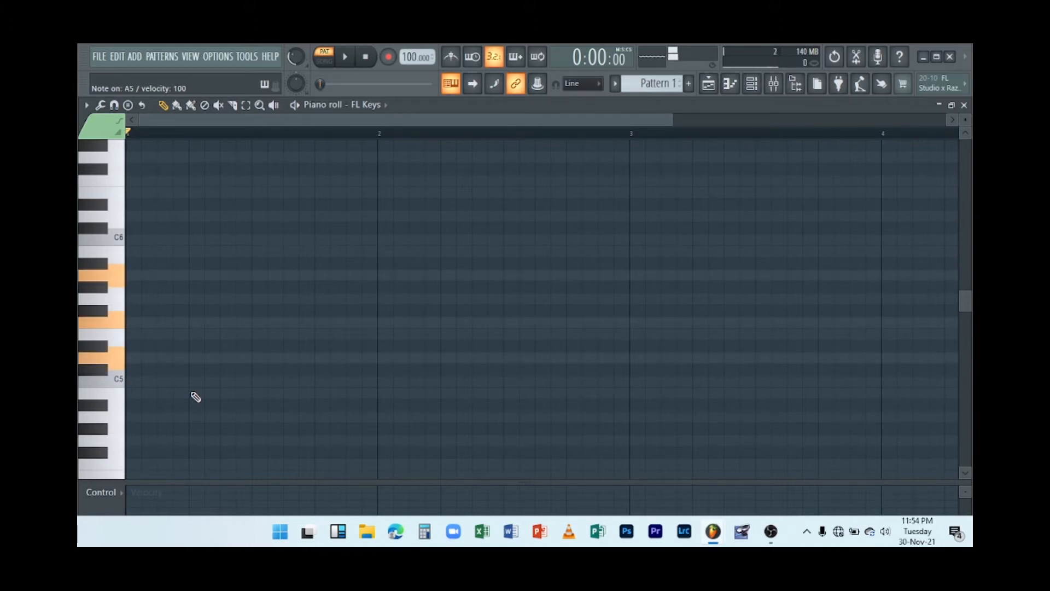
key(w)
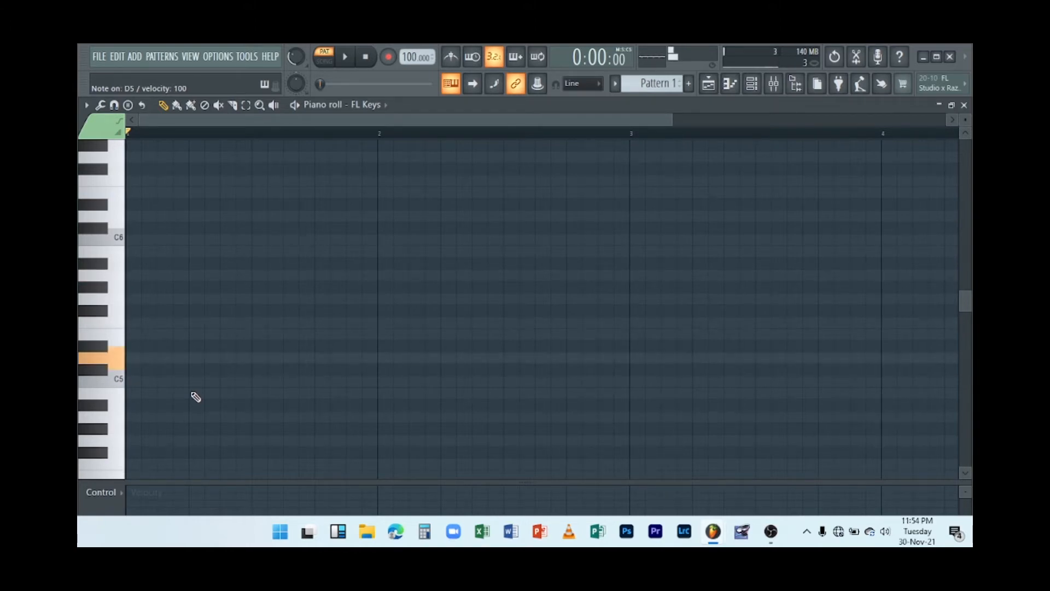
Preview notes, then place D5, F5 and A5 notes at the very start of bar 1.
key(r)
key(y)
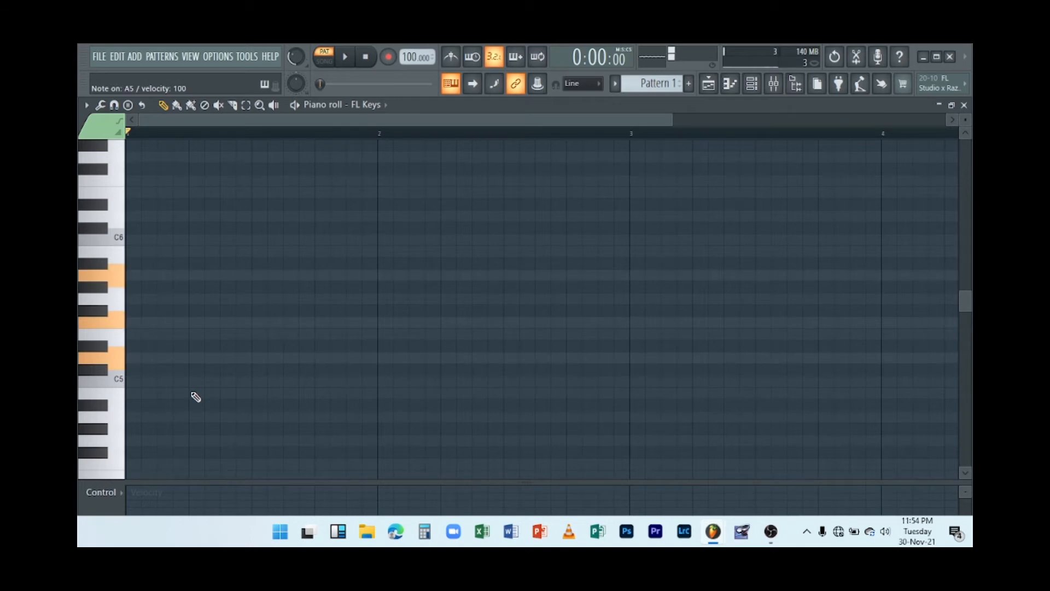
click(133, 358)
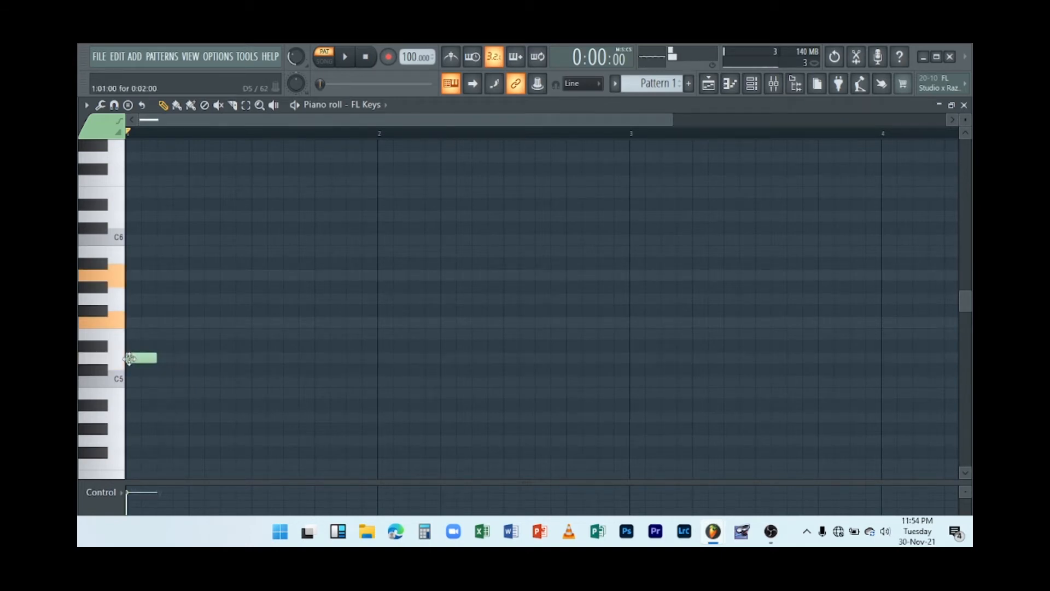
click(134, 323)
click(134, 275)
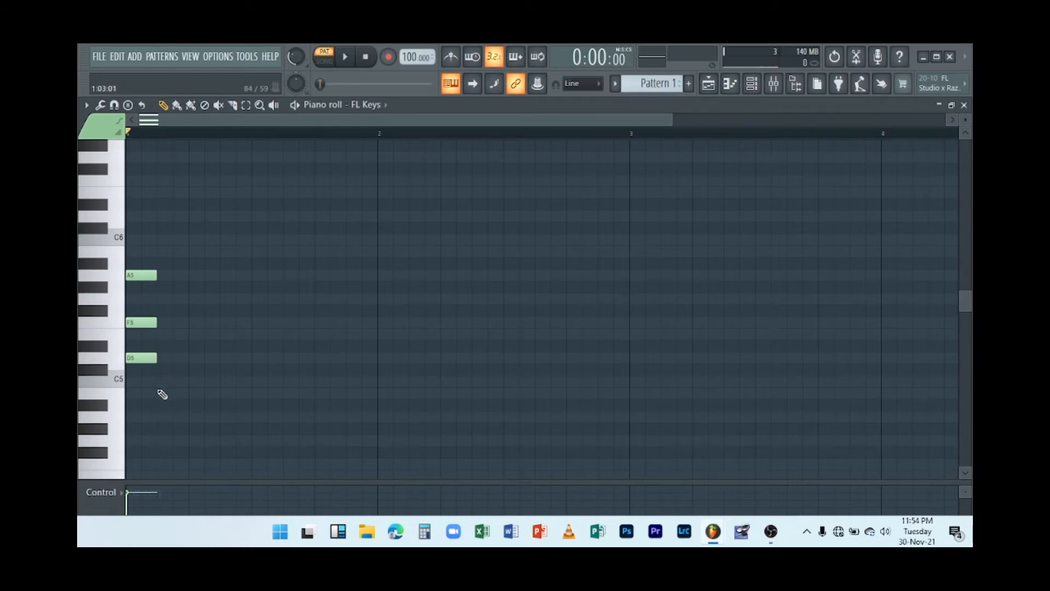
Lengthen the D5, F5 and A5 notes to half a bar and play the pattern back.
drag(142, 407, 254, 295)
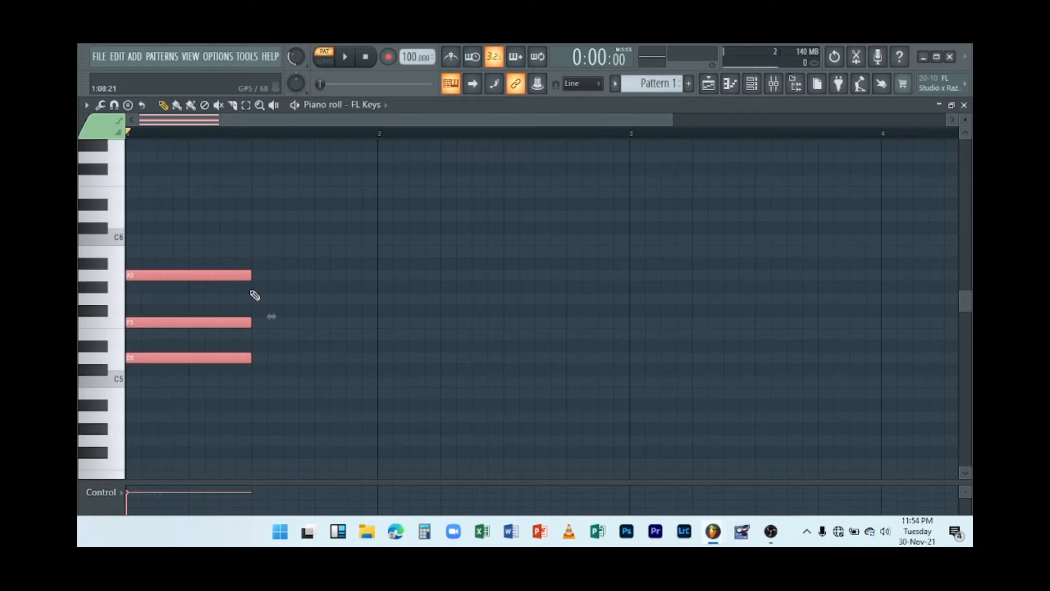
key(space)
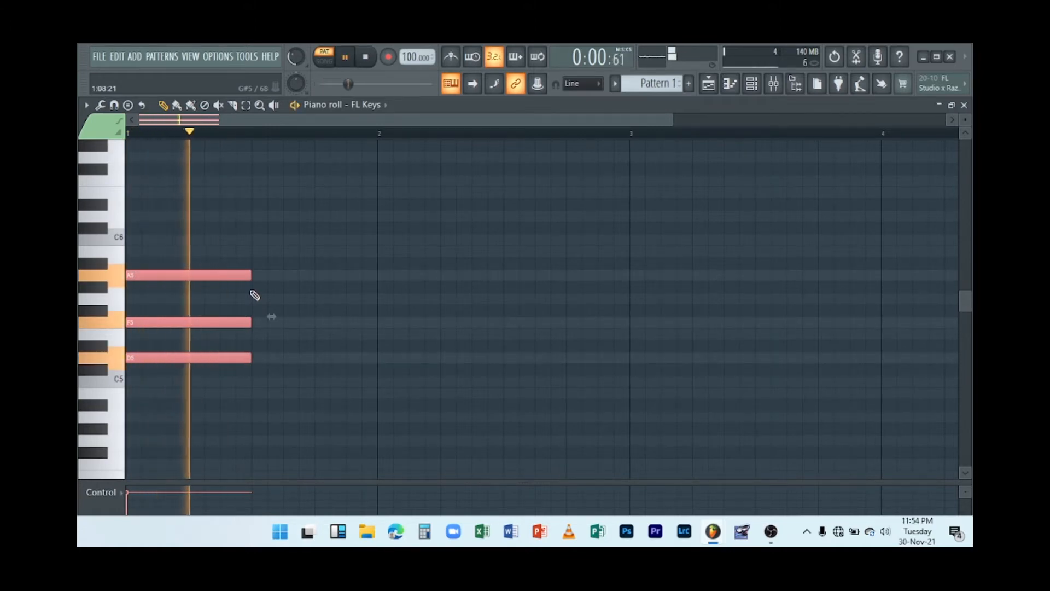
key(space)
key(space)
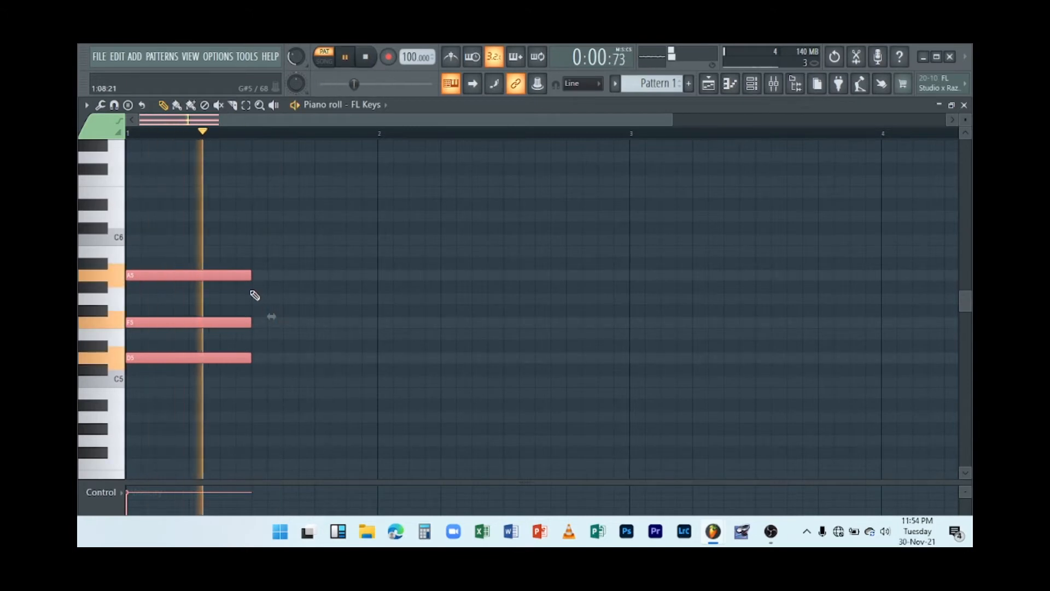
key(space)
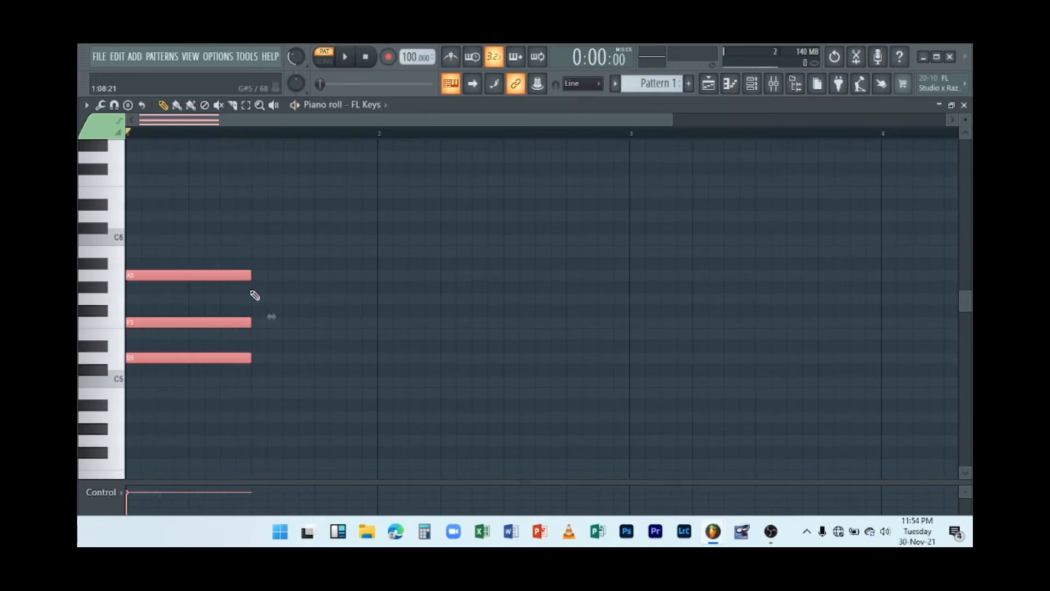
Preview notes, add C5, E5 and G5 notes in the second half of bar 1, and play the pattern.
key(x)
key(v)
key(n)
key(z)
key(b)
key(c)
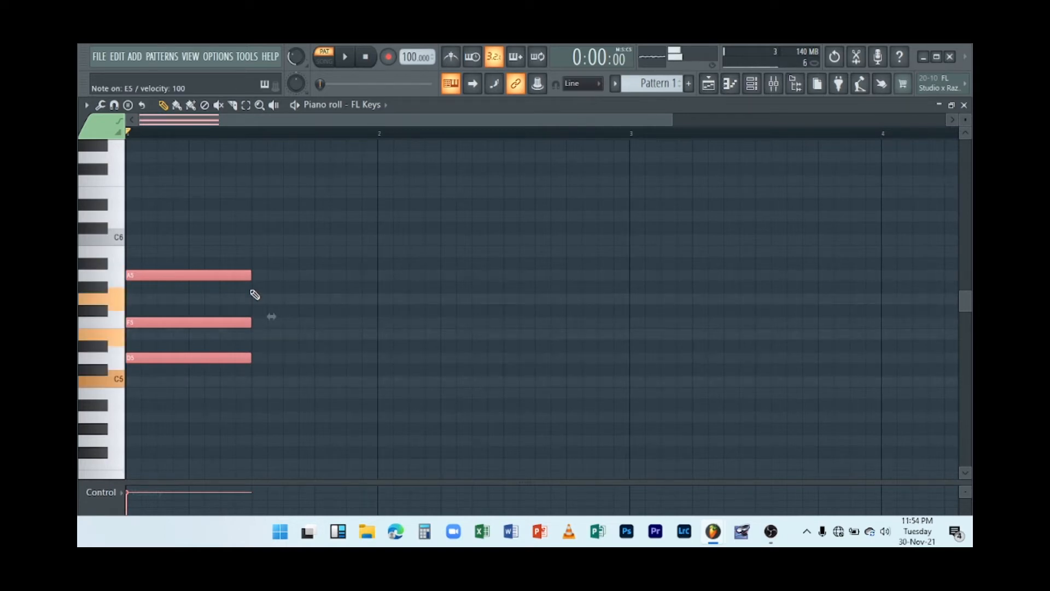
click(254, 379)
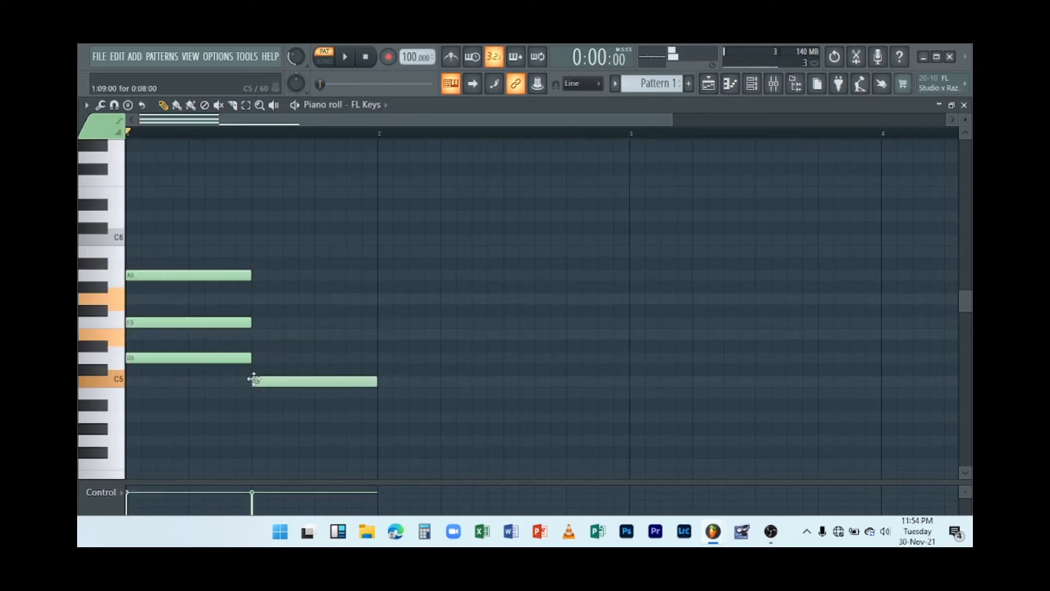
click(257, 335)
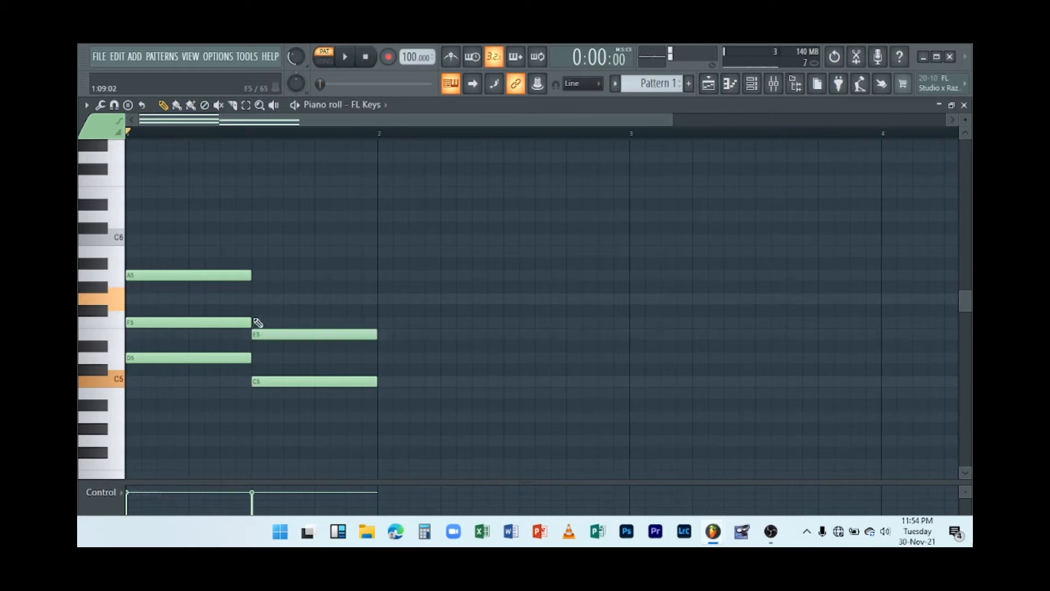
click(256, 299)
key(space)
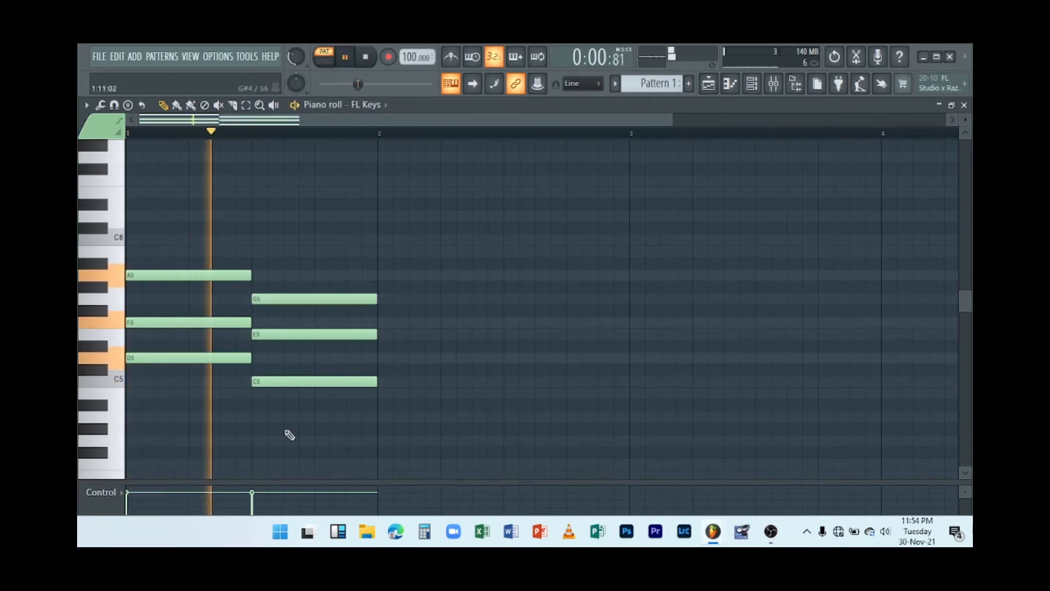
key(space)
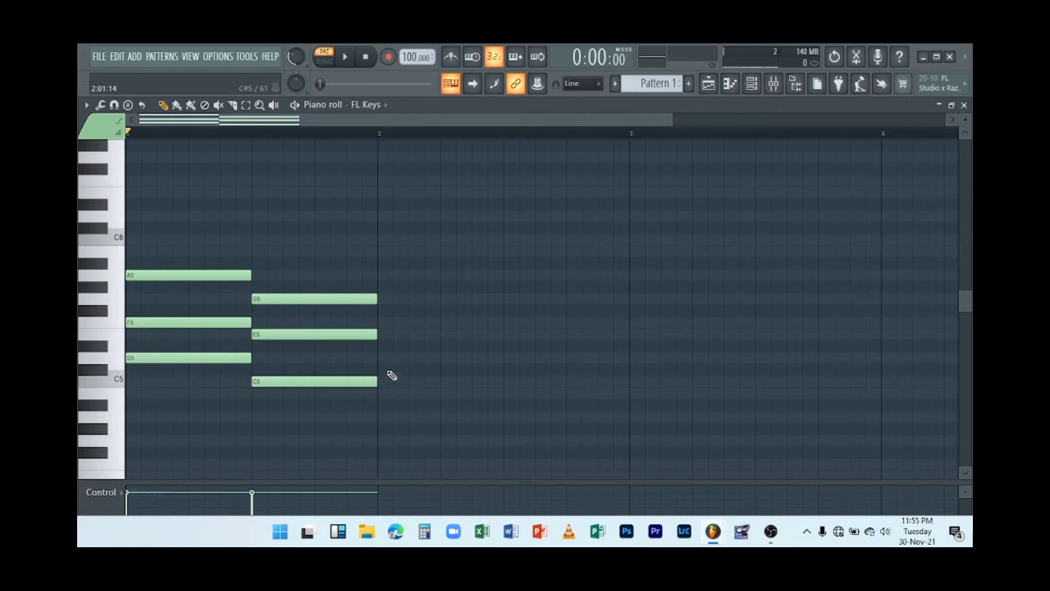
Place F5, C5 and A5 notes at the start of bar 2, moving each onto its pitch.
click(446, 322)
drag(445, 322, 411, 383)
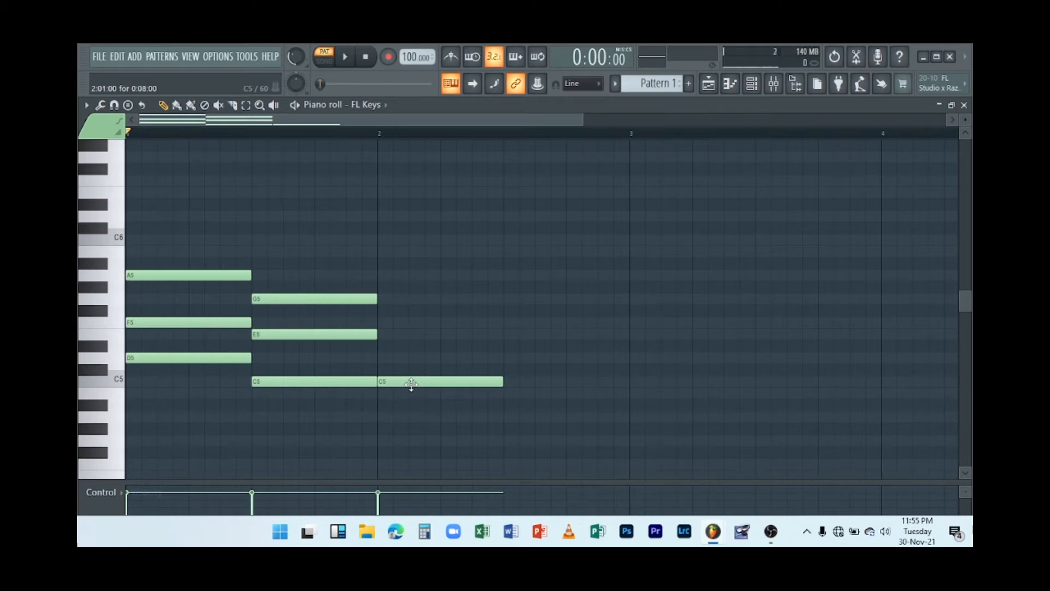
drag(406, 364, 405, 314)
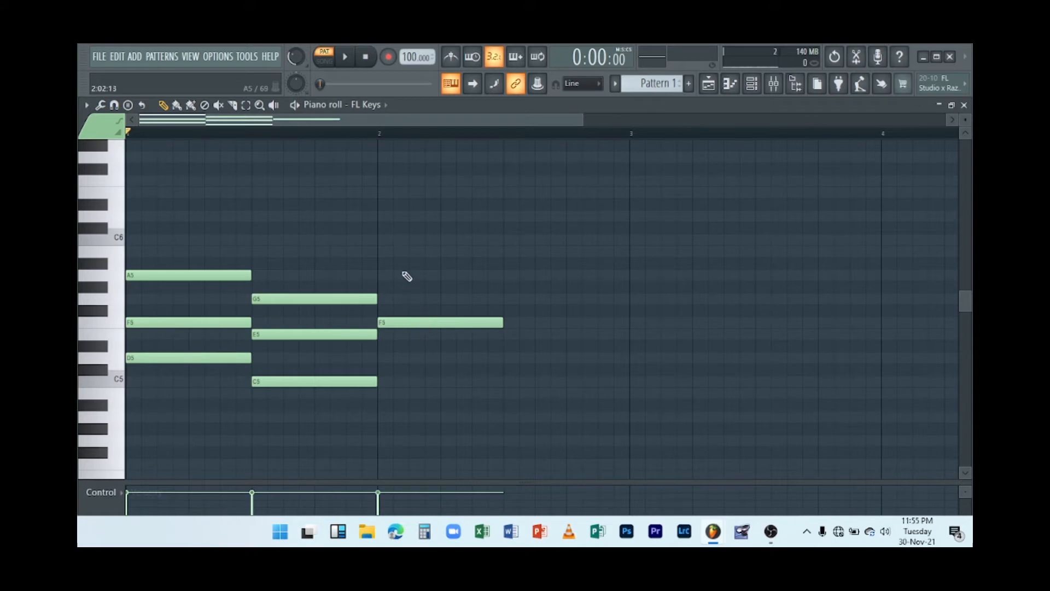
click(382, 357)
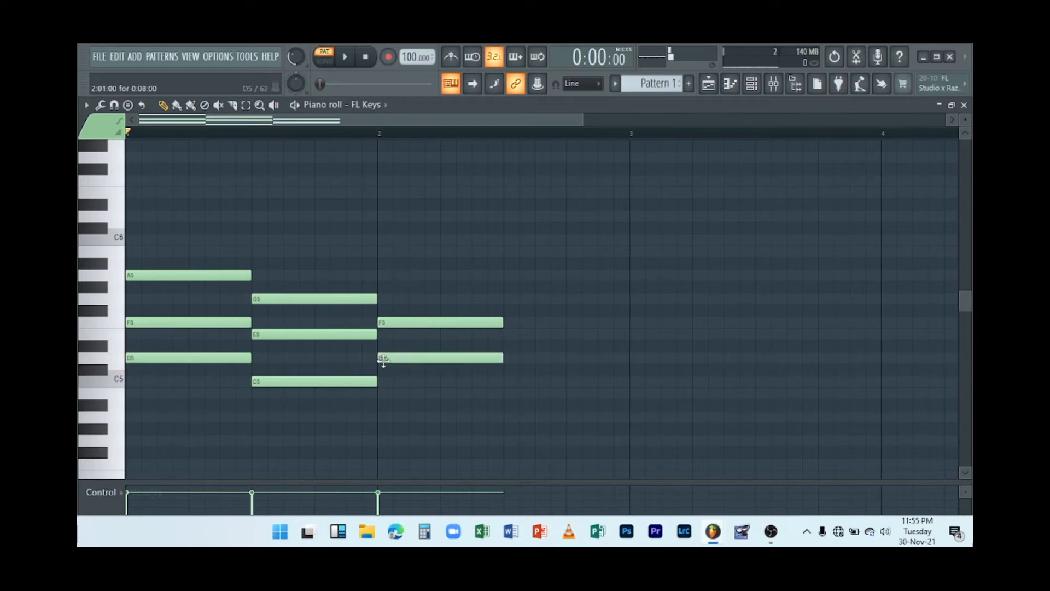
drag(391, 358, 398, 383)
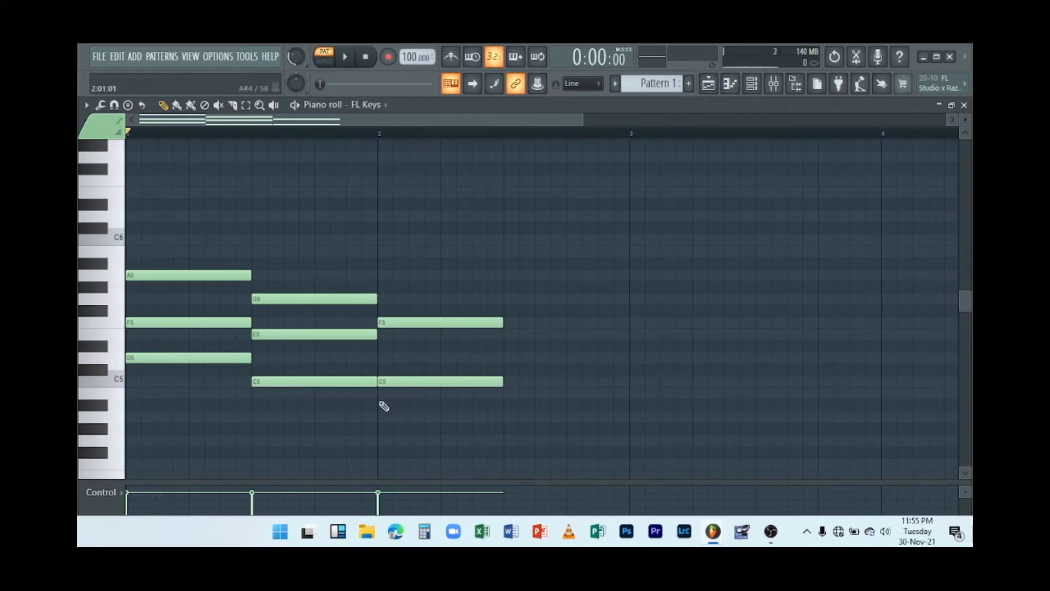
click(384, 275)
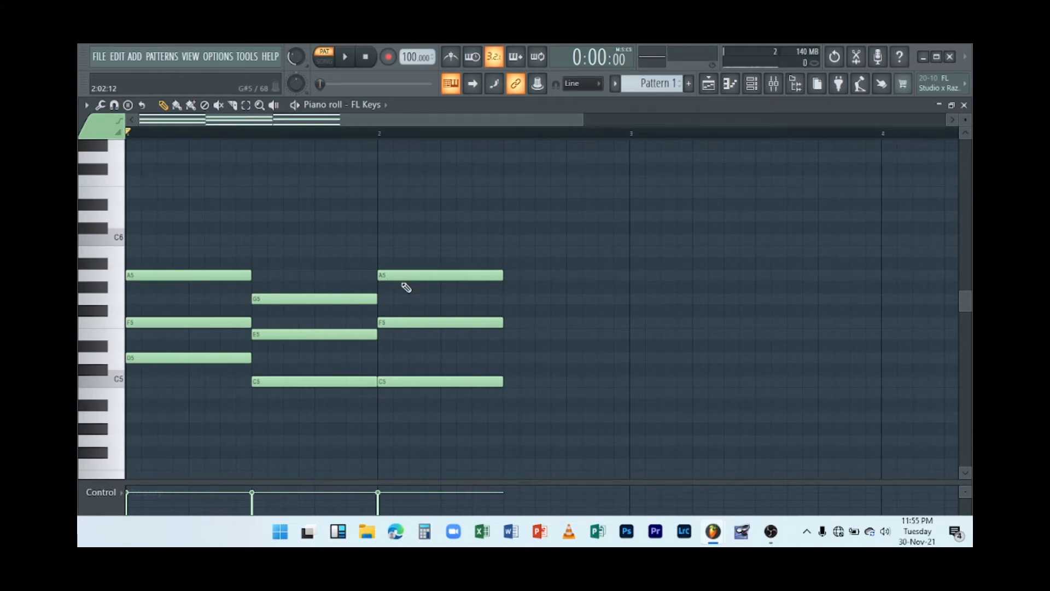
Try a G4 note under the bar 2 chord, play the pattern, then delete it.
click(384, 424)
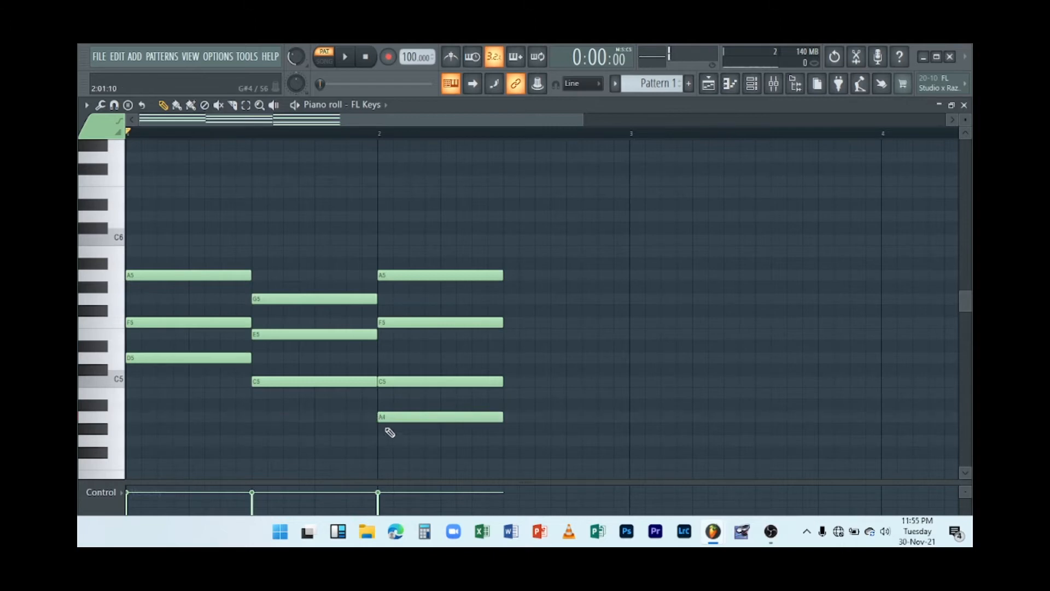
mouse_move(386, 424)
mouse_down()
mouse_move(391, 456)
mouse_move(387, 440)
mouse_up()
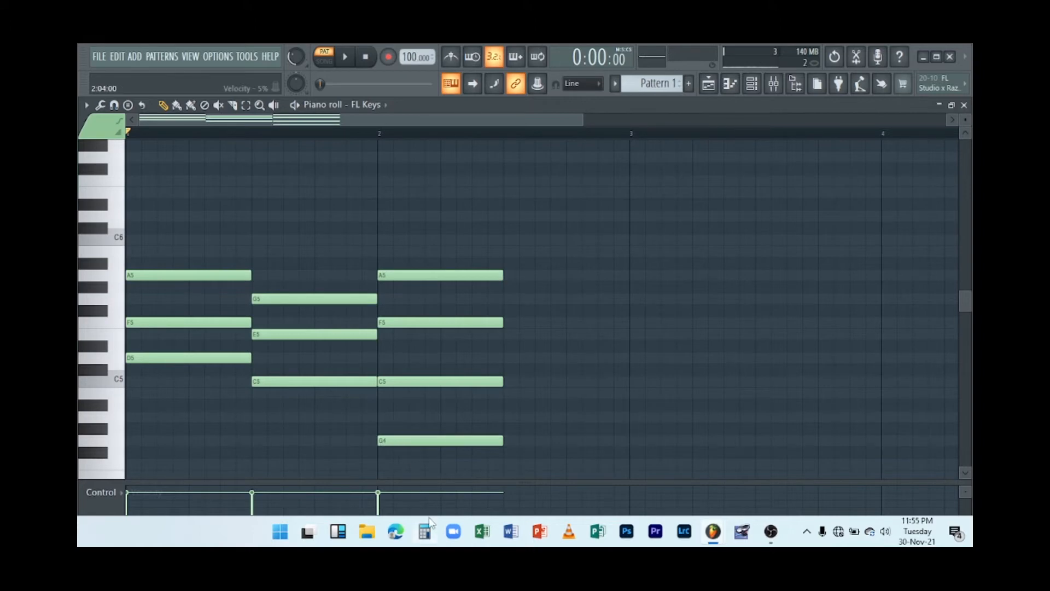
key(space)
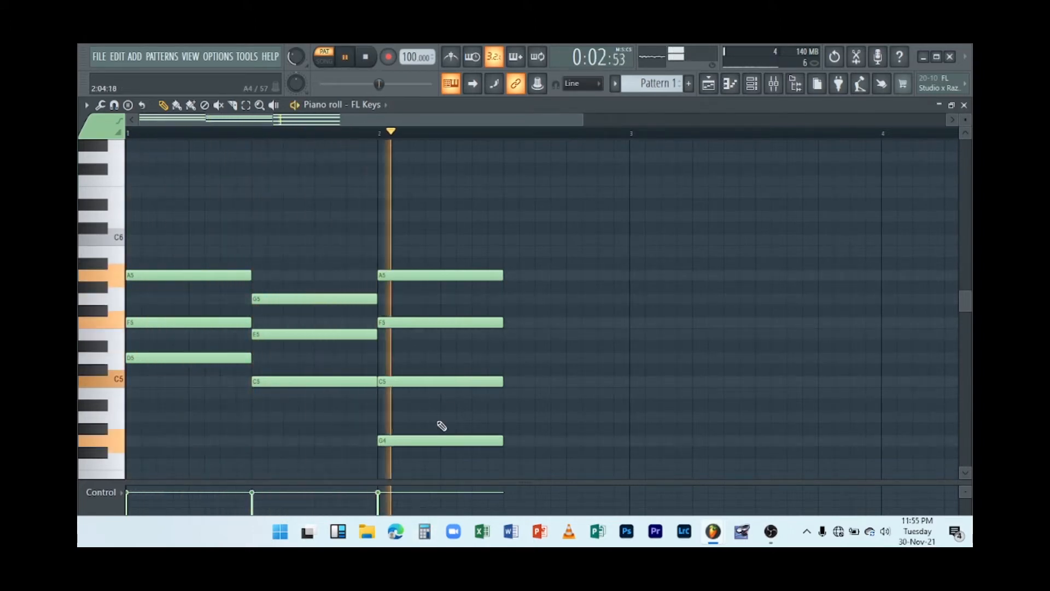
key(space)
right_click(417, 441)
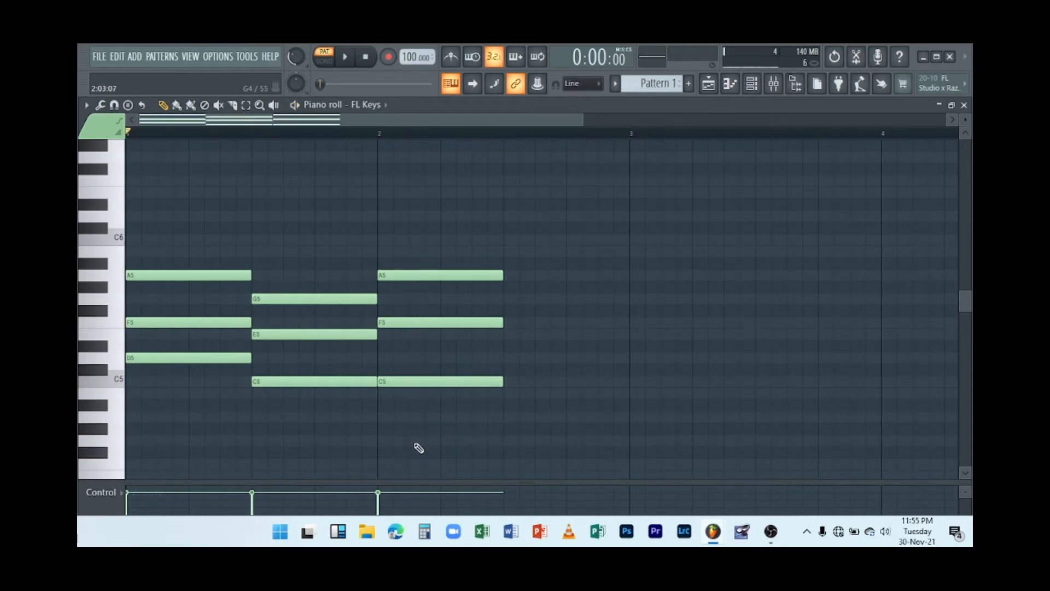
key(space)
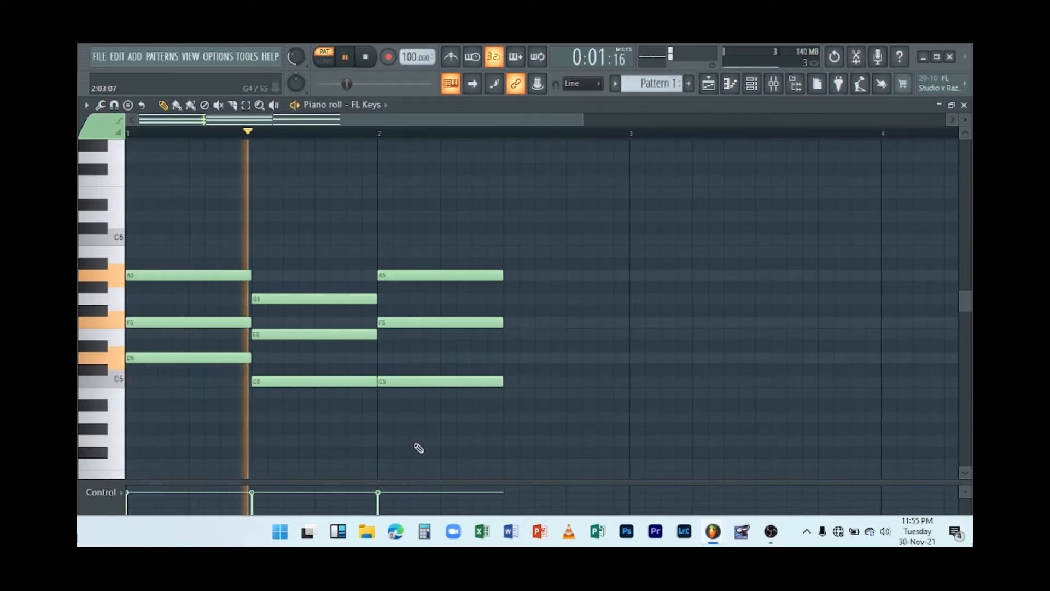
key(space)
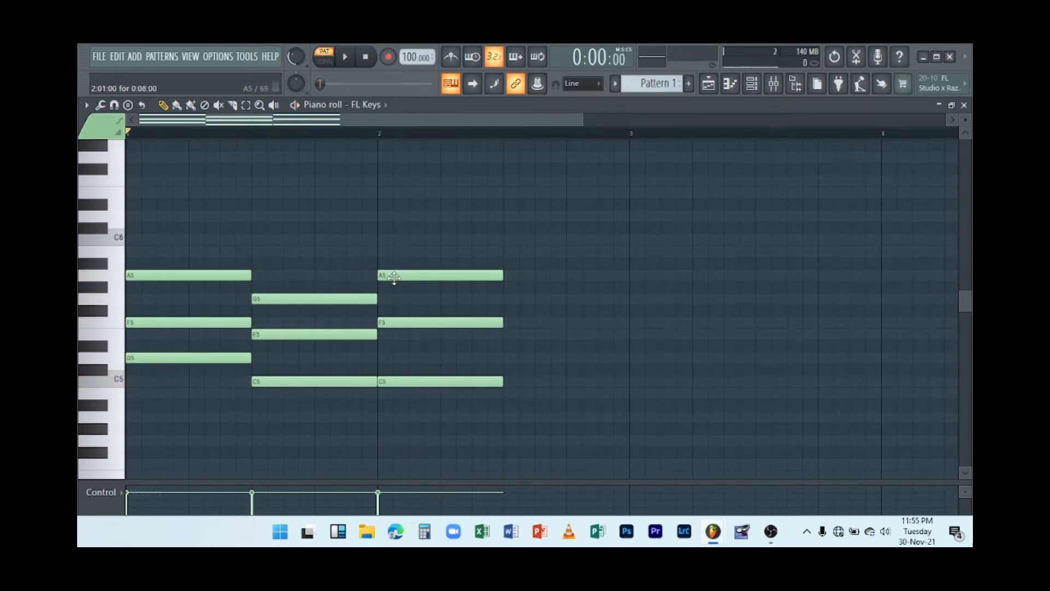
Delete the A5 note at the start of bar 2 during playback, then place it again on A5.
mouse_move(394, 276)
mouse_down()
mouse_move(394, 239)
mouse_move(392, 272)
mouse_up()
key(space)
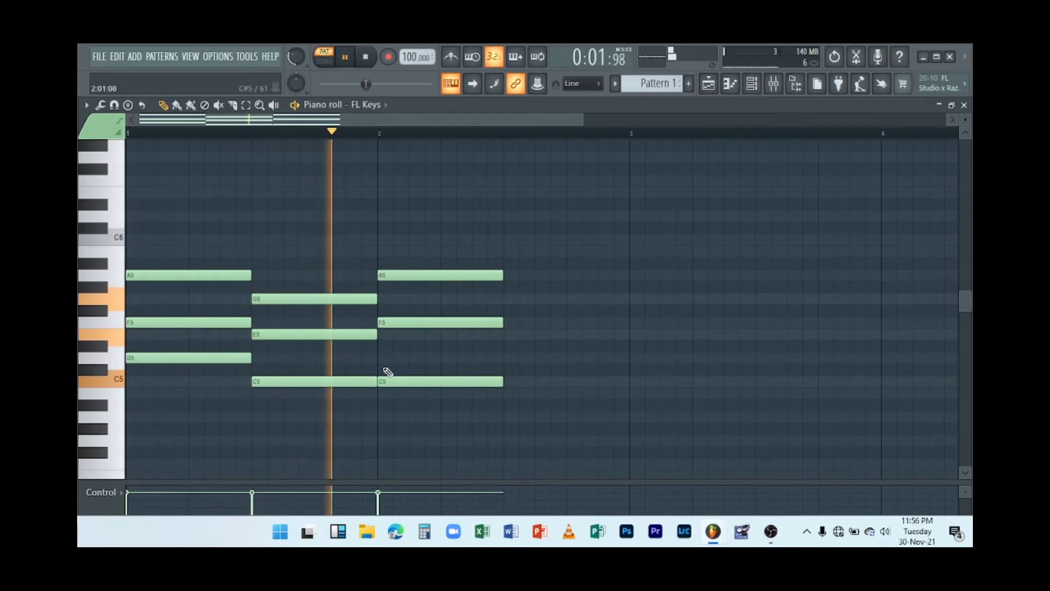
right_click(410, 277)
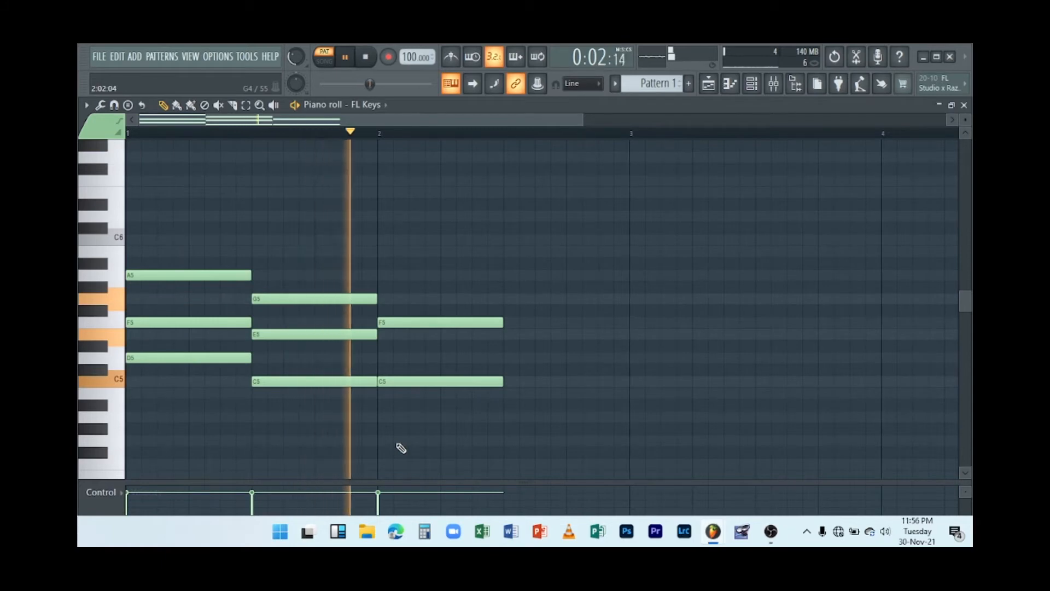
key(space)
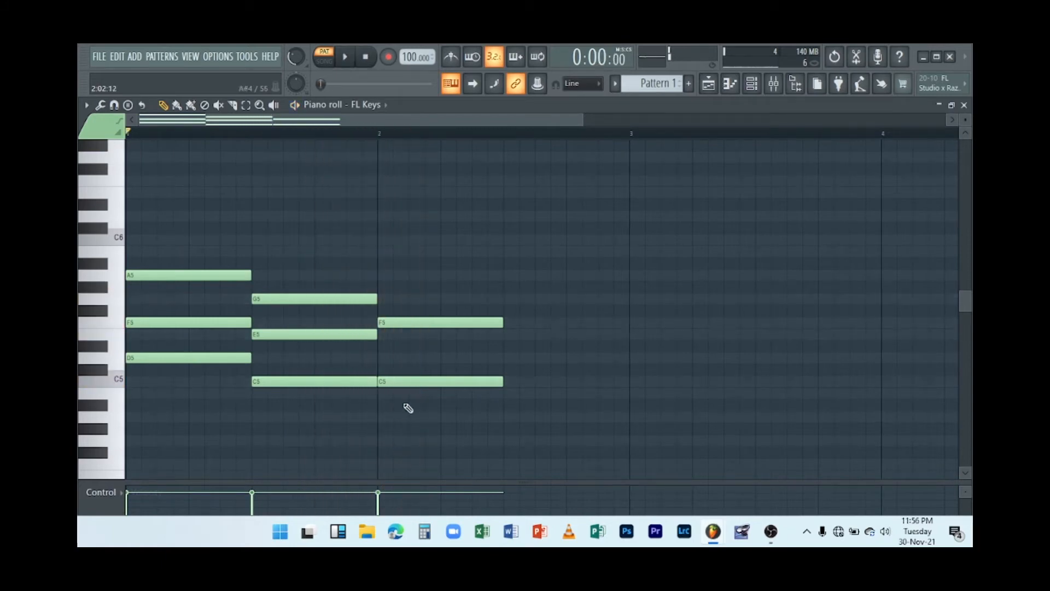
click(386, 264)
click(395, 263)
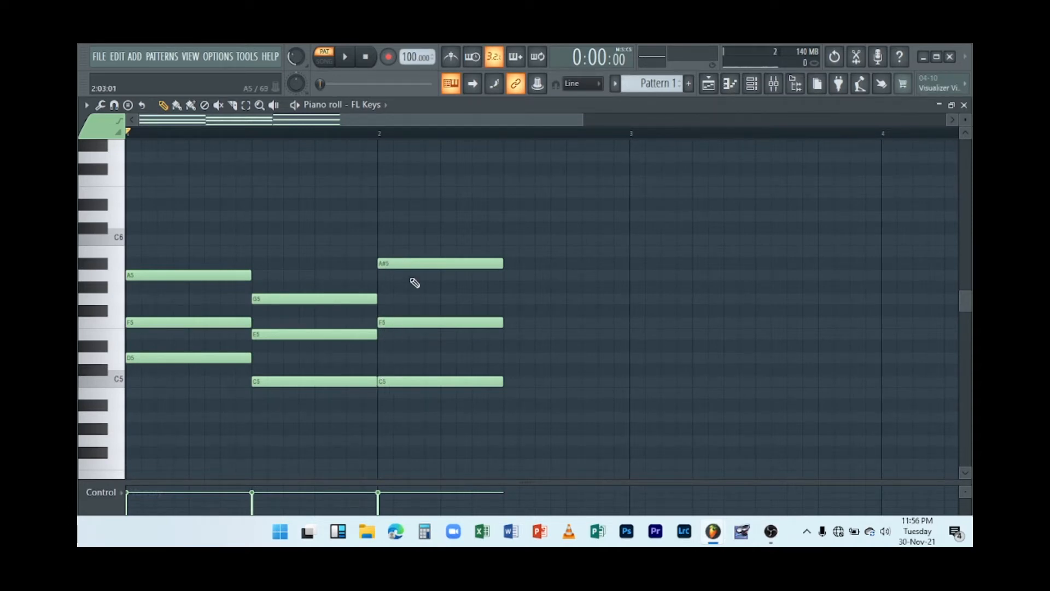
drag(411, 264, 411, 277)
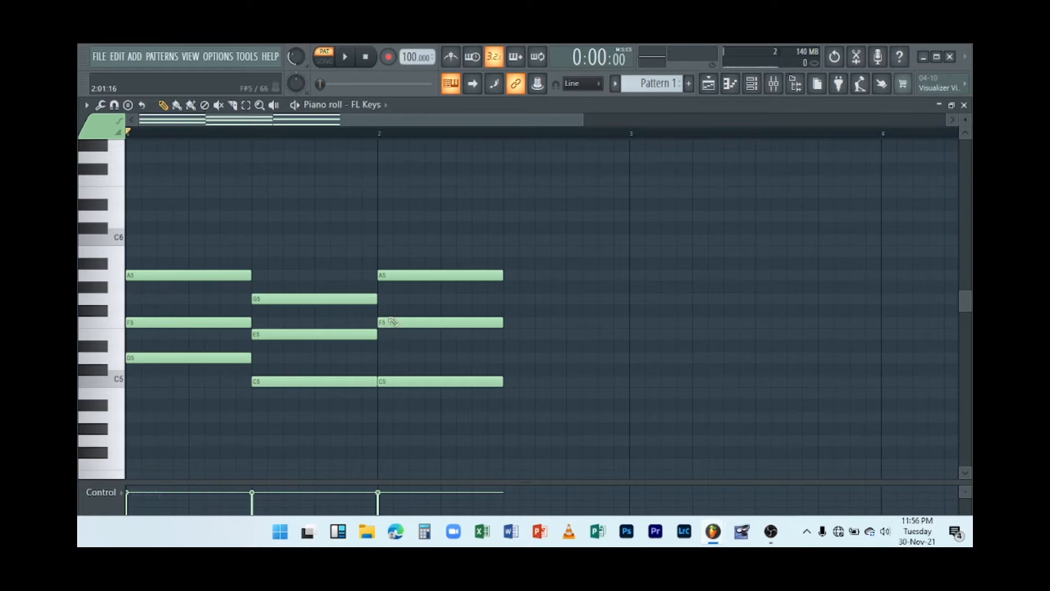
Add an F4 note at the start of bar 2 and play the pattern back.
click(377, 428)
drag(402, 429, 401, 471)
scroll(406, 461, down, 3)
key(space)
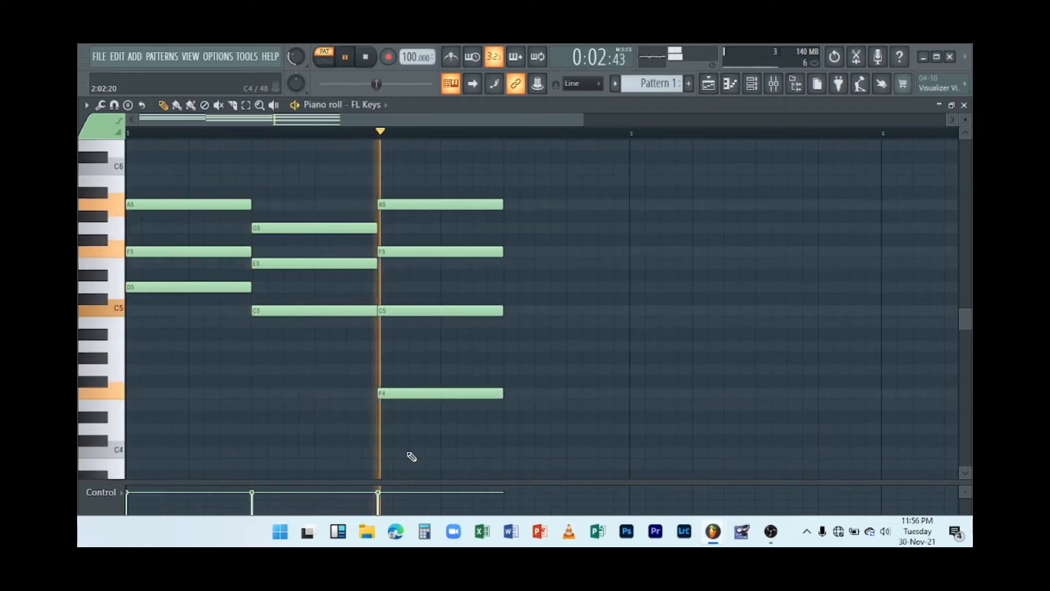
key(space)
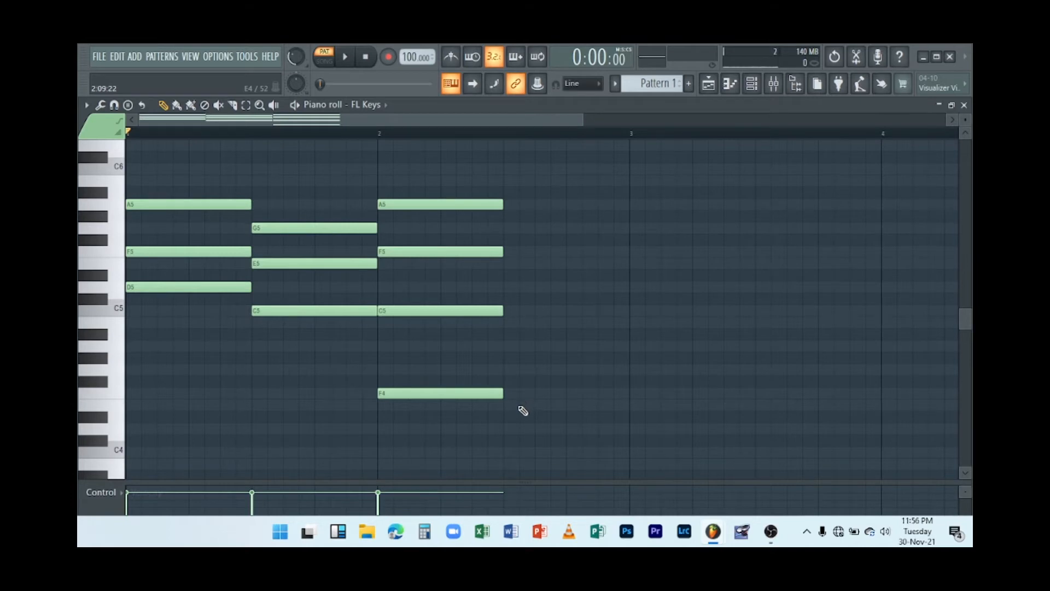
Add an A#5 note in the second half of bar 2.
scroll(563, 351, up, 2)
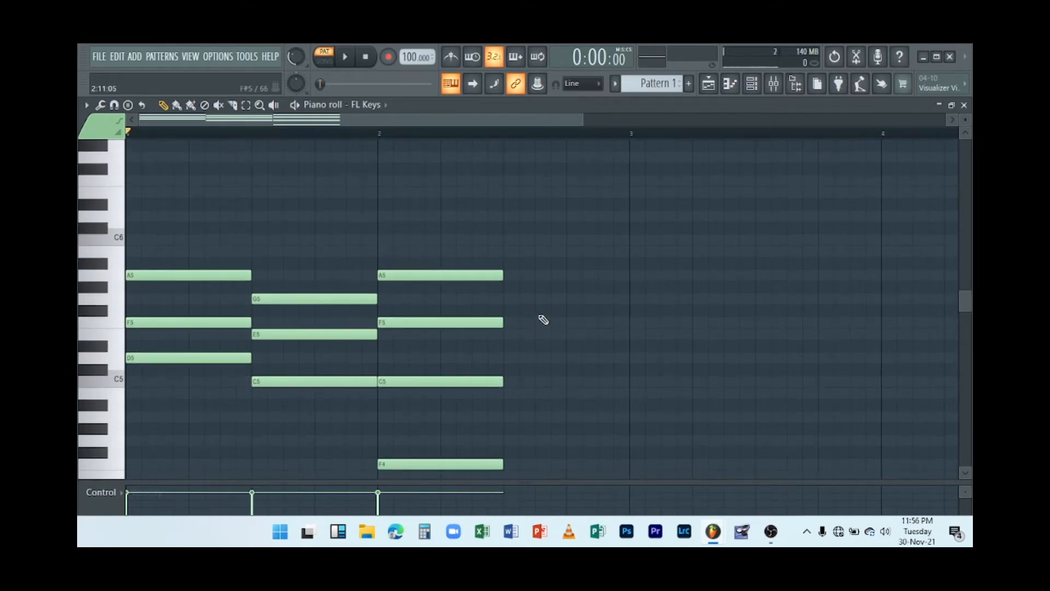
scroll(541, 320, down, 3)
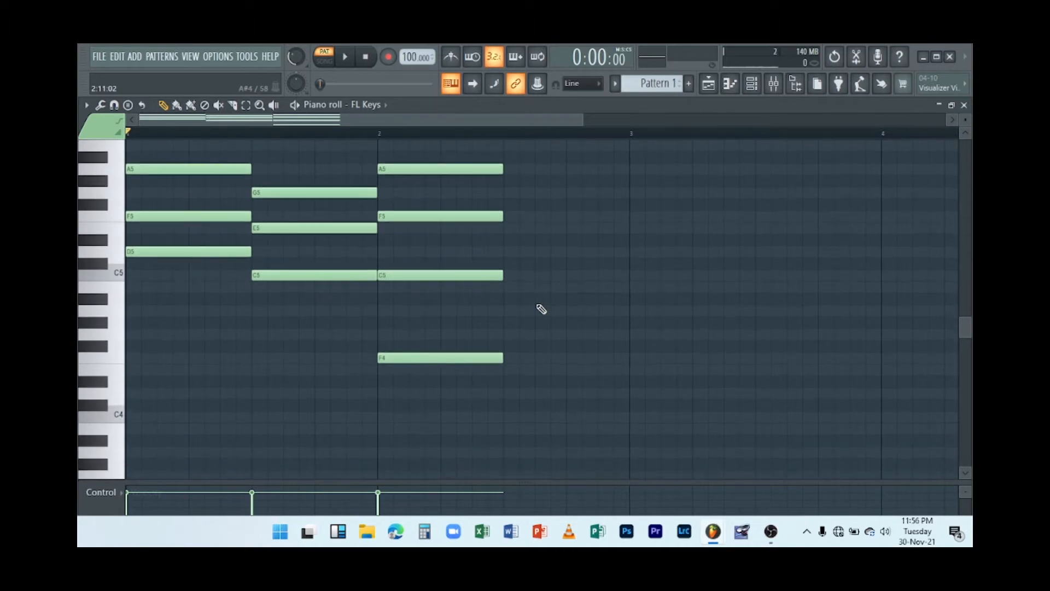
scroll(541, 309, up, 2)
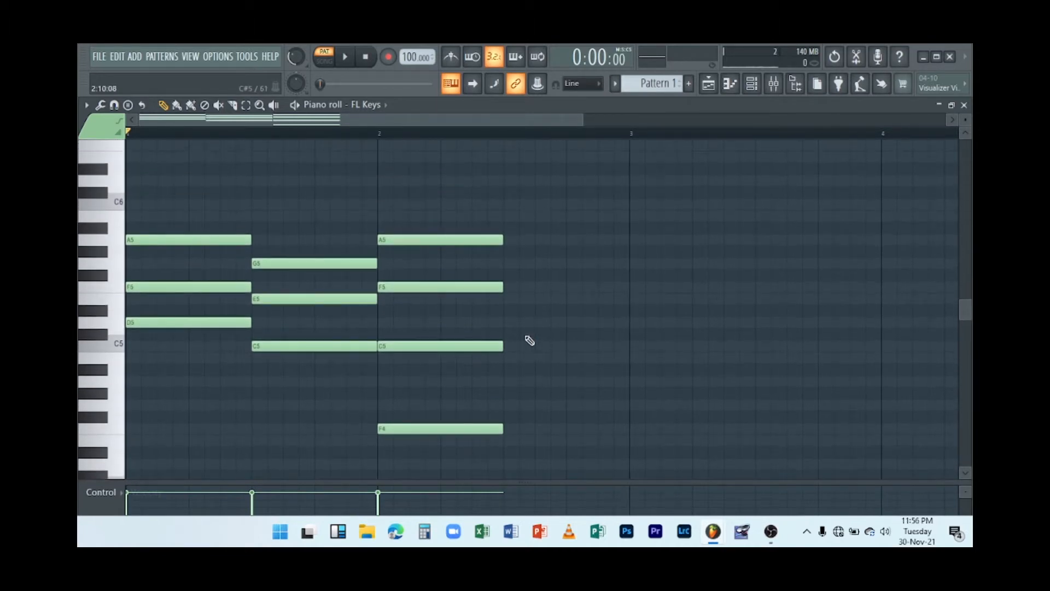
click(528, 274)
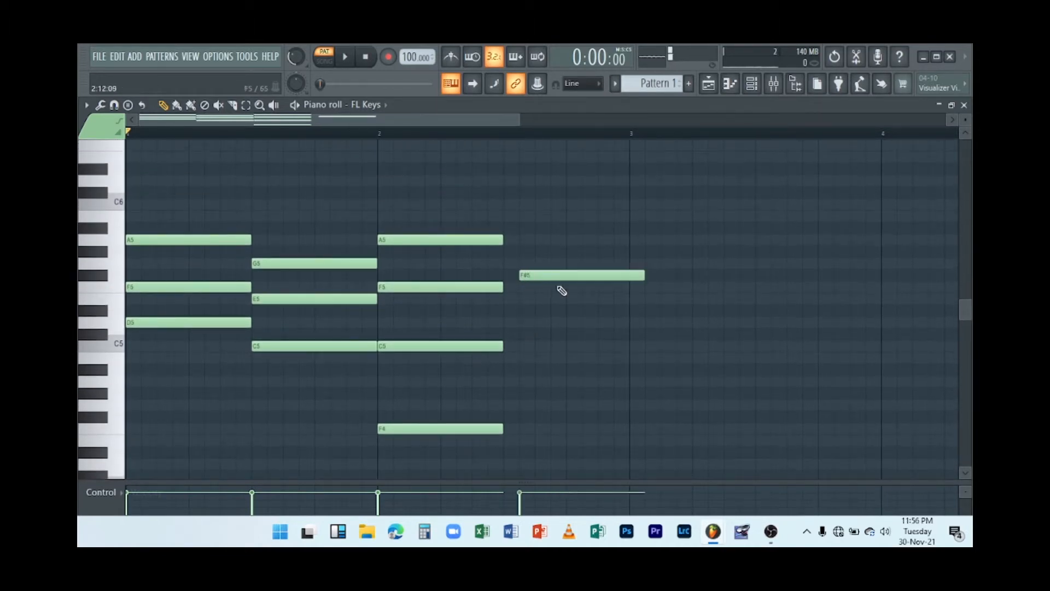
drag(544, 274, 524, 227)
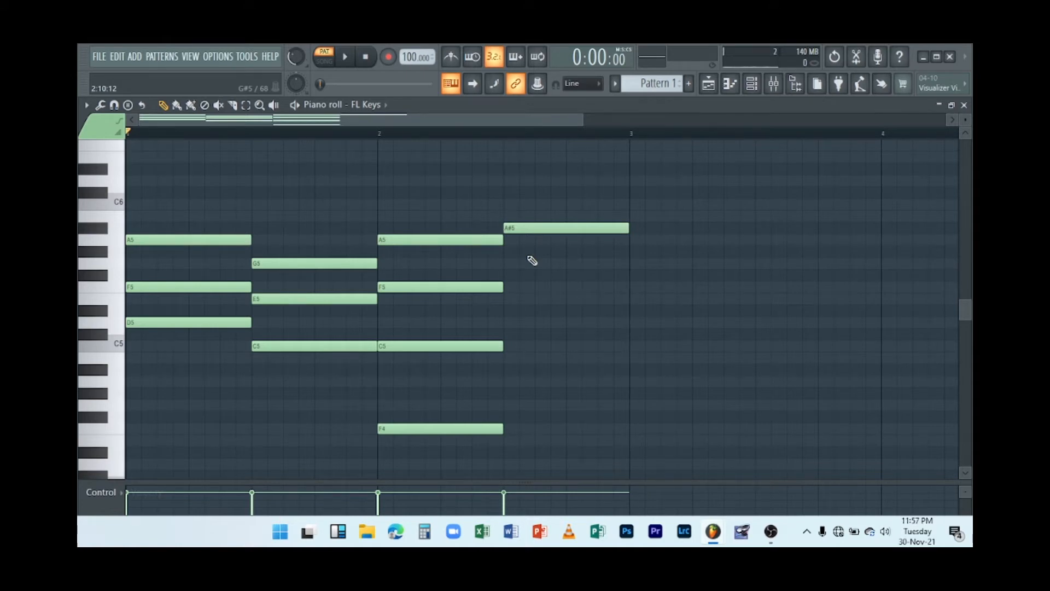
Add an F5 note in the second half of bar 2.
click(512, 279)
drag(536, 277, 534, 288)
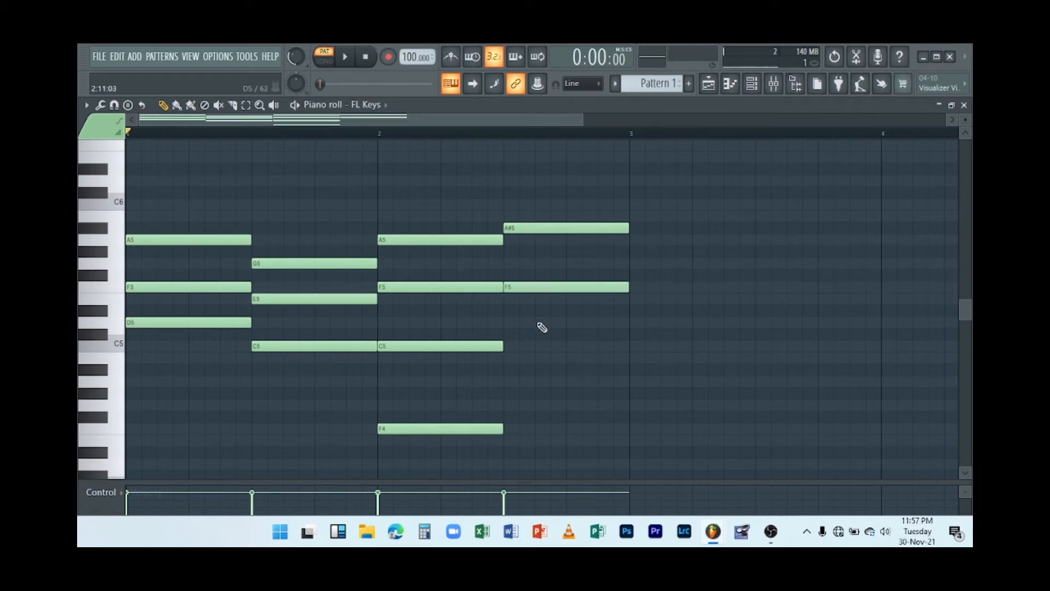
Place a note in the second half of bar 2 and move it up to D5.
click(523, 345)
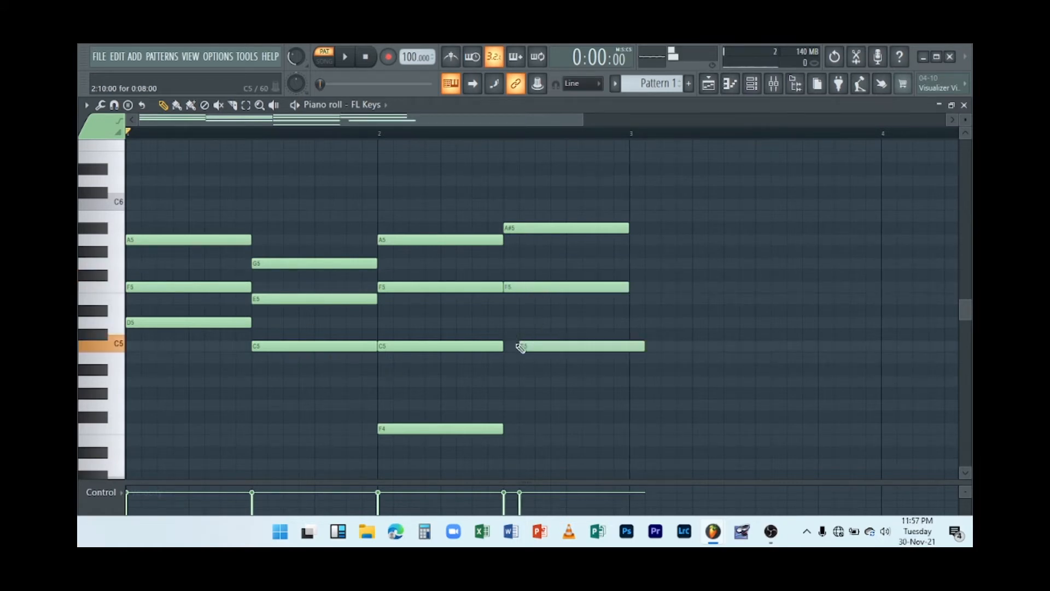
drag(525, 347, 519, 314)
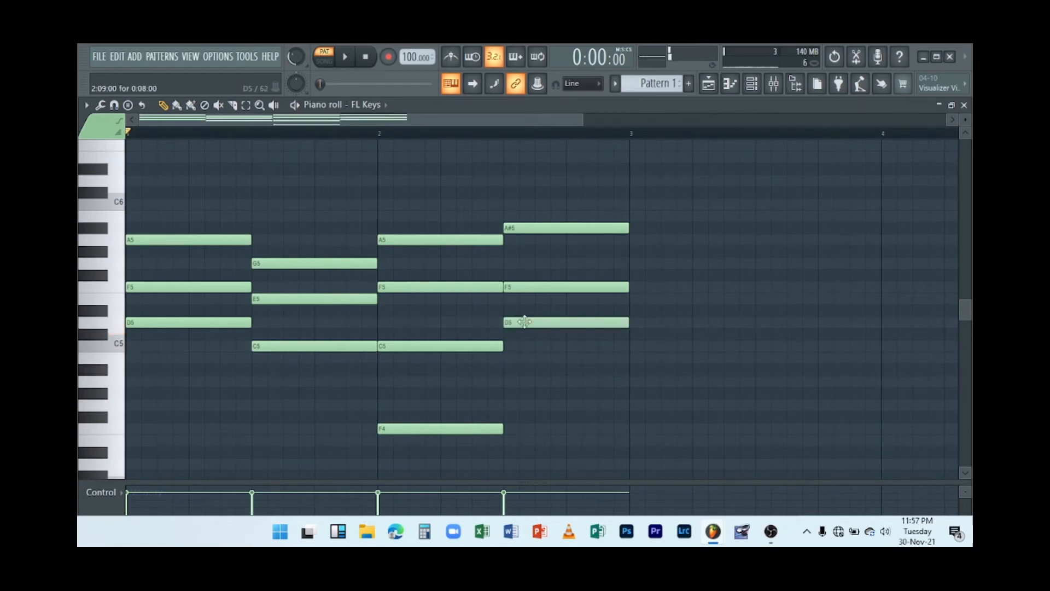
Add an A4 note in the second half of bar 2.
click(522, 386)
drag(539, 378, 525, 370)
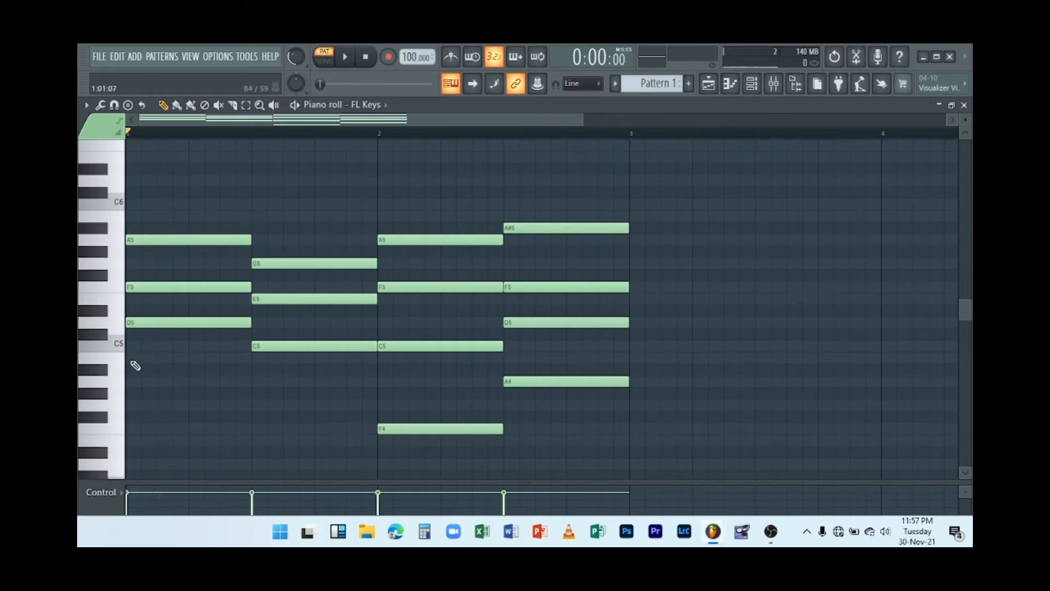
Add a D6 note on top of the first chord in bar 1.
scroll(140, 213, up, 1)
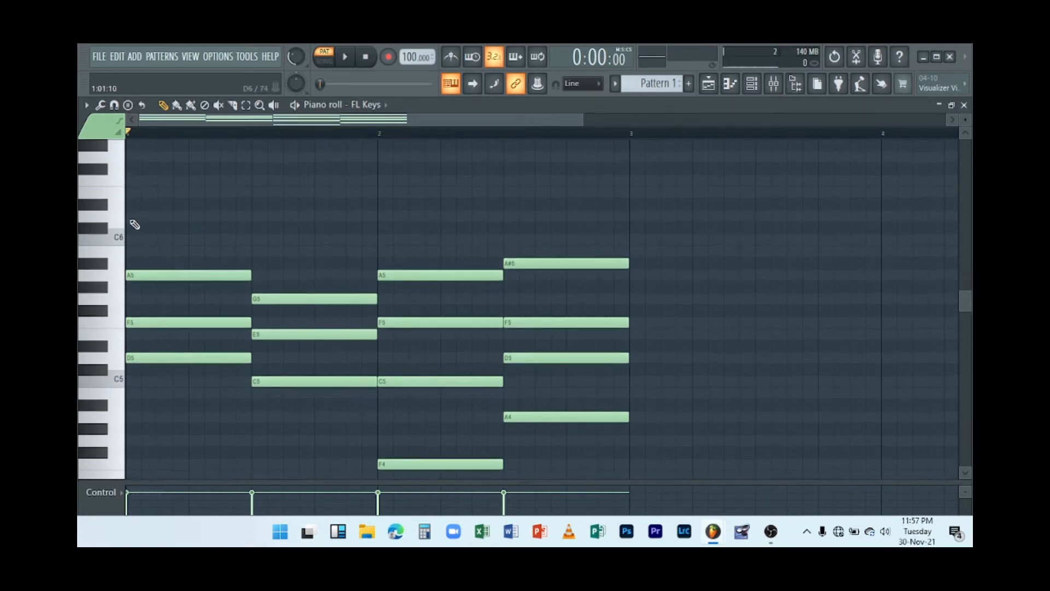
click(180, 228)
drag(179, 228, 156, 210)
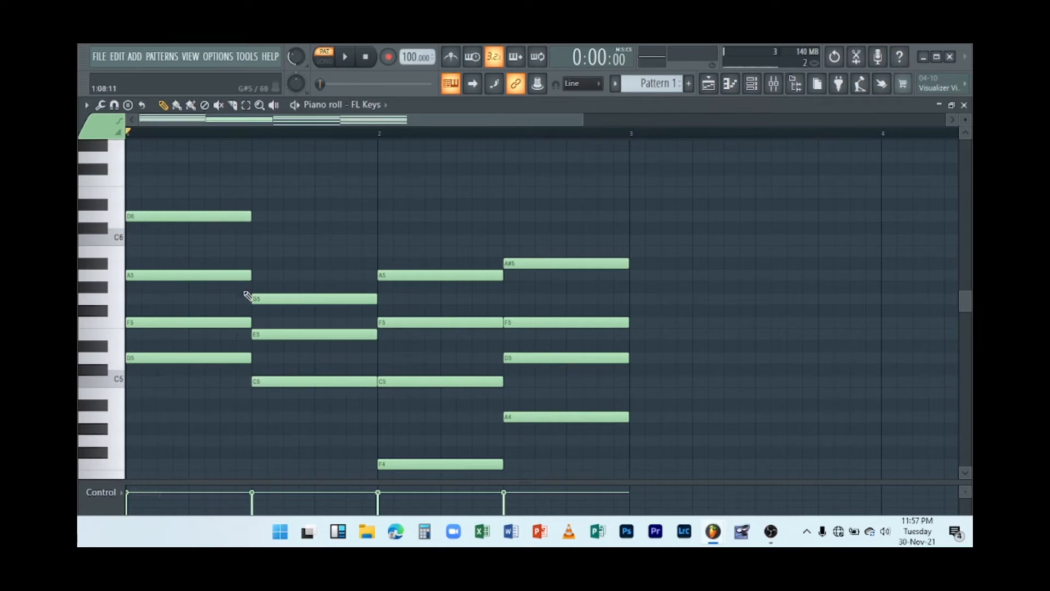
Place a note in the second half of bar 1 and move it up to C6.
click(263, 251)
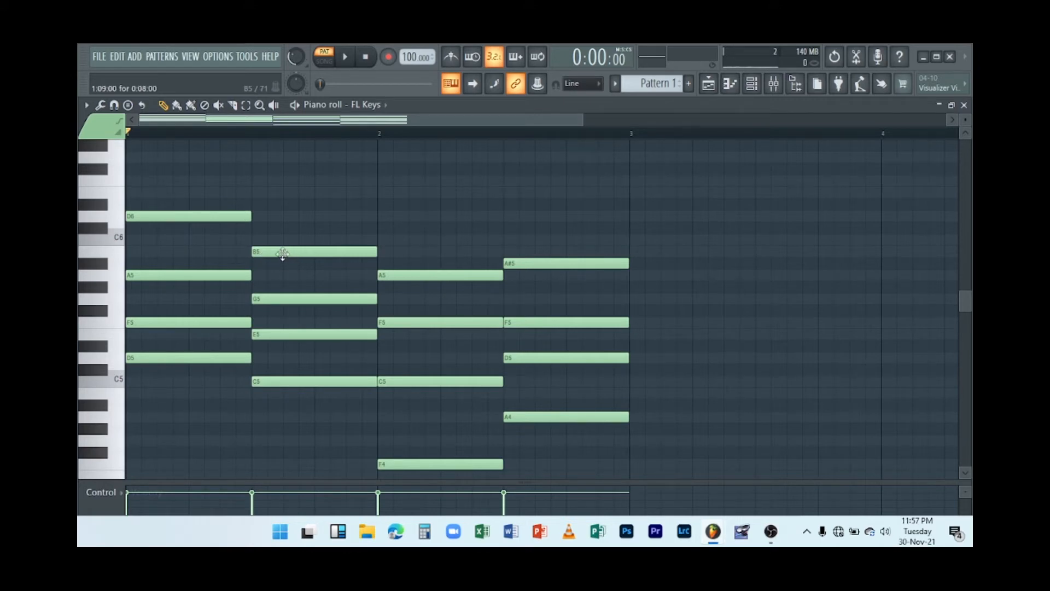
drag(281, 251, 282, 240)
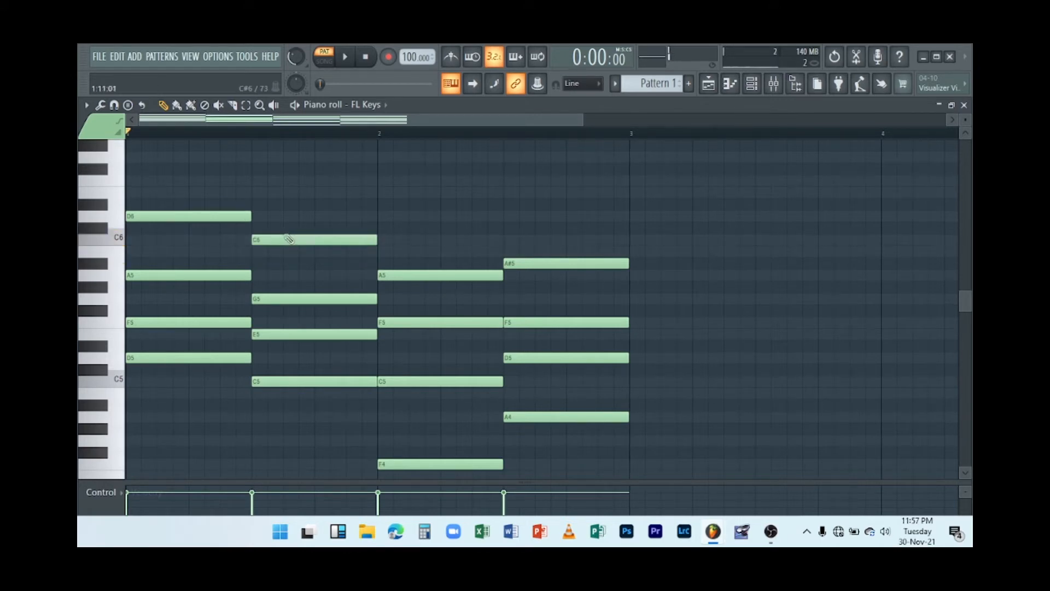
Play the pattern from the start, then from the second half of bar 2.
key(space)
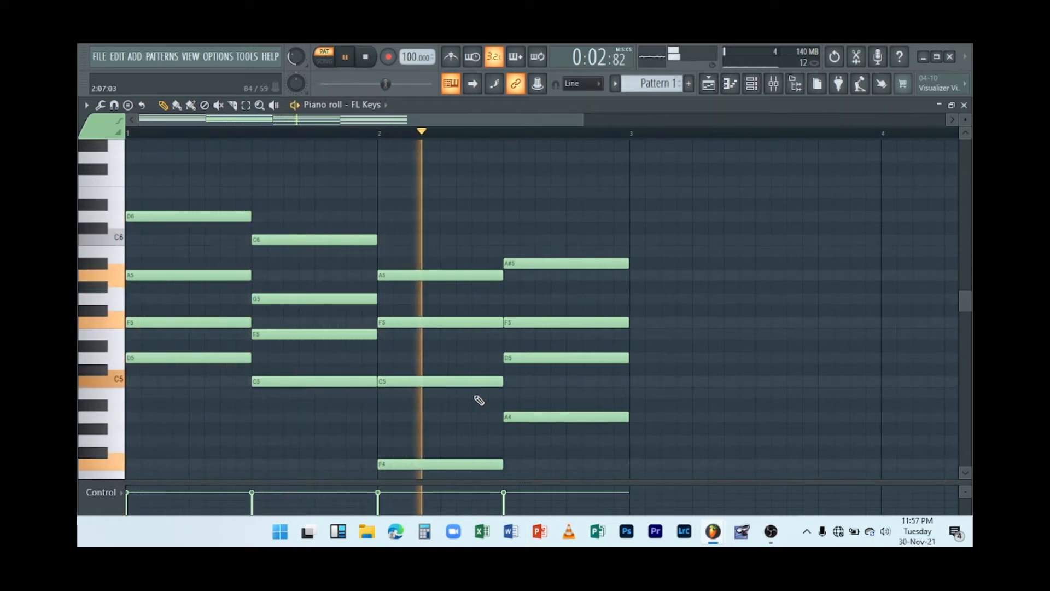
key(space)
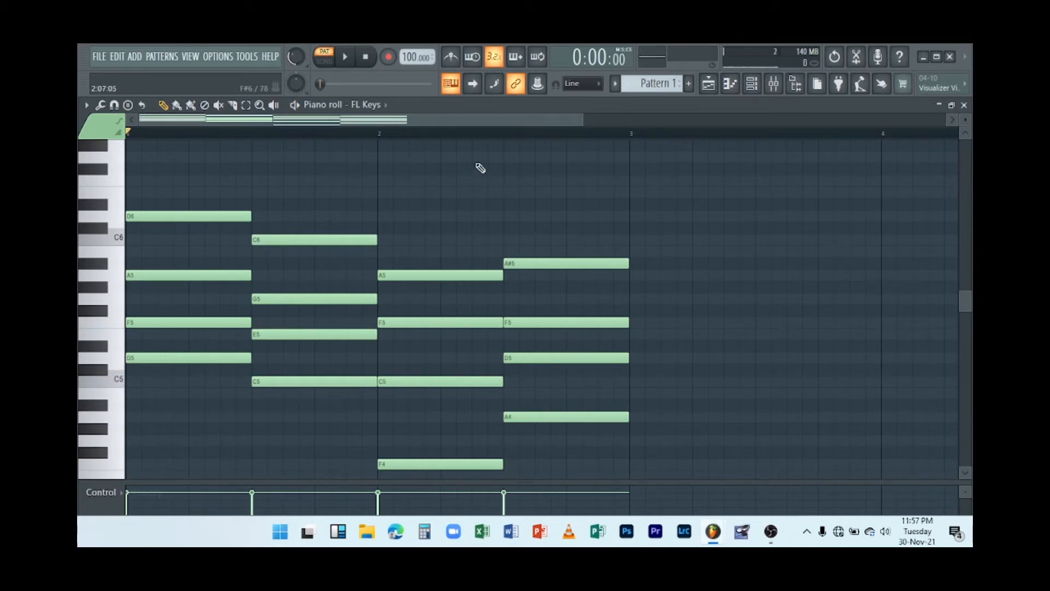
click(503, 134)
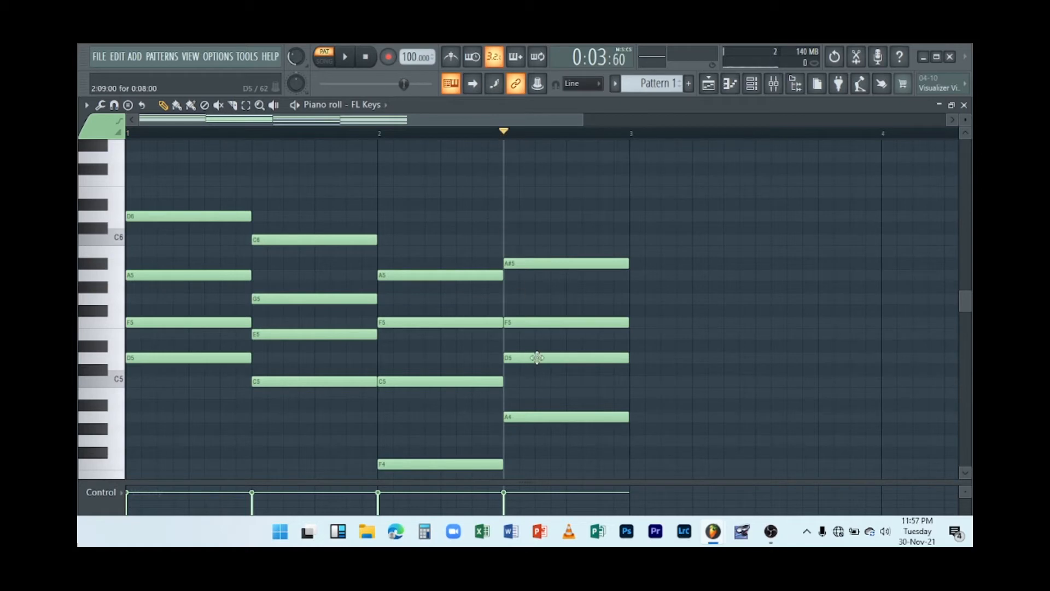
key(space)
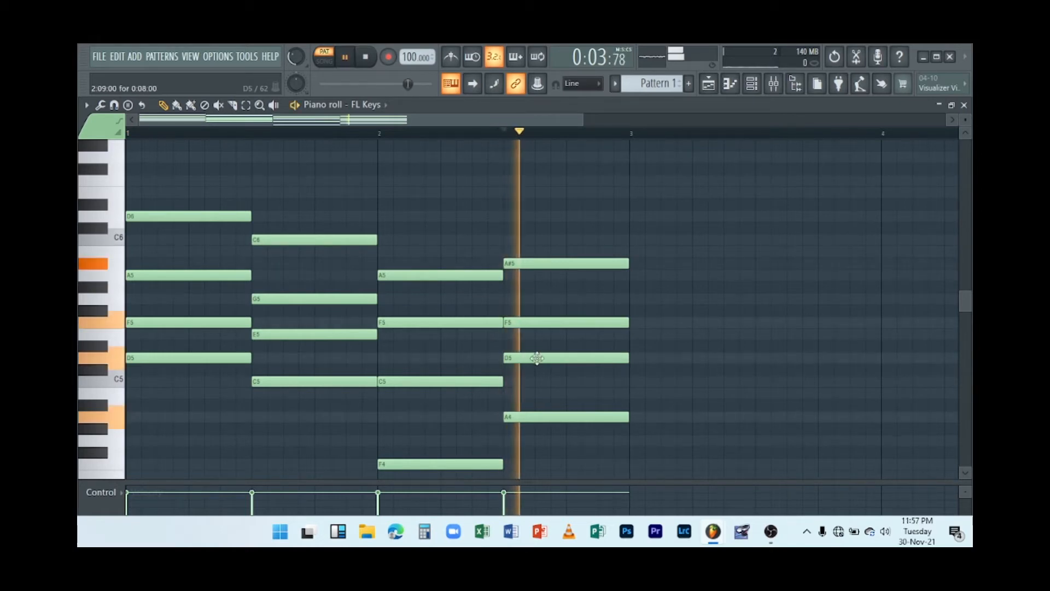
key(space)
Move the A4 note in the second half of bar 2 up to A#4.
scroll(535, 422, down, 2)
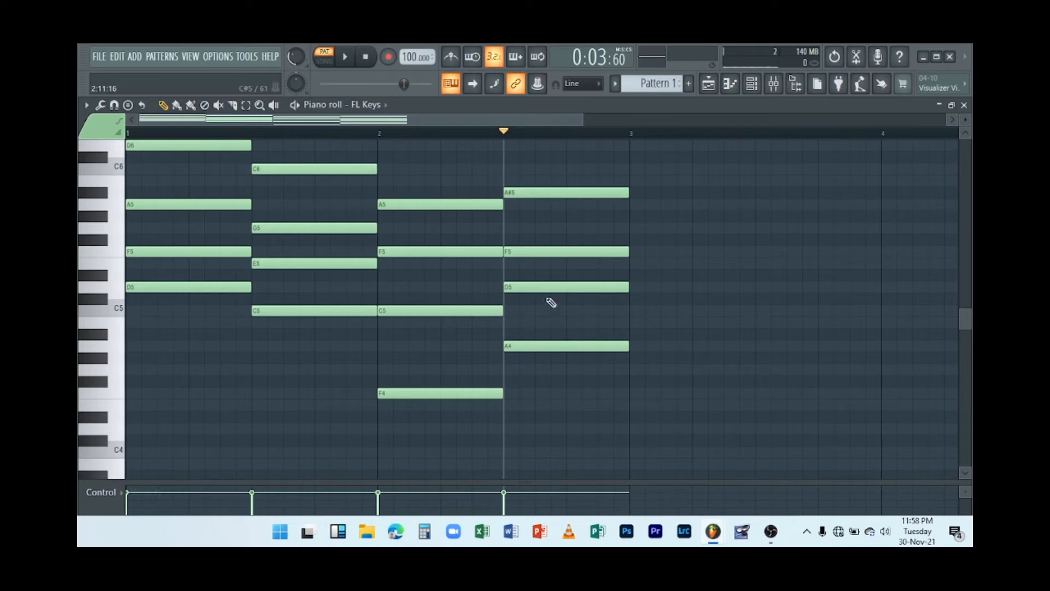
click(540, 350)
drag(540, 351, 522, 335)
Play back the chord progression several times from the second half of bar 2 and from the start.
key(space)
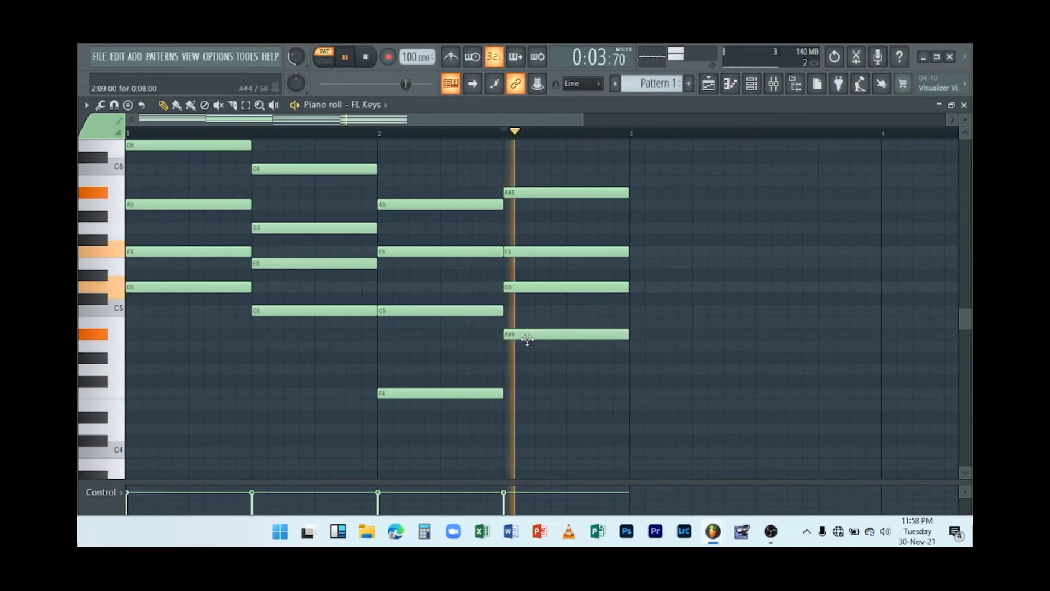
key(space)
key(space)
key(space)
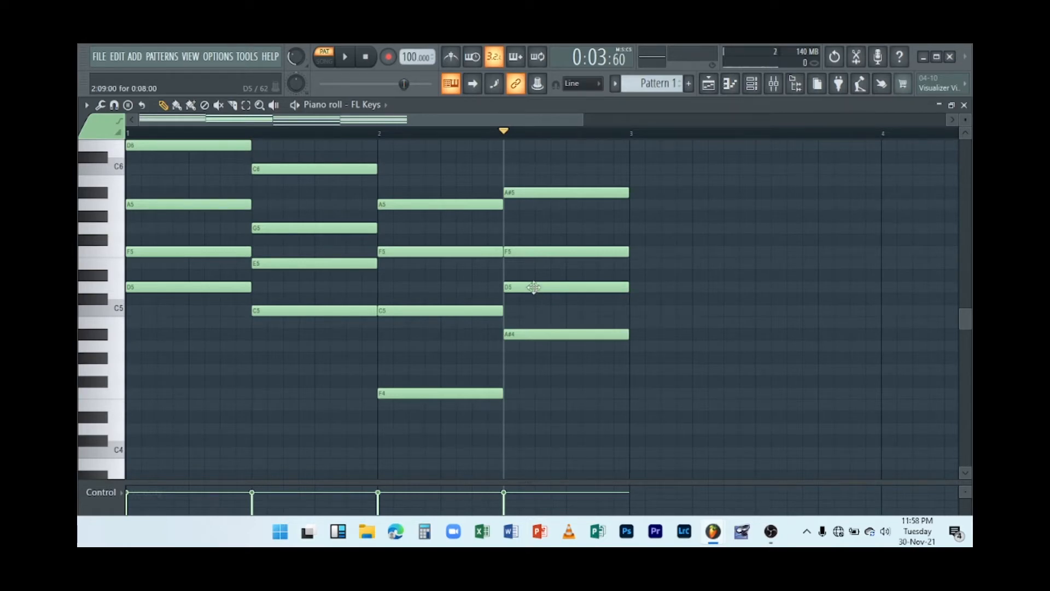
key(space)
key(space)
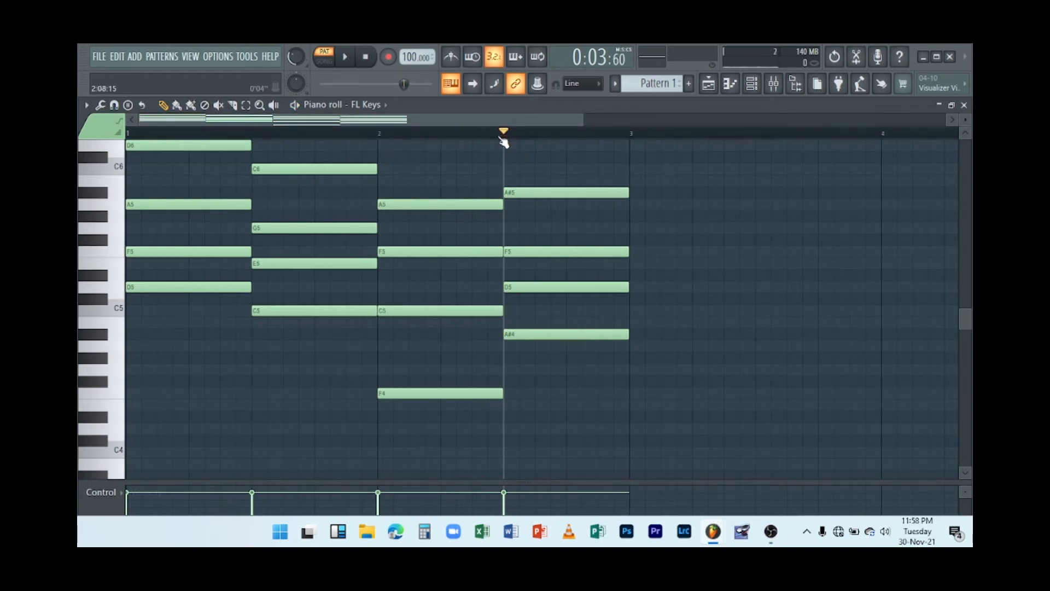
drag(500, 137, 83, 224)
key(space)
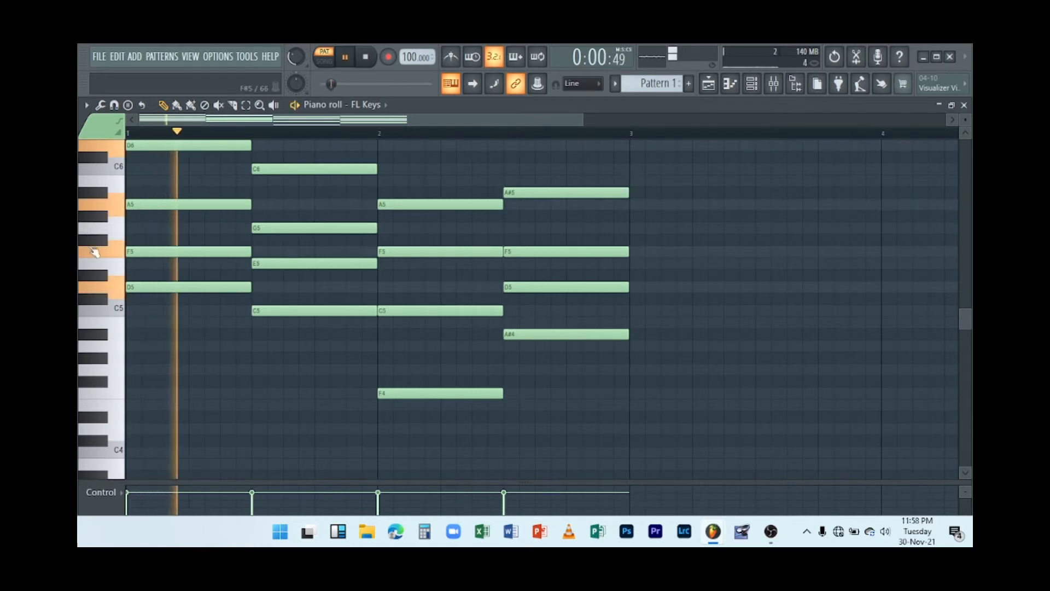
scroll(201, 403, up, 3)
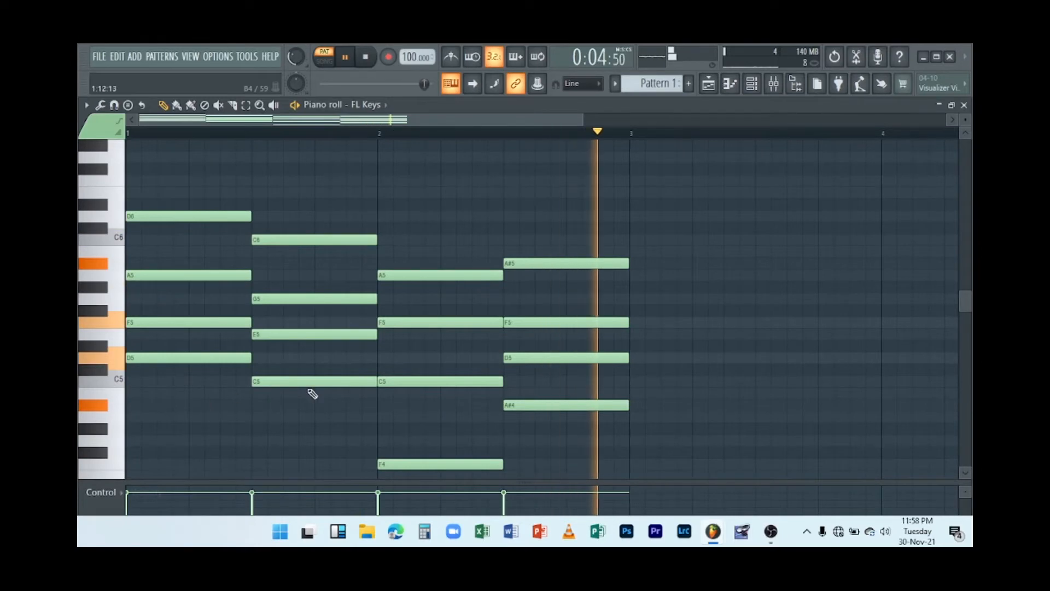
key(space)
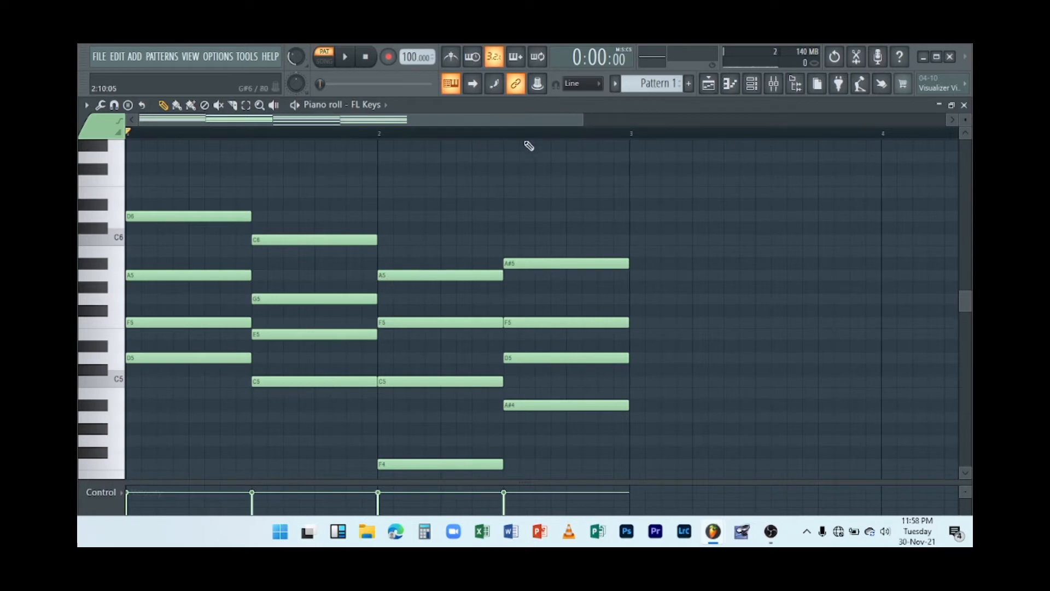
Zoom the piano roll's timeline out and back in while playing the pattern through.
drag(585, 120, 810, 109)
key(space)
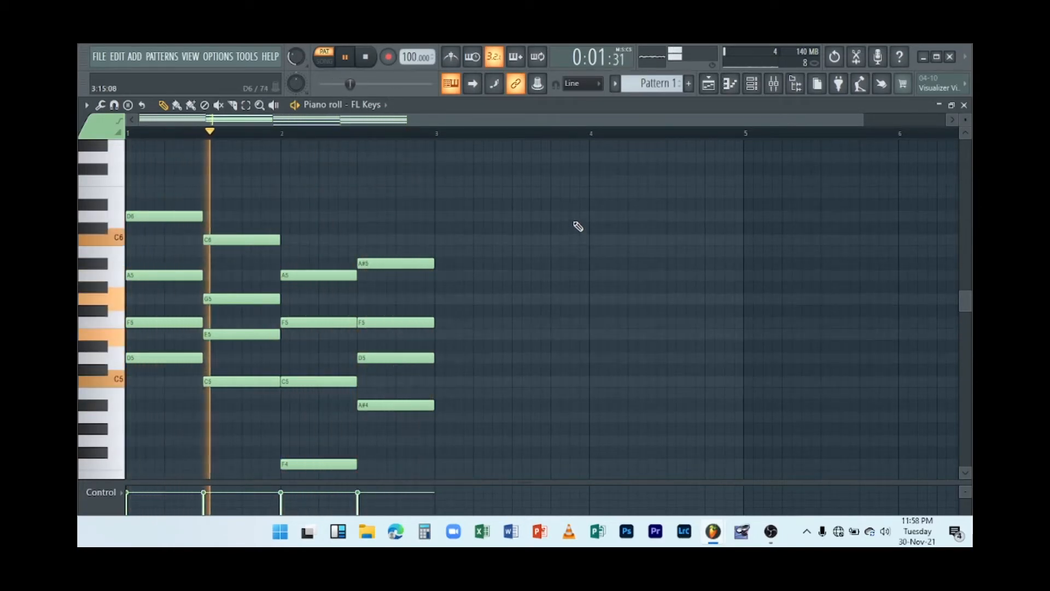
key(space)
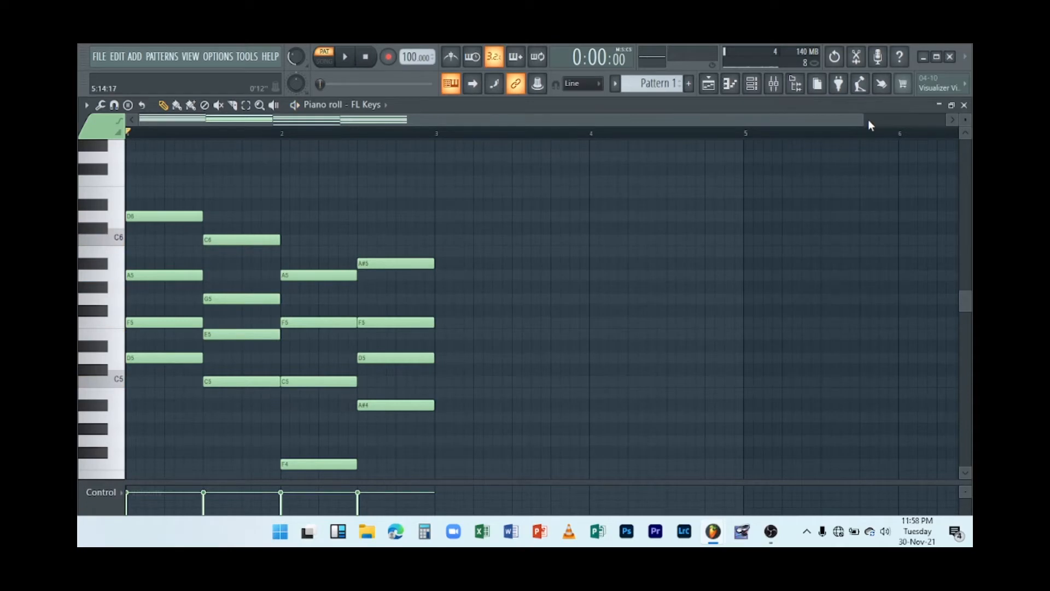
drag(868, 121, 598, 157)
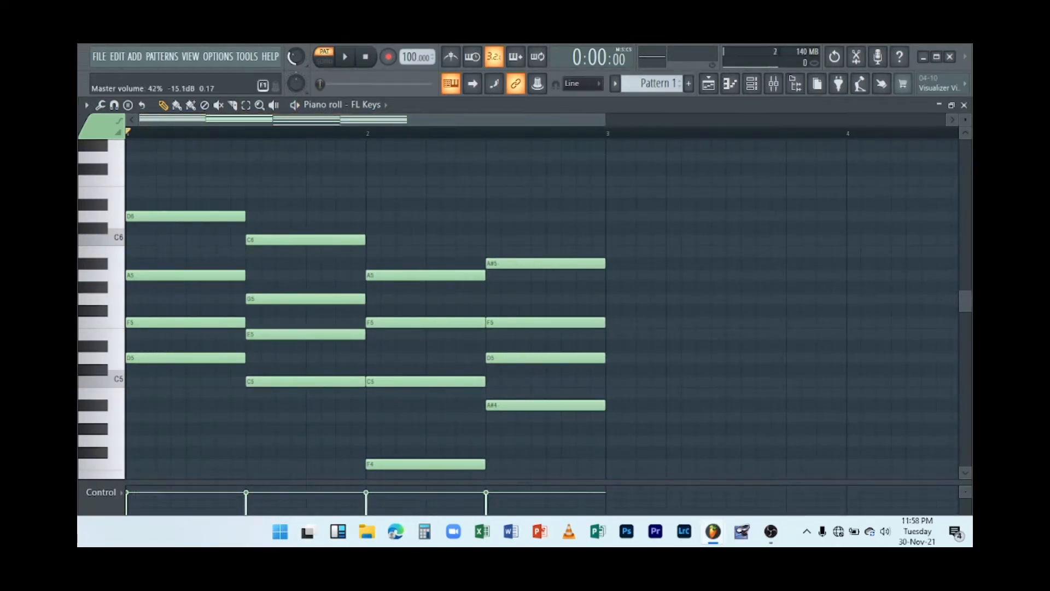
key(space)
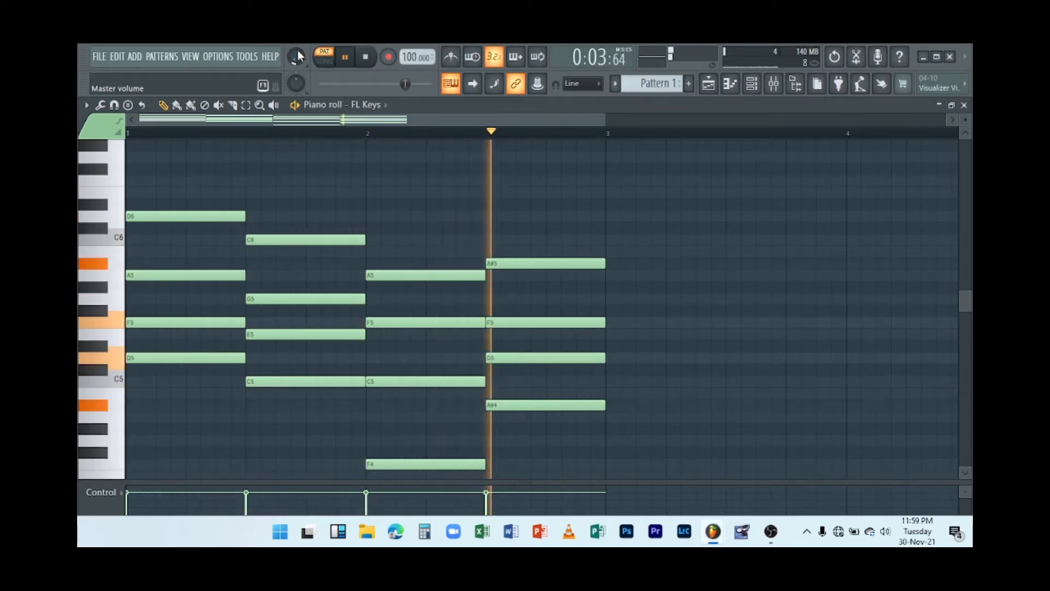
key(space)
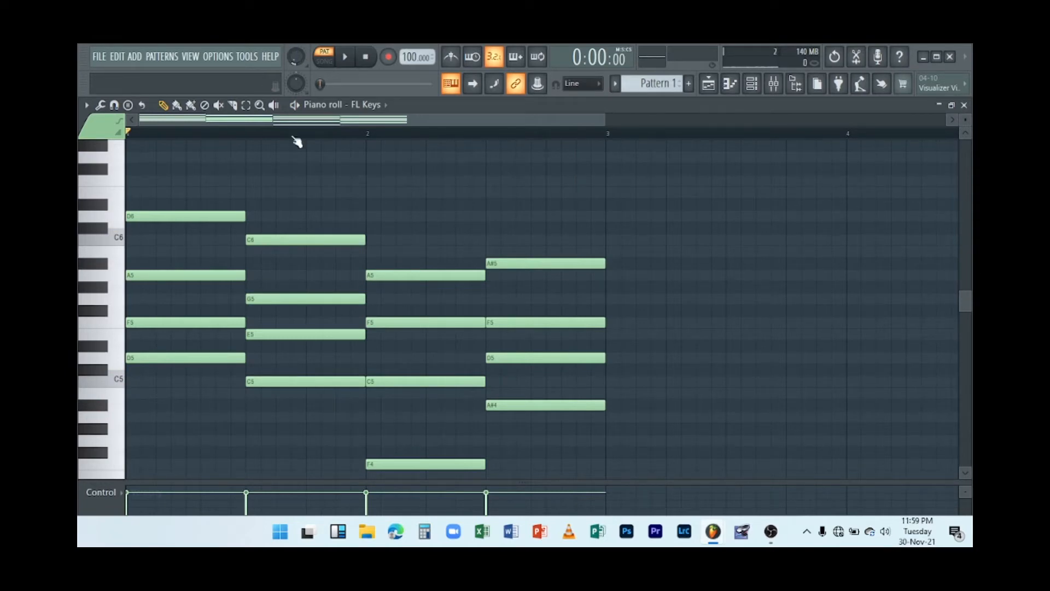
scroll(326, 248, down, 3)
scroll(324, 248, up, 3)
scroll(325, 248, down, 3)
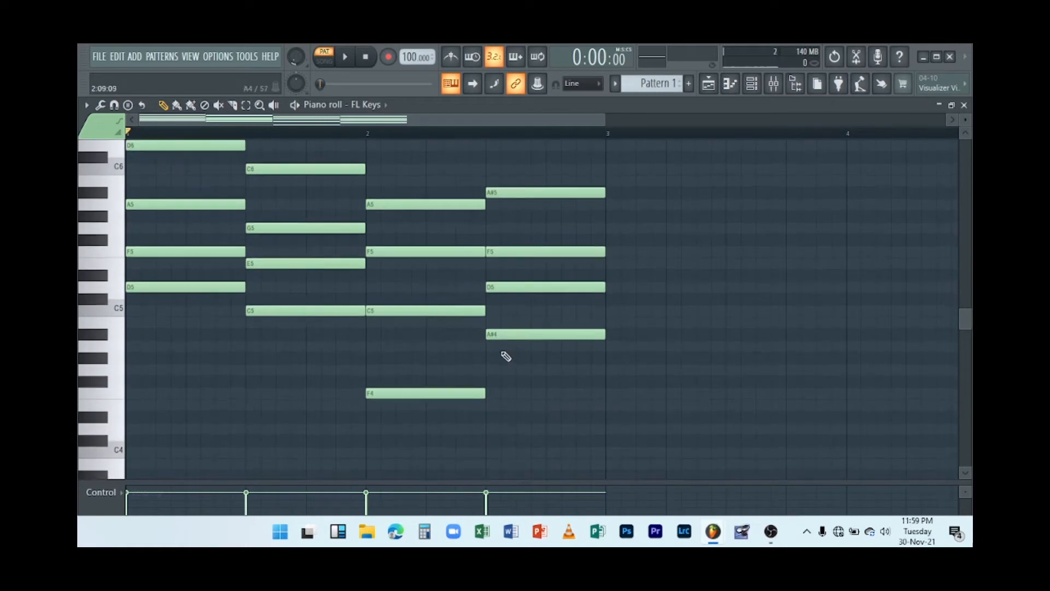
drag(518, 422, 165, 174)
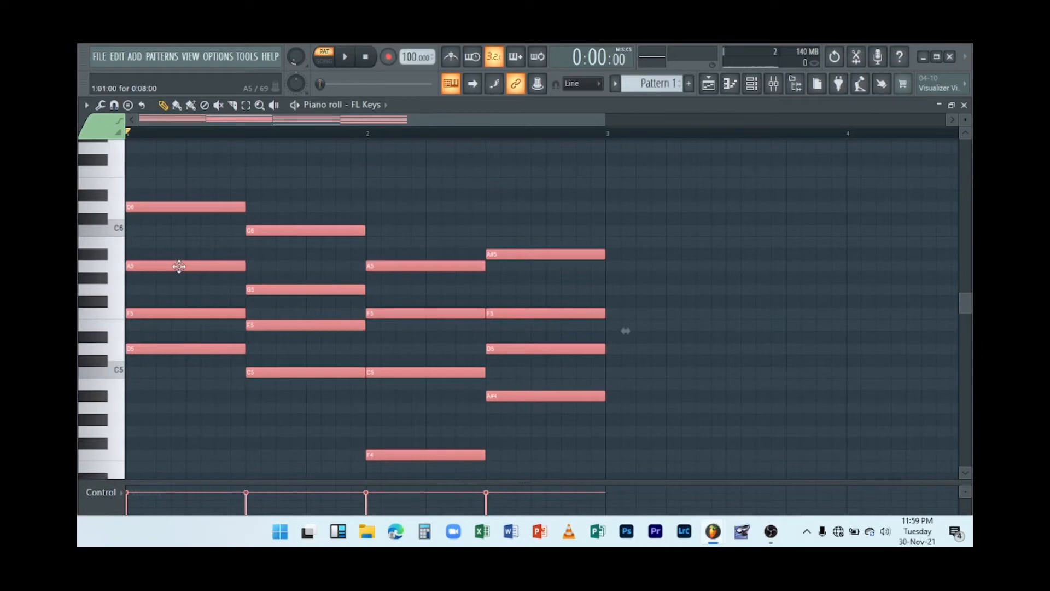
scroll(328, 355, down, 4)
click(522, 371)
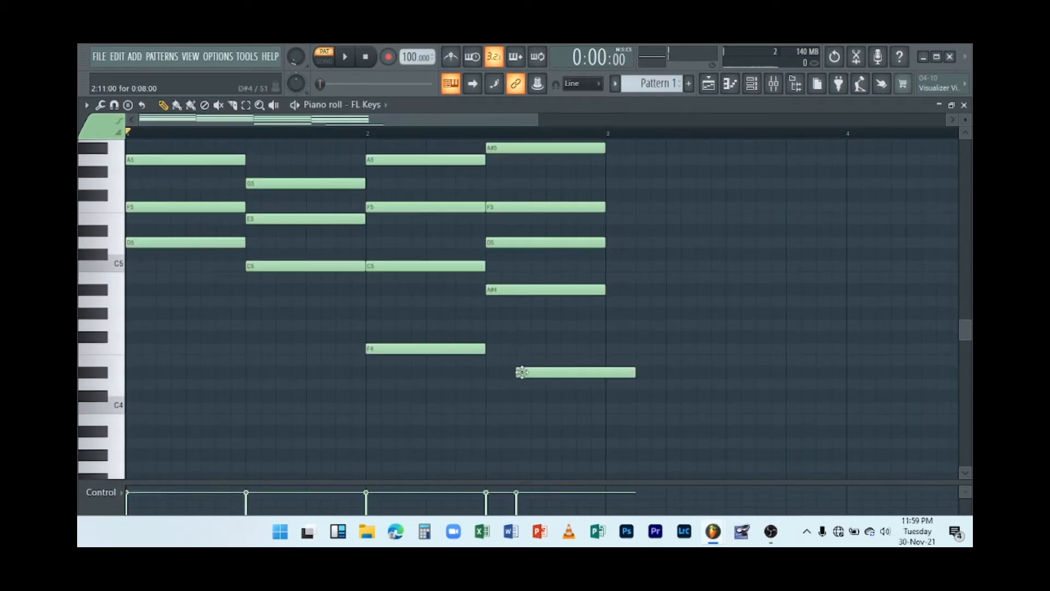
right_click(527, 374)
Select all notes and duplicate the two-bar progression into bars 3 and 4.
scroll(529, 379, up, 1)
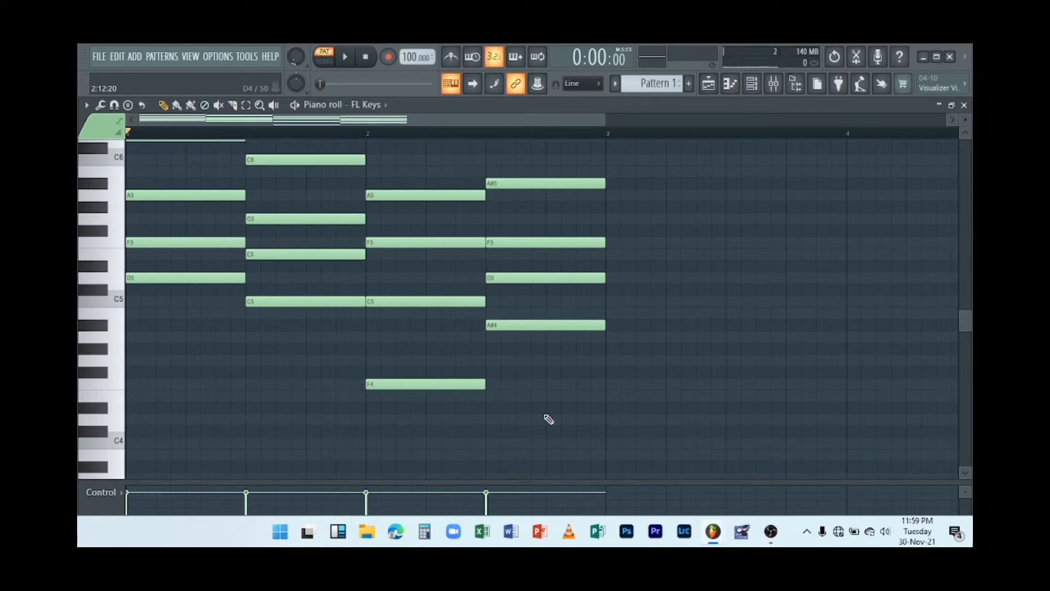
drag(536, 413, 145, 156)
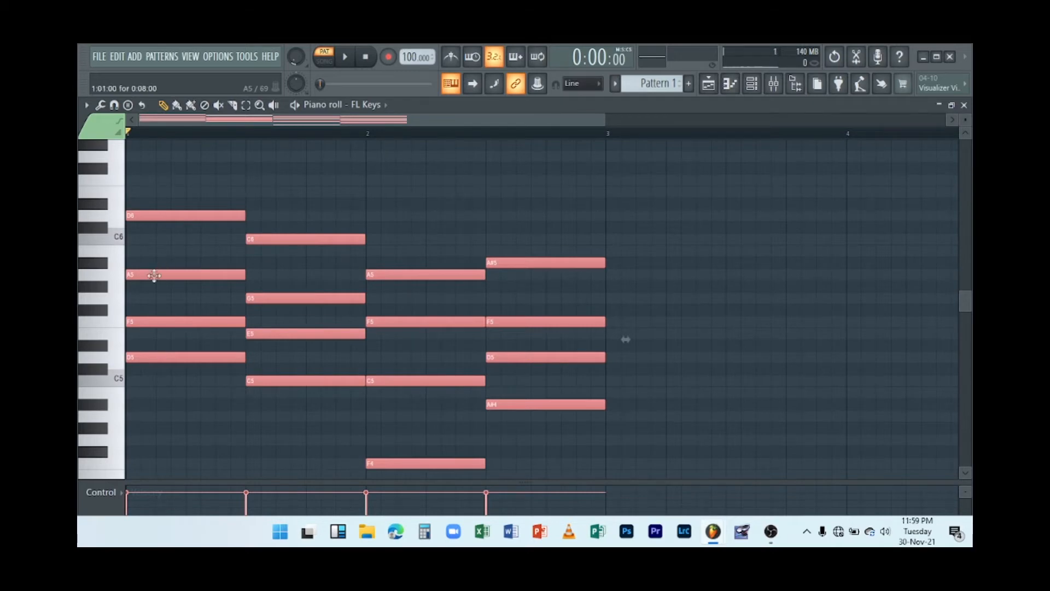
shift+drag(154, 275, 642, 253)
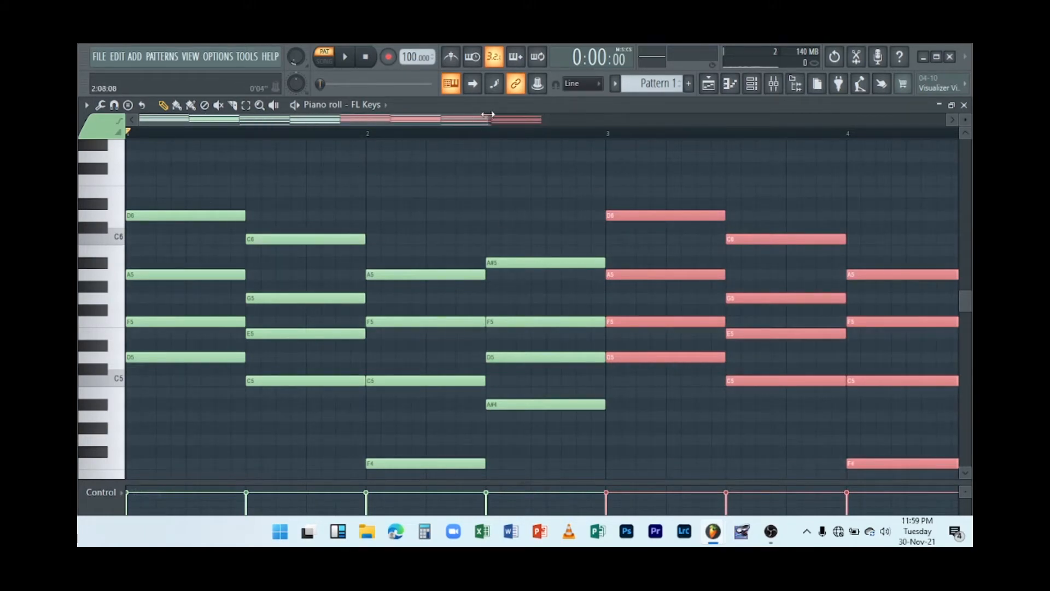
Play the four-bar progression and raise the master volume during playback.
drag(488, 114, 714, 143)
scroll(616, 234, down, 3)
scroll(615, 230, up, 3)
key(space)
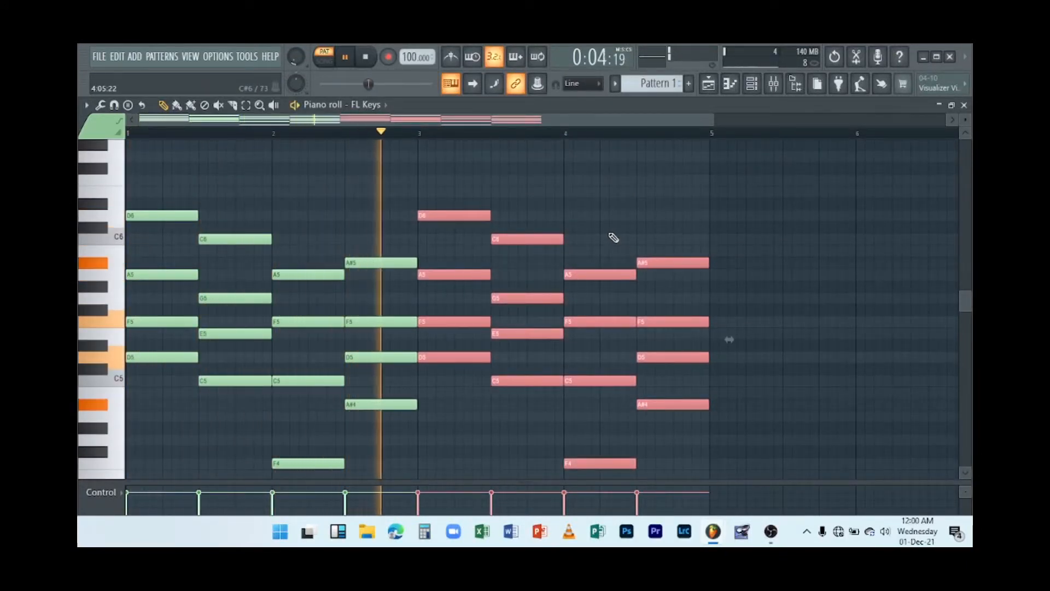
drag(296, 57, 296, 46)
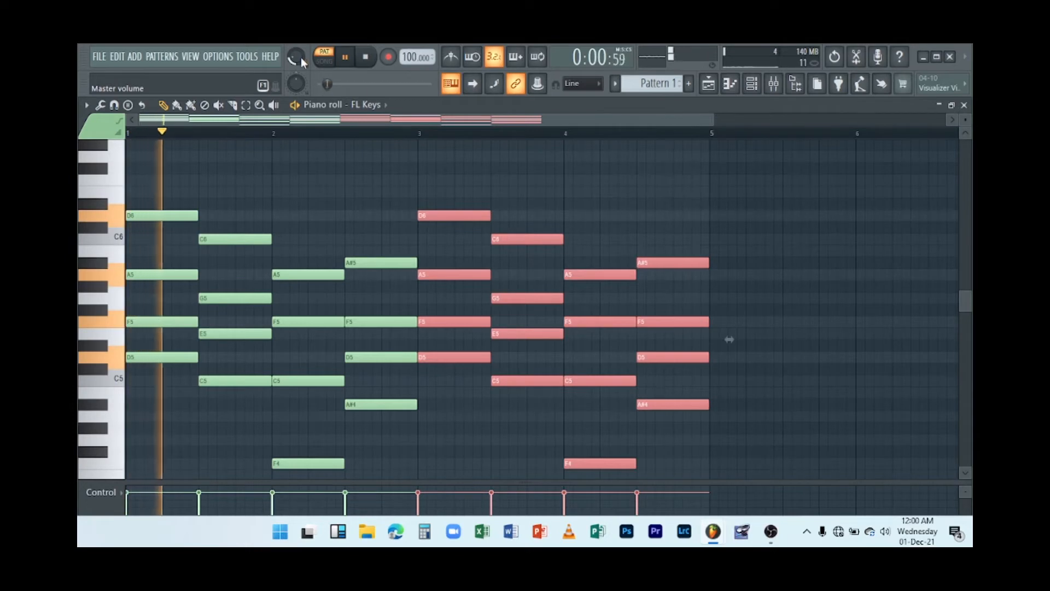
key(space)
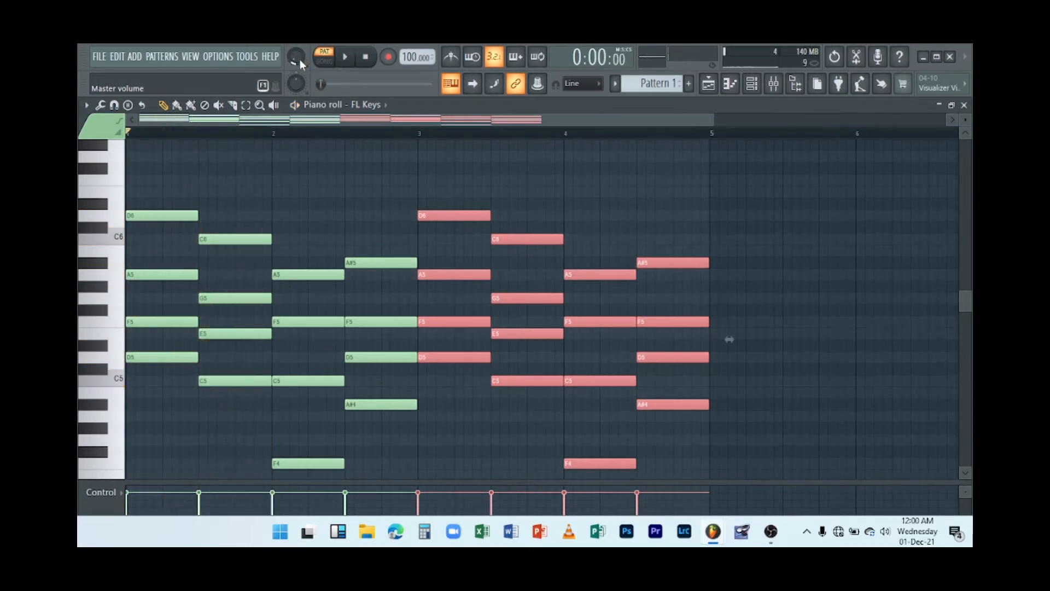
Close the piano roll and open the browser's plugin database.
click(964, 104)
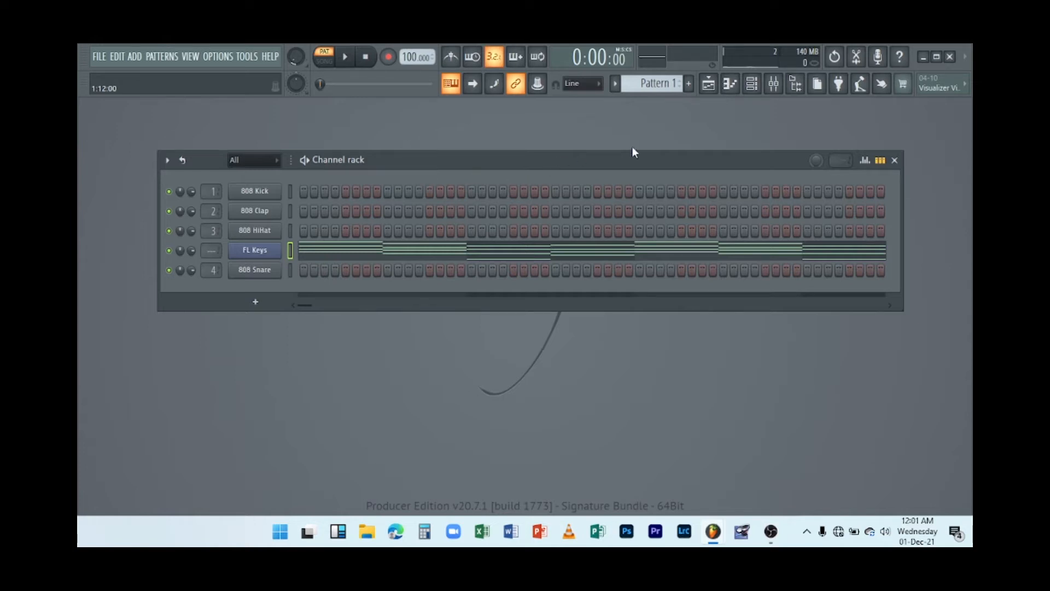
click(794, 92)
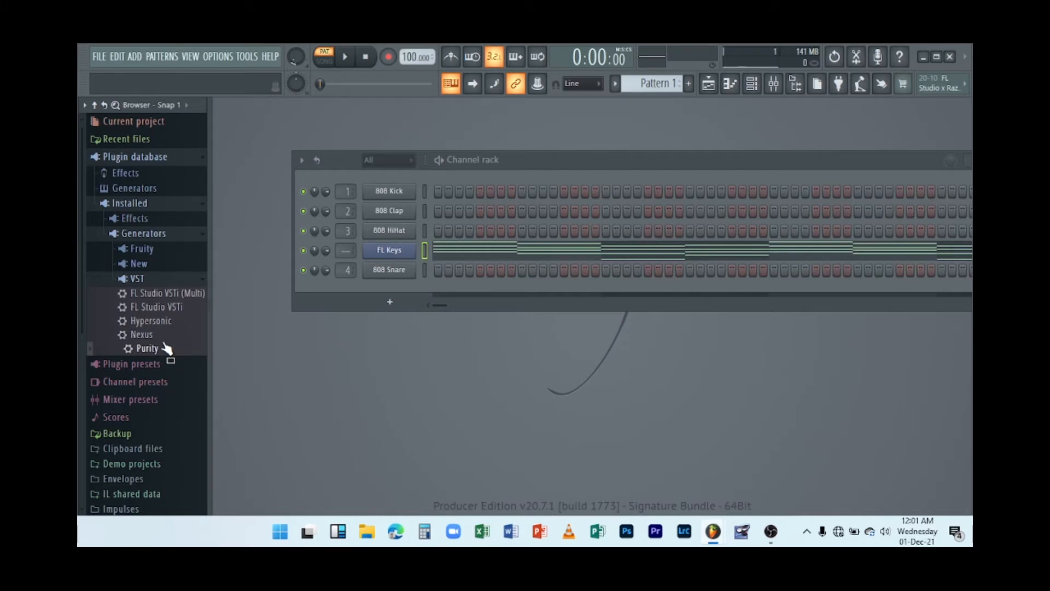
Load the Hypersonic generator from the plugin database into the channel rack and reposition its plugin window.
drag(164, 324, 376, 284)
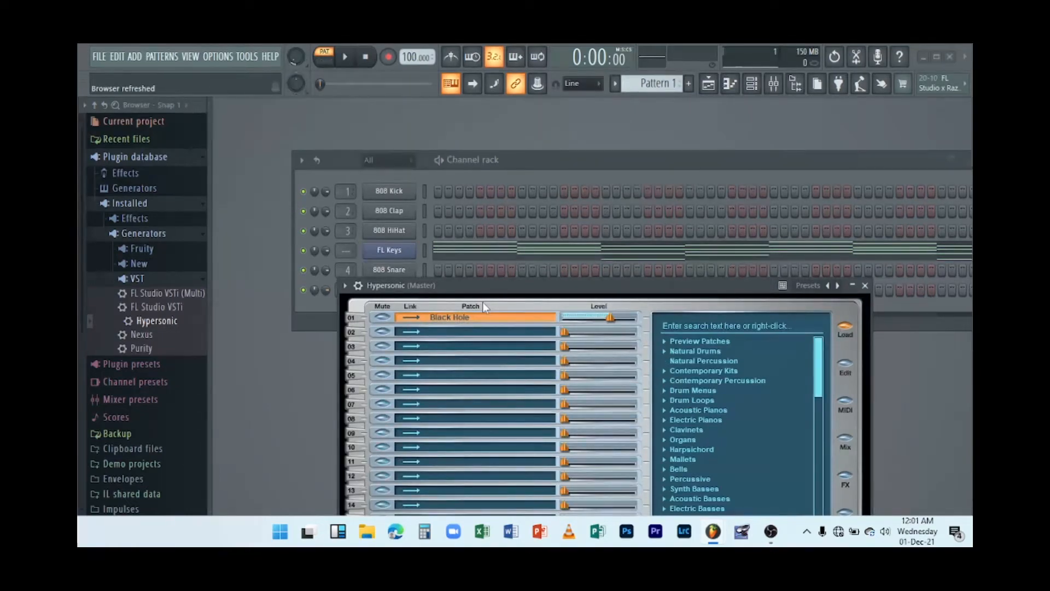
drag(496, 282, 491, 149)
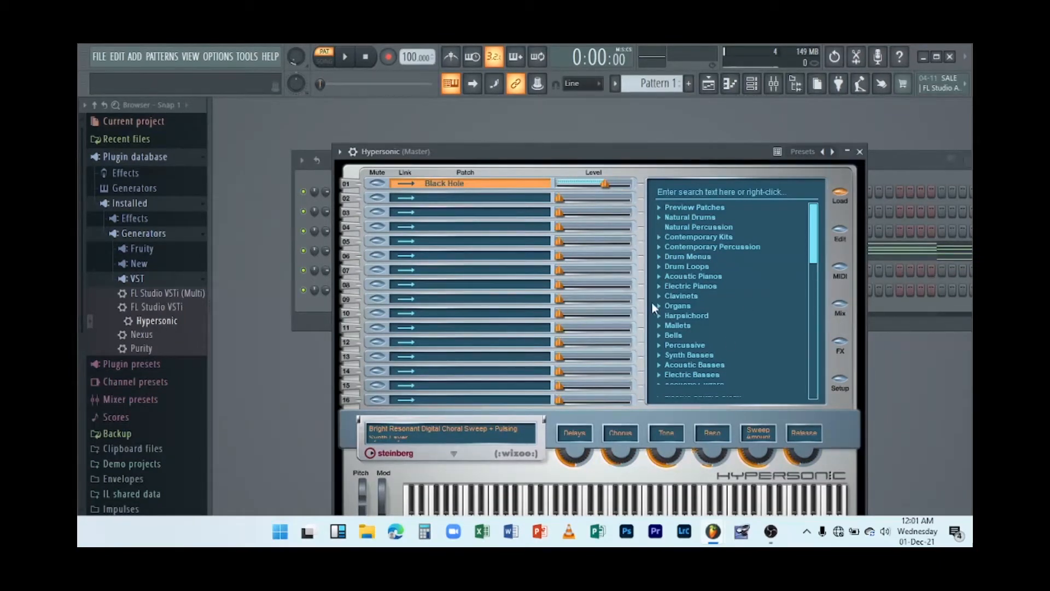
drag(503, 157, 498, 120)
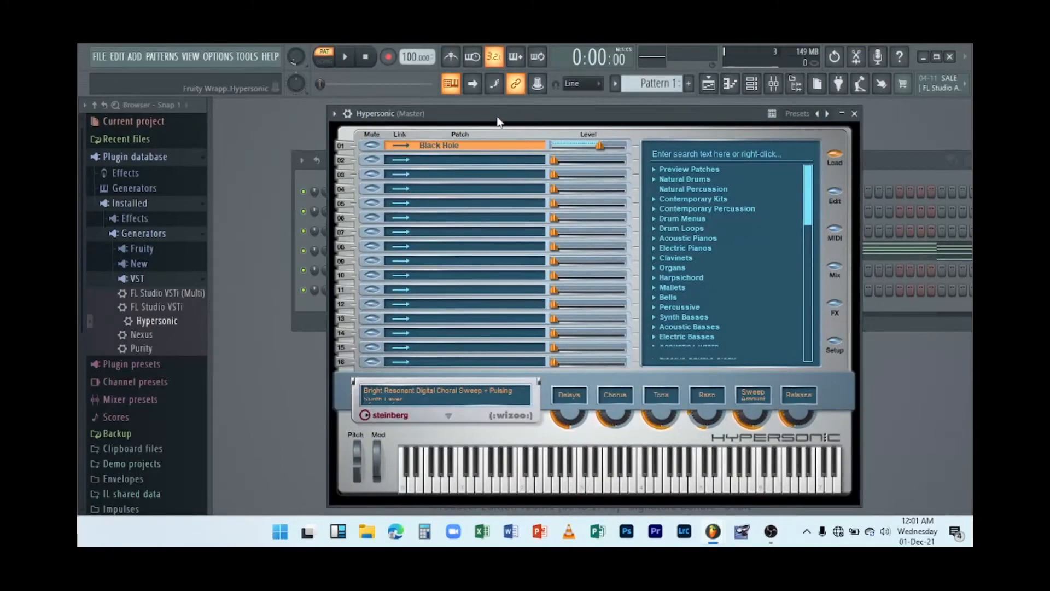
Audition the Hypersonic sound by playing a few notes, then close the plugin window.
key(e)
key(3)
key(e)
key(m)
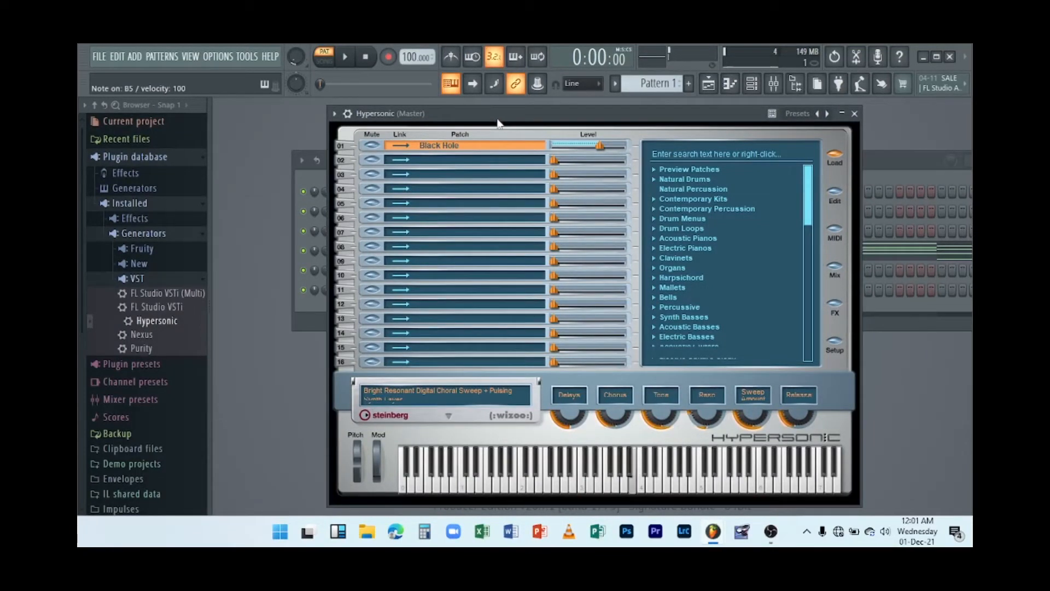
key(b)
key(comma)
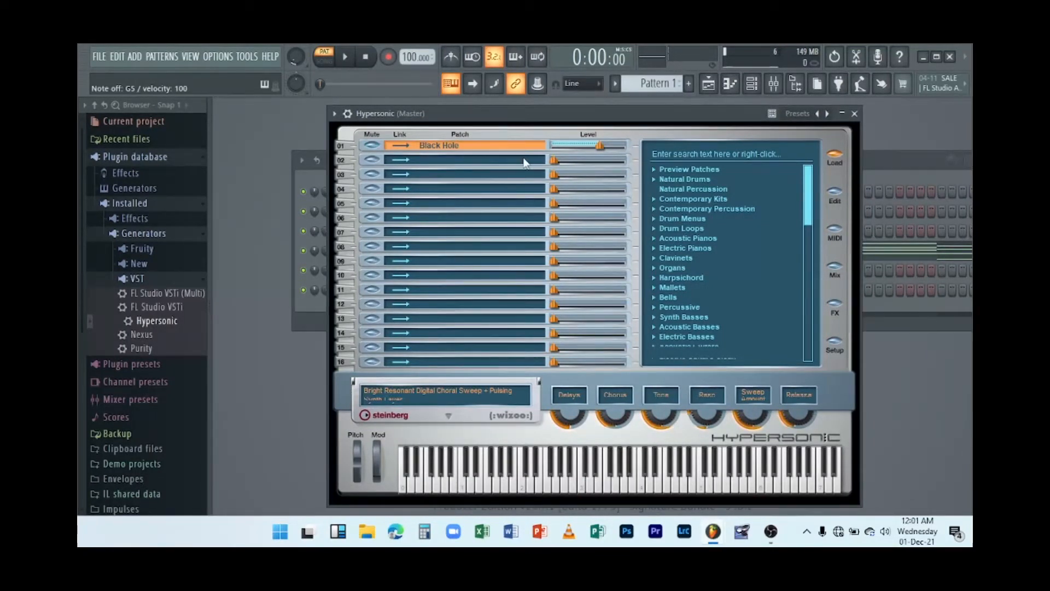
click(856, 119)
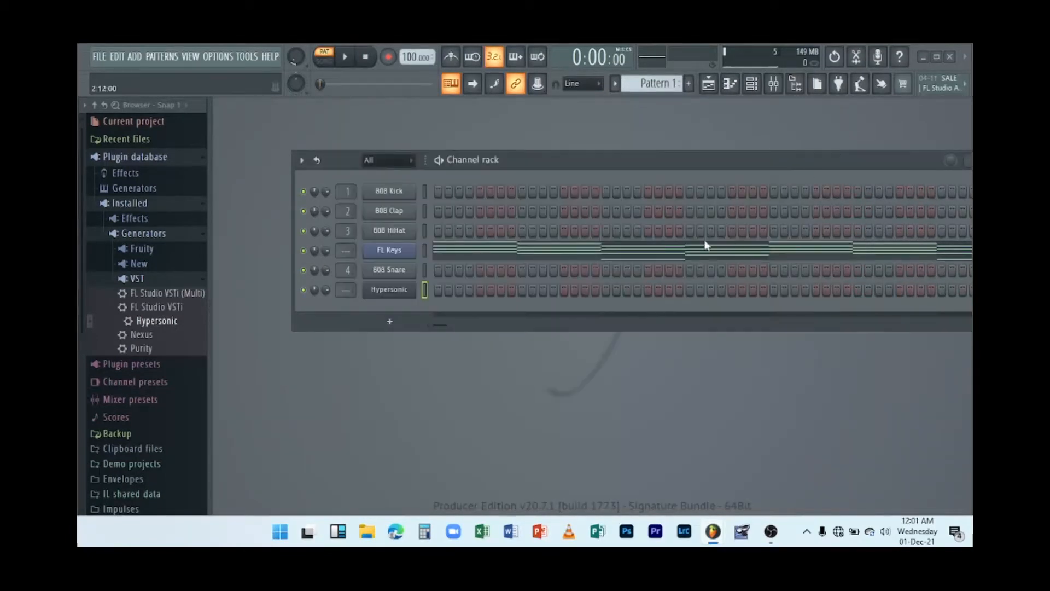
Clone the Hypersonic channel, hide the browser, and close the clone's plugin window.
right_click(411, 293)
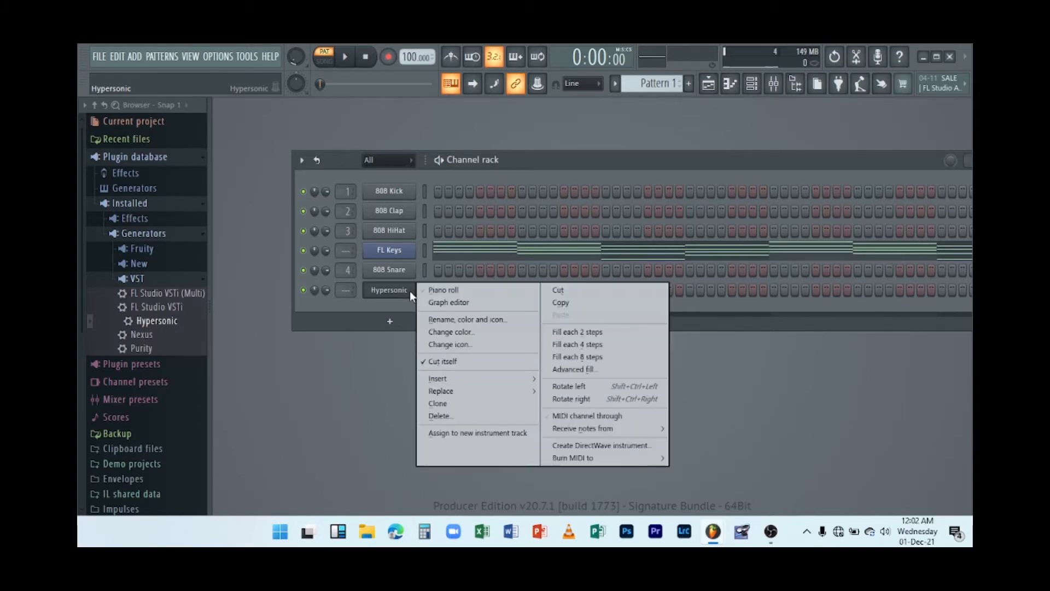
click(453, 409)
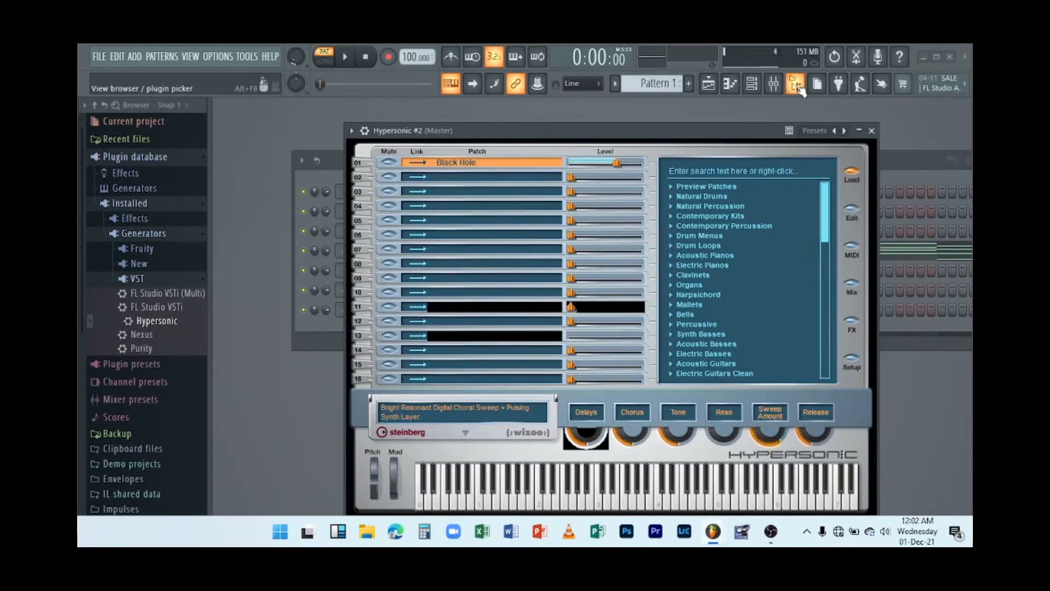
click(800, 90)
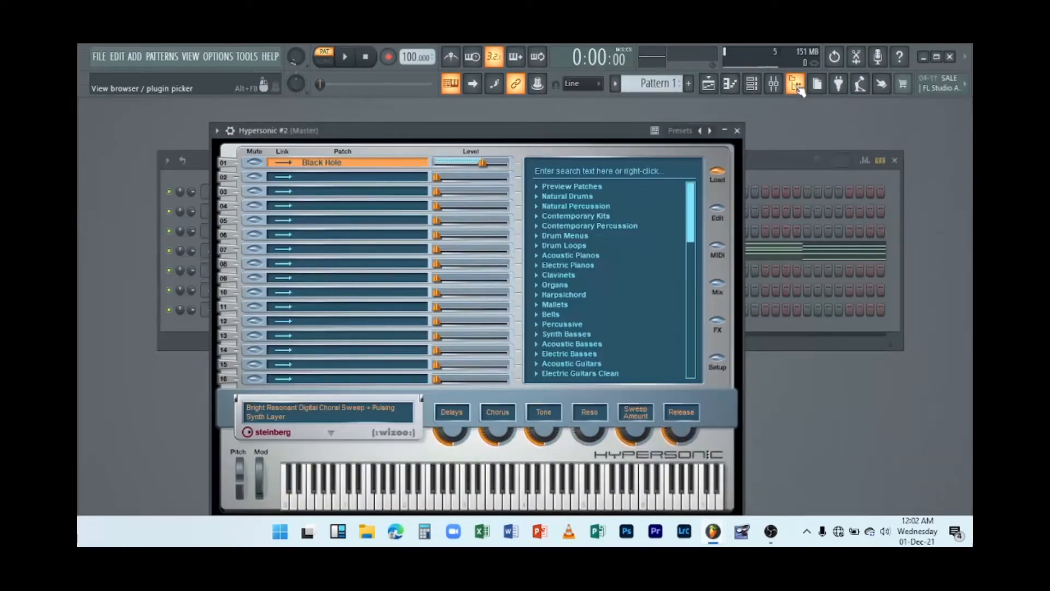
drag(542, 130, 577, 121)
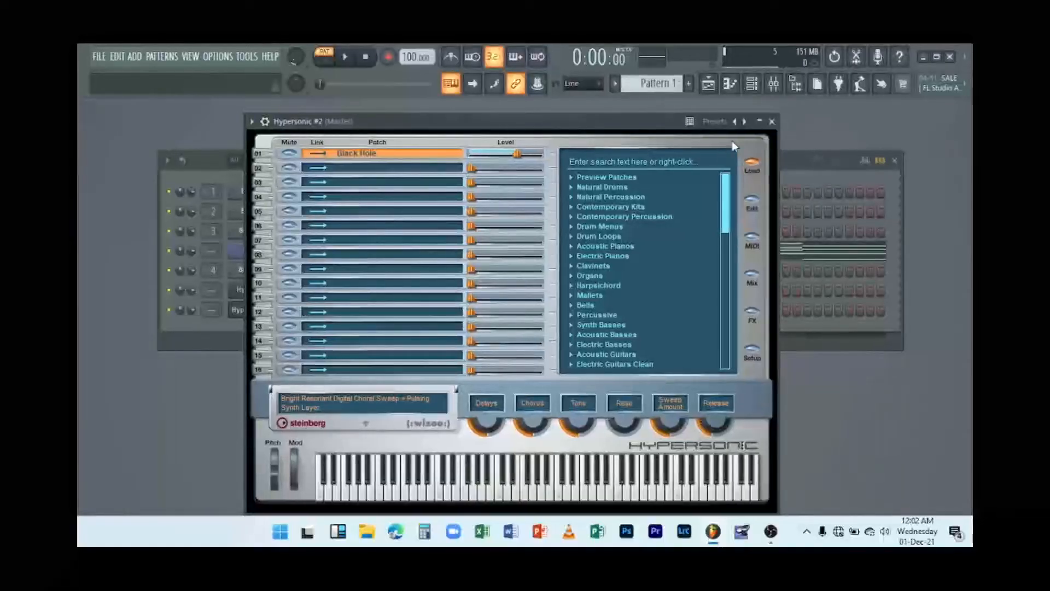
click(772, 122)
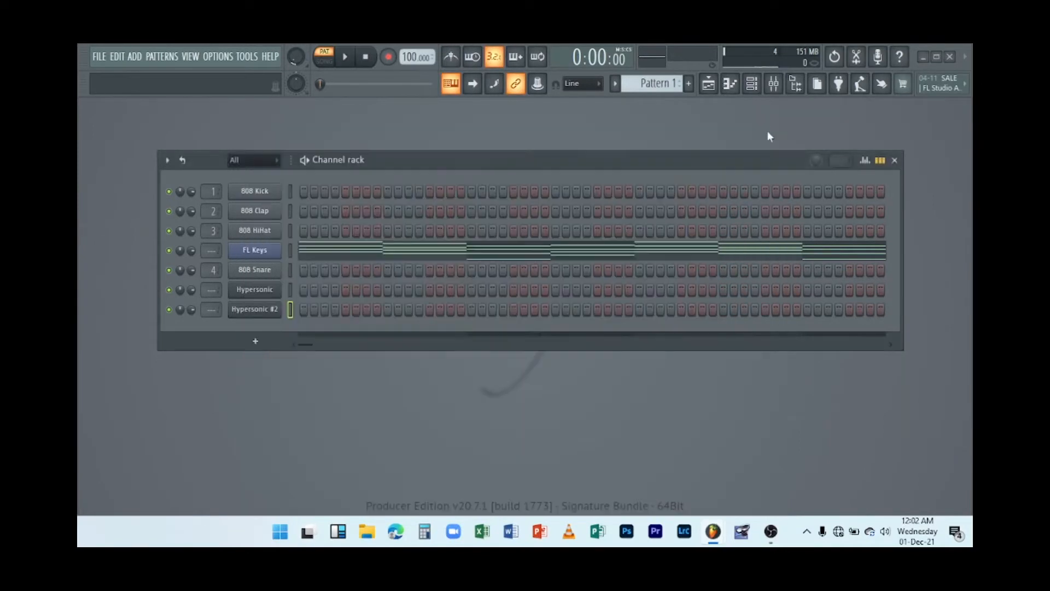
Load the Natural Grand Piano preset from Acoustic Pianos on the cloned Hypersonic channel and audition it on its keyboard.
click(273, 312)
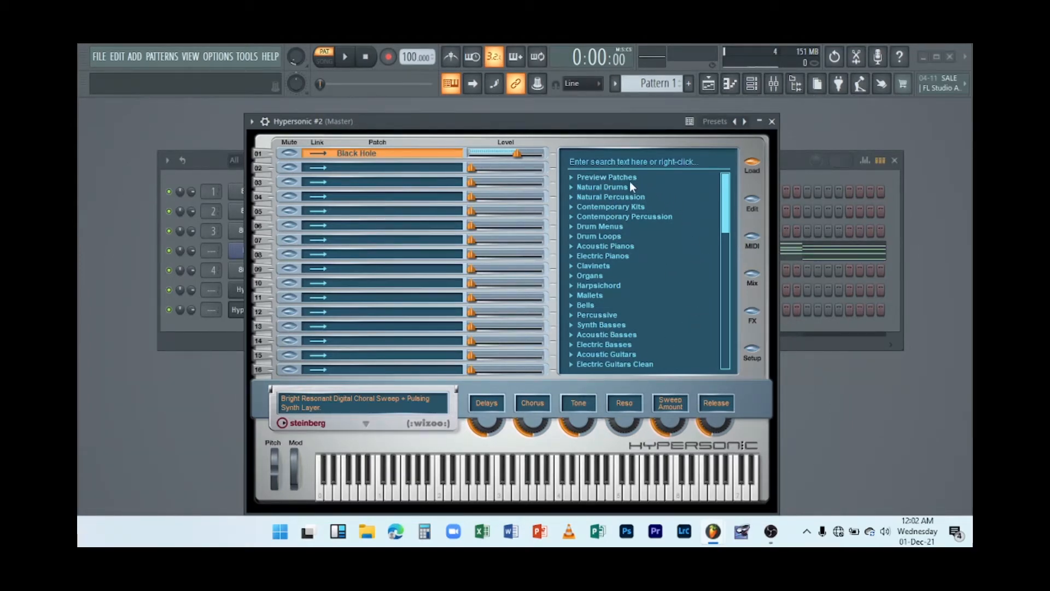
click(610, 247)
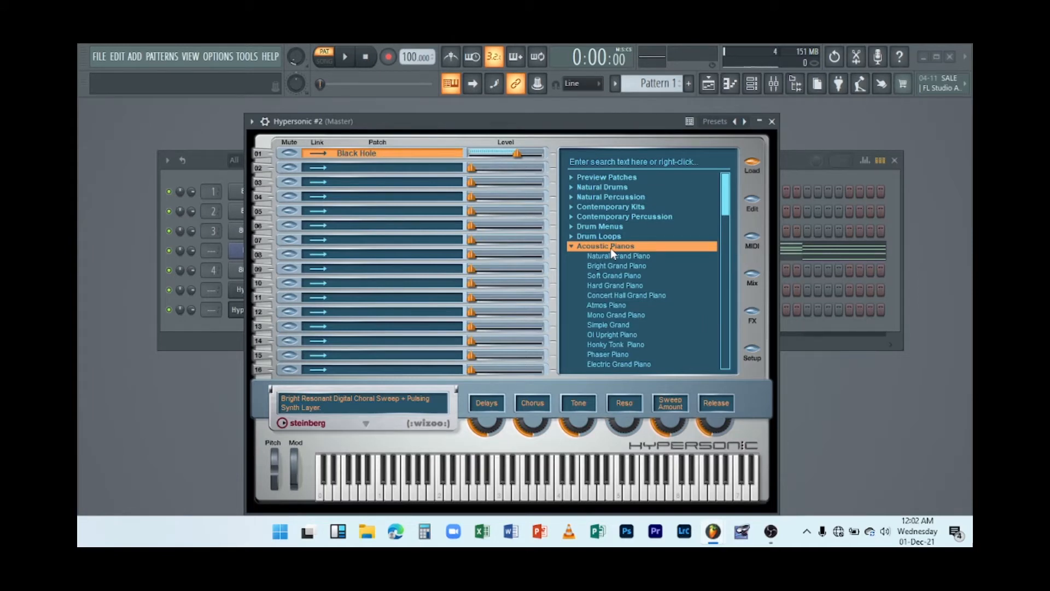
click(613, 257)
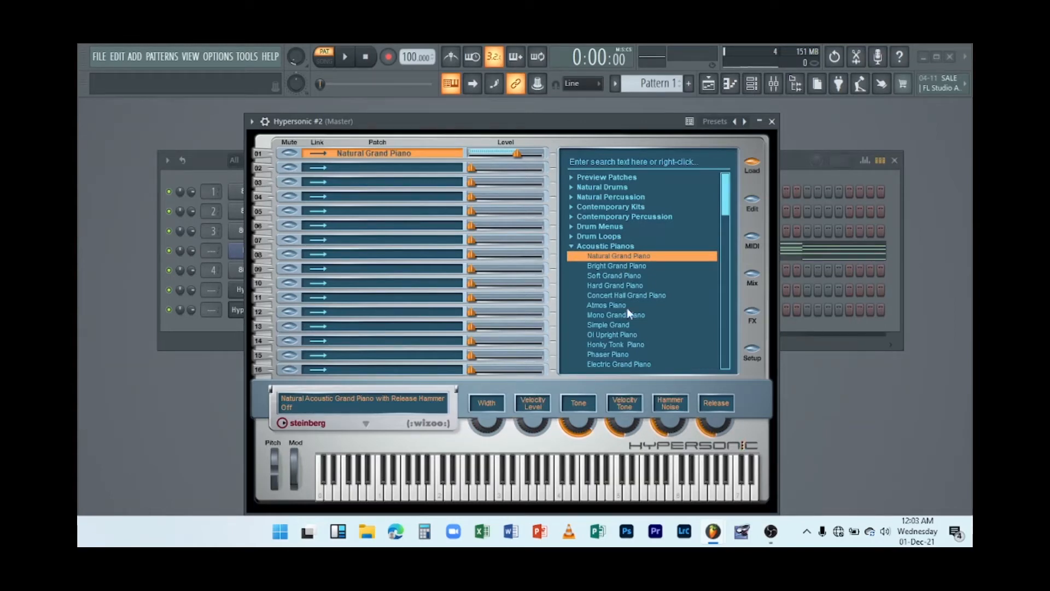
click(607, 490)
click(625, 488)
click(550, 490)
click(549, 488)
click(638, 489)
click(672, 493)
click(717, 492)
click(678, 492)
click(494, 492)
click(467, 492)
click(441, 492)
click(771, 121)
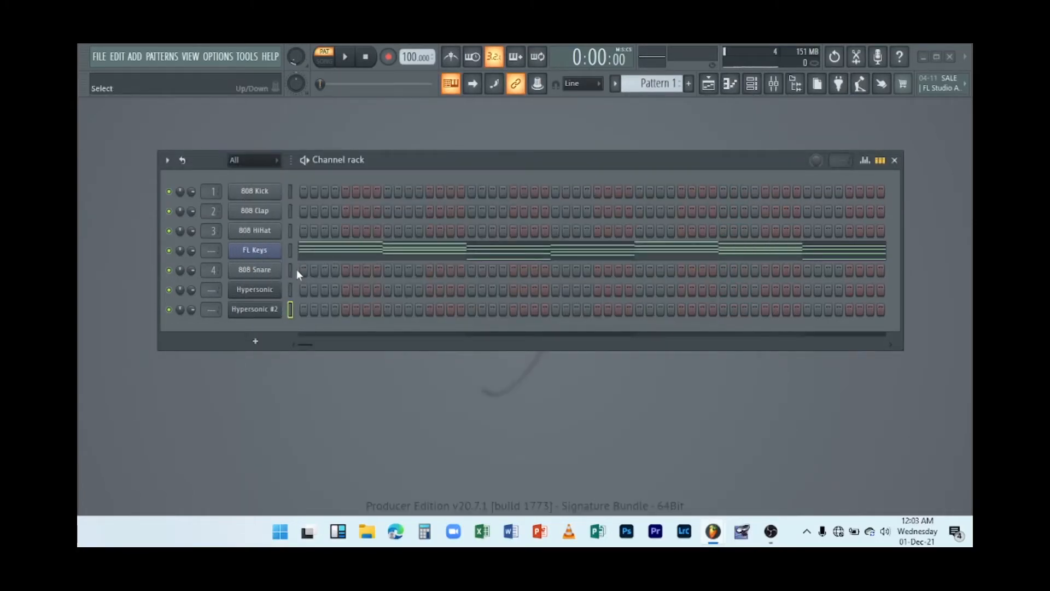
Open the cloned channel's piano roll and enter the first bar's chords D5-F5-A5-D6 and C5-E5-G5-C6.
right_click(273, 309)
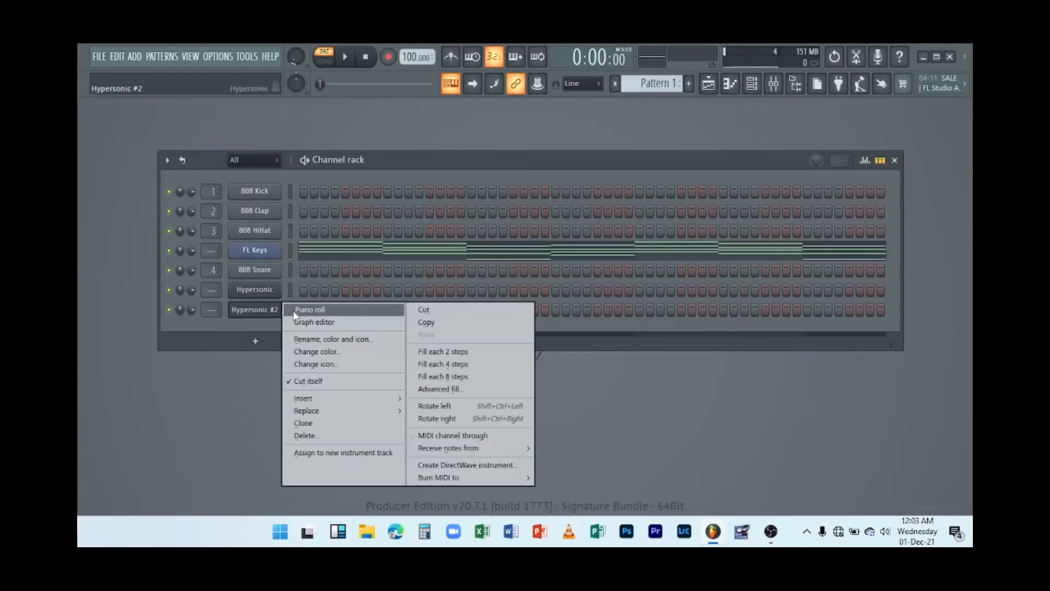
click(293, 311)
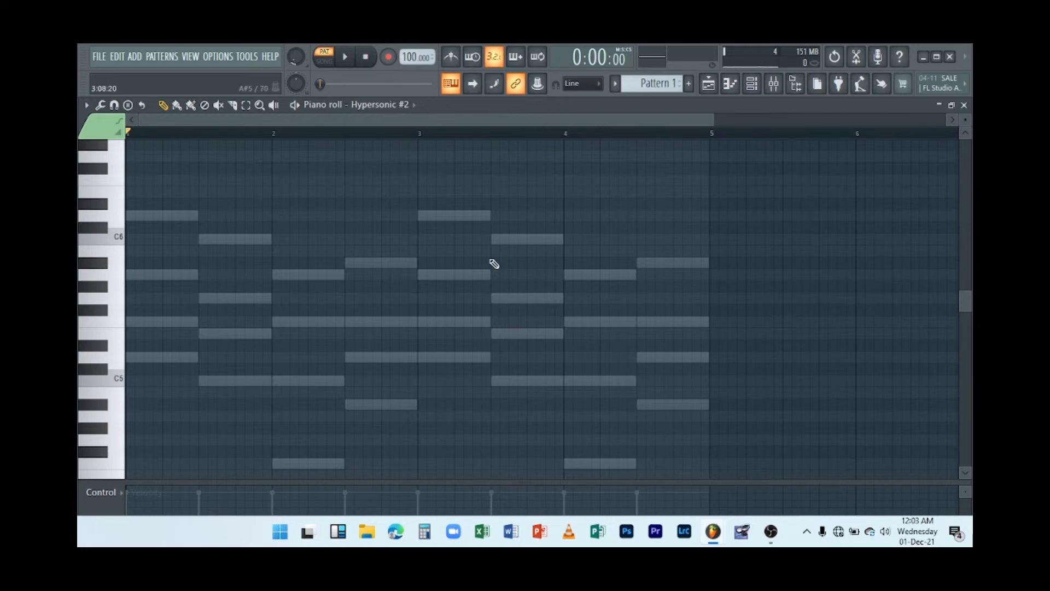
click(147, 216)
click(159, 216)
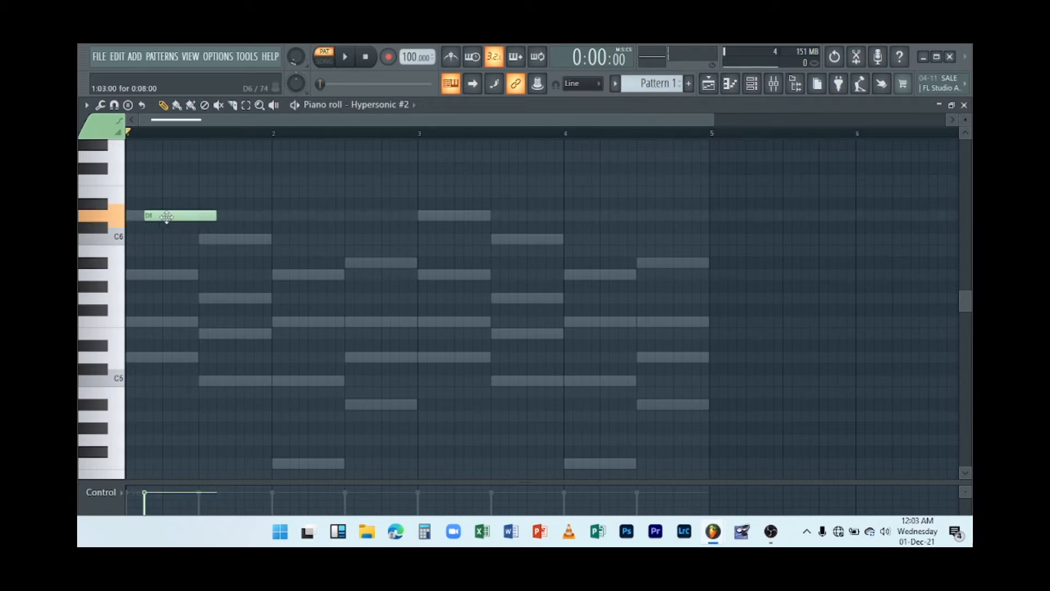
drag(156, 277, 130, 274)
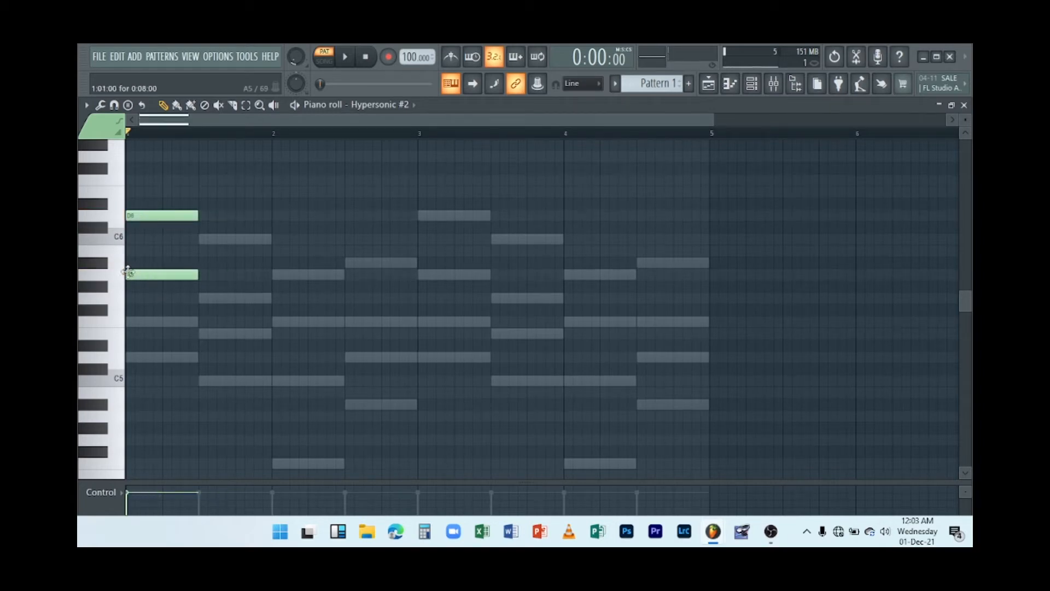
mouse_move(145, 323)
mouse_down()
mouse_move(131, 323)
mouse_move(136, 357)
mouse_move(127, 351)
mouse_up()
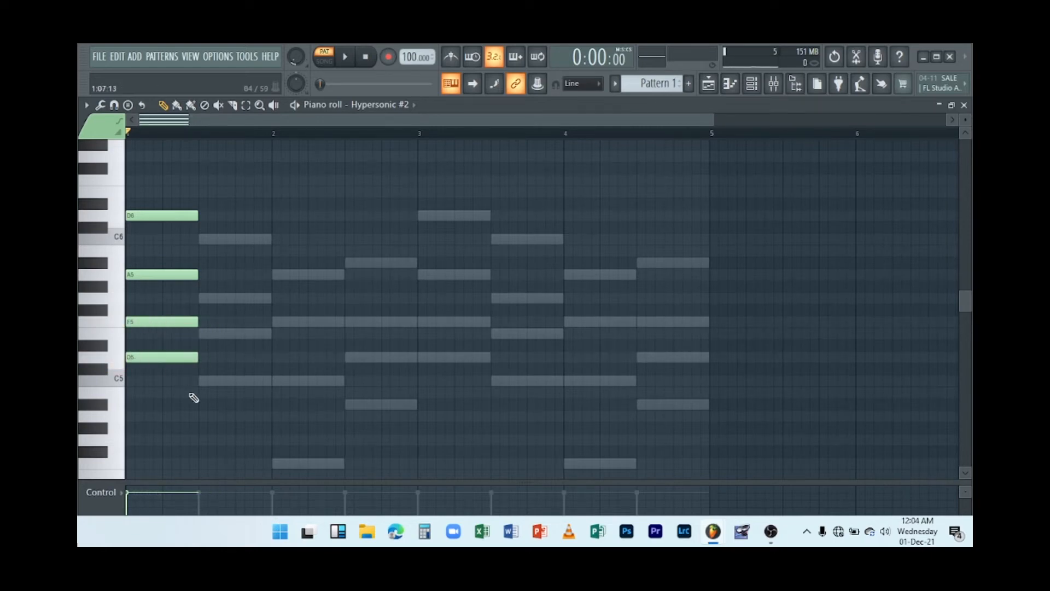
click(208, 382)
mouse_move(216, 381)
mouse_down()
mouse_move(206, 379)
mouse_move(215, 381)
mouse_up()
click(200, 333)
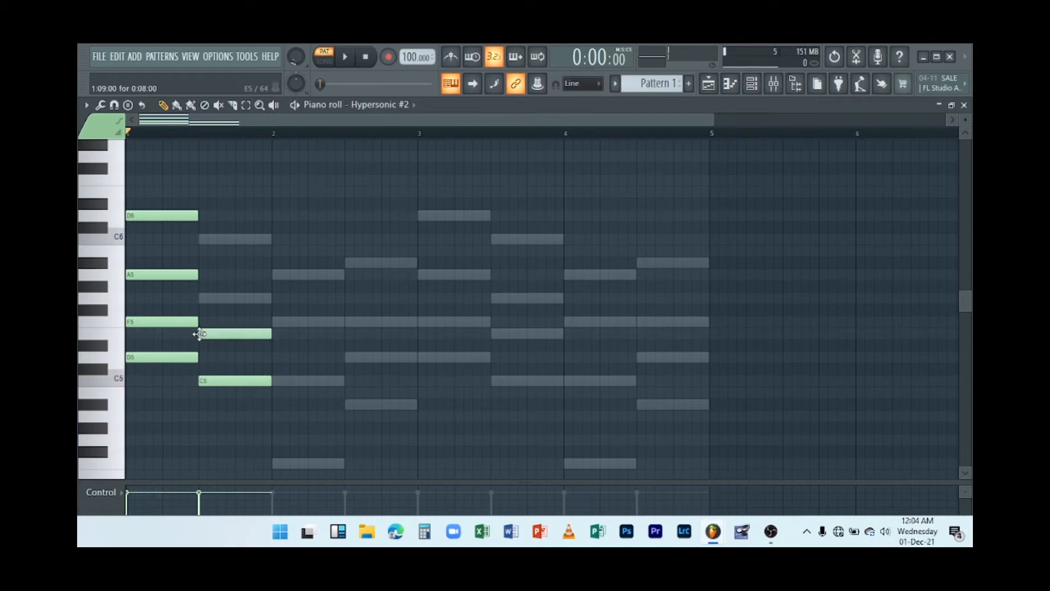
click(196, 295)
click(199, 239)
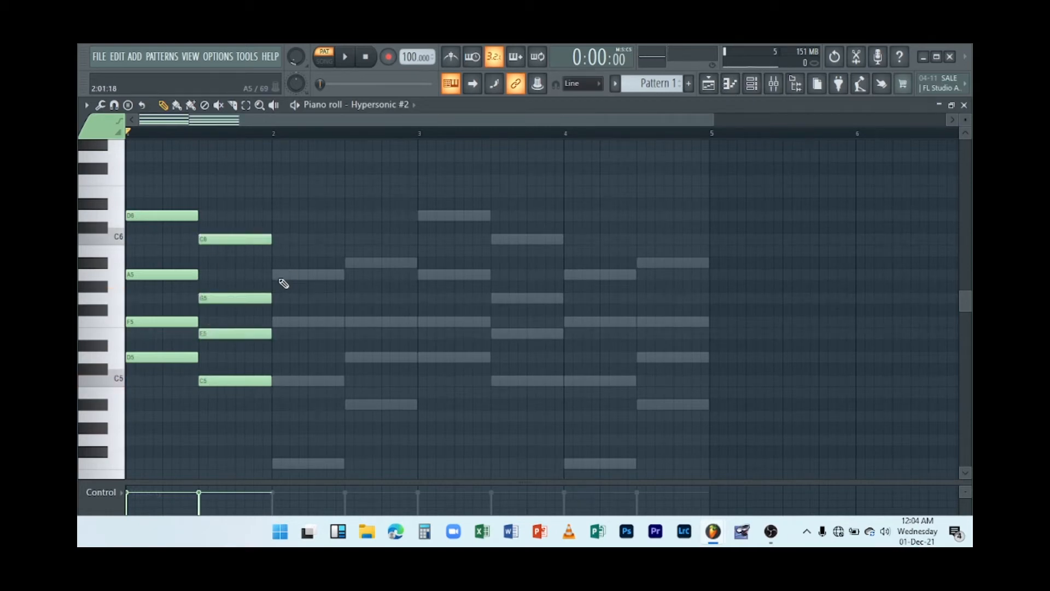
Enter the second bar's chords F4-C5-F5-A5 and A#4-D5-F5-A#5 following the FL Keys pattern.
click(282, 274)
drag(283, 275, 278, 277)
click(275, 324)
click(277, 380)
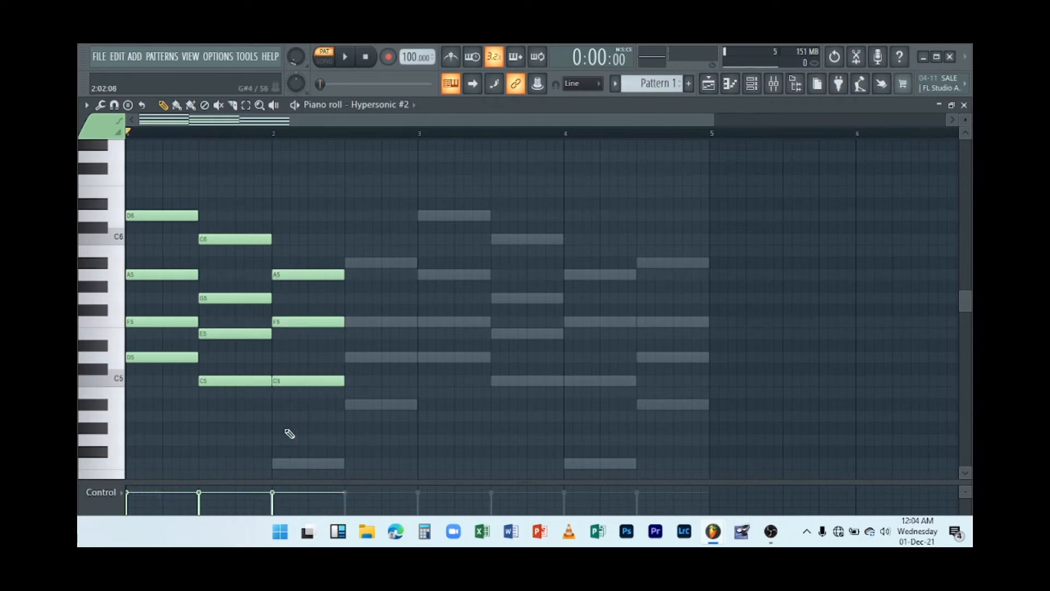
click(274, 464)
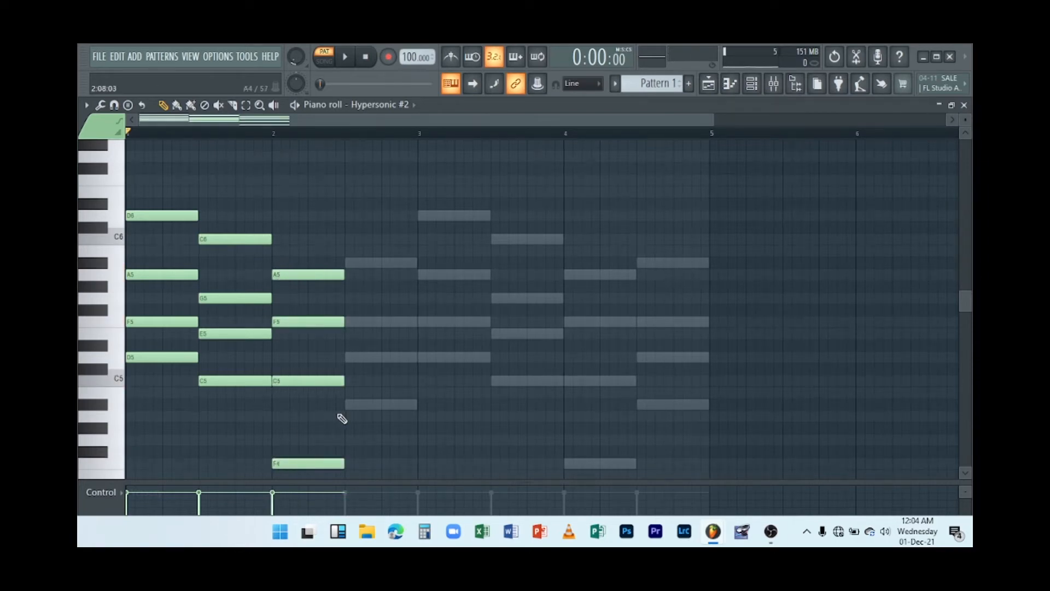
click(348, 405)
click(347, 358)
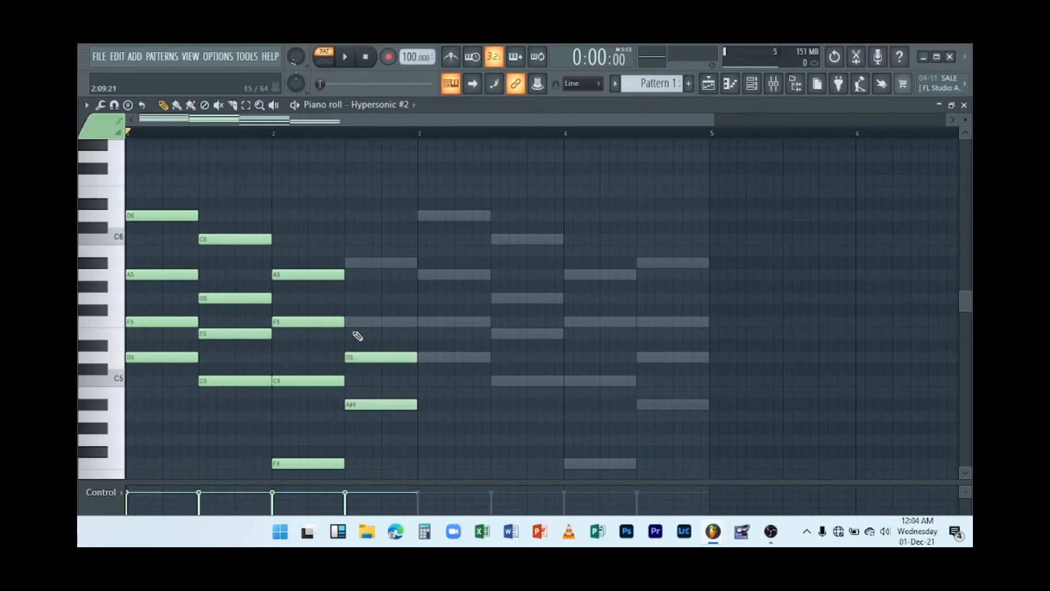
click(350, 322)
drag(372, 318, 363, 318)
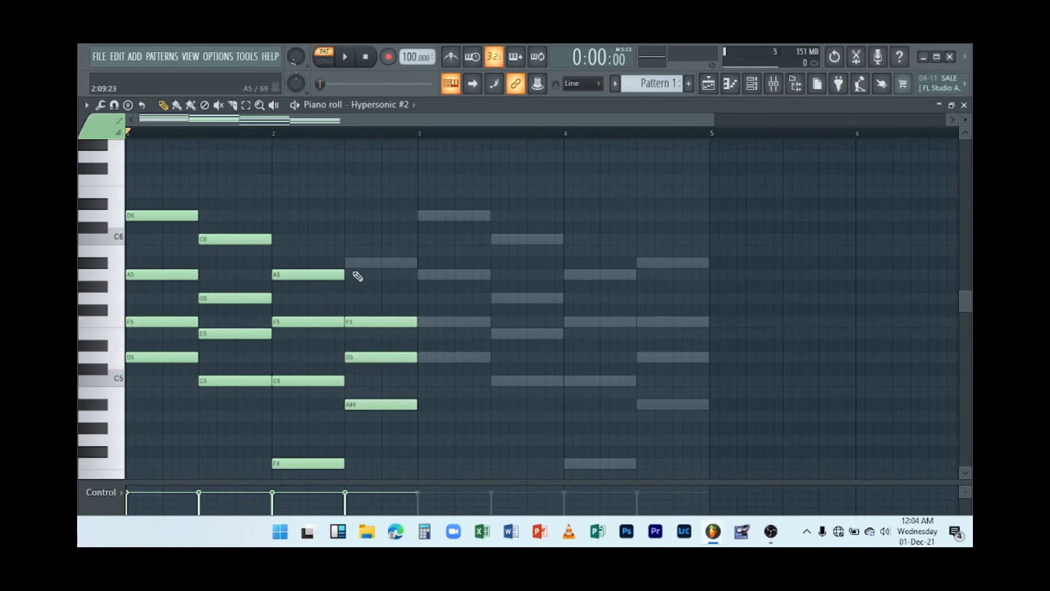
click(347, 264)
scroll(434, 302, down, 3)
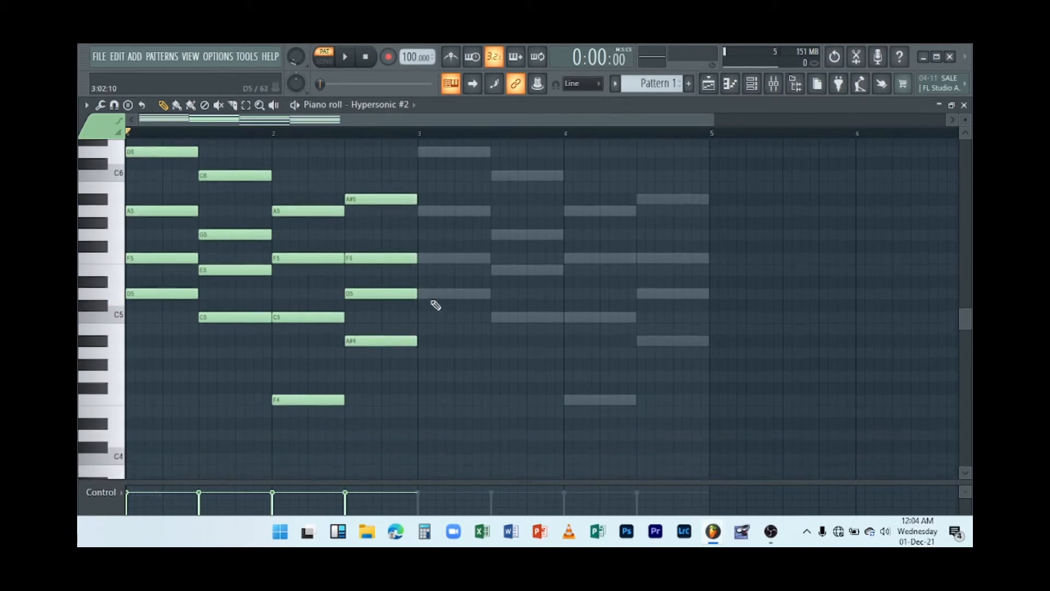
scroll(436, 304, up, 2)
scroll(435, 305, down, 3)
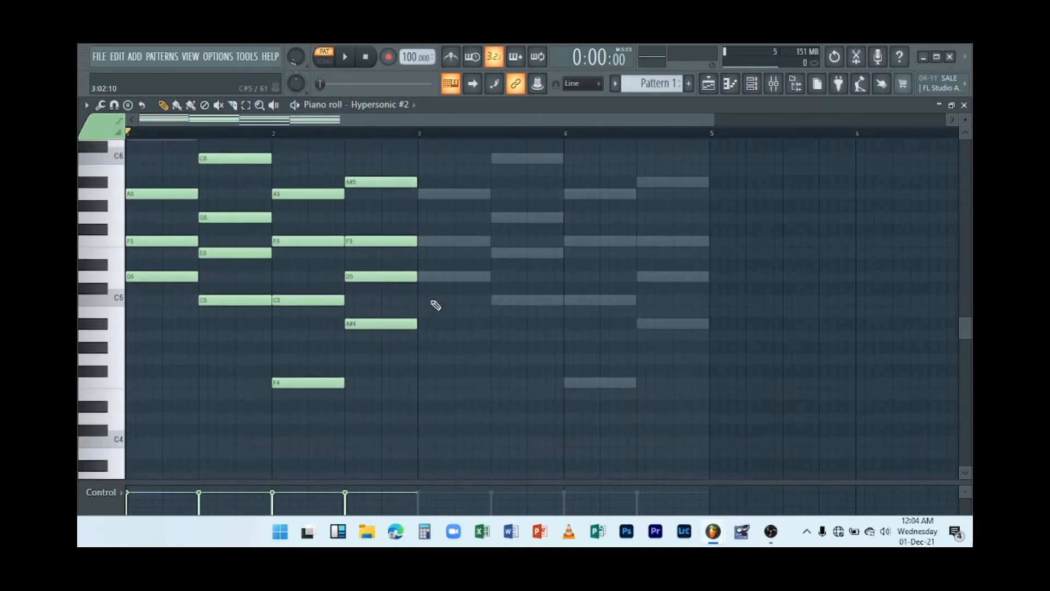
Select the two-bar piano part, copy it into bars 3 and 4, and close the piano roll.
drag(407, 384, 109, 137)
drag(154, 268, 439, 279)
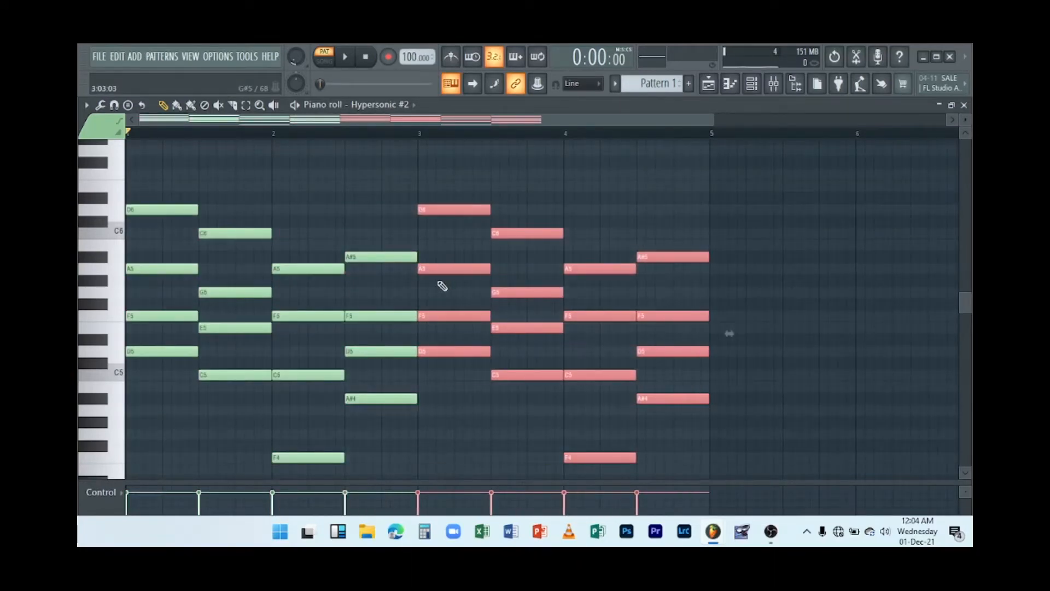
click(962, 105)
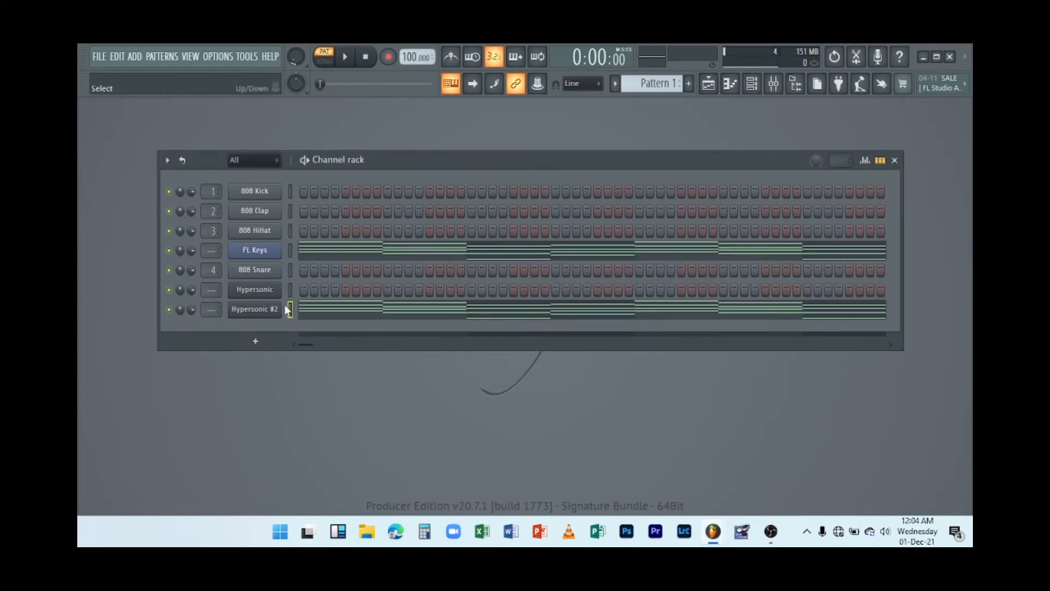
Mute the FL Keys channel and play the pattern with only the piano layer.
click(170, 251)
click(344, 66)
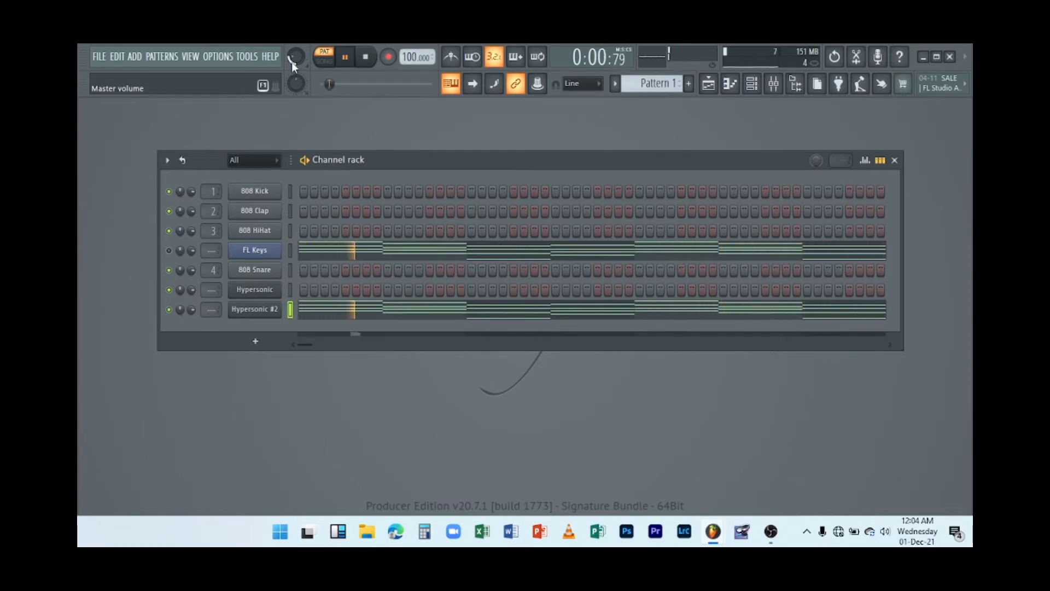
key(space)
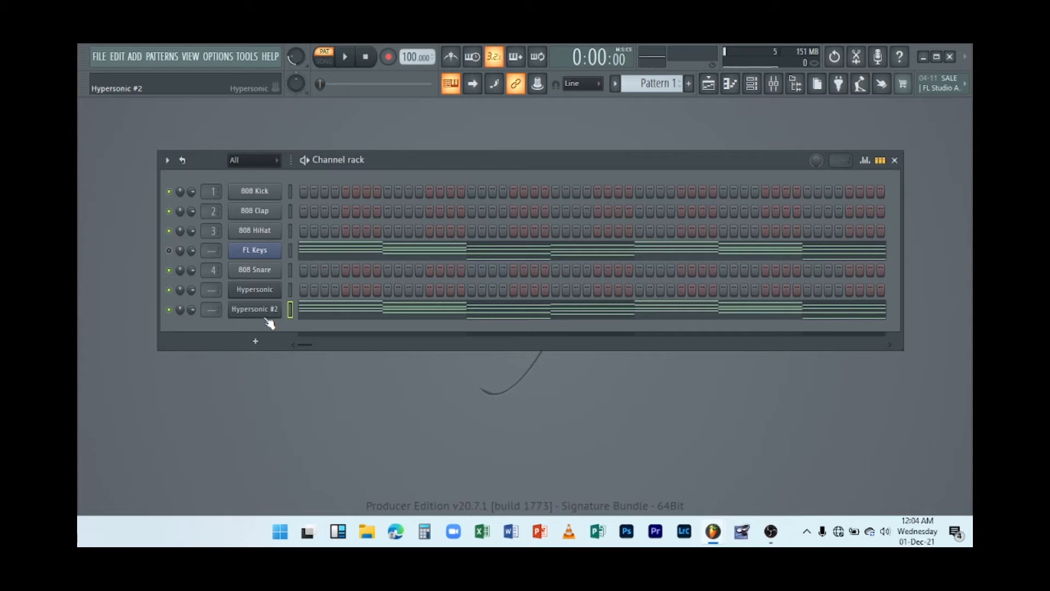
Unmute FL Keys, play the layered pattern through, and stop playback.
click(169, 310)
click(346, 61)
click(353, 61)
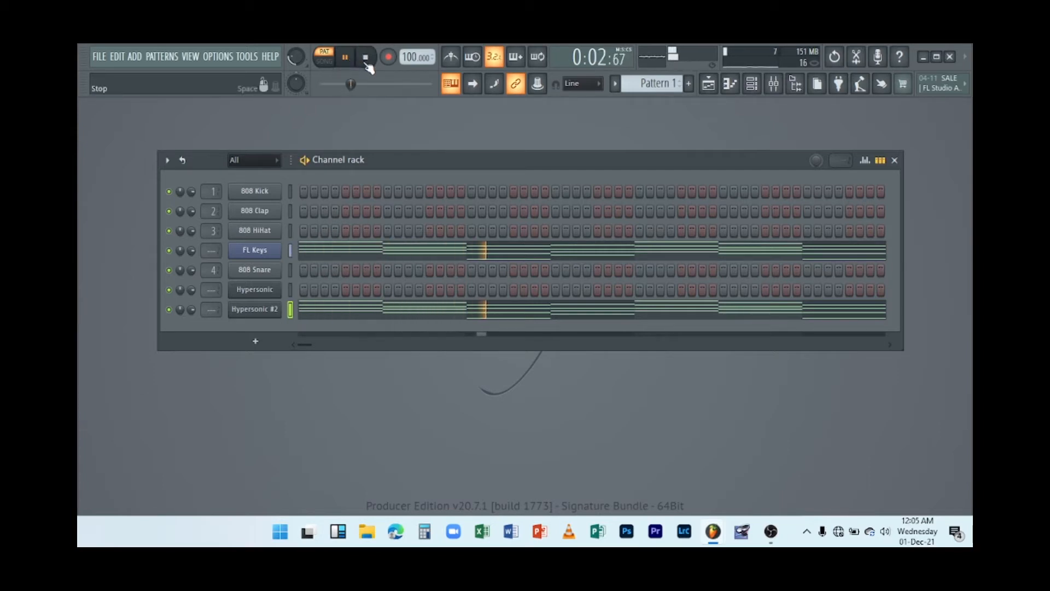
click(365, 57)
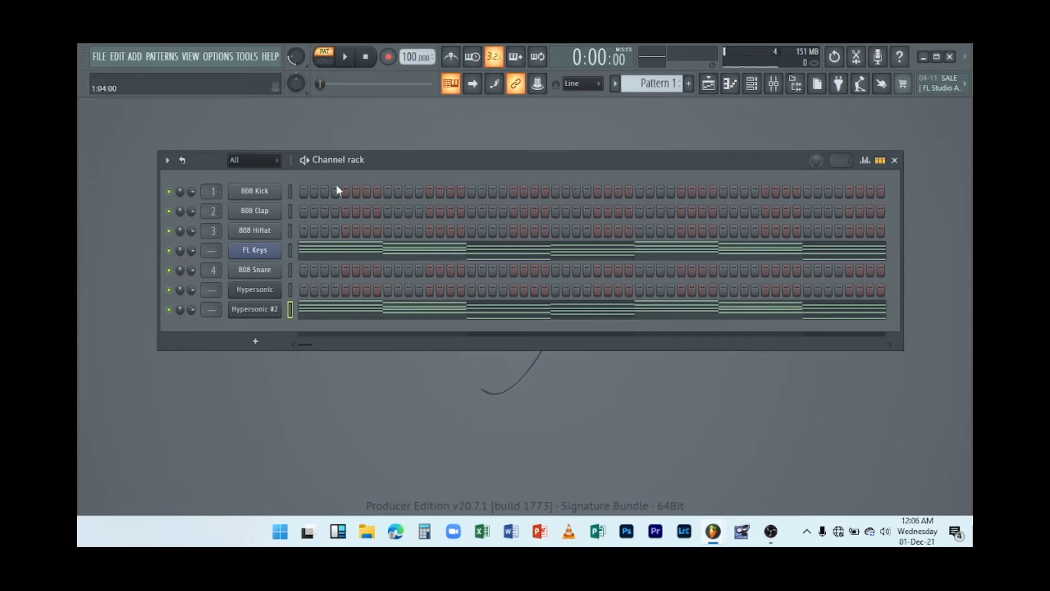
Open the Hypersonic channel's plugin, audition its Black Hole patch on the keyboard, and close it.
click(264, 293)
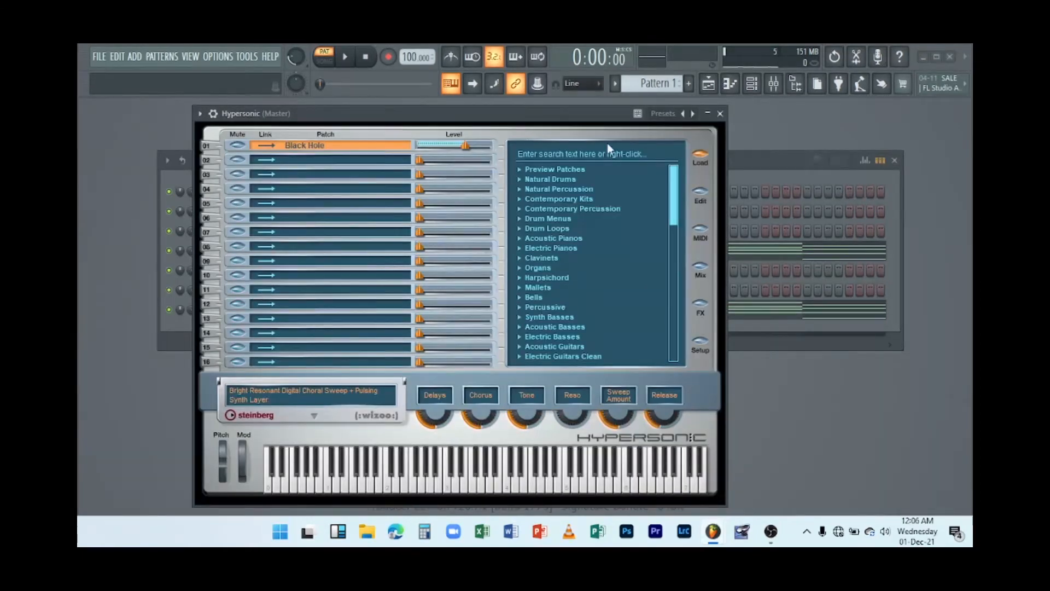
drag(535, 120, 540, 128)
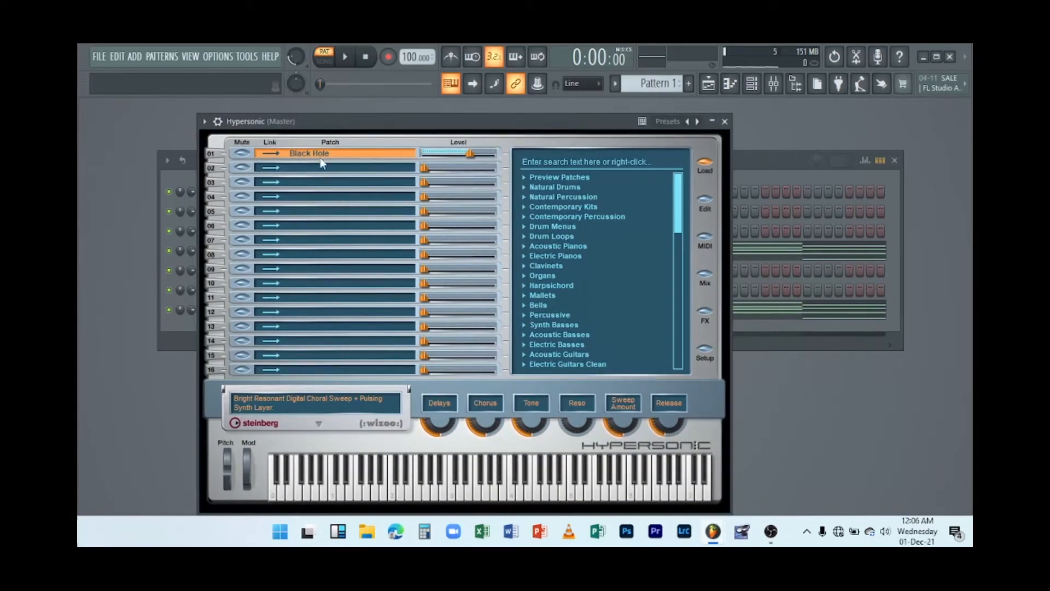
click(399, 489)
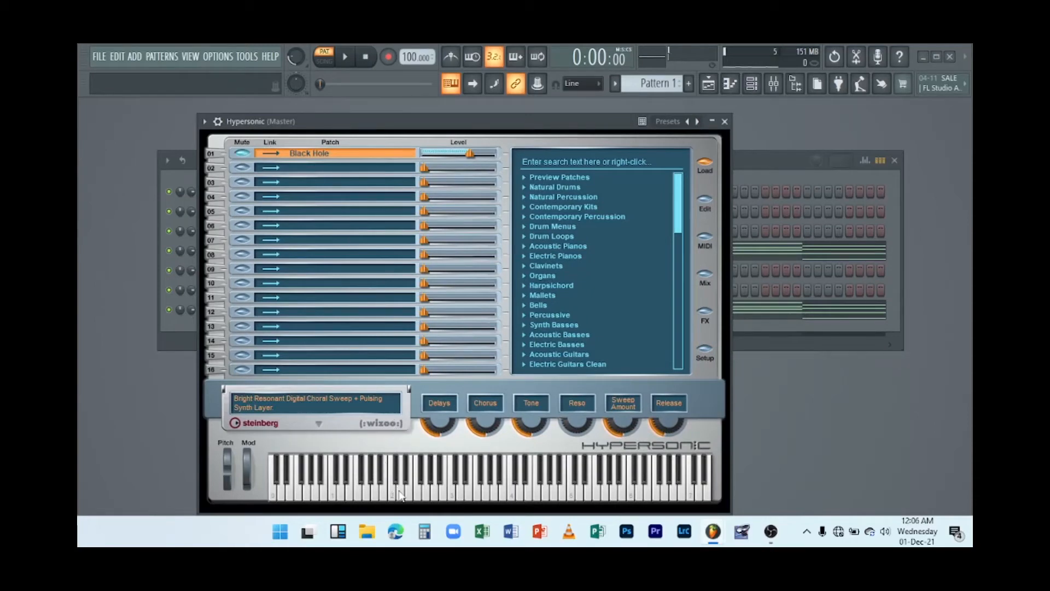
click(444, 492)
click(502, 495)
click(464, 498)
click(725, 121)
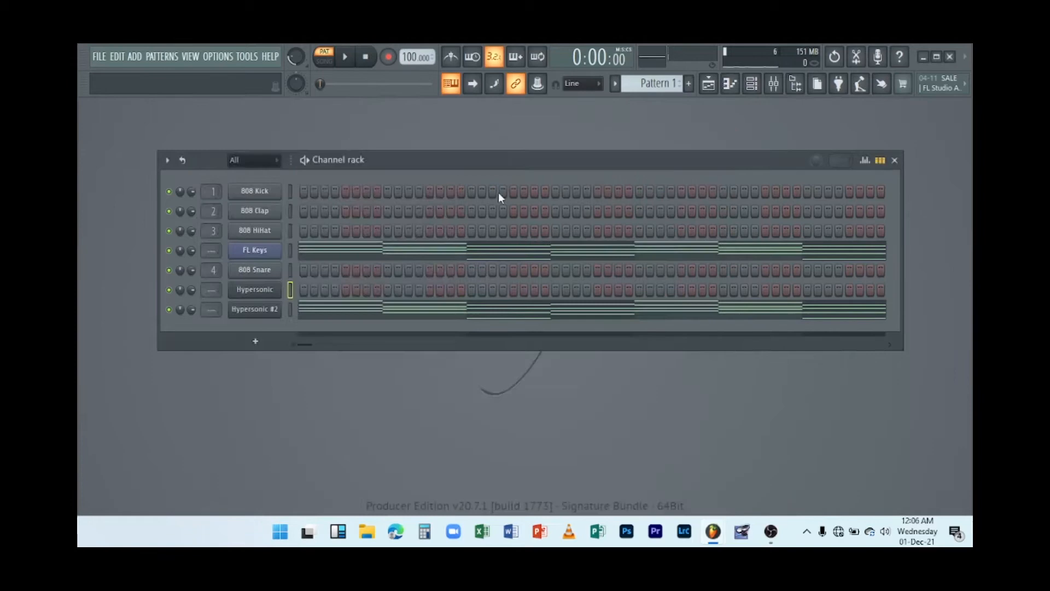
Open the Hypersonic channel's piano roll and add a D6 note at the start of bar 1, shortened to a brief stab.
right_click(268, 292)
click(318, 291)
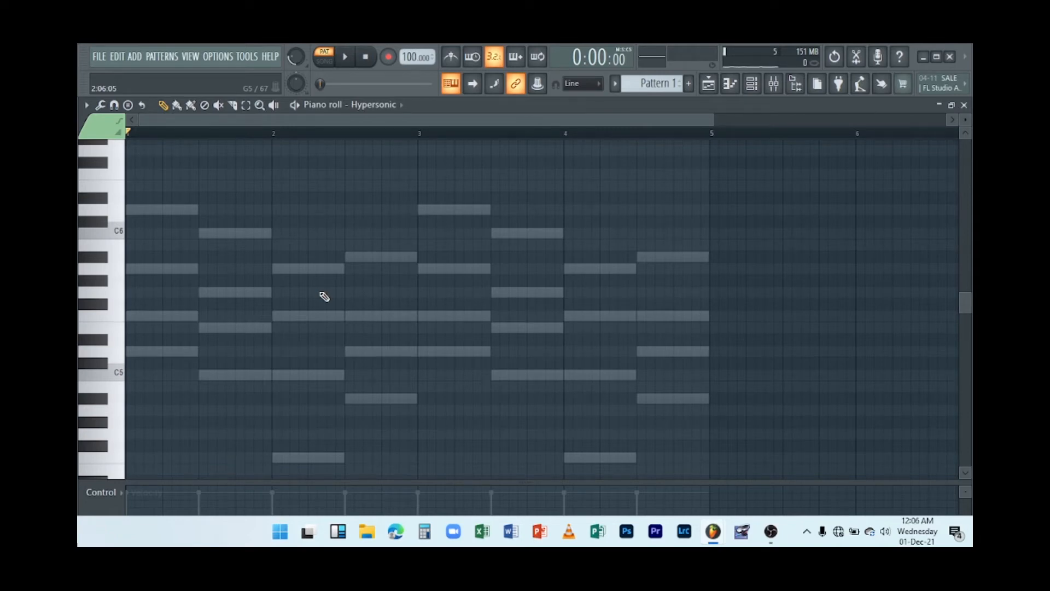
click(142, 213)
drag(148, 211, 129, 210)
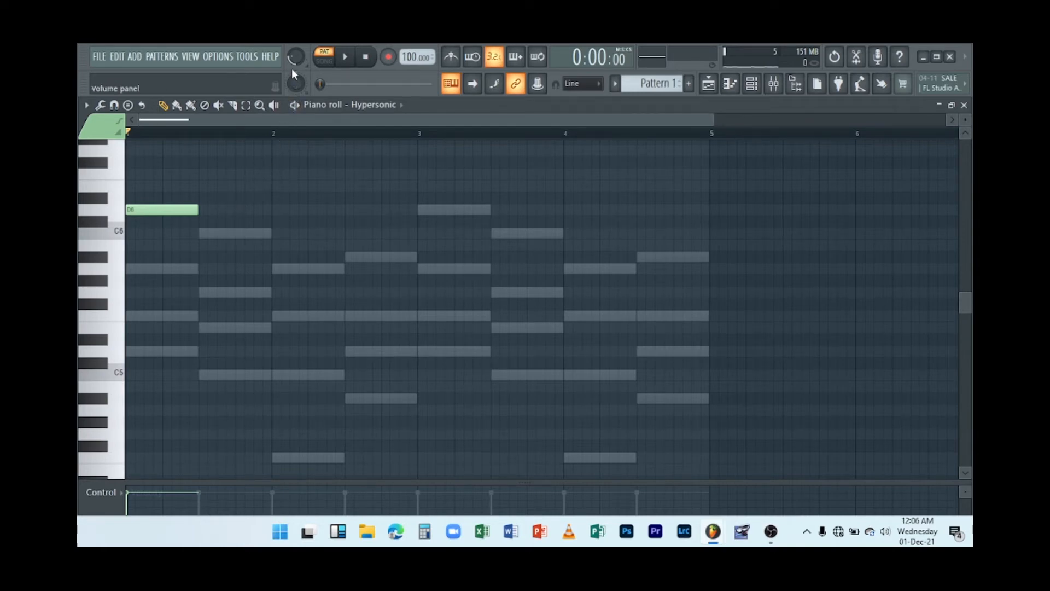
click(345, 57)
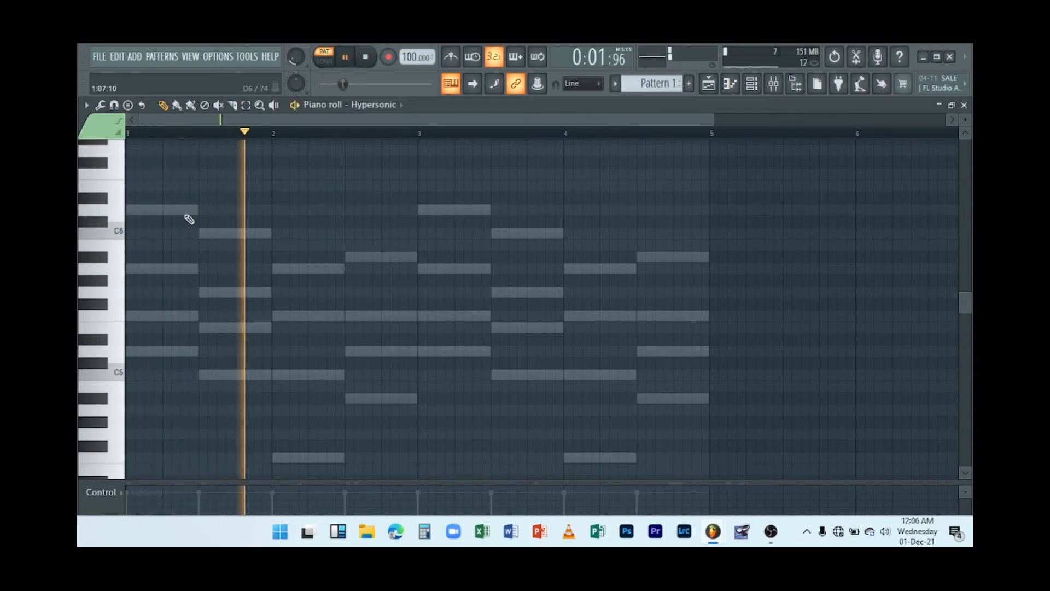
click(133, 210)
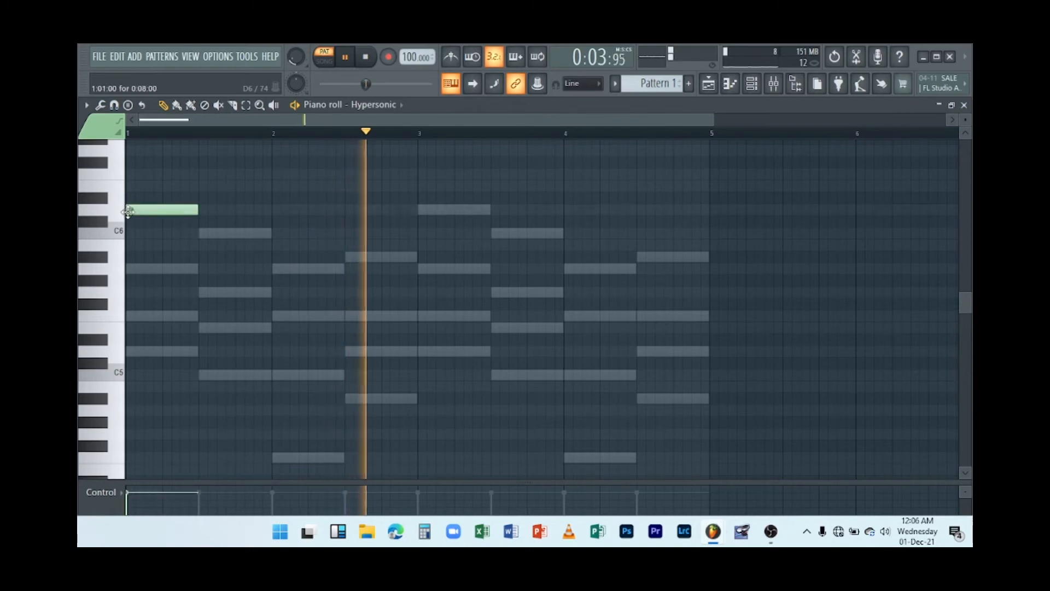
drag(192, 212, 144, 201)
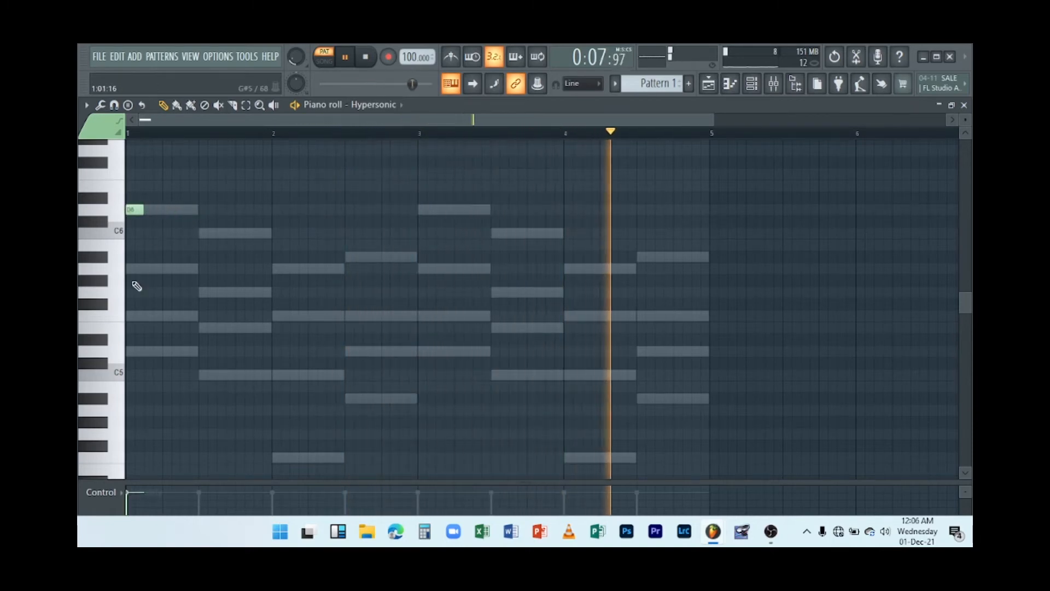
Add short A5, F5 and D5 notes under the D6 to complete the first chord, and stop playback.
click(134, 269)
click(135, 315)
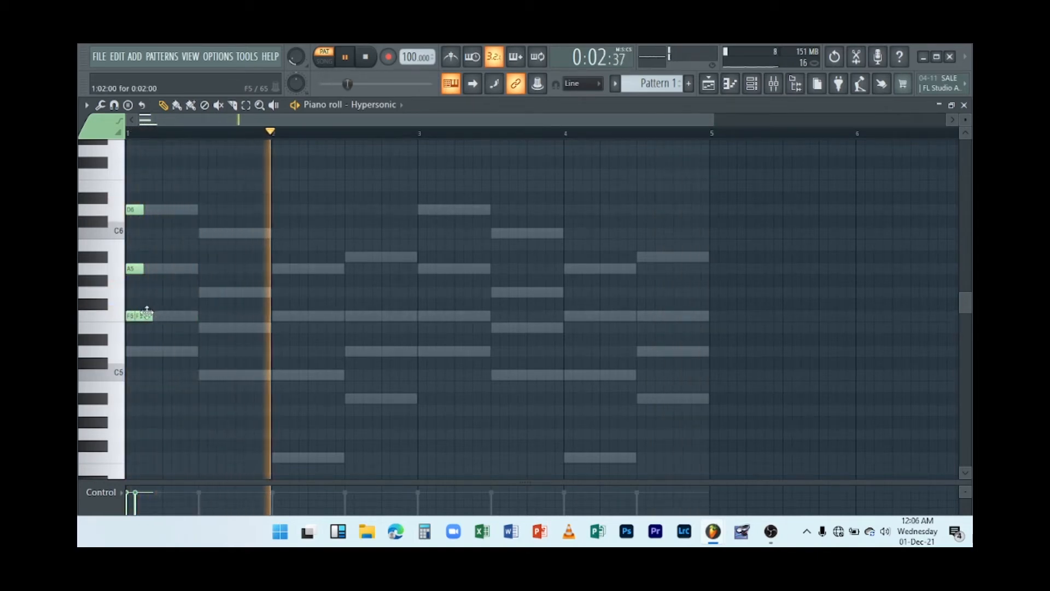
right_click(147, 314)
click(136, 351)
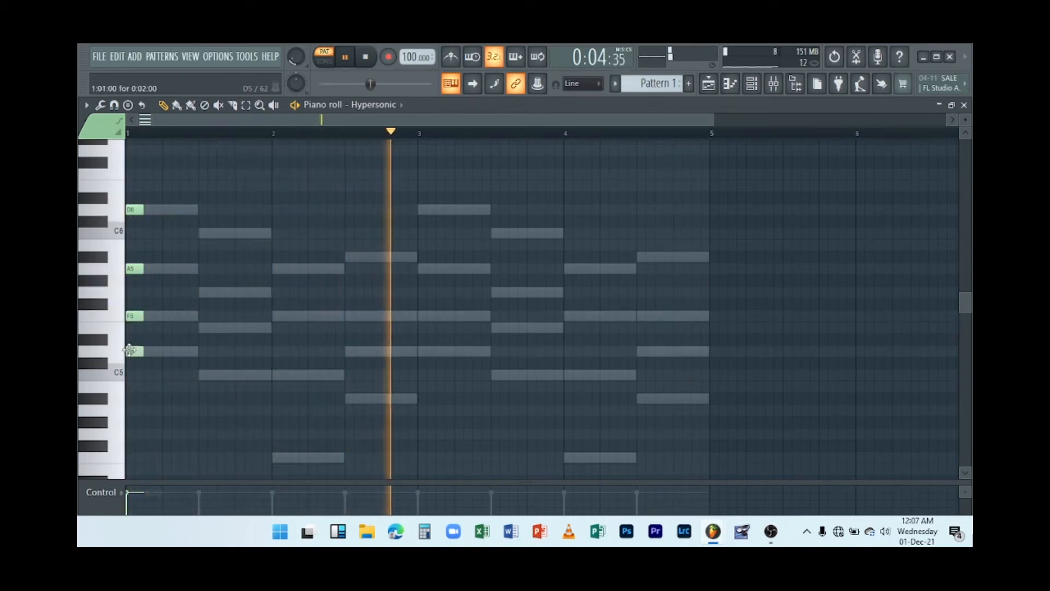
key(space)
Add short C6, G5, E5 and C5 notes at the second chord position in bar 1.
click(202, 233)
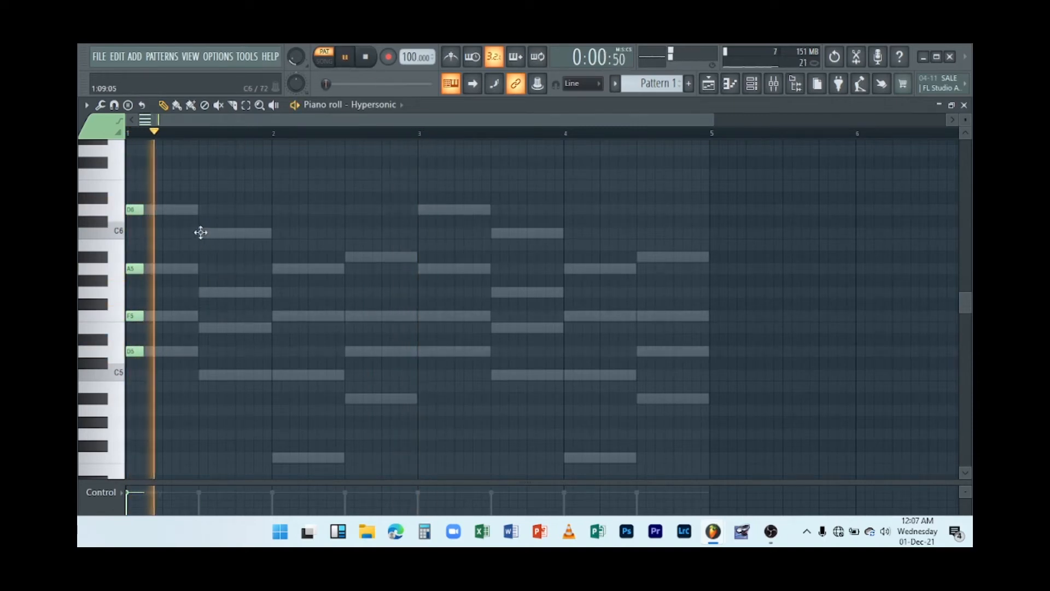
click(203, 292)
click(203, 327)
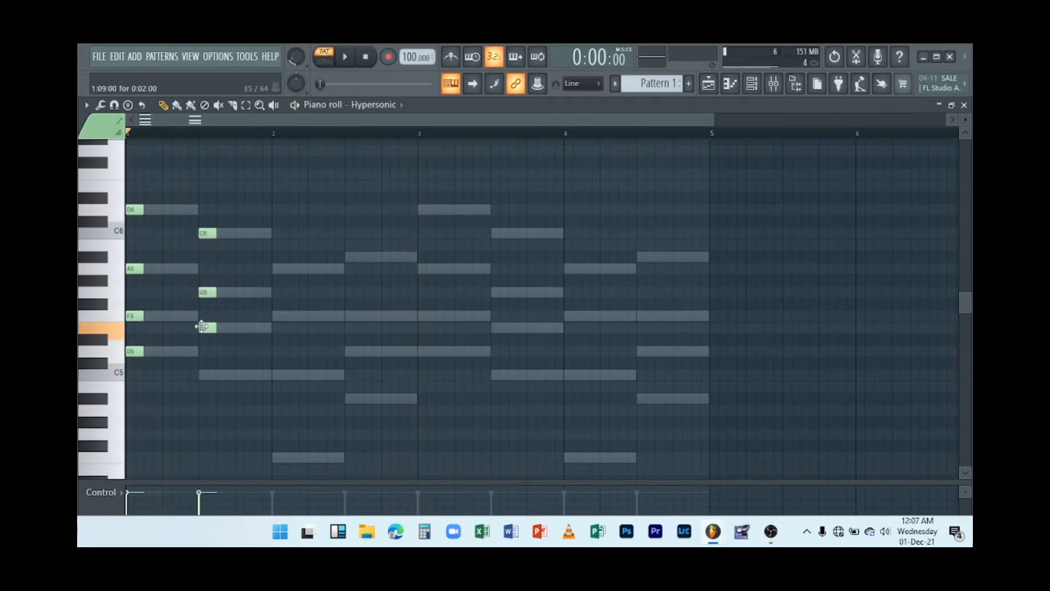
click(202, 373)
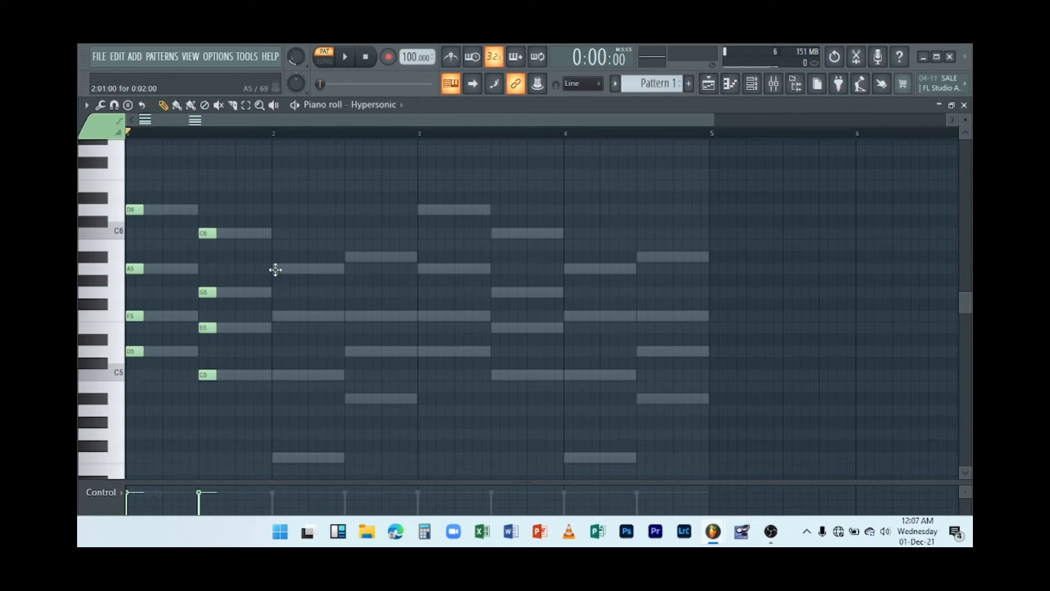
Add short A5, F5, C5 and F4 notes at the start of bar 2.
click(277, 268)
click(285, 315)
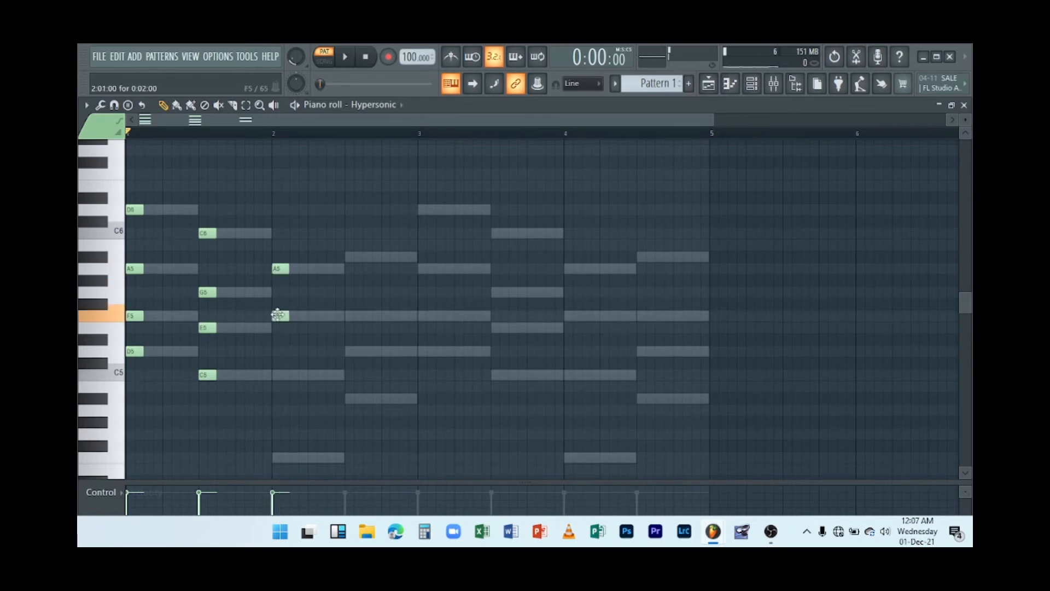
drag(285, 316, 277, 315)
click(280, 375)
scroll(276, 416, down, 1)
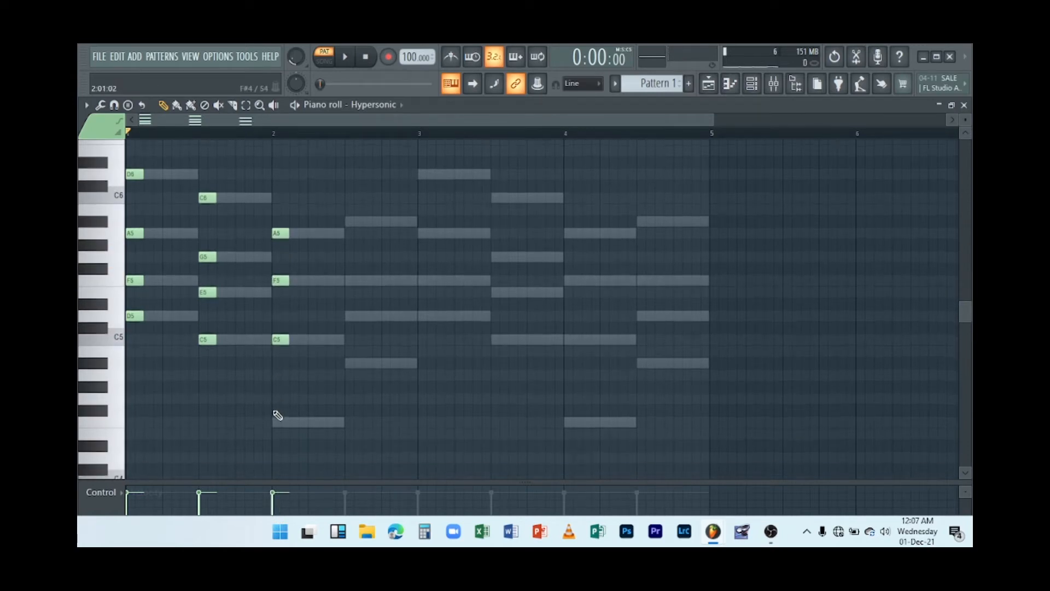
click(280, 423)
Add short A#4, D5, F5 and A#5 notes at the second chord position in bar 2.
click(350, 363)
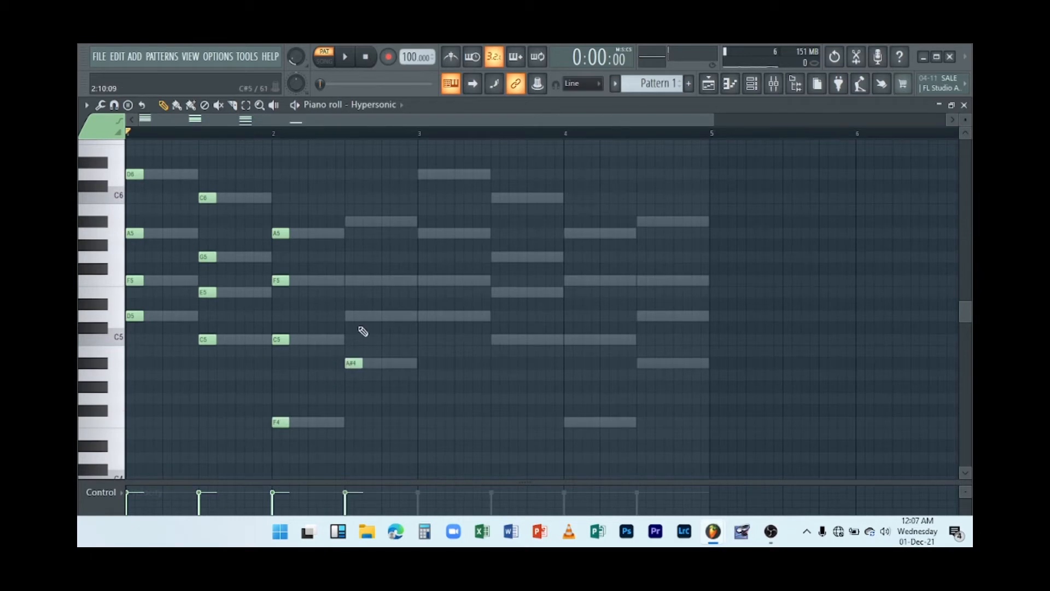
click(350, 316)
click(348, 278)
click(352, 221)
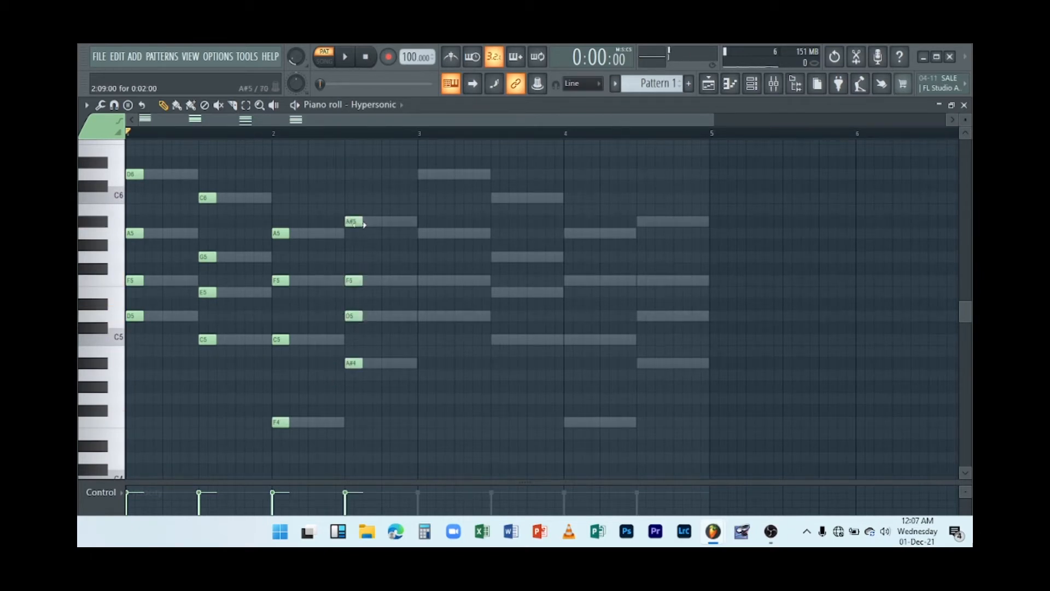
Select the two-bar Hypersonic stab part, copy it into bars 3 and 4, and play the pattern.
drag(405, 439, 127, 146)
drag(135, 236, 426, 237)
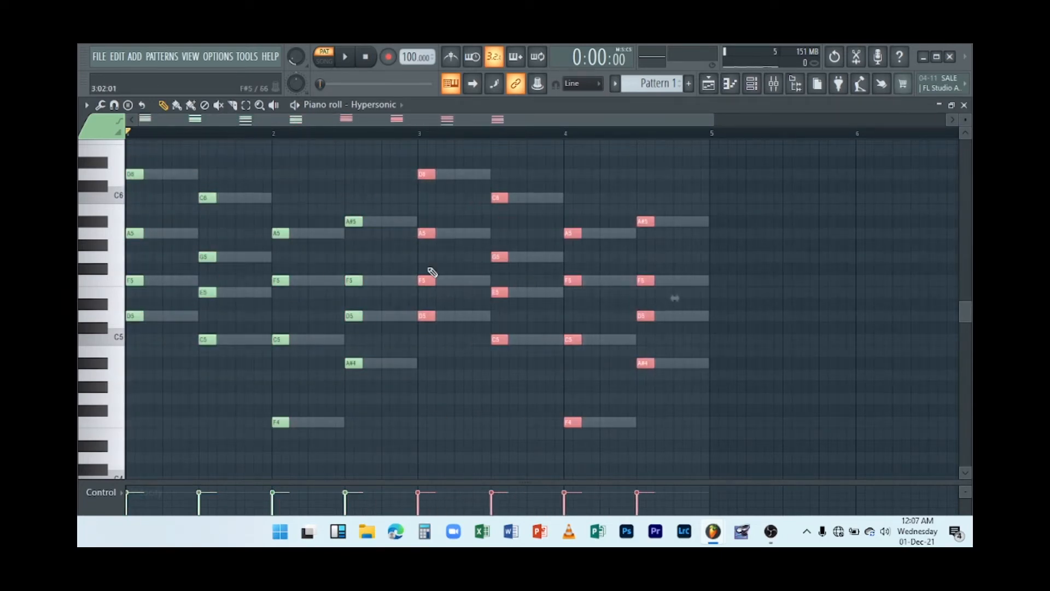
key(space)
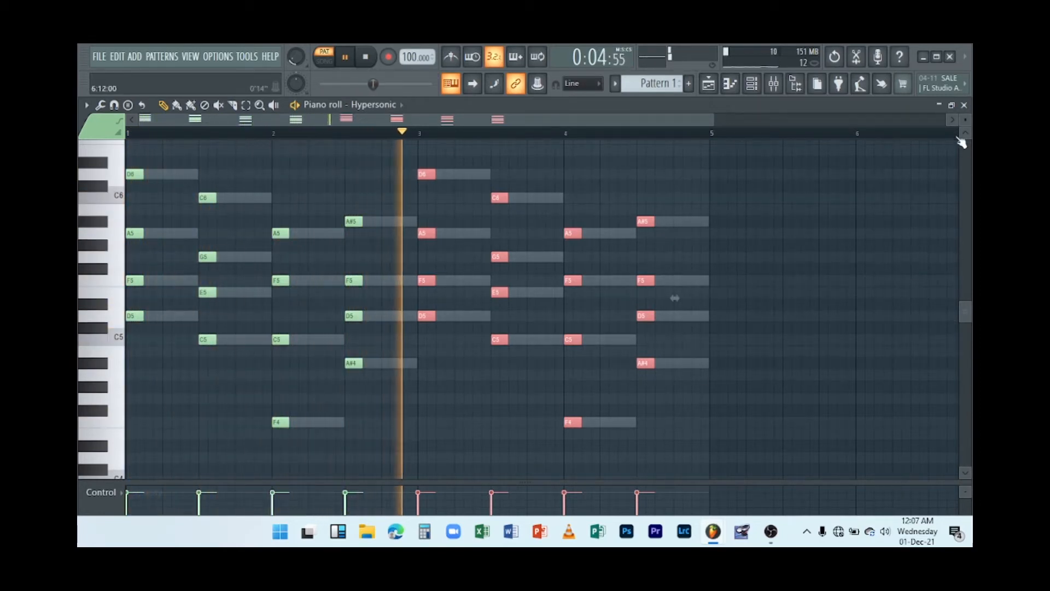
Close the piano roll, mute the FL Keys channel during playback, and stop playback.
click(964, 104)
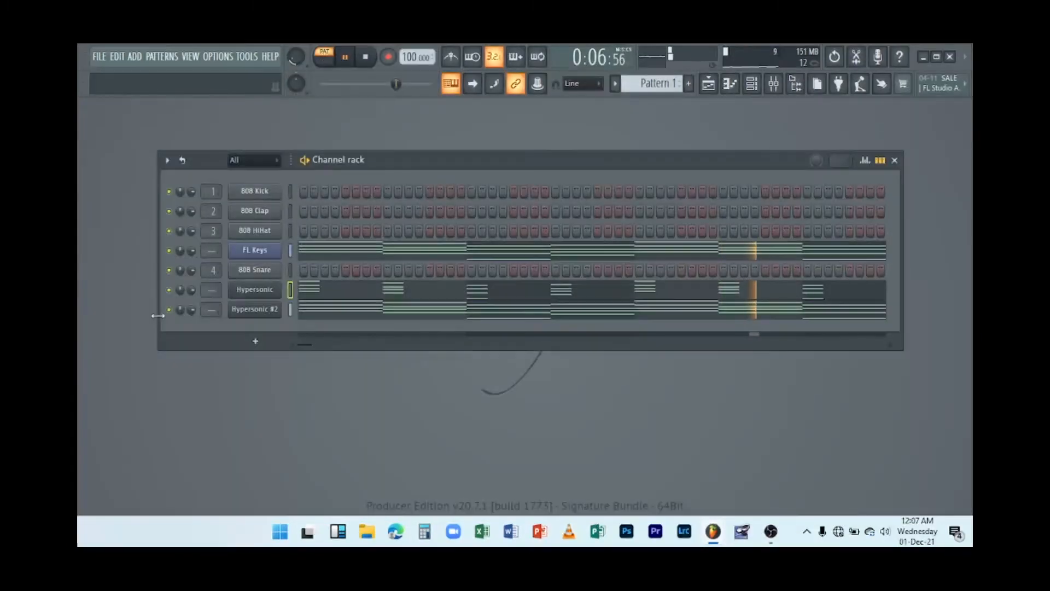
click(169, 251)
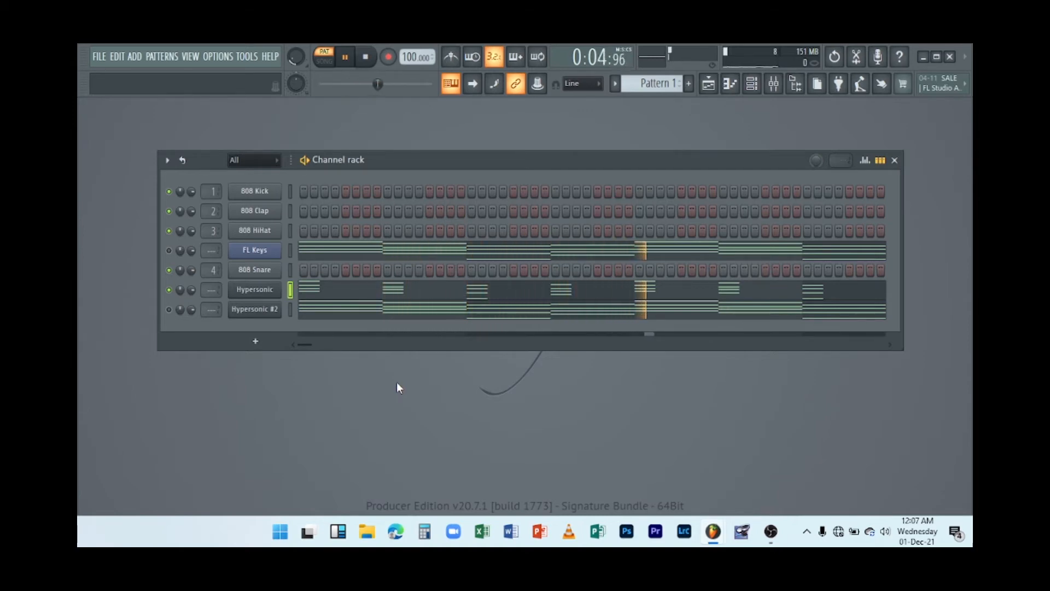
key(space)
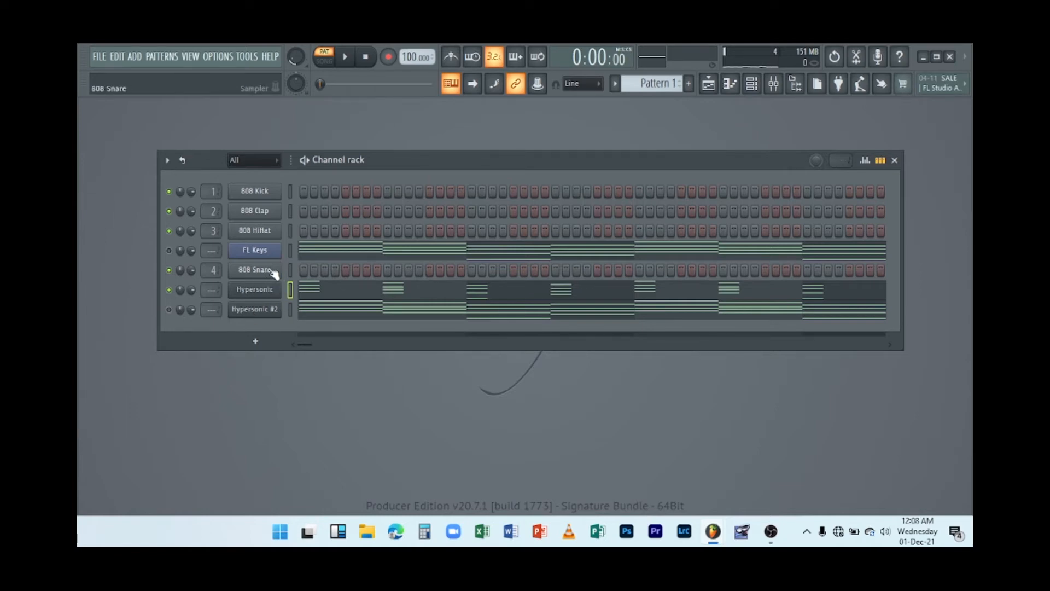
Clone the FL Keys channel and toggle the mute switches of the clone and the Hypersonic channel.
right_click(268, 252)
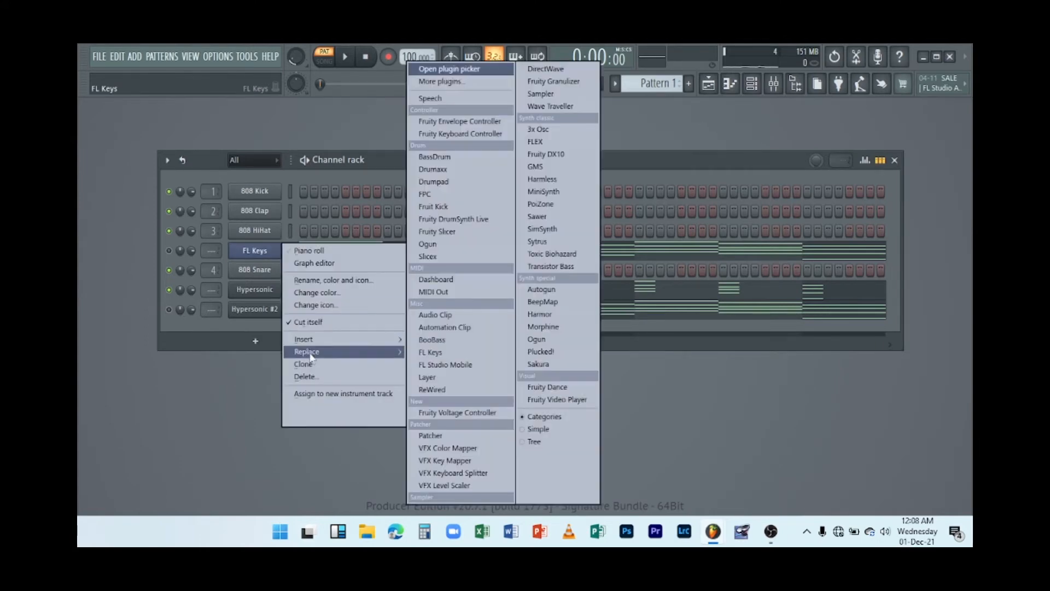
click(304, 364)
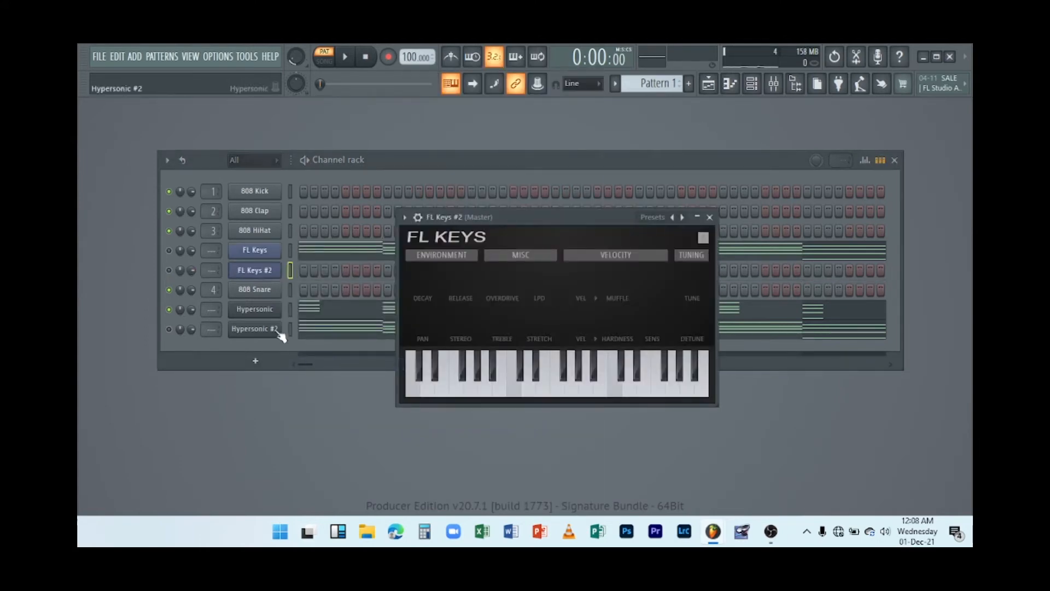
click(169, 271)
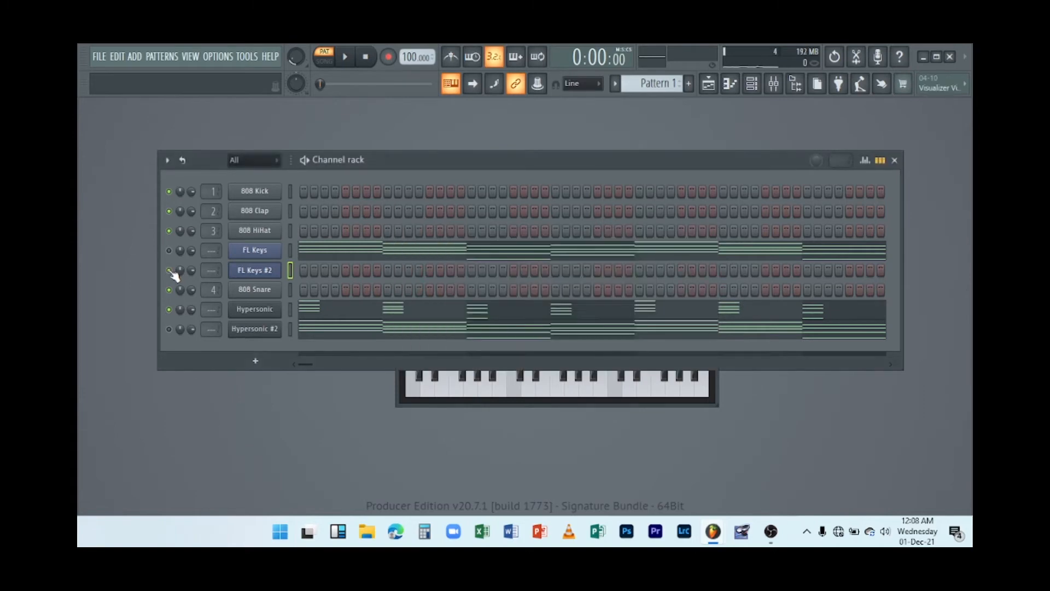
click(169, 309)
Open the FL Keys #2 piano roll and add a short D6 note at the start of bar 1.
right_click(280, 266)
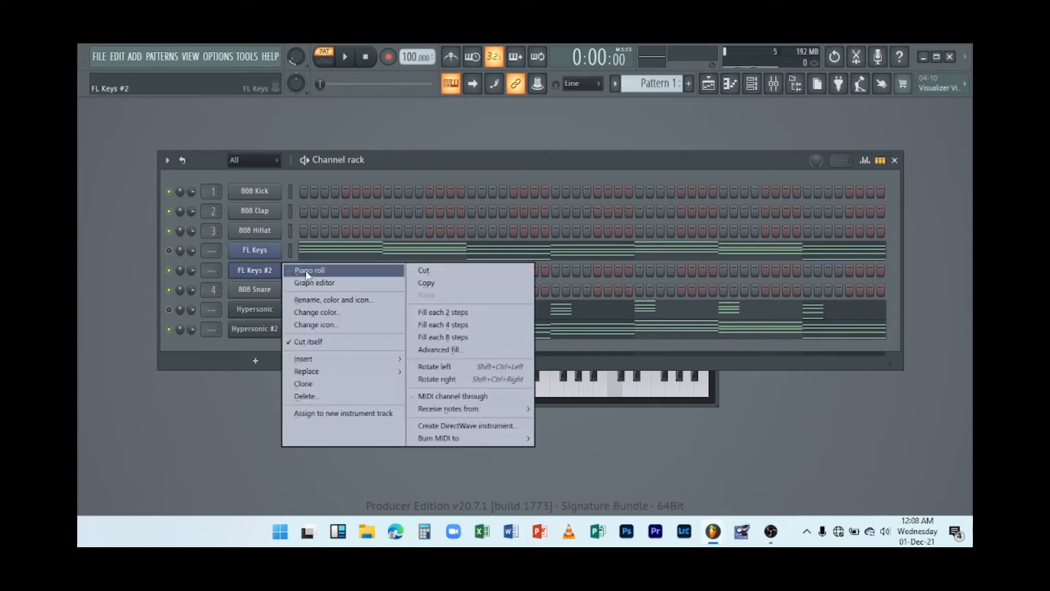
click(305, 270)
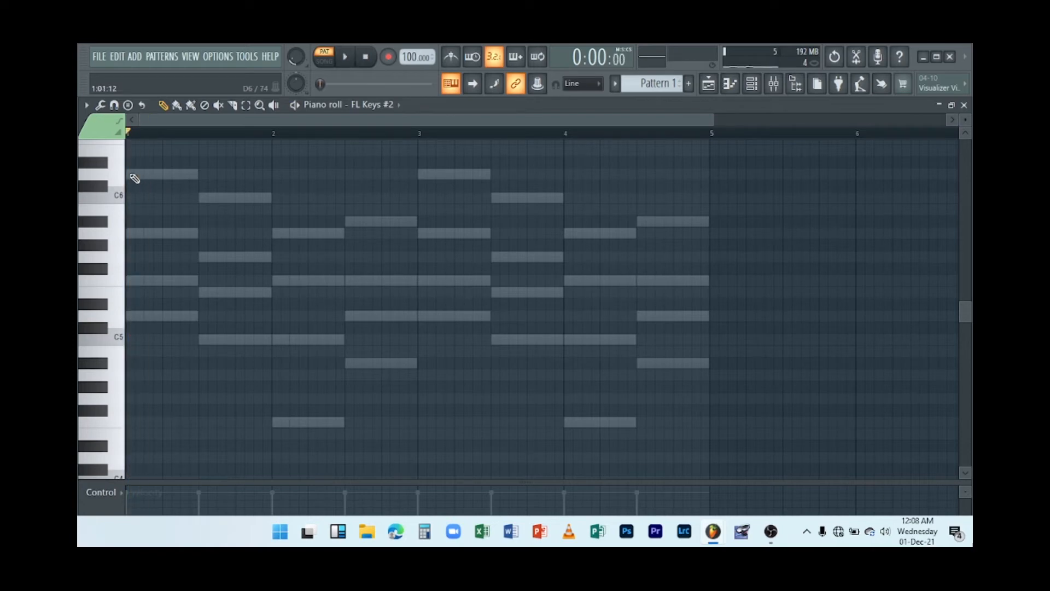
key(space)
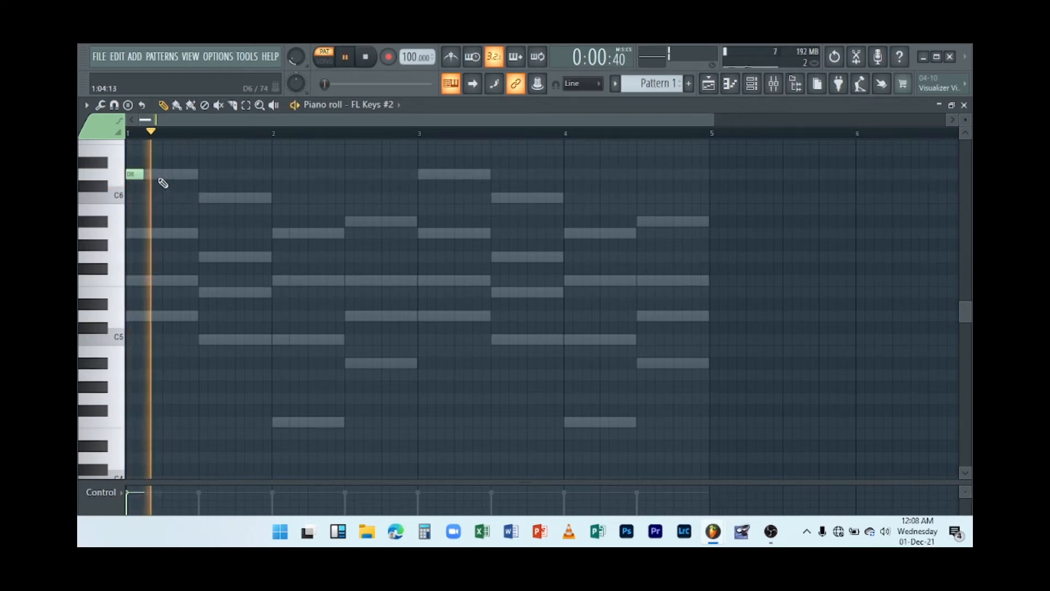
click(164, 178)
key(space)
key(space)
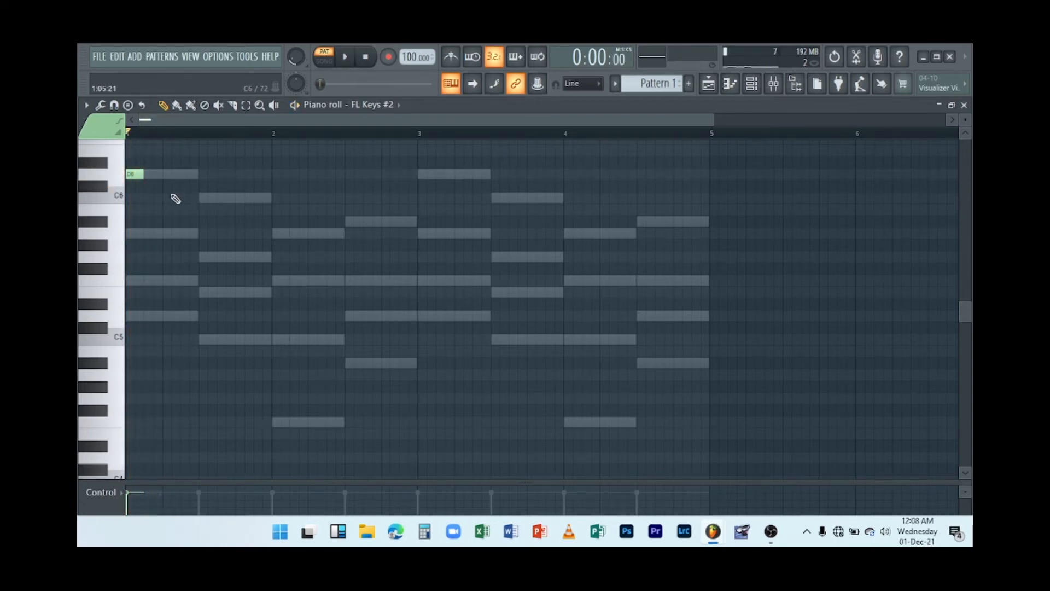
Add a short A5 note on the off-beat after the D6 and preview the pattern.
click(166, 159)
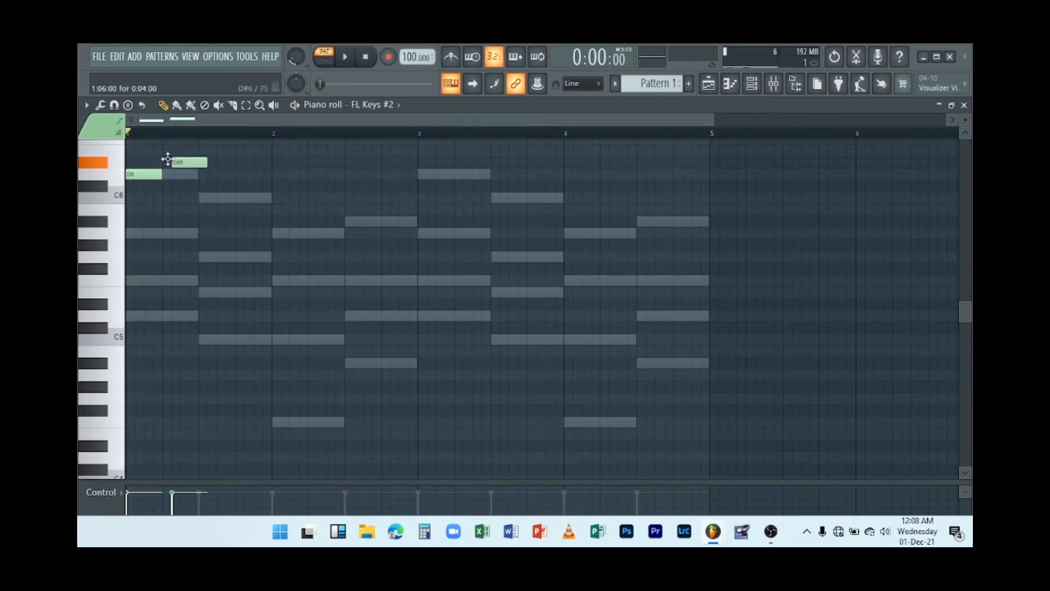
drag(183, 179, 174, 249)
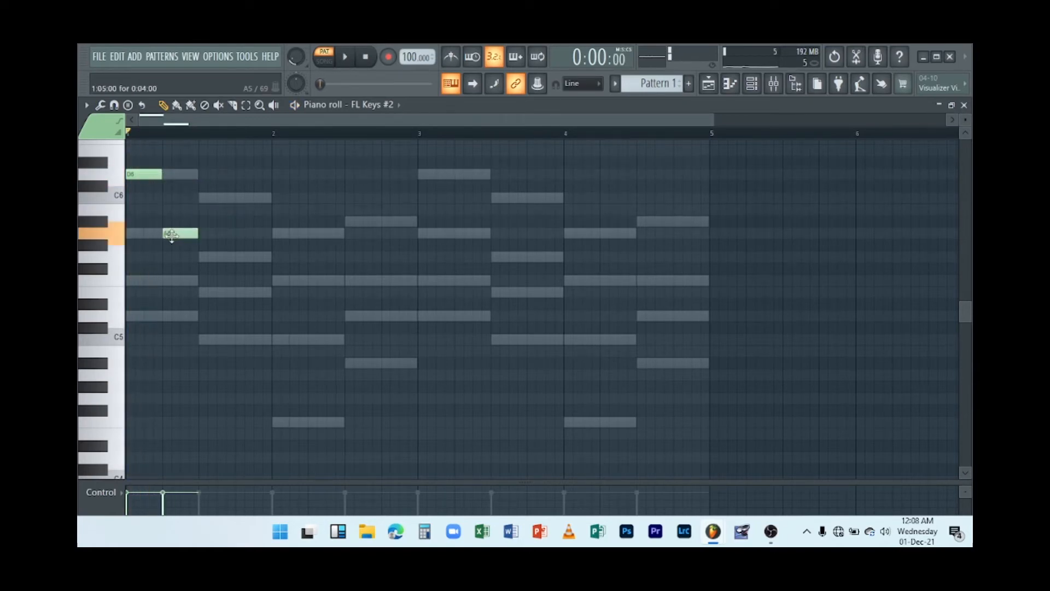
key(space)
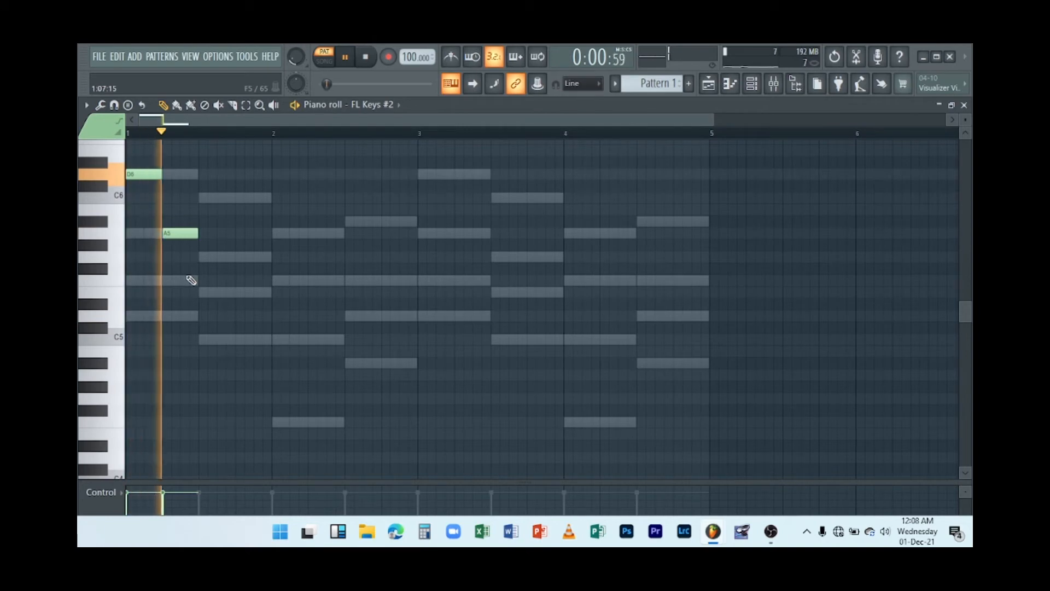
key(space)
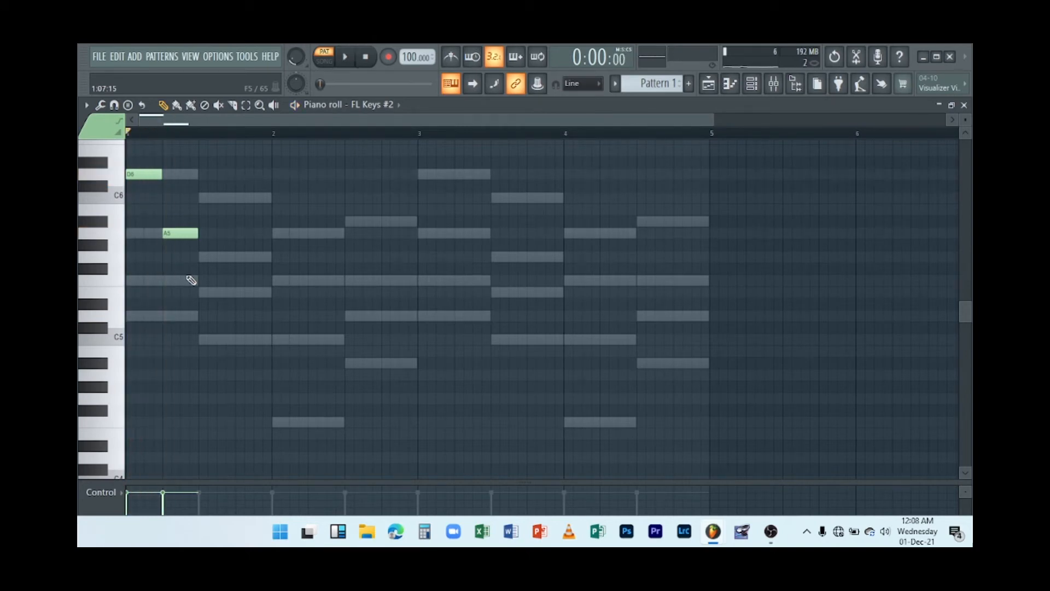
key(space)
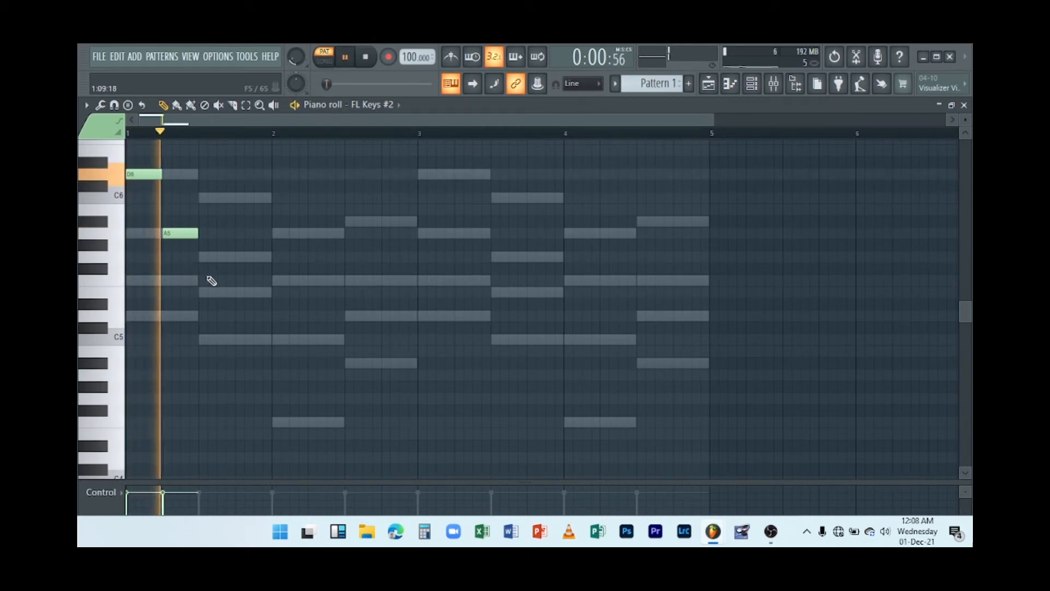
key(space)
Place a short C6 note at the second chord position in bar 1.
click(200, 257)
key(space)
drag(209, 257, 211, 197)
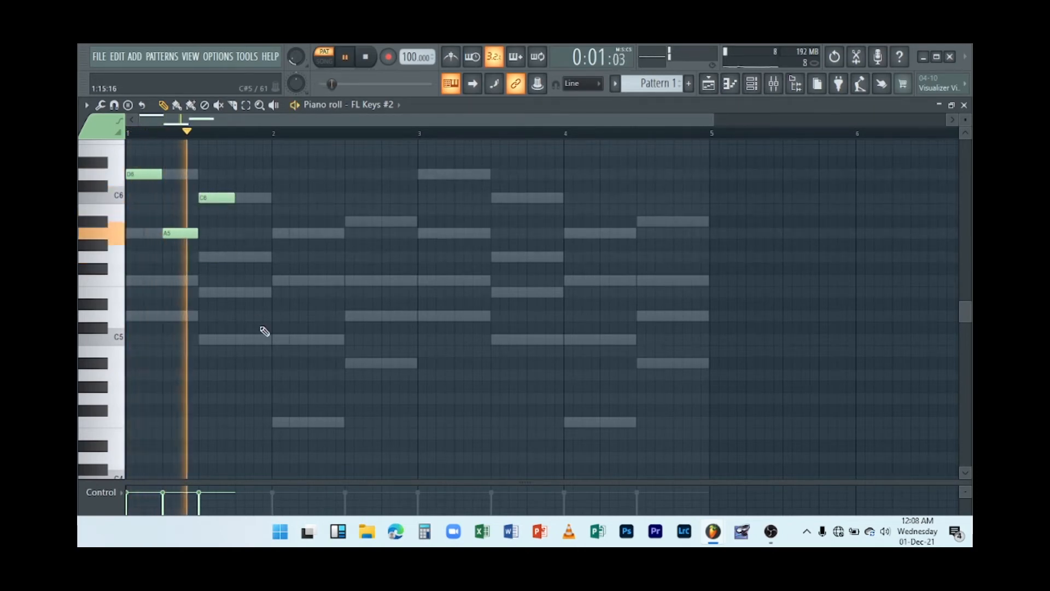
Add a short G5 note after the C6 in bar 1 and preview the pattern.
key(space)
click(235, 257)
key(space)
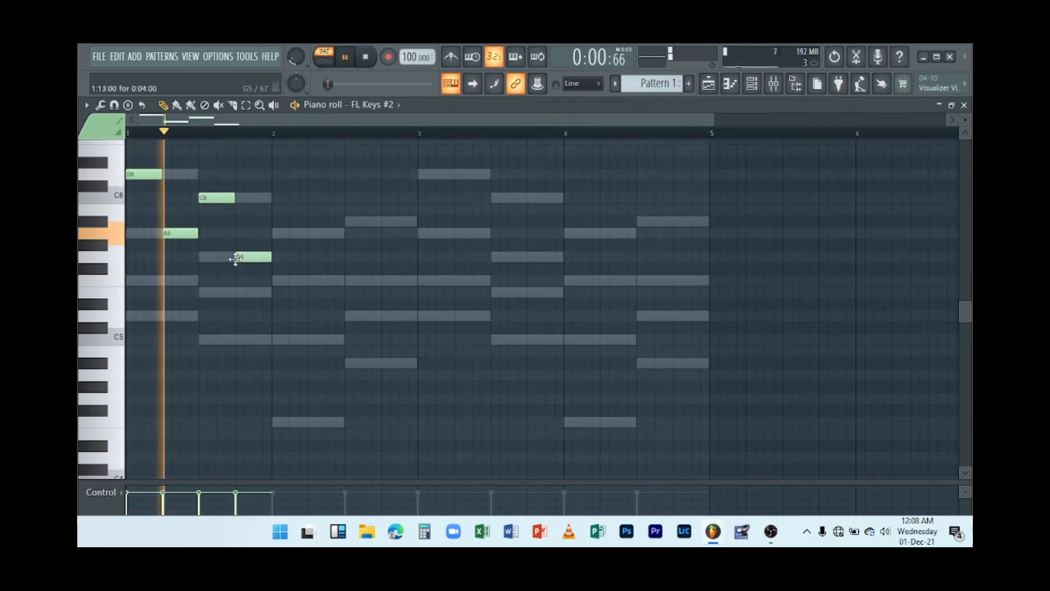
key(space)
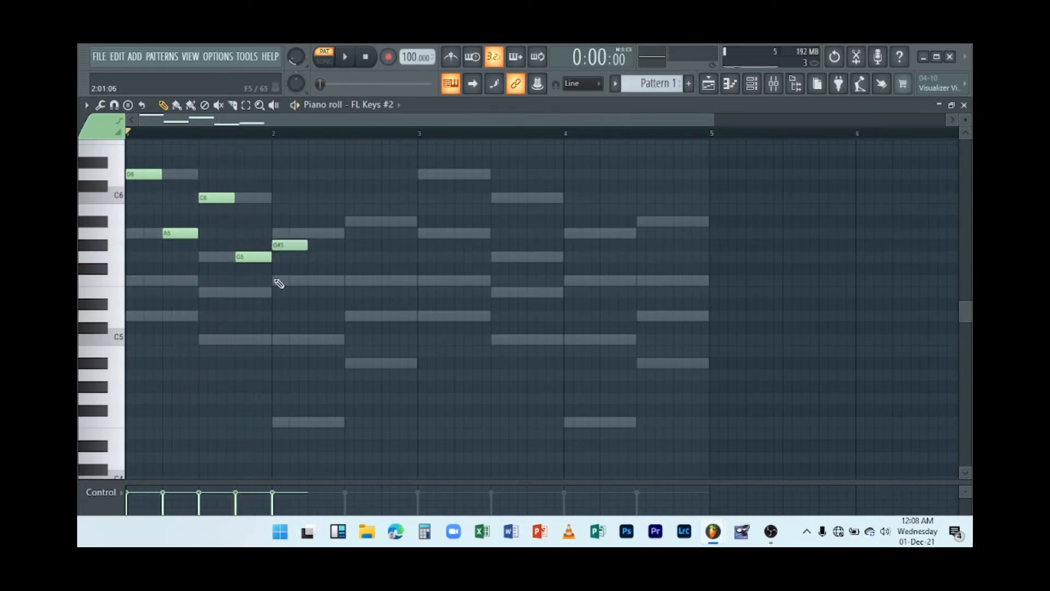
Add short F5 and A5 notes at the start of bar 2 and on its off-beat, previewing the result.
click(279, 281)
key(space)
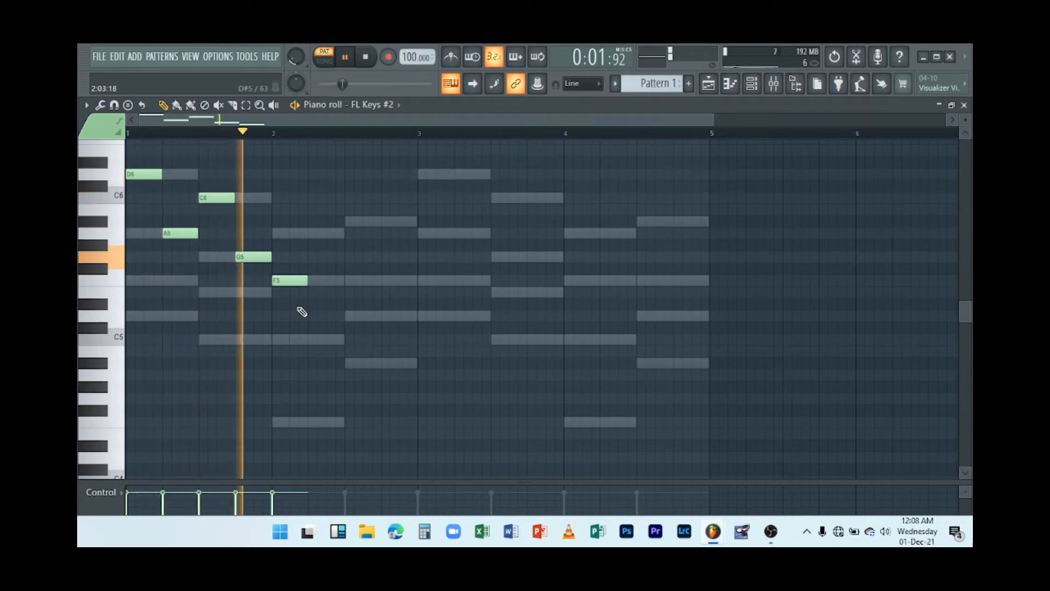
click(310, 234)
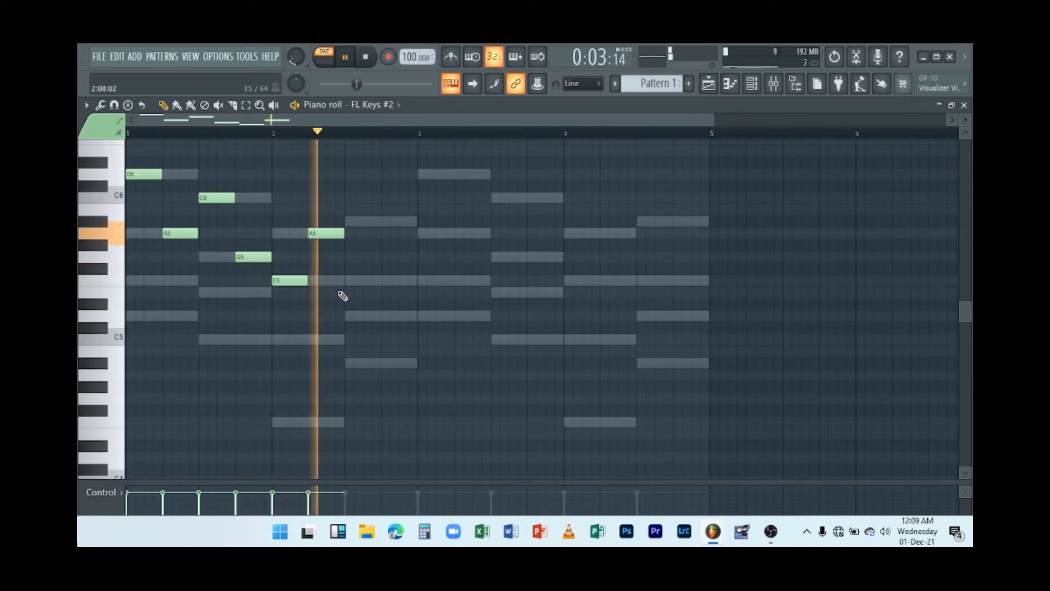
key(space)
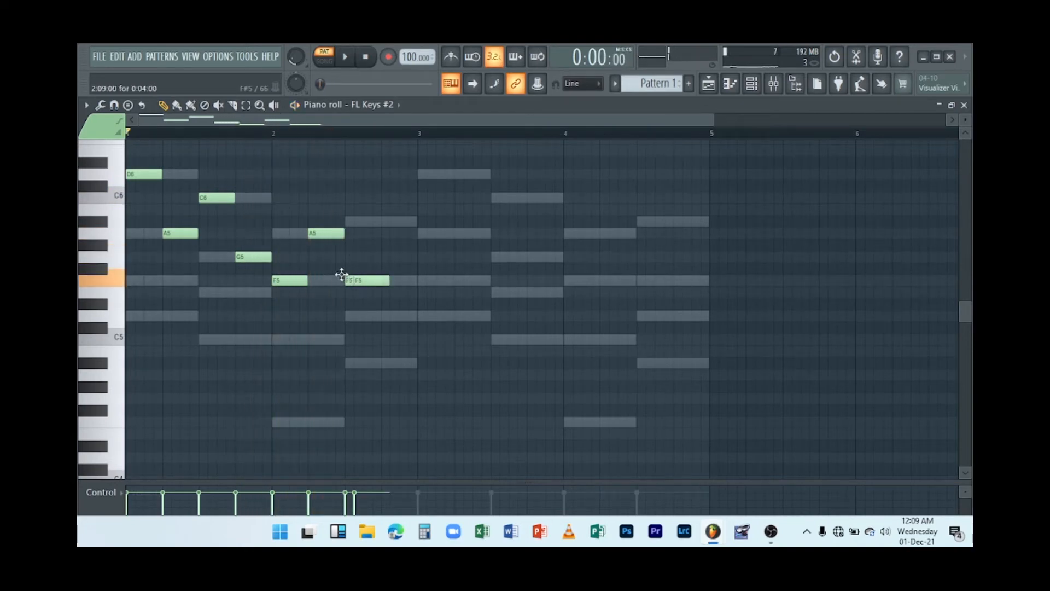
Place a short A#5 note at the second chord position in bar 2 and preview it.
drag(341, 275, 337, 221)
key(space)
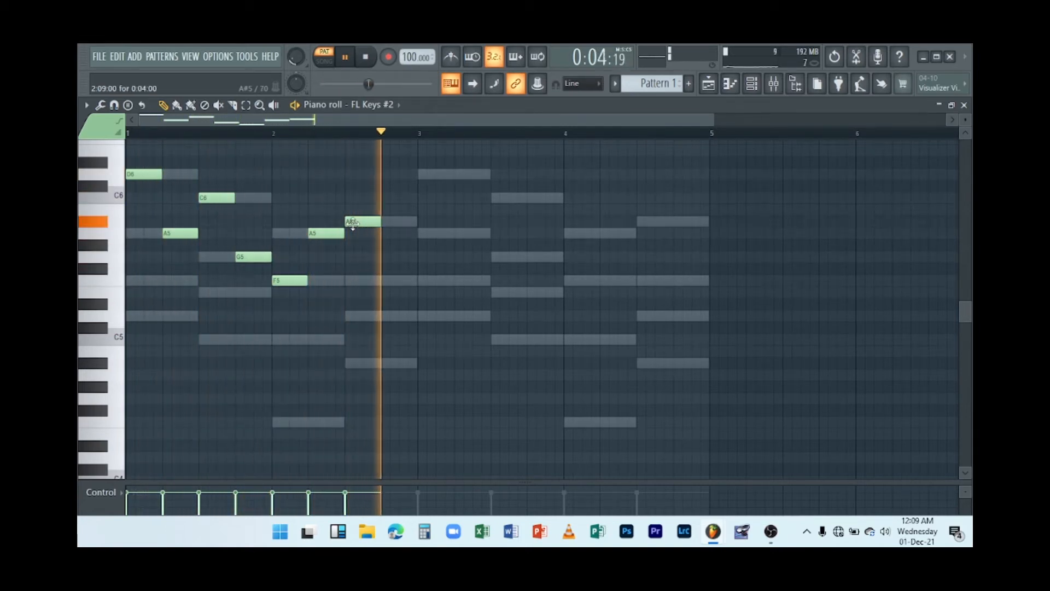
click(382, 282)
key(space)
right_click(384, 281)
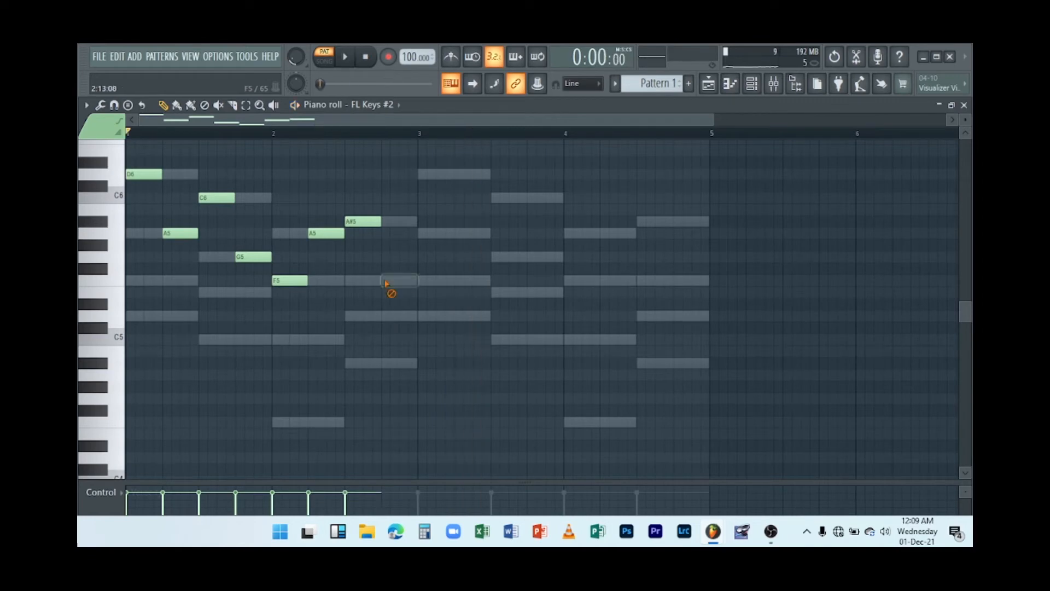
key(space)
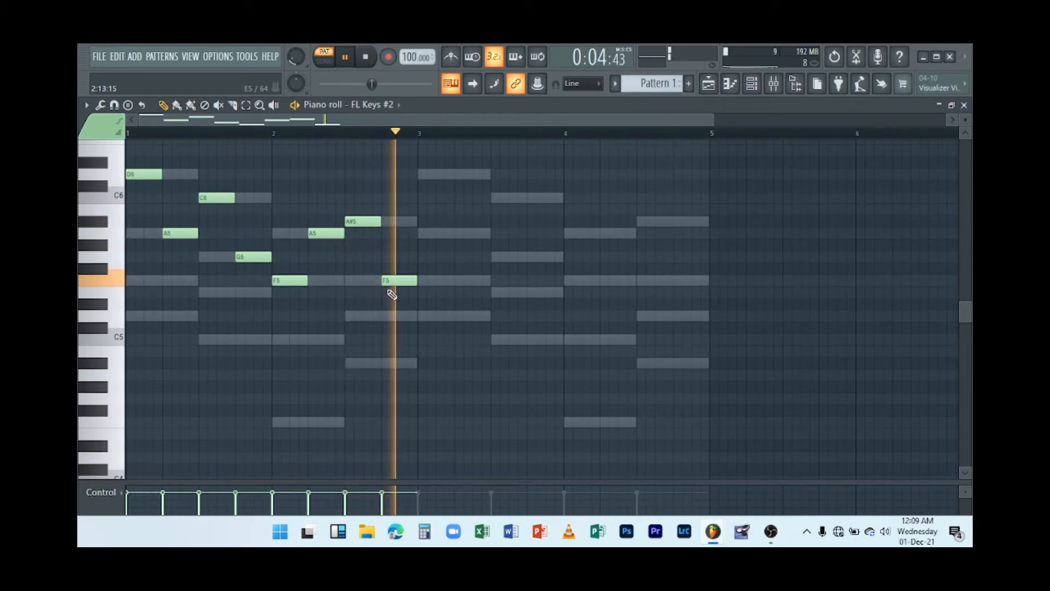
key(space)
right_click(394, 281)
key(space)
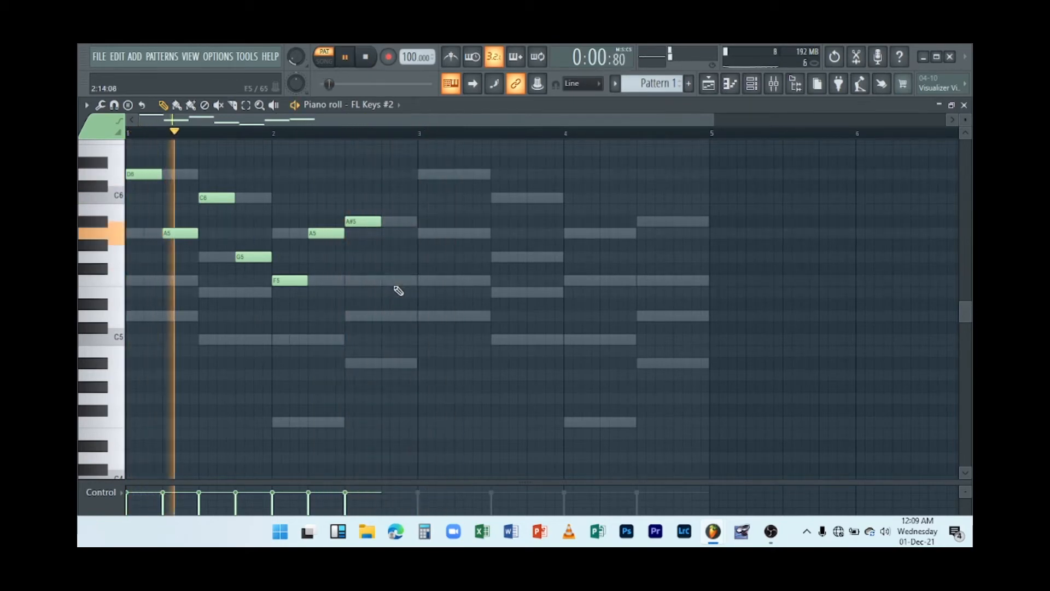
Add a short F5 note just before bar 3, shorten it, and preview the pattern.
key(space)
click(404, 281)
key(space)
drag(432, 283, 416, 284)
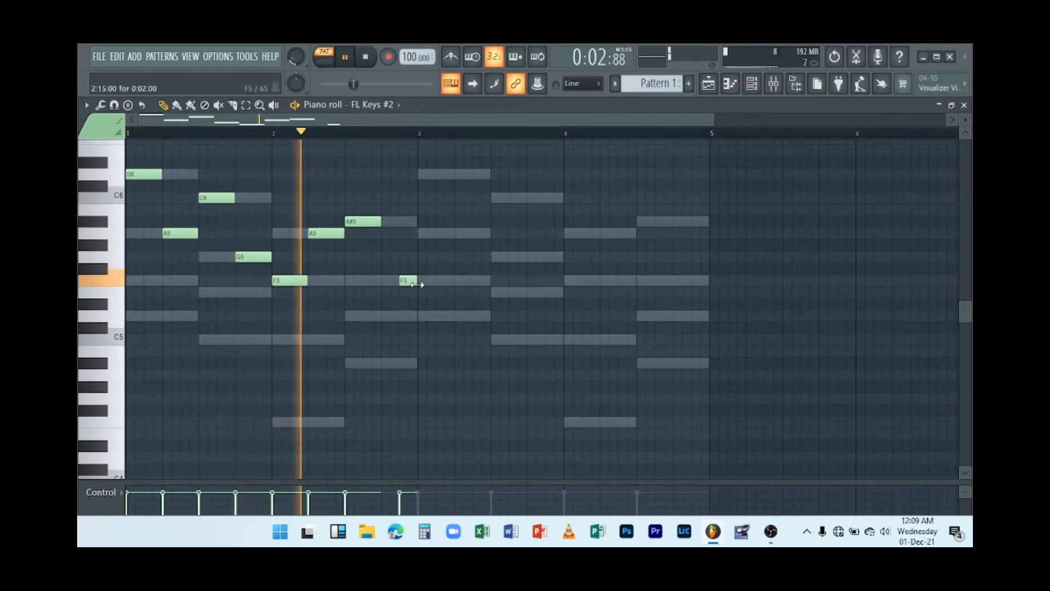
key(space)
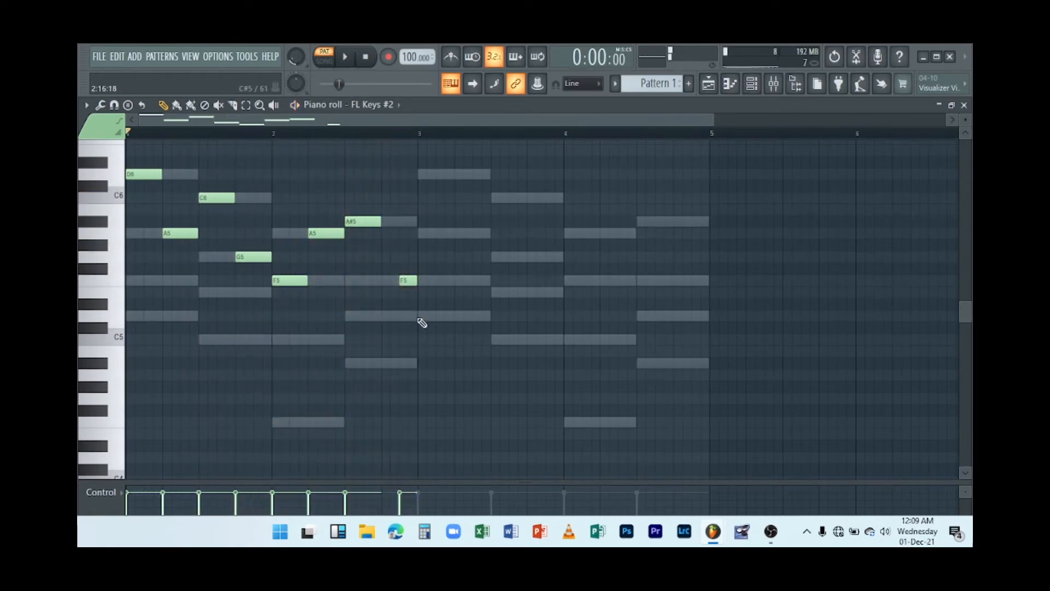
key(space)
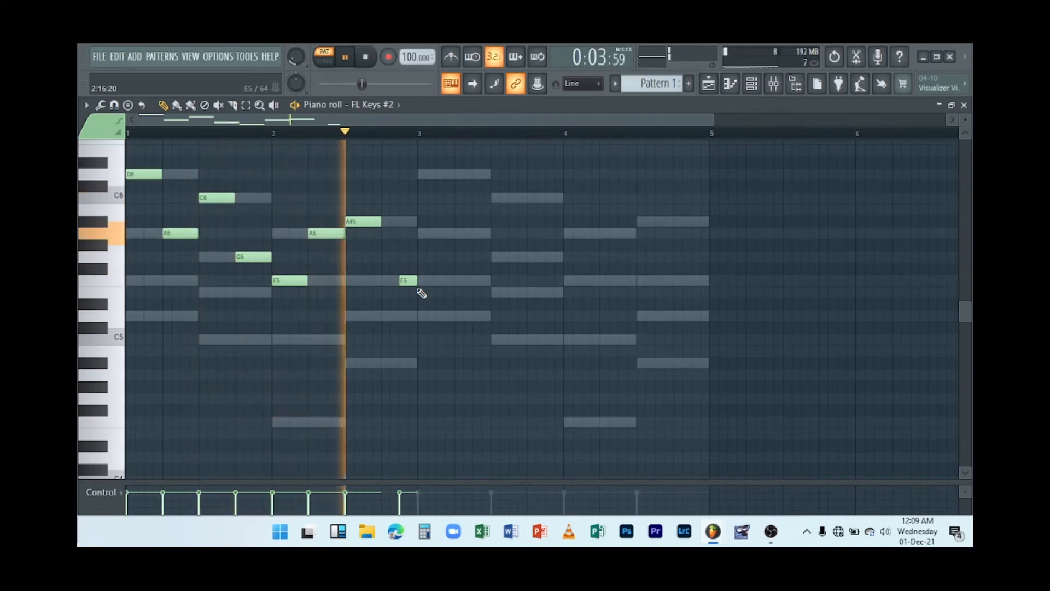
click(413, 244)
right_click(414, 244)
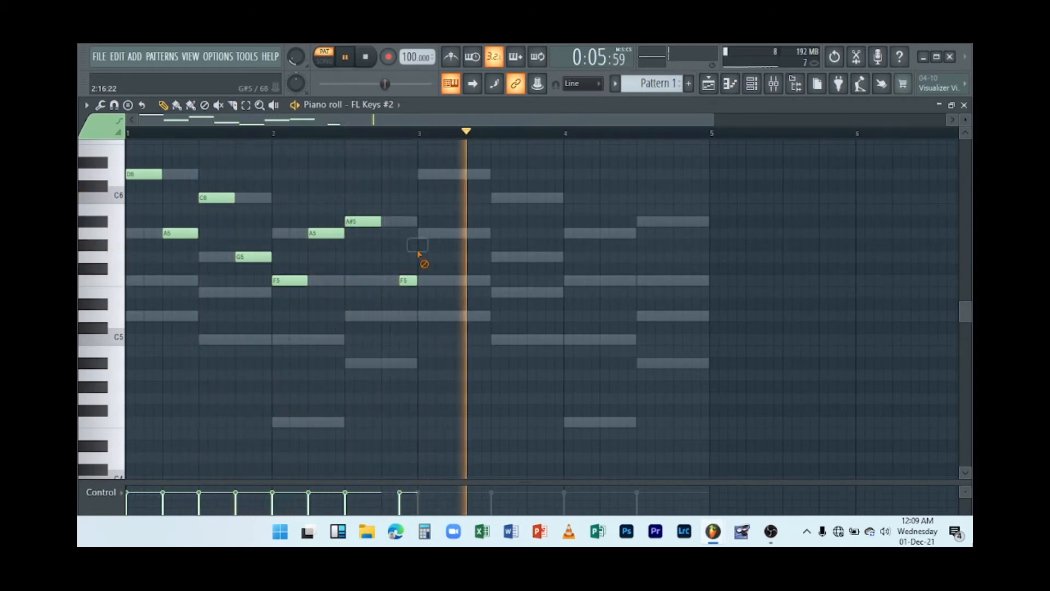
key(space)
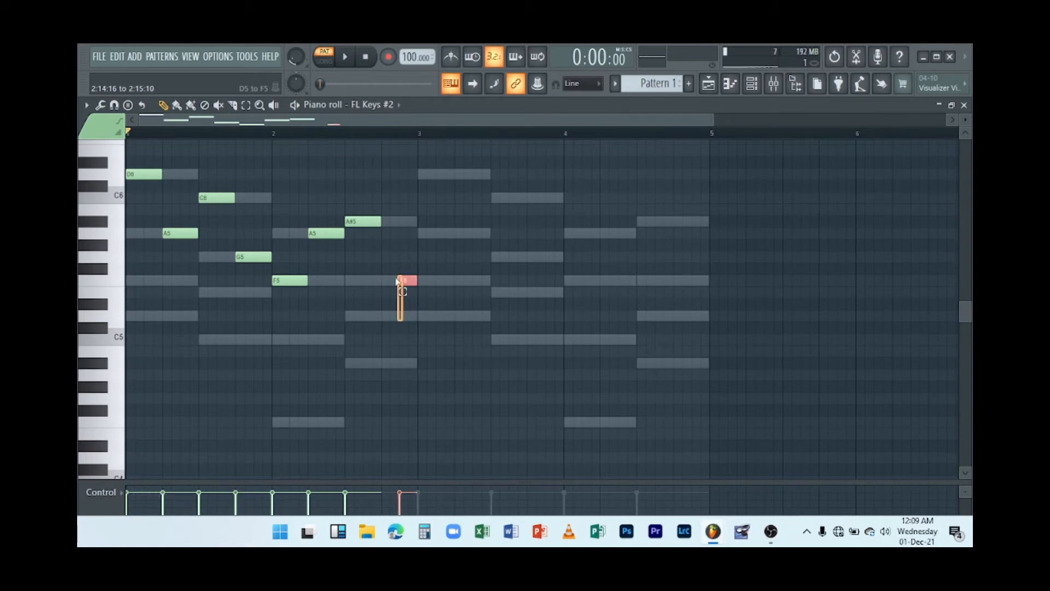
Duplicate the two-bar arpeggio notes into bars 3 and 4.
drag(397, 280, 435, 256)
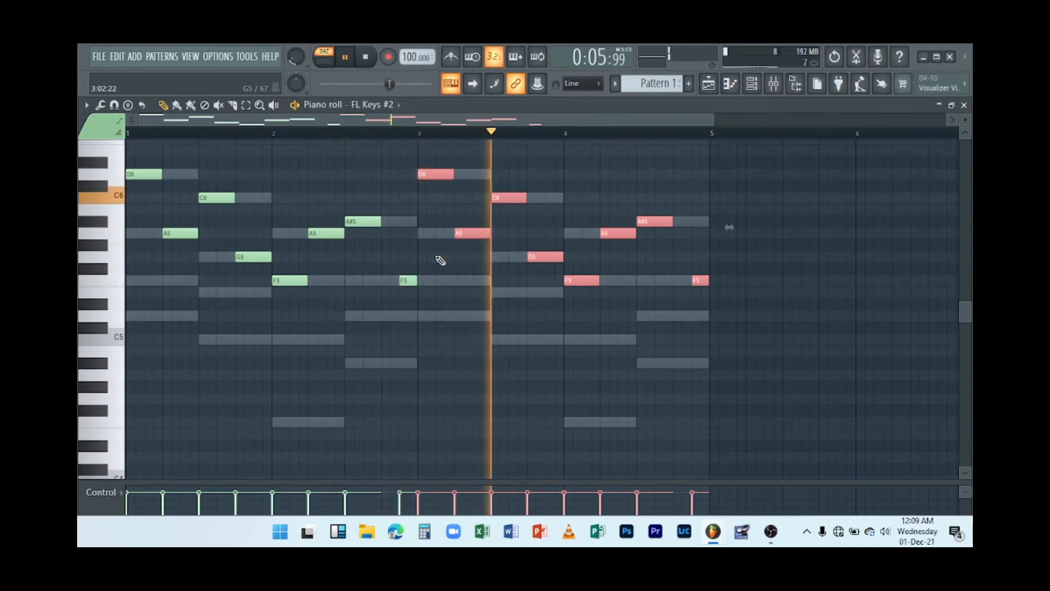
key(space)
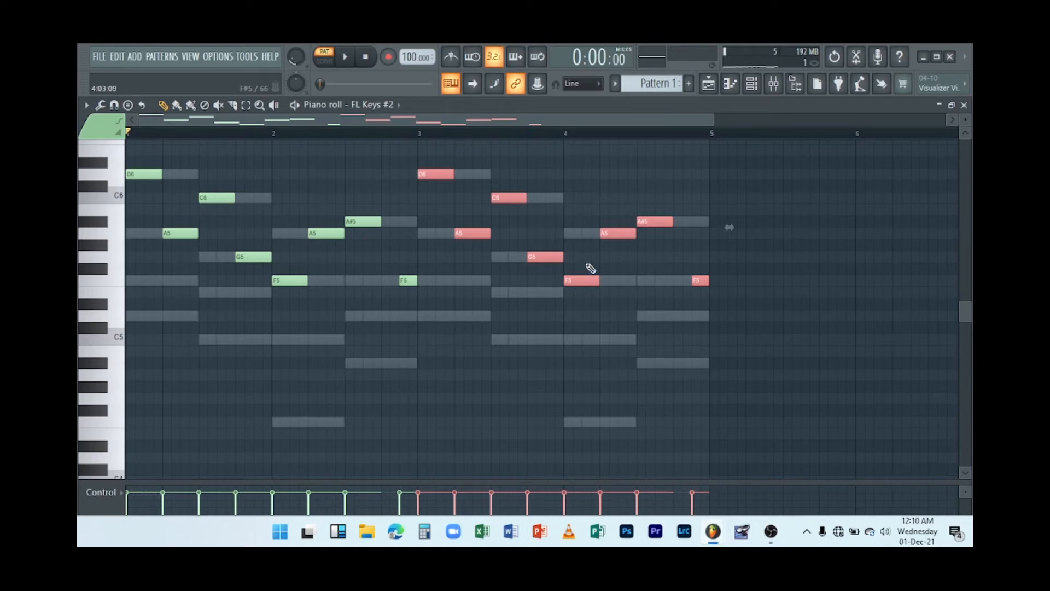
Clear bar 4 except its first note and move that note up to A5.
click(623, 281)
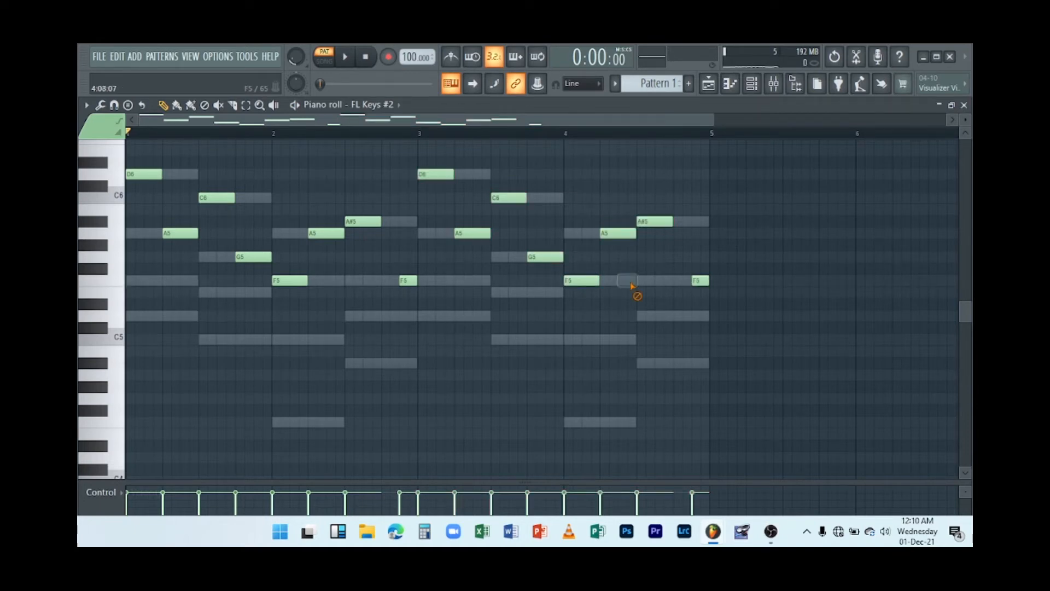
drag(582, 280, 581, 232)
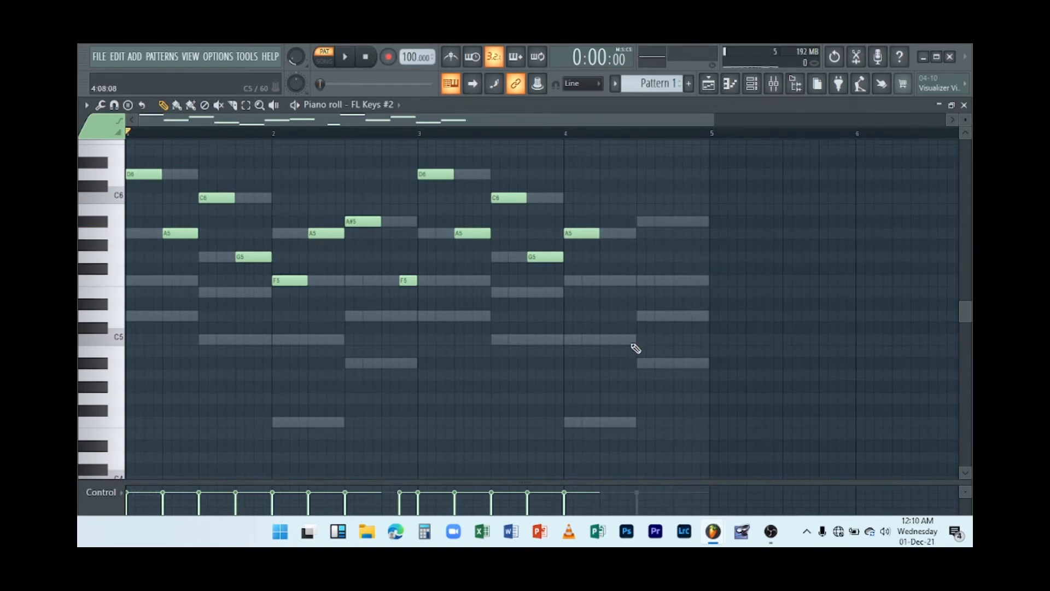
key(space)
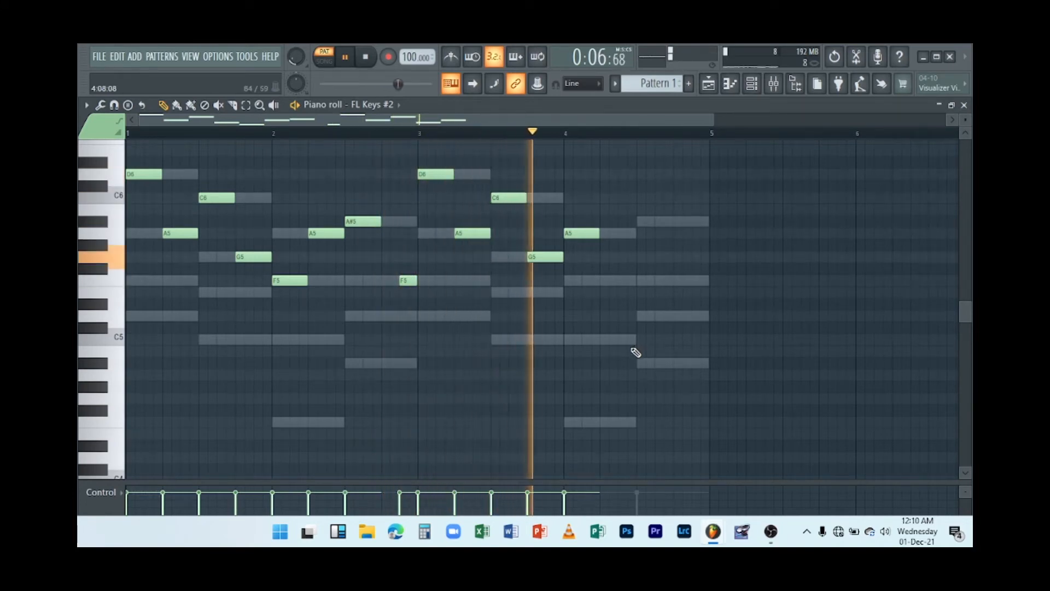
Raise the first bar-4 note to D6 and preview the pattern.
key(space)
drag(578, 237, 578, 167)
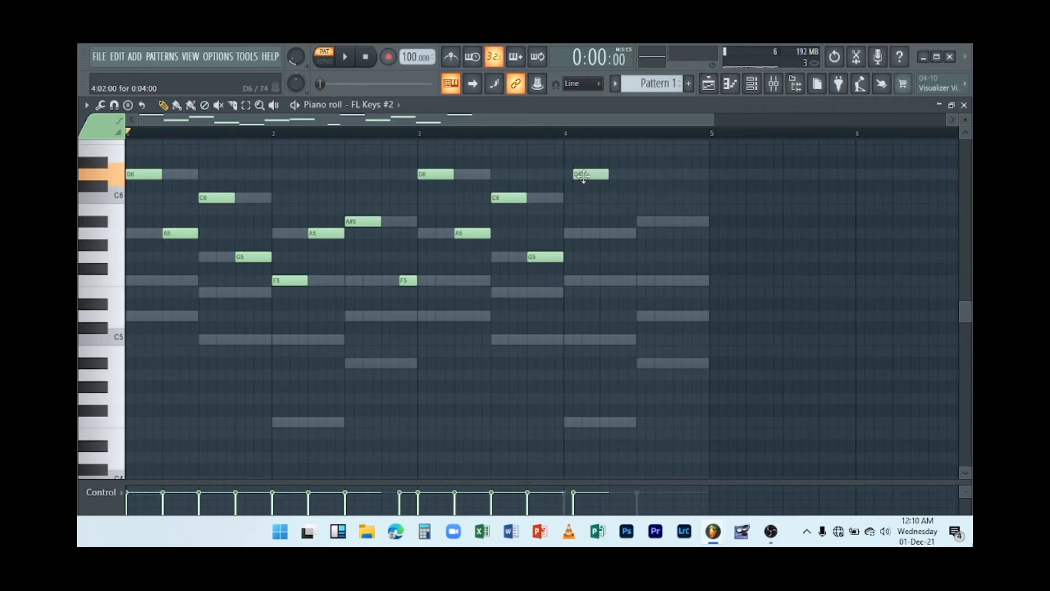
key(space)
Preview the arpeggio from the start of bar 3.
key(space)
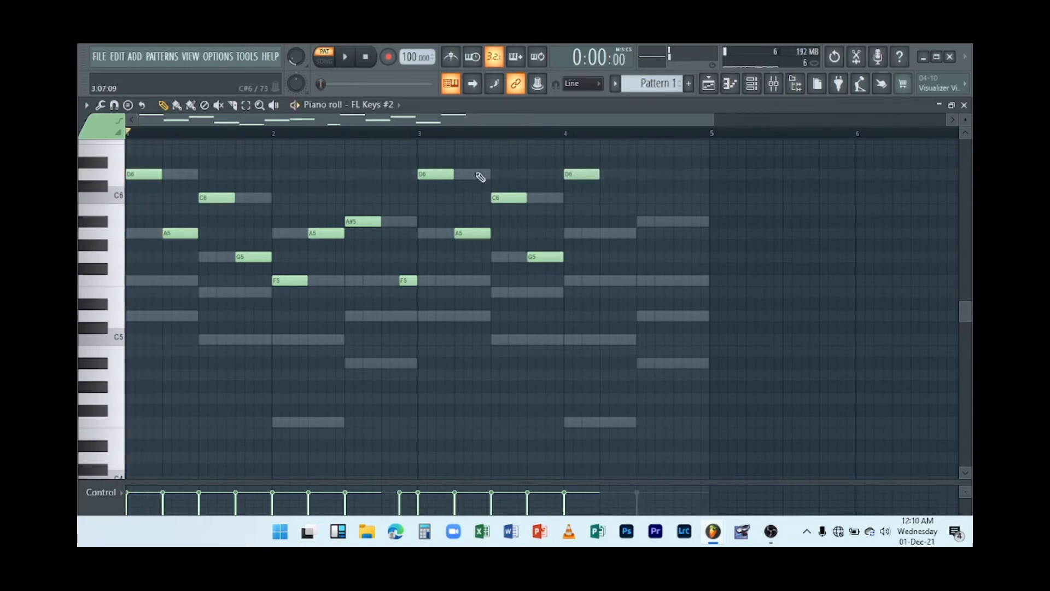
click(427, 134)
key(space)
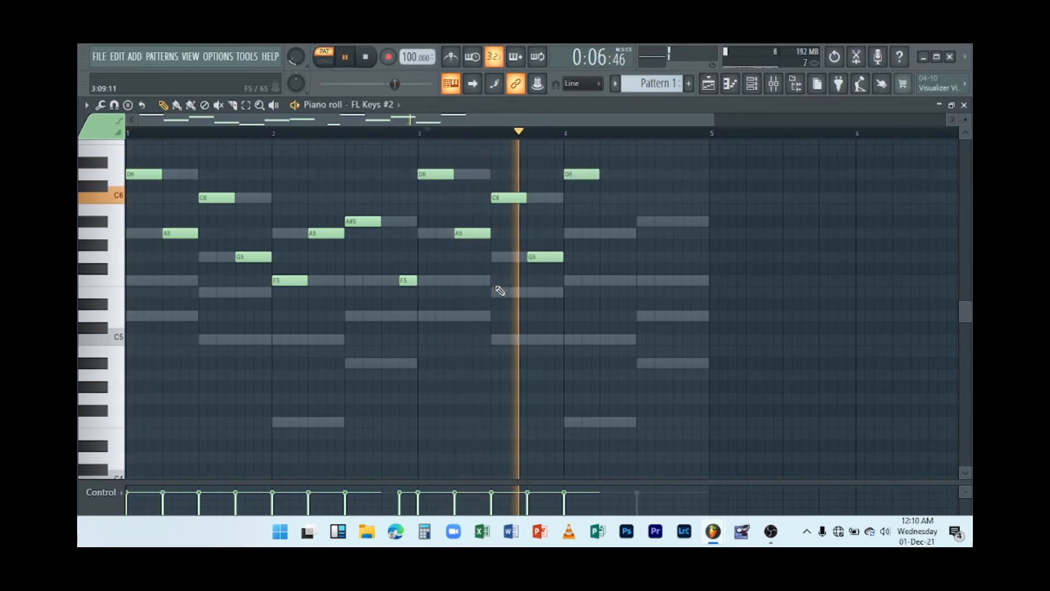
key(space)
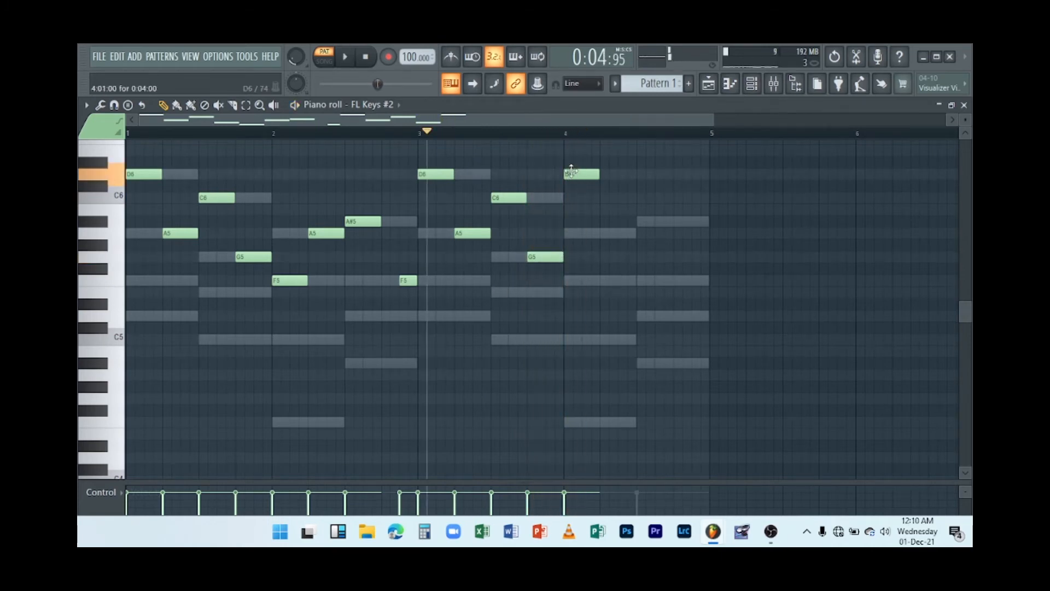
Move the first bar-4 note down to F5 and preview the pattern.
drag(571, 171, 575, 278)
key(space)
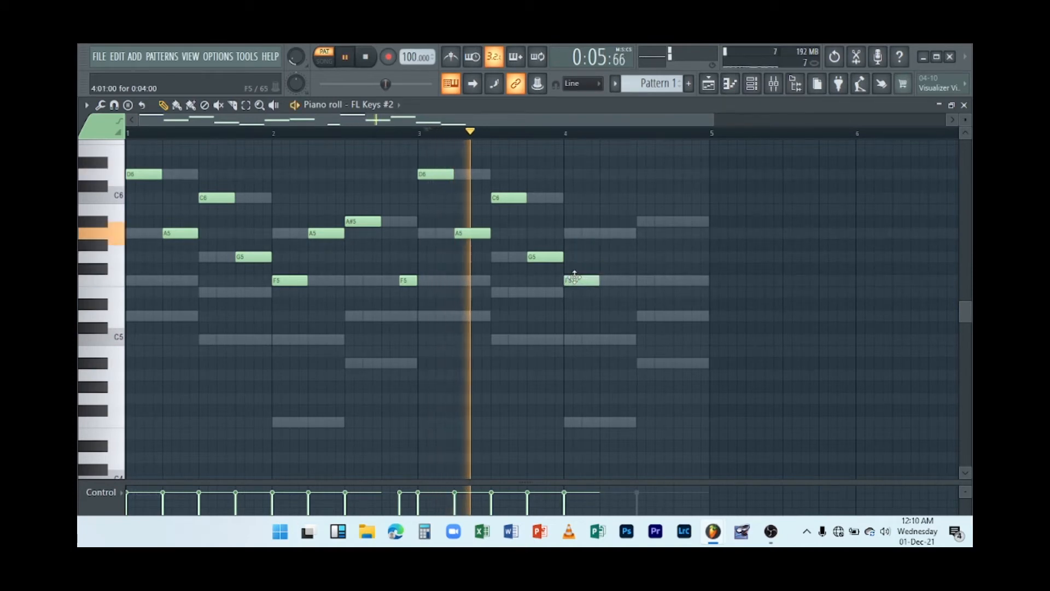
key(space)
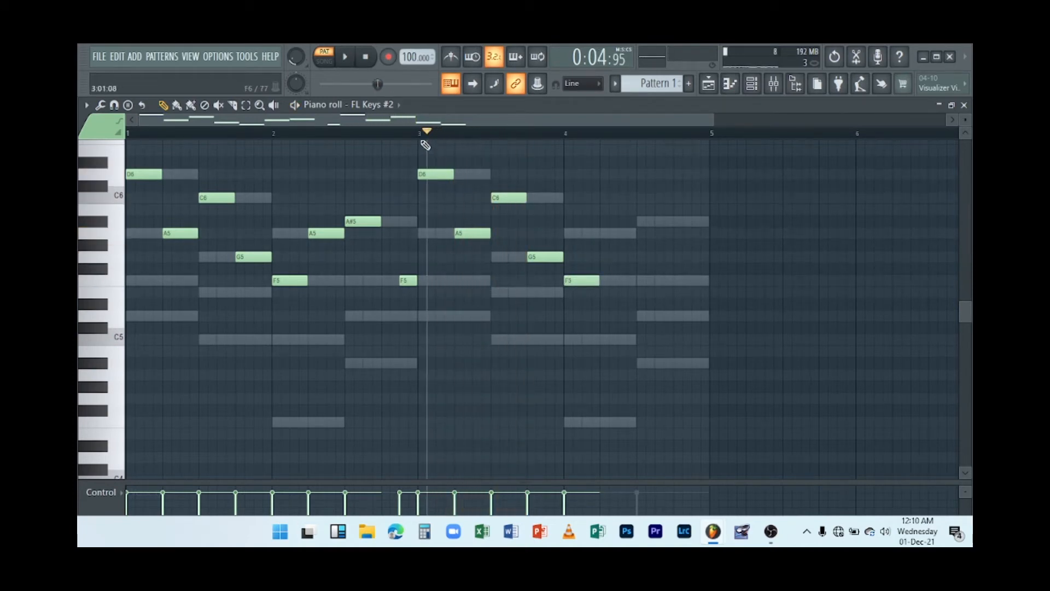
key(space)
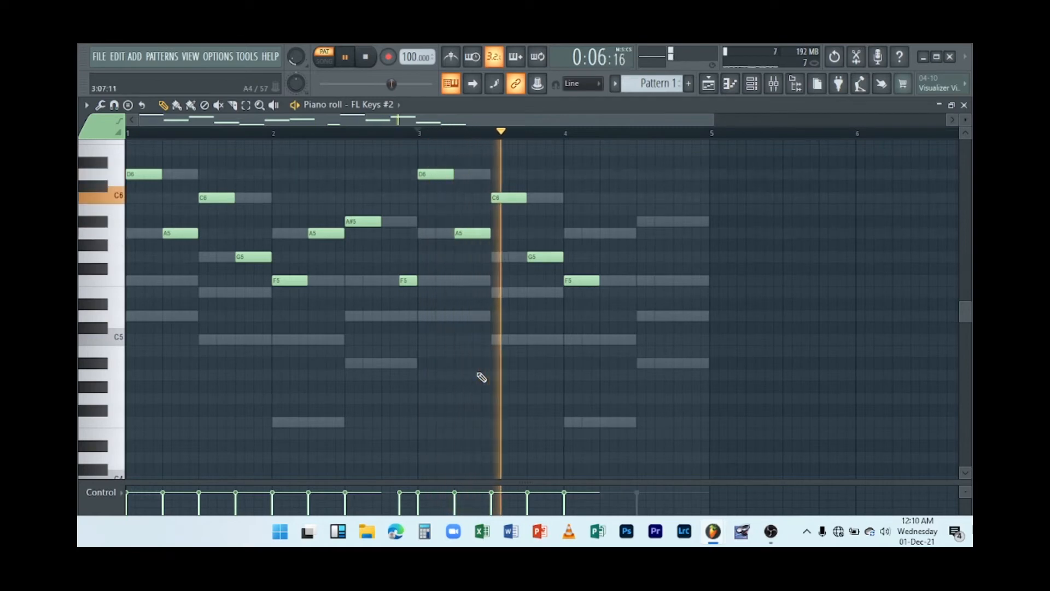
key(space)
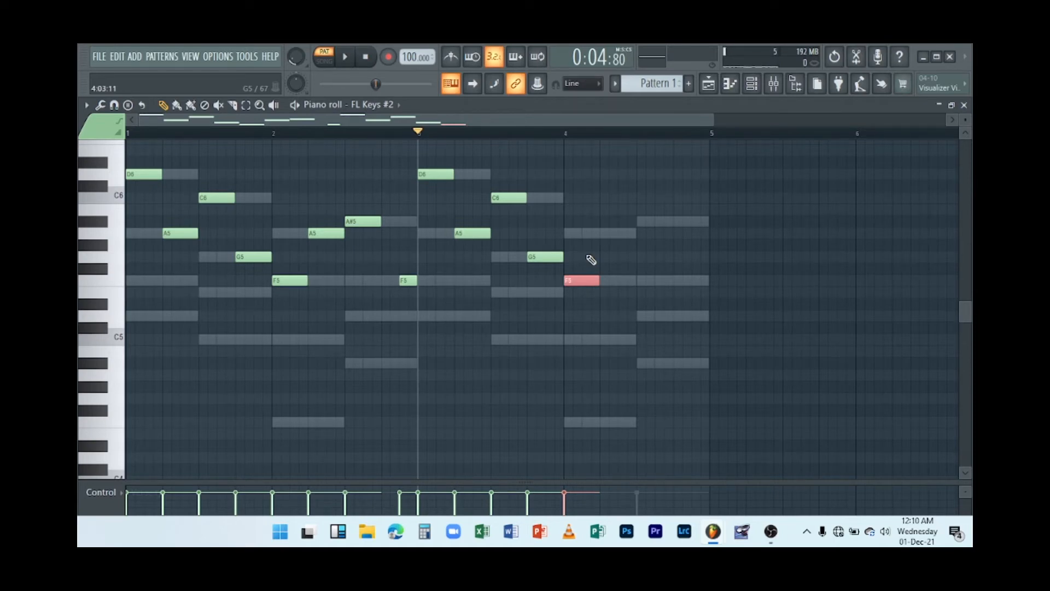
Transpose the bar-4 F5 note up an octave to F6 and preview.
key(ctrl+Up)
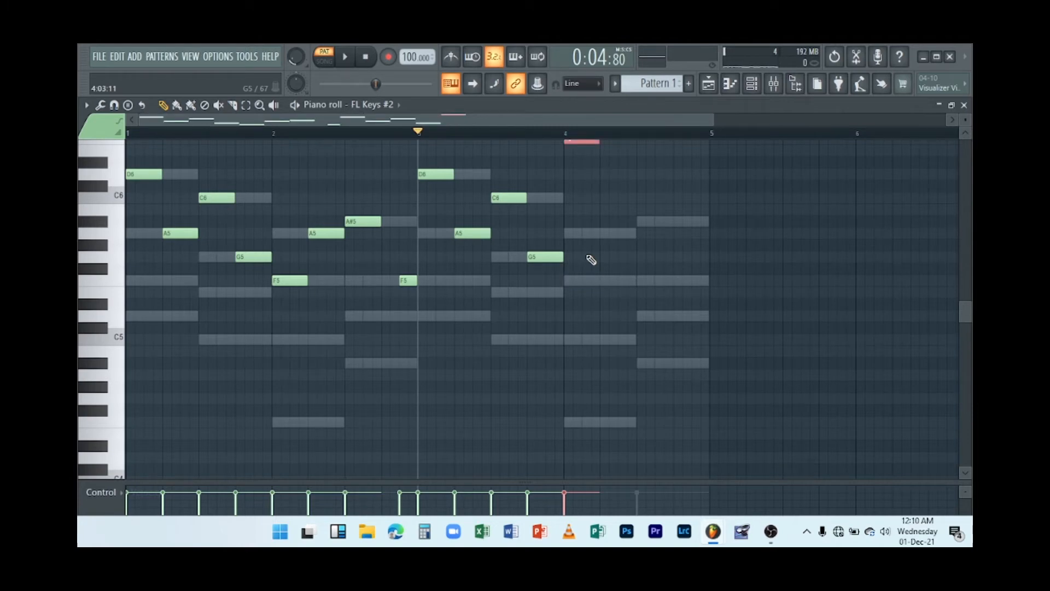
key(space)
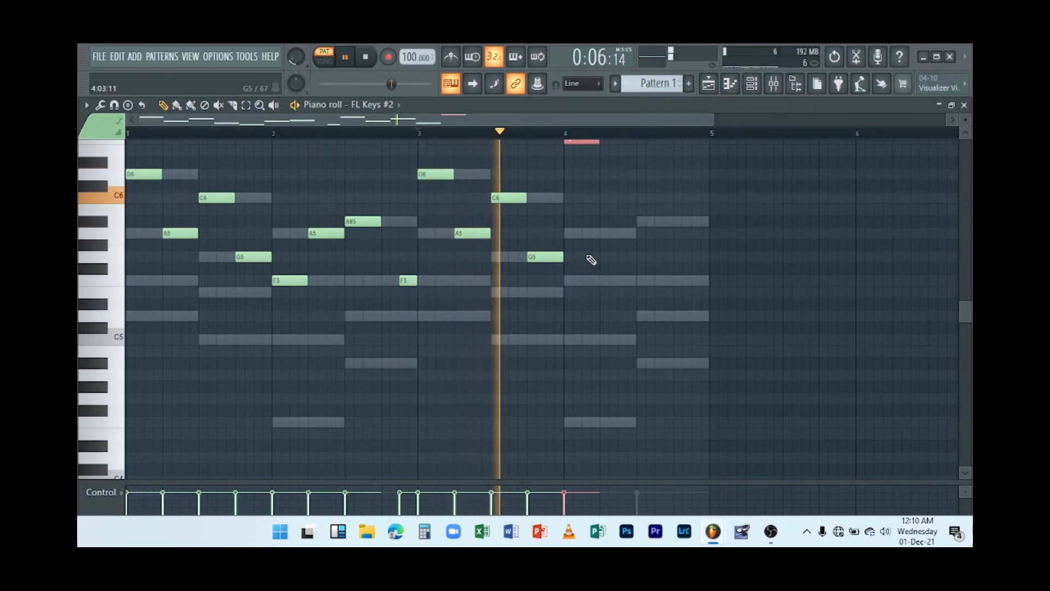
key(space)
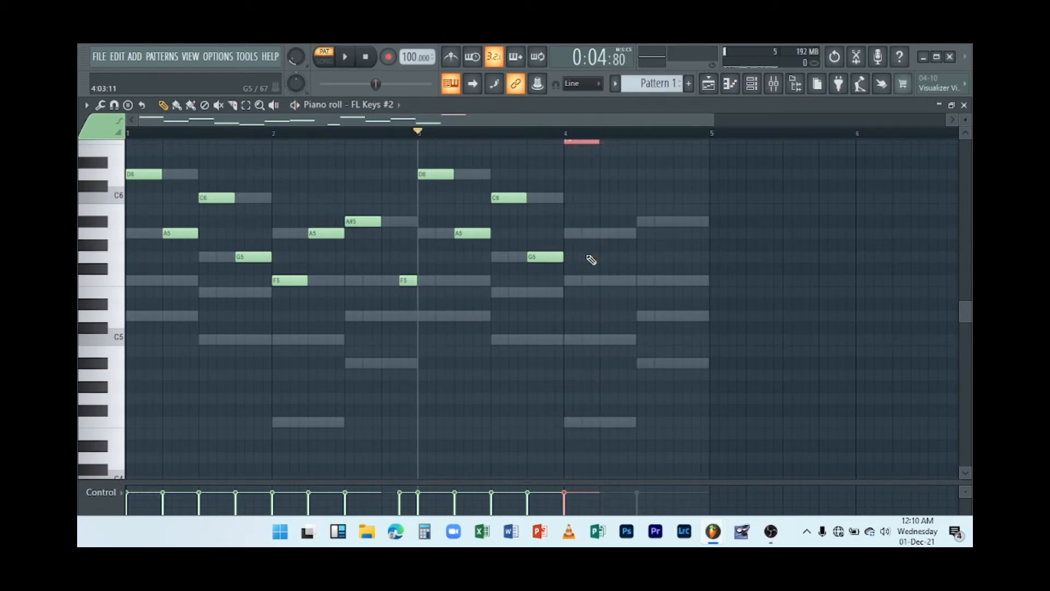
key(space)
Add a C5 note on bar 4's off-beat and transpose it up an octave to C6.
scroll(598, 257, up, 3)
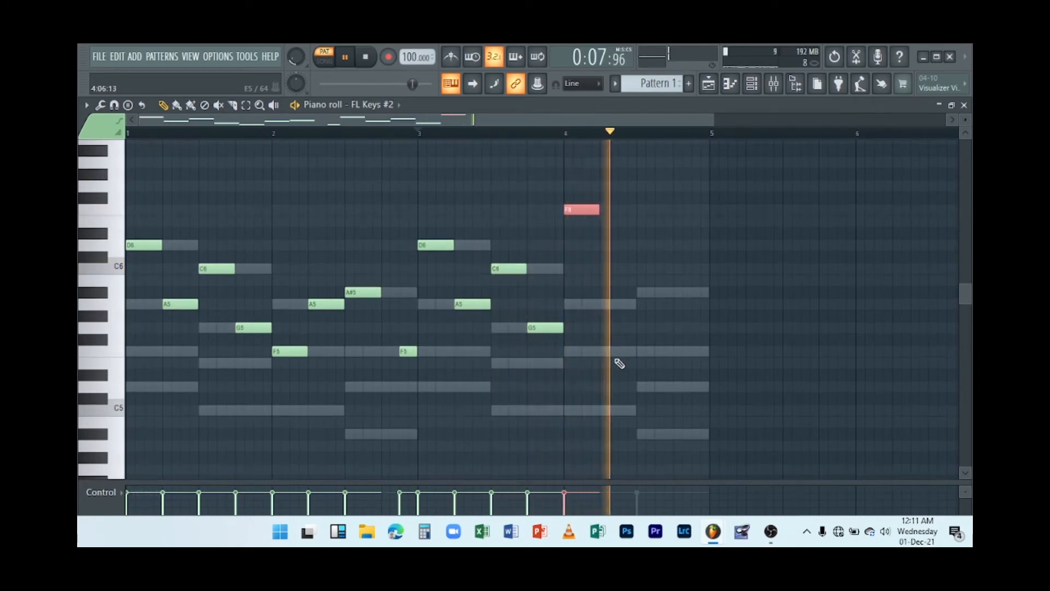
key(space)
click(603, 353)
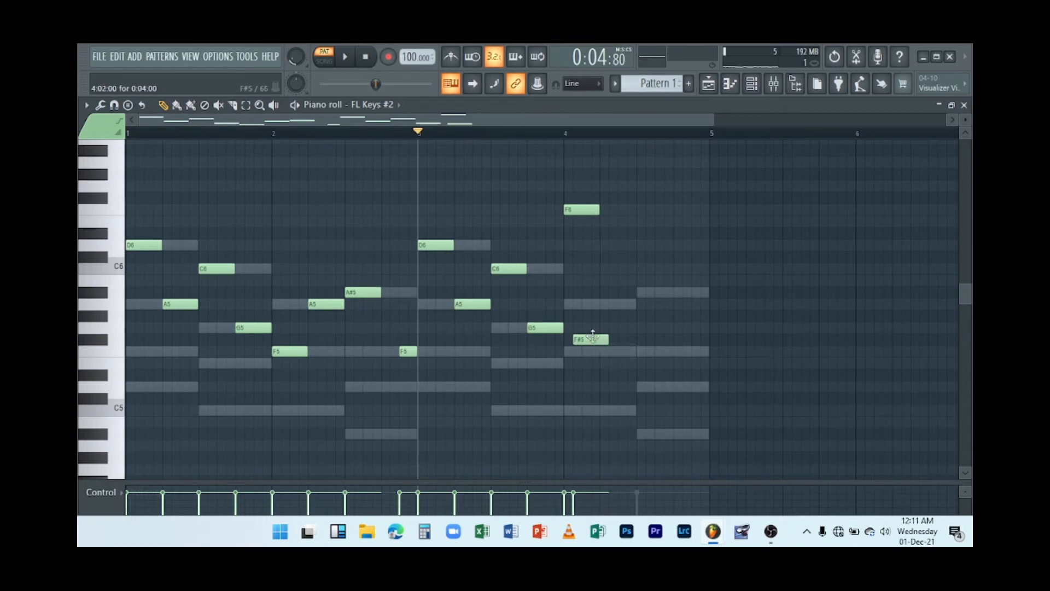
click(603, 410)
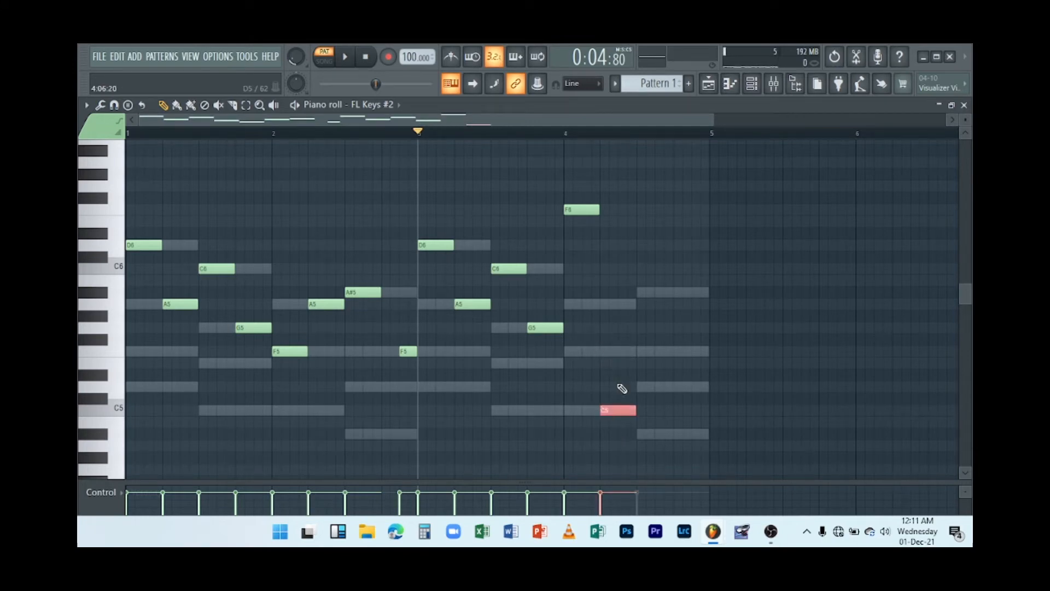
key(ctrl+Up)
key(space)
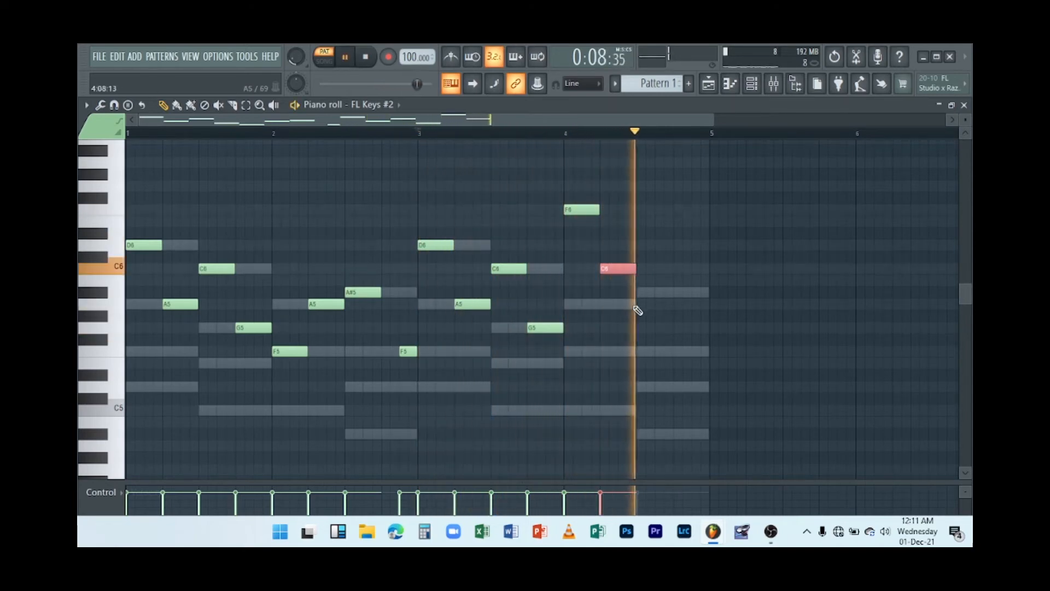
Add an A#5 note at the second chord position of bar 4 and delete the C6 note.
click(642, 292)
right_click(618, 269)
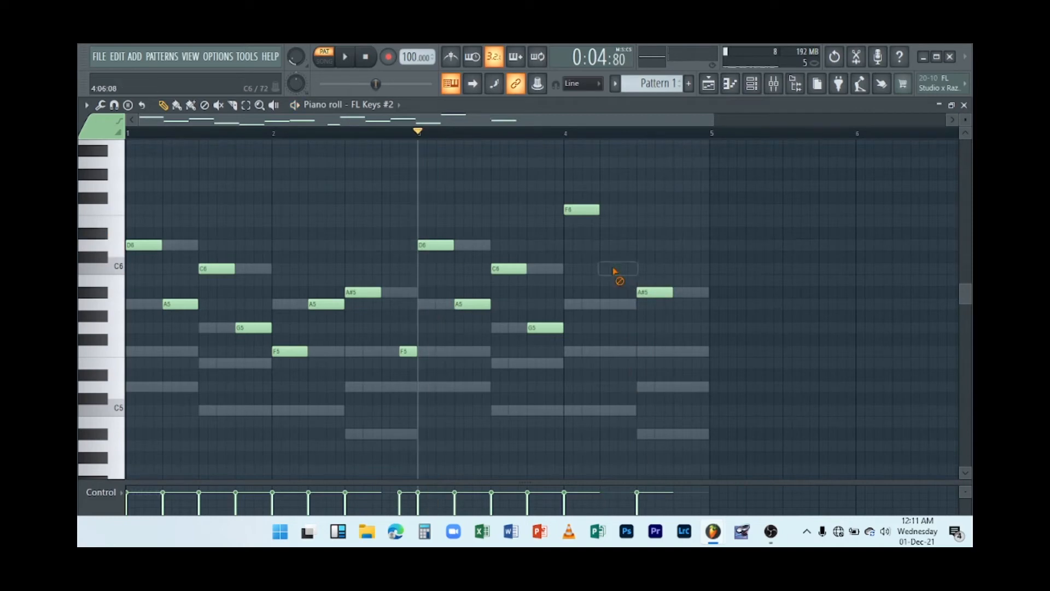
Lengthen the F6 and A#5 notes in bar 4 to fill their chord spans and preview.
drag(601, 213, 645, 219)
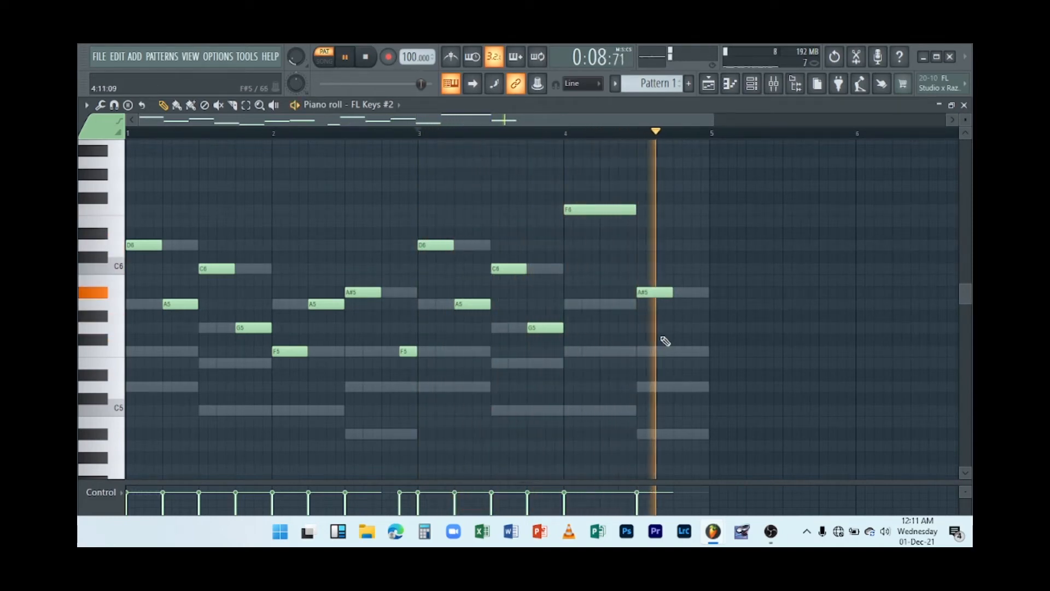
drag(673, 292, 703, 288)
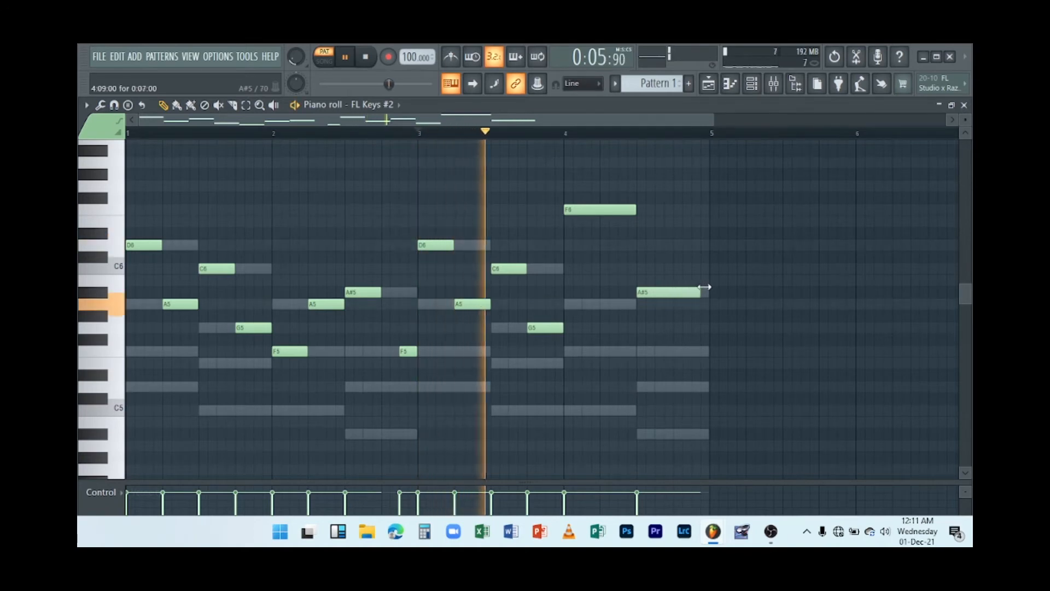
key(space)
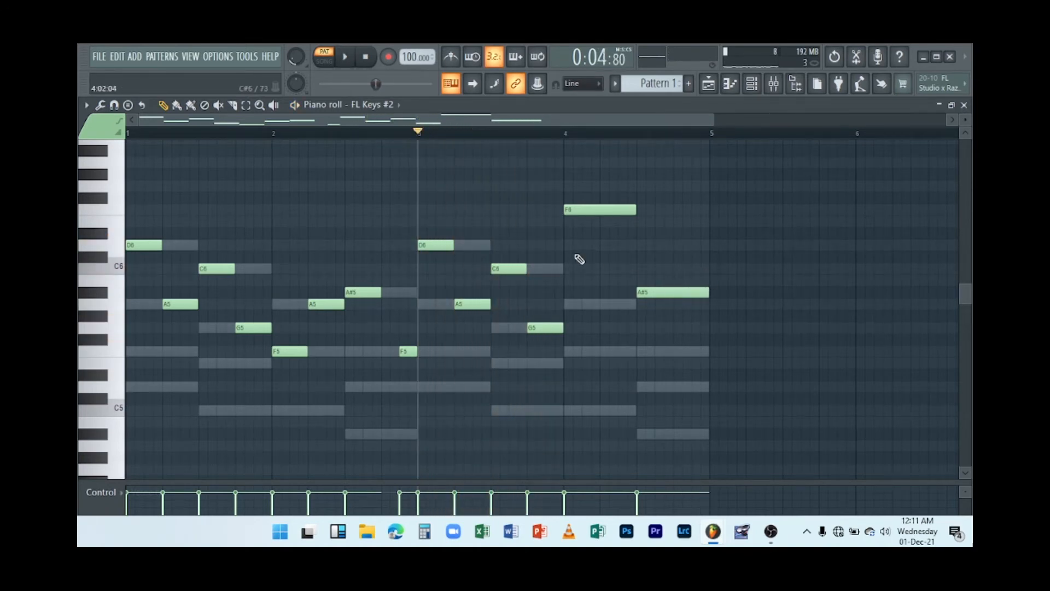
Save the project.
key(ctrl+s)
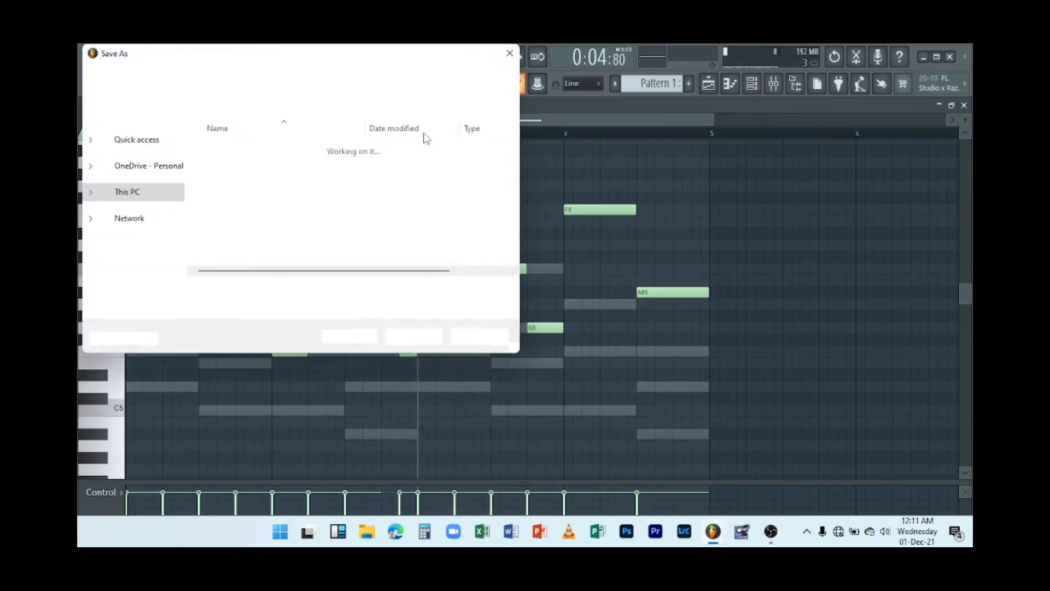
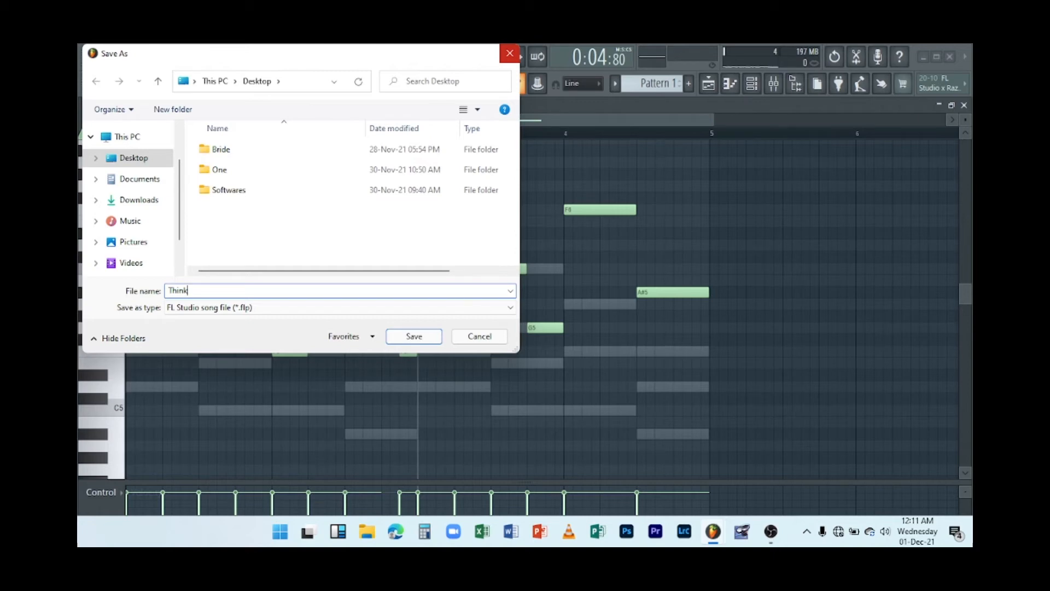
Save the project as Think and play back the pattern.
click(414, 336)
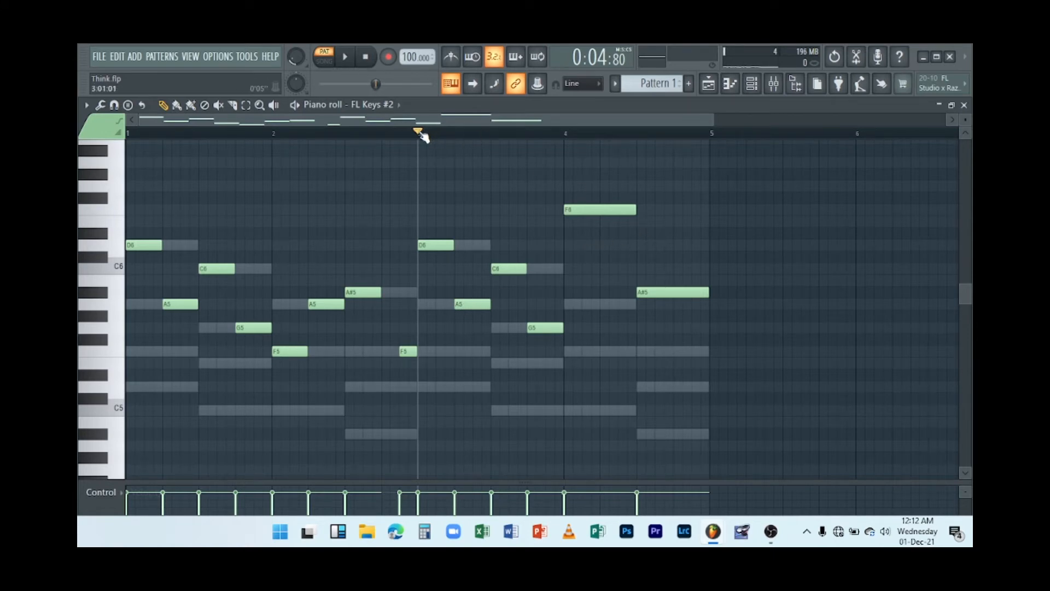
key(space)
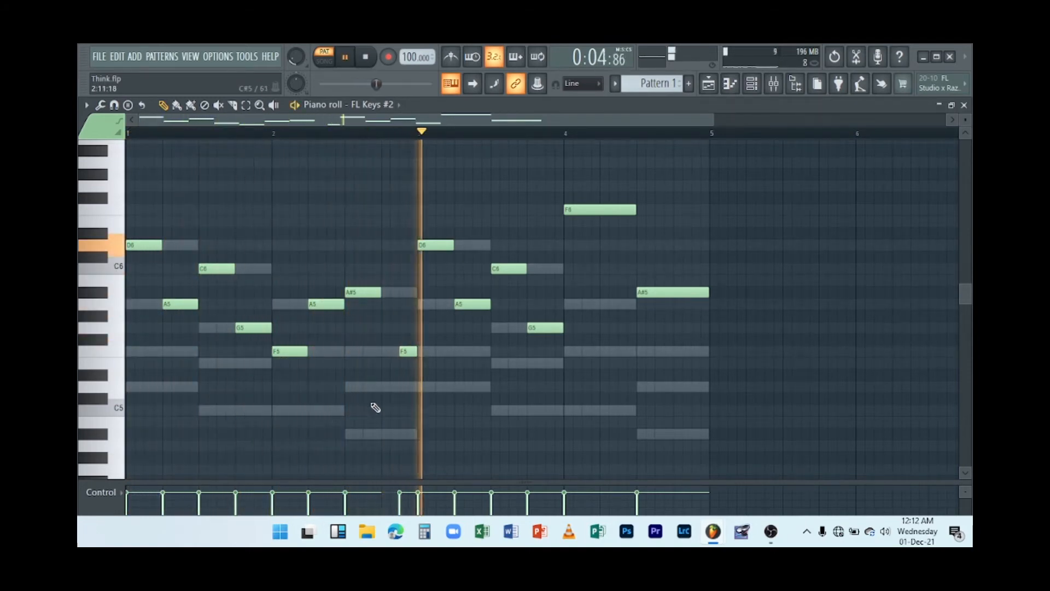
key(space)
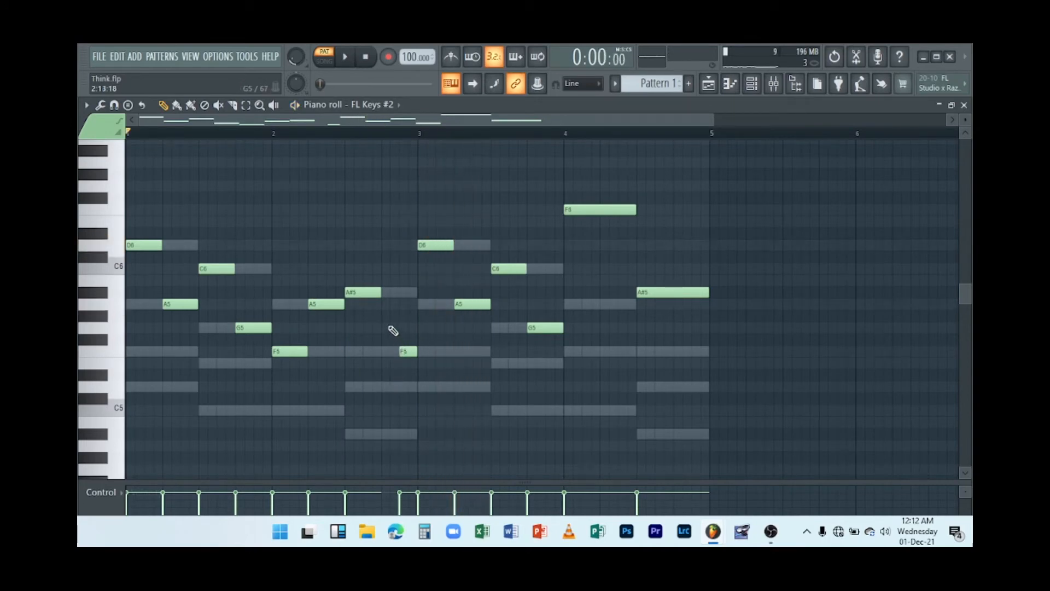
click(384, 328)
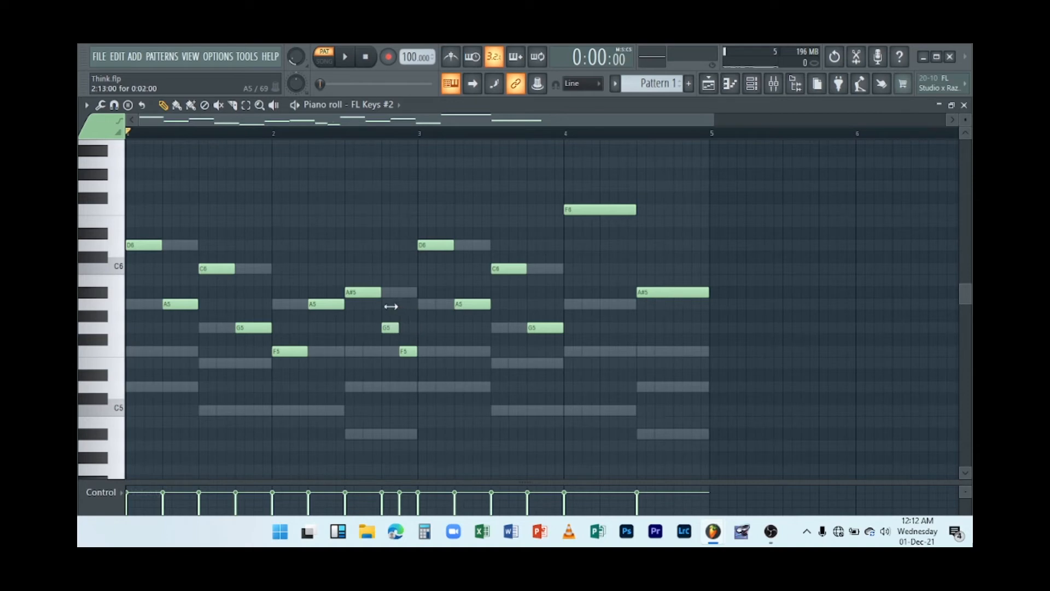
key(space)
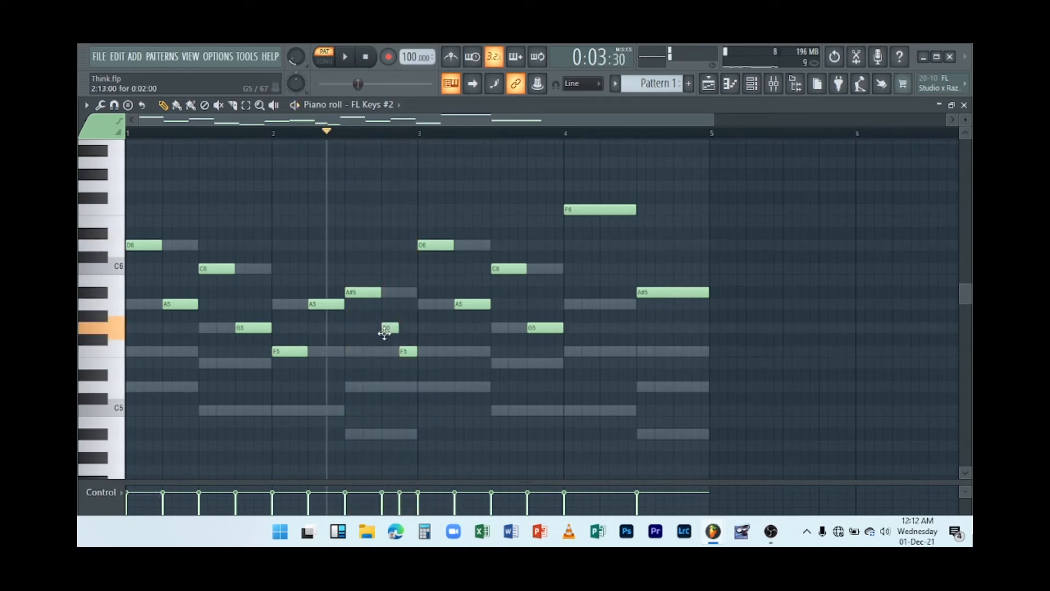
drag(384, 331, 386, 288)
right_click(390, 298)
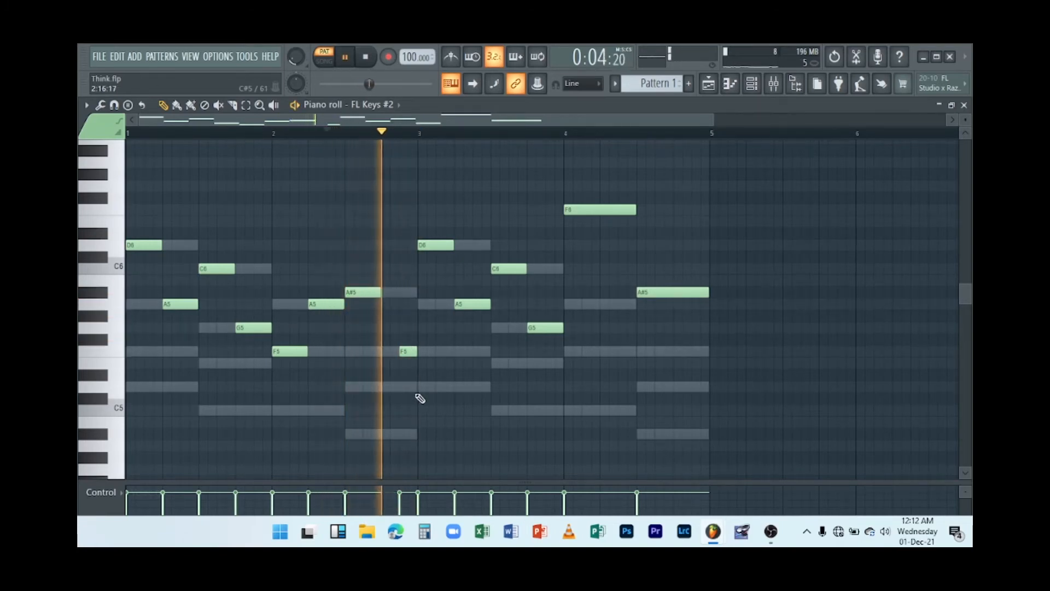
Try a short passing note just before bar 3, testing it at G5, A5 and A#5.
key(space)
key(space)
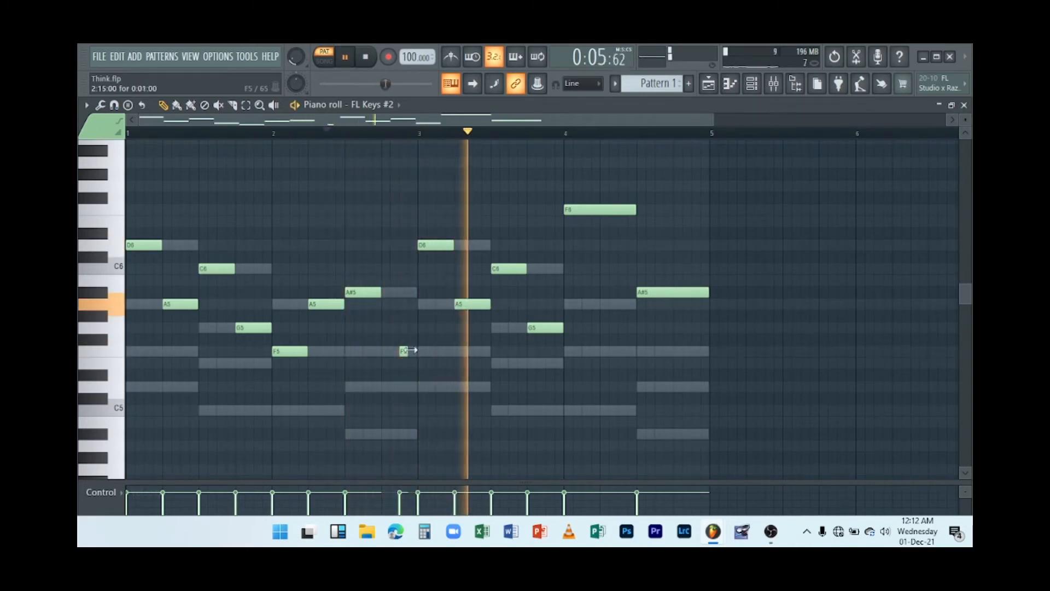
key(space)
drag(416, 354, 408, 353)
key(space)
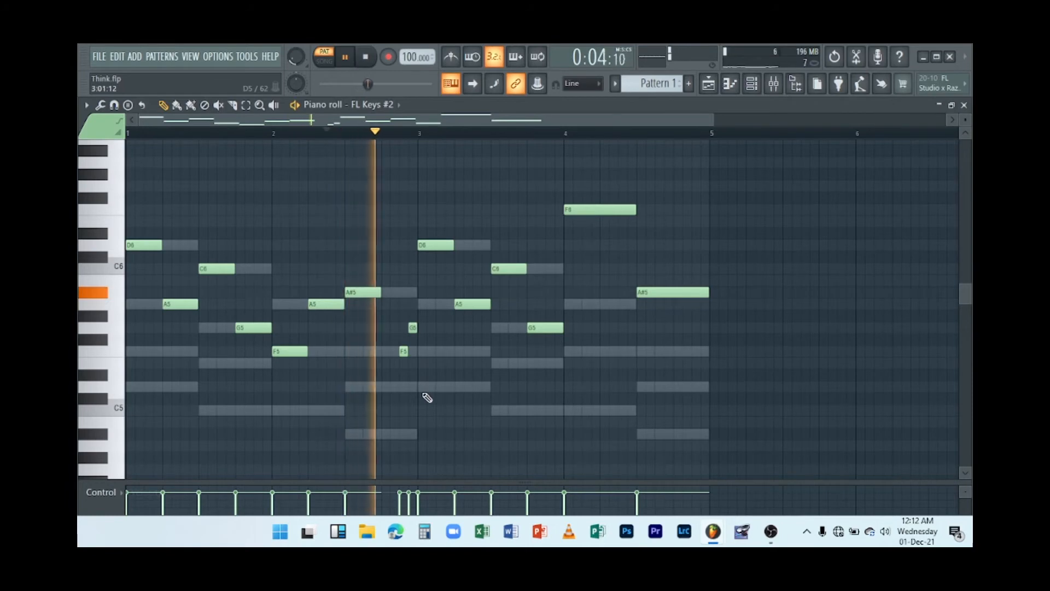
key(space)
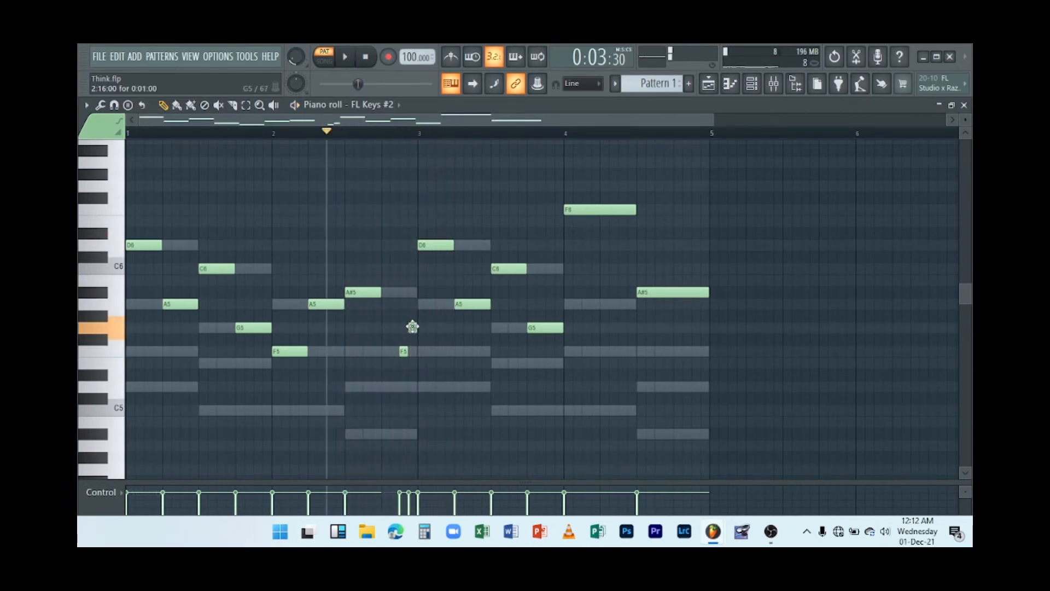
drag(410, 316, 410, 302)
key(space)
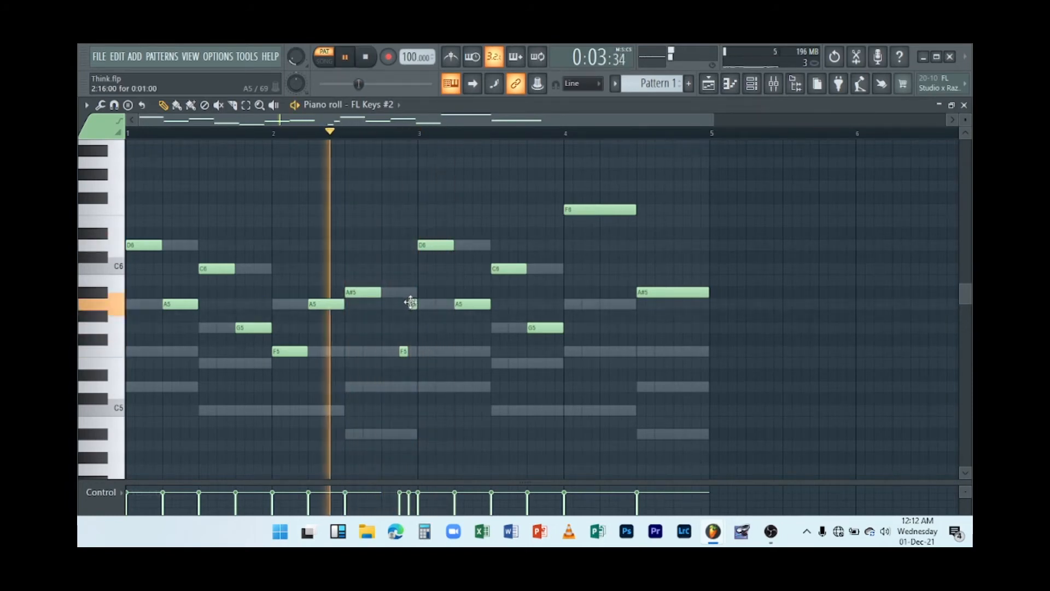
key(space)
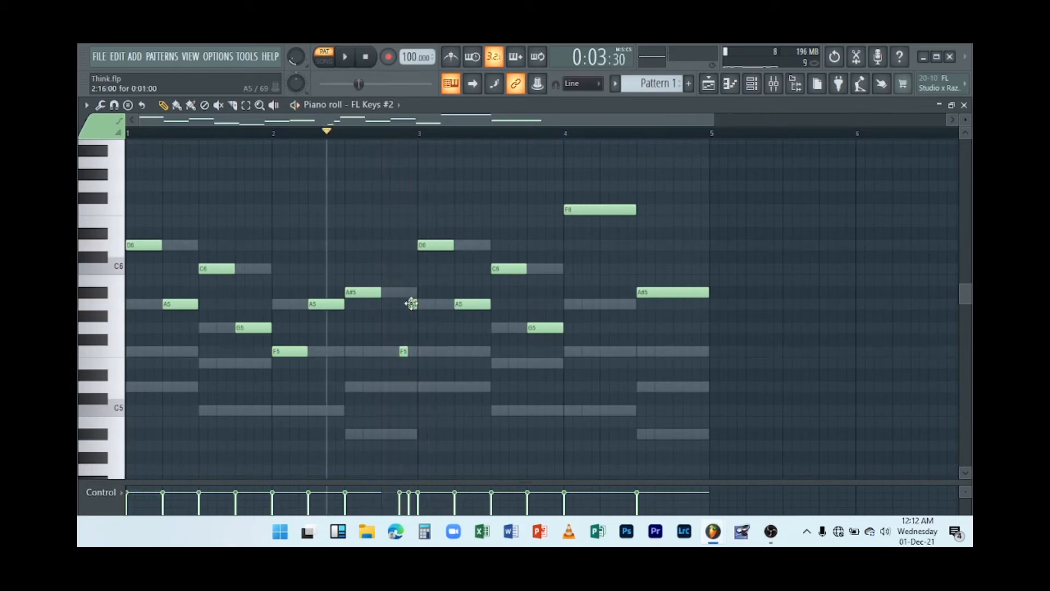
drag(411, 304, 407, 288)
key(space)
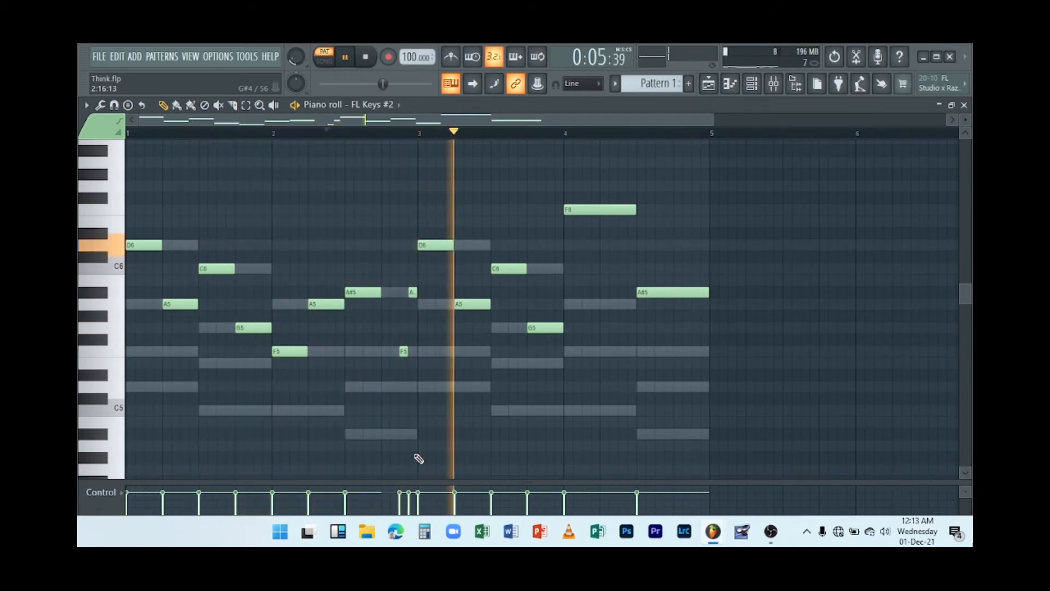
key(space)
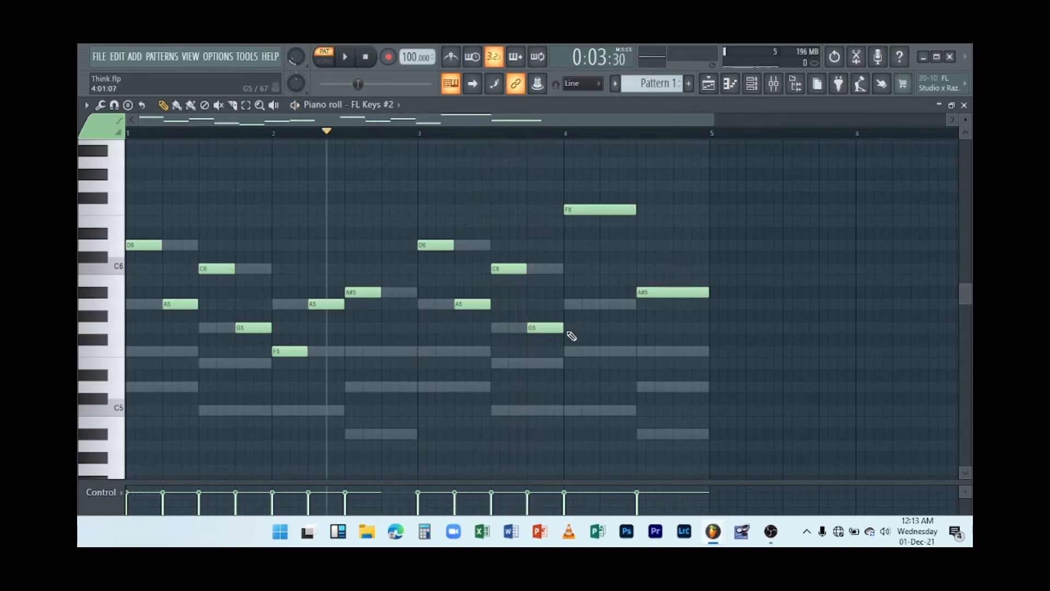
Play back the FL Keys #2 pattern to review the progression.
key(space)
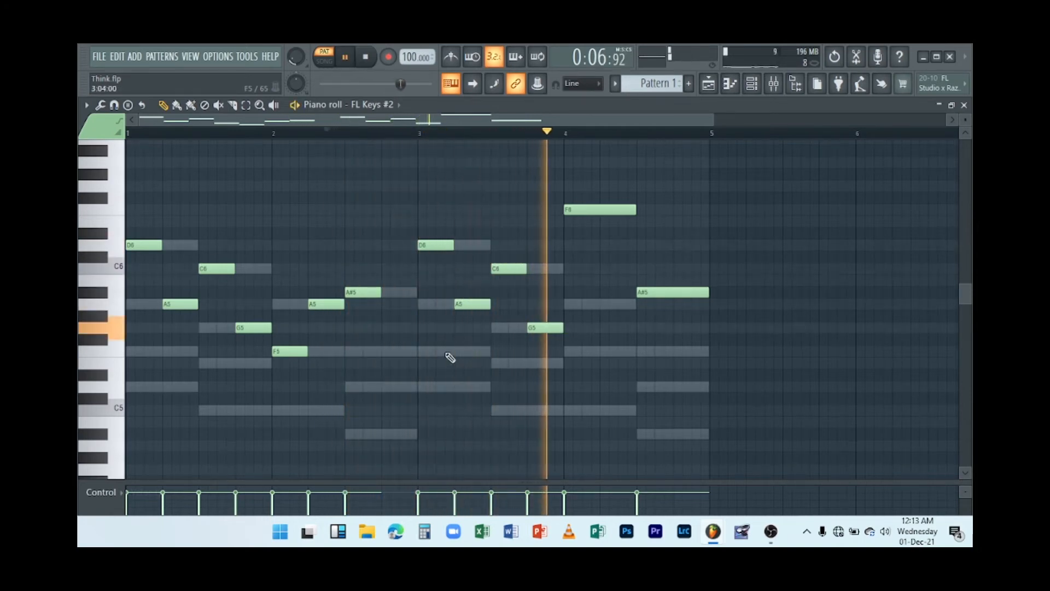
key(space)
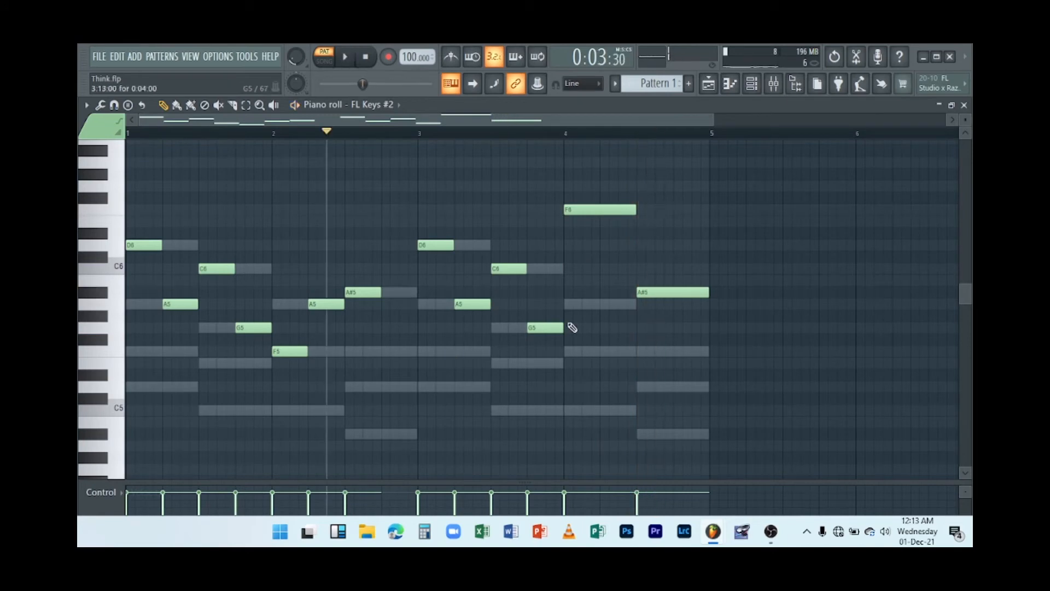
key(space)
key(space)
click(373, 64)
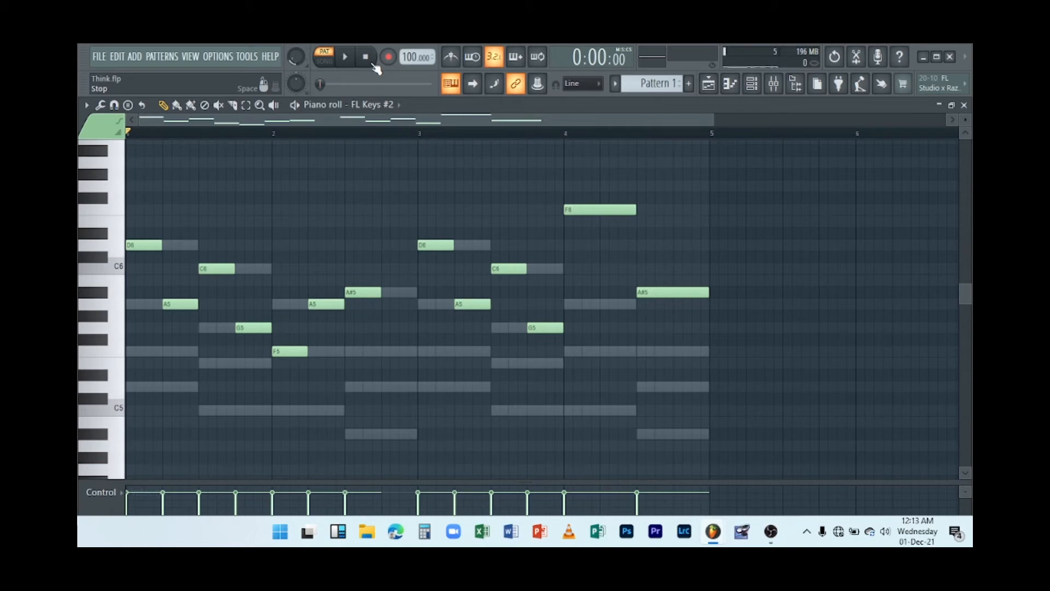
key(space)
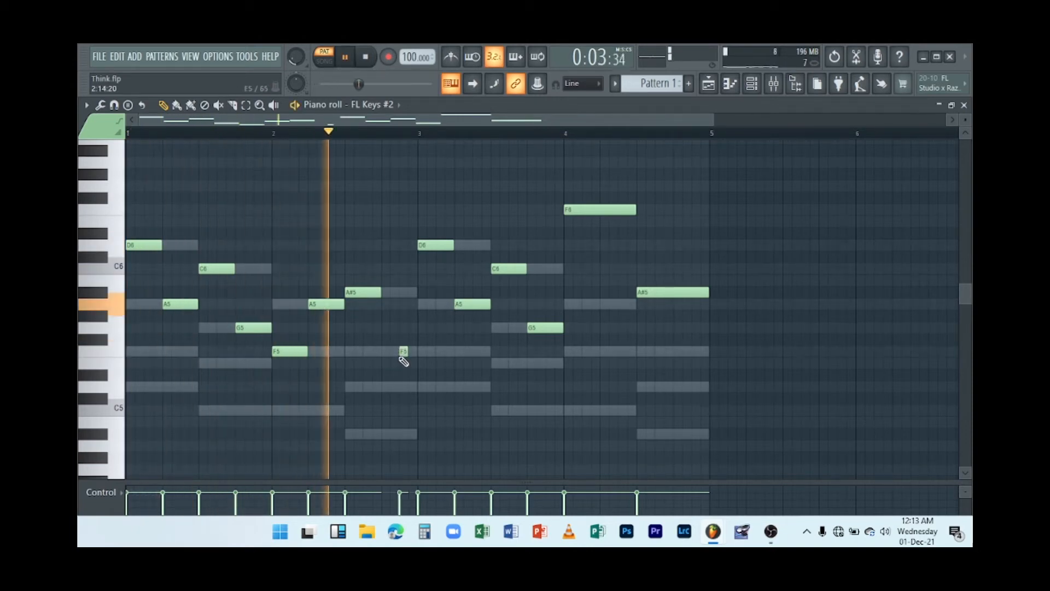
Add an F5 note covering the second half of bar 2 up to bar 3 and preview it.
click(403, 352)
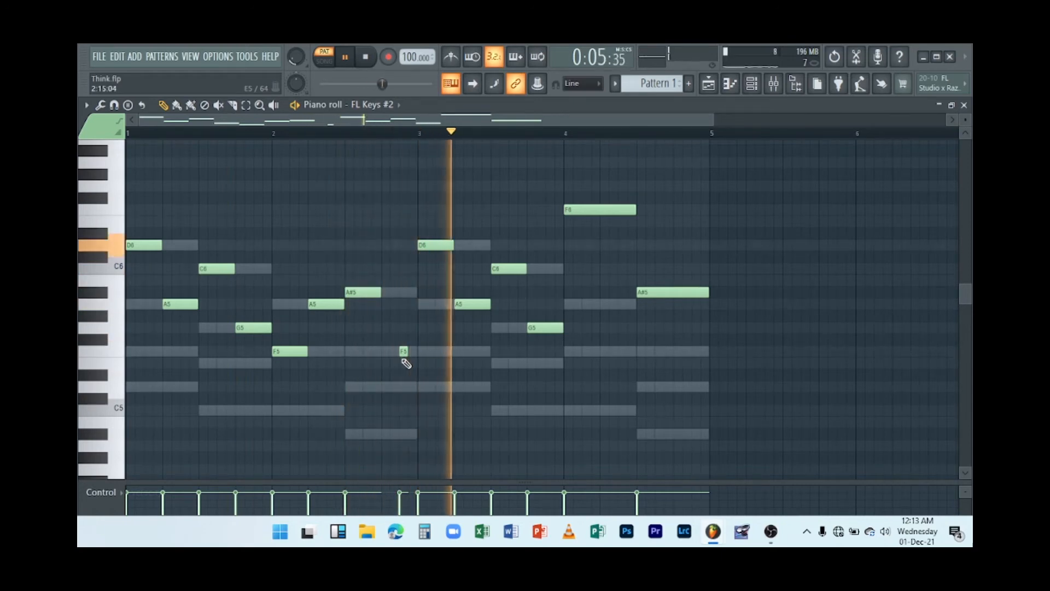
right_click(403, 352)
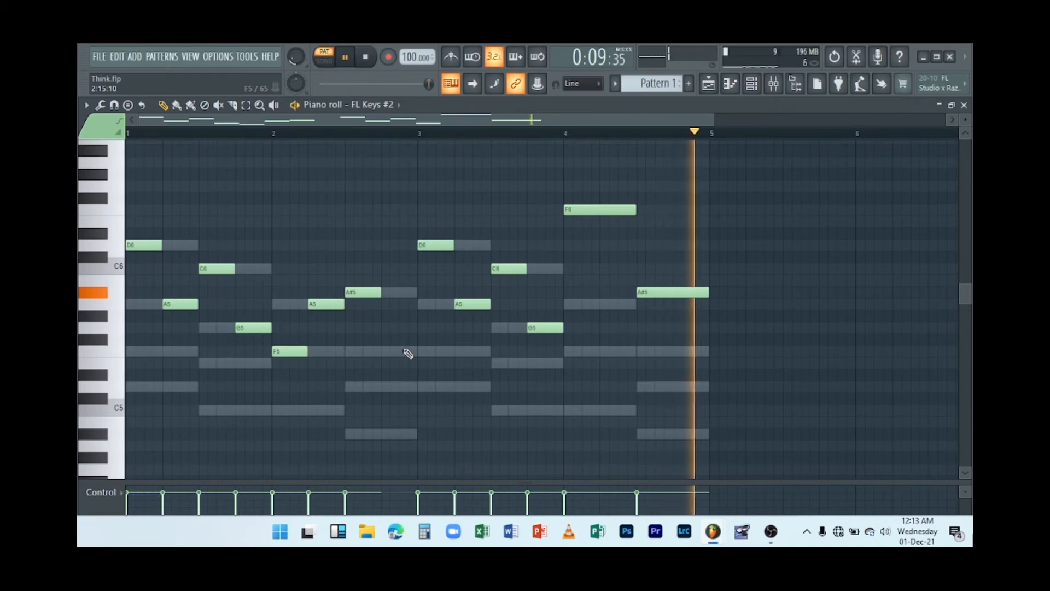
drag(386, 294, 414, 308)
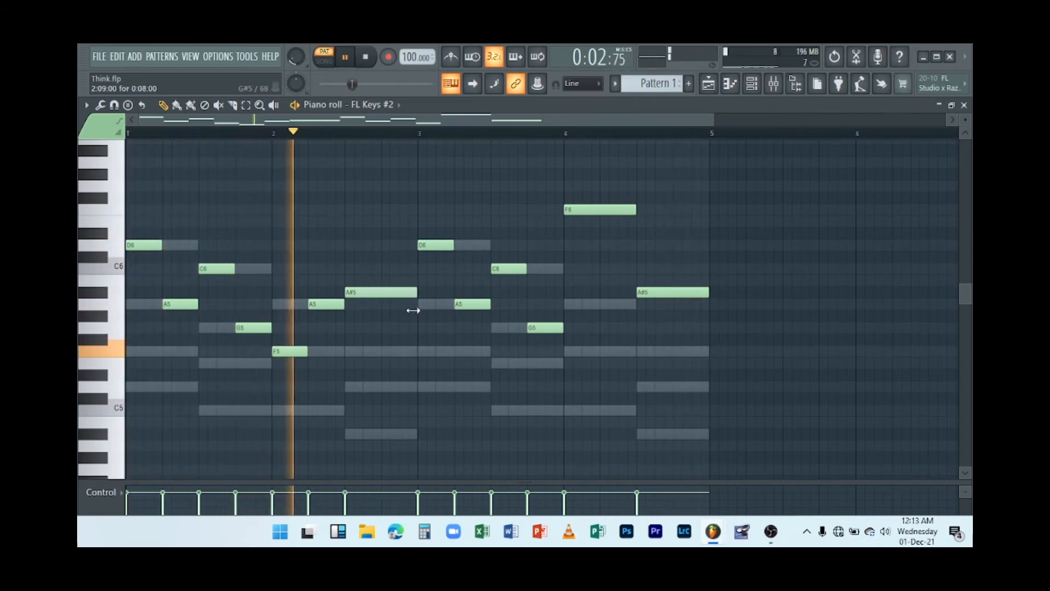
click(389, 352)
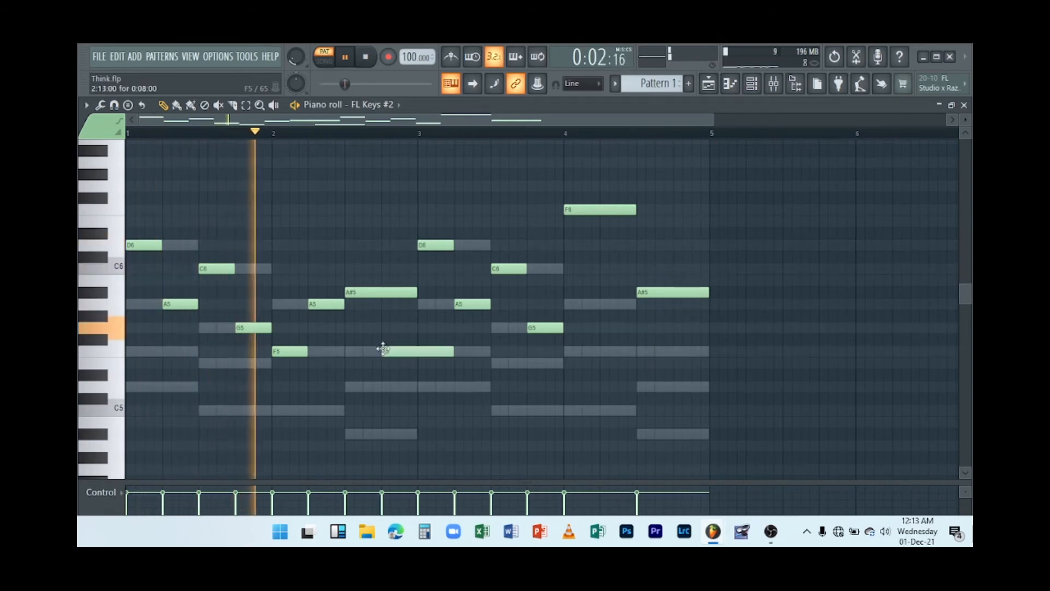
drag(446, 351, 417, 351)
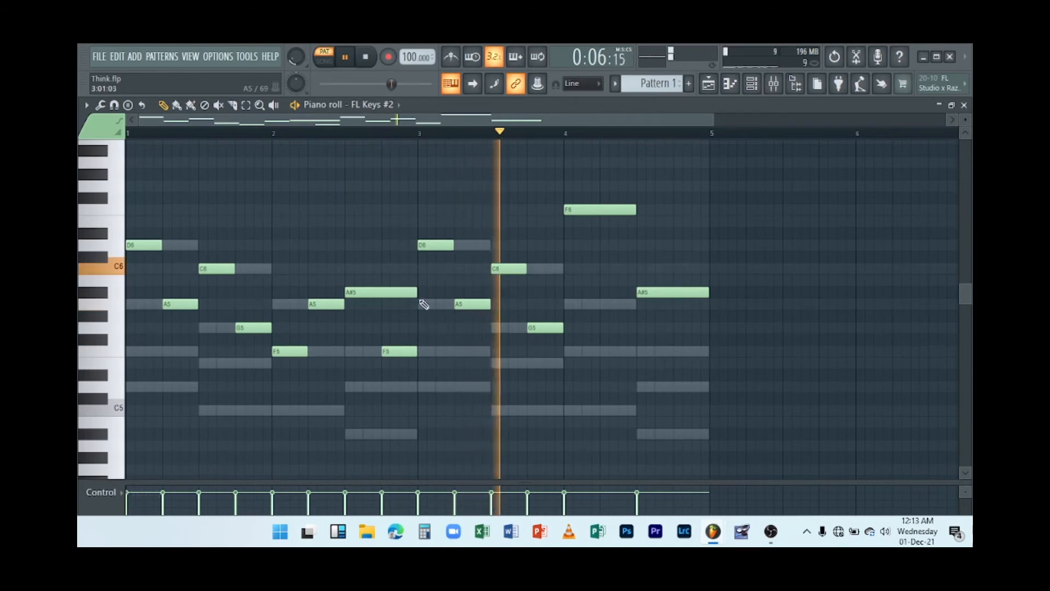
drag(417, 296, 381, 294)
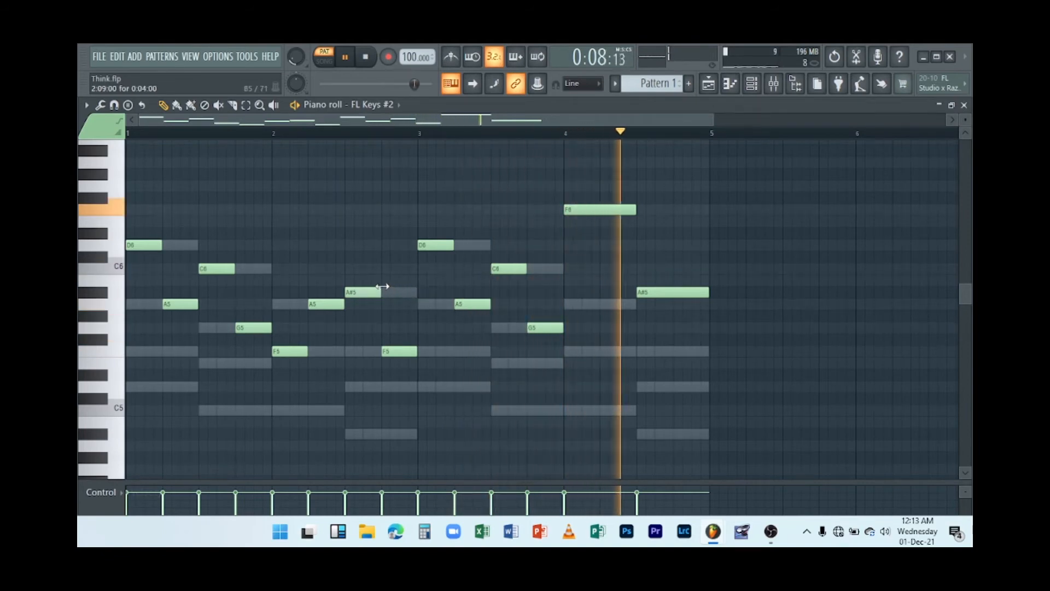
key(space)
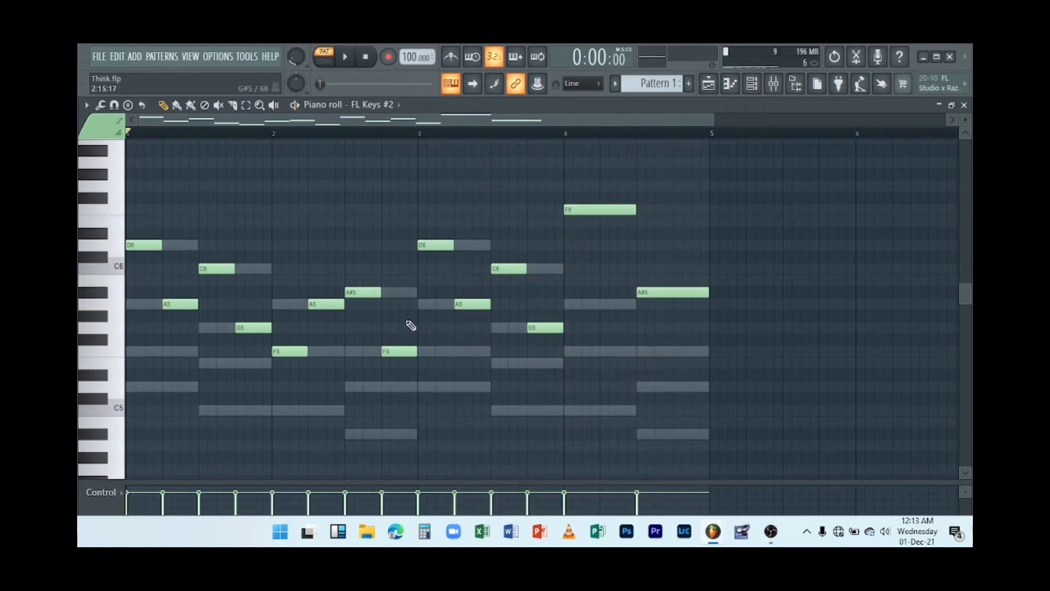
Close the piano roll and play back the whole pattern in the channel rack.
click(964, 105)
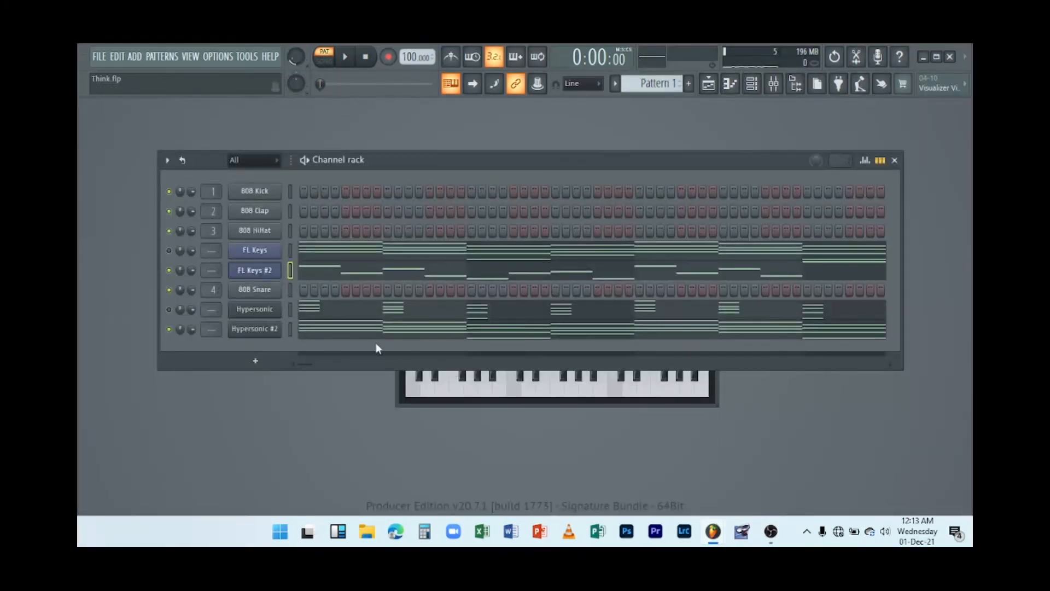
key(space)
key(space)
click(172, 251)
key(space)
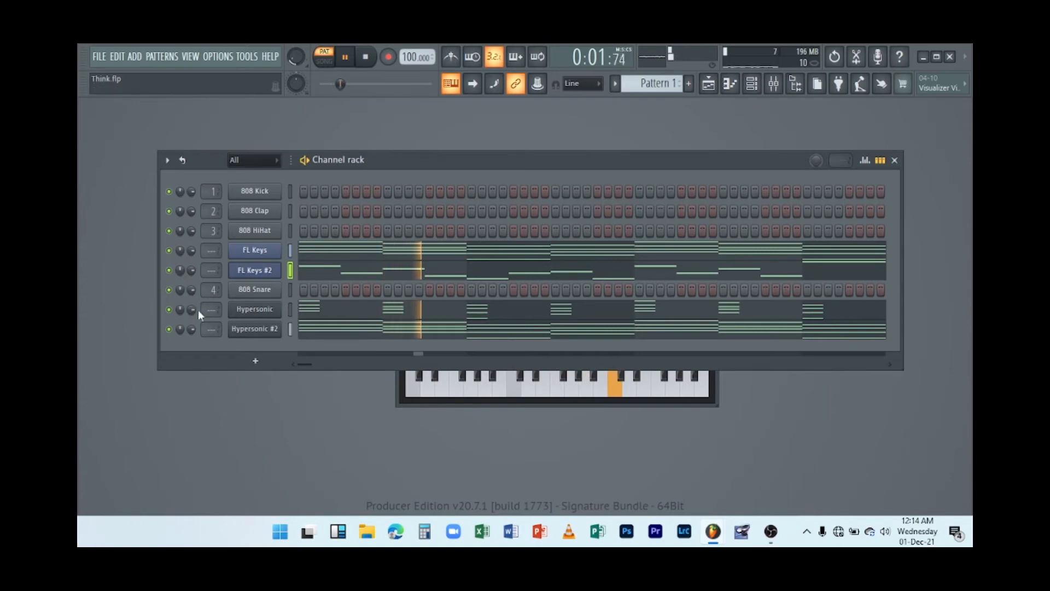
mouse_move(191, 310)
mouse_down()
mouse_move(192, 324)
mouse_move(192, 310)
mouse_up()
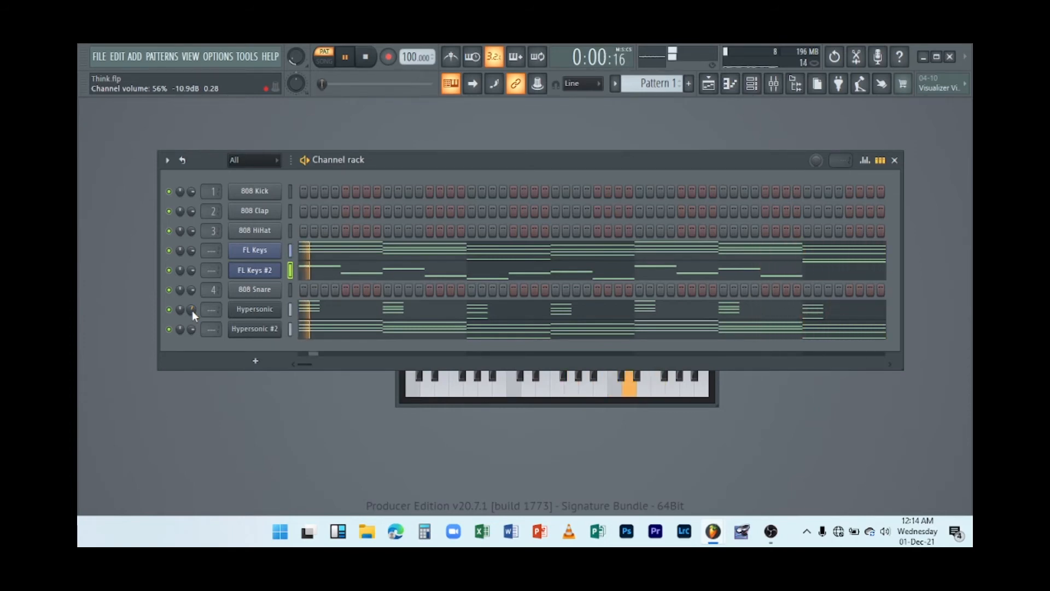
key(space)
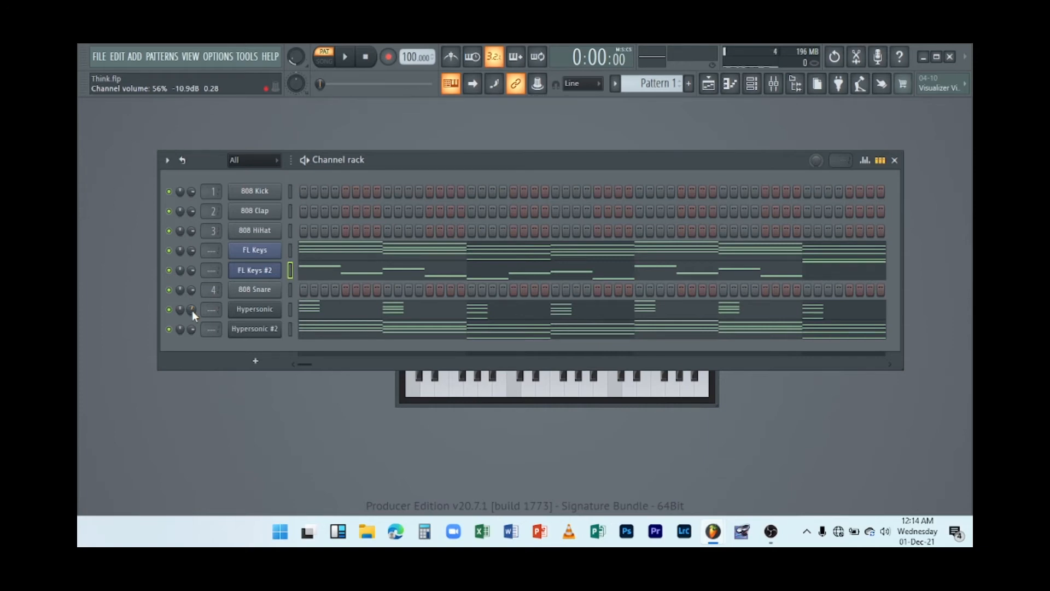
Open the Hypersonic piano roll, select all of its notes and play them back.
click(327, 315)
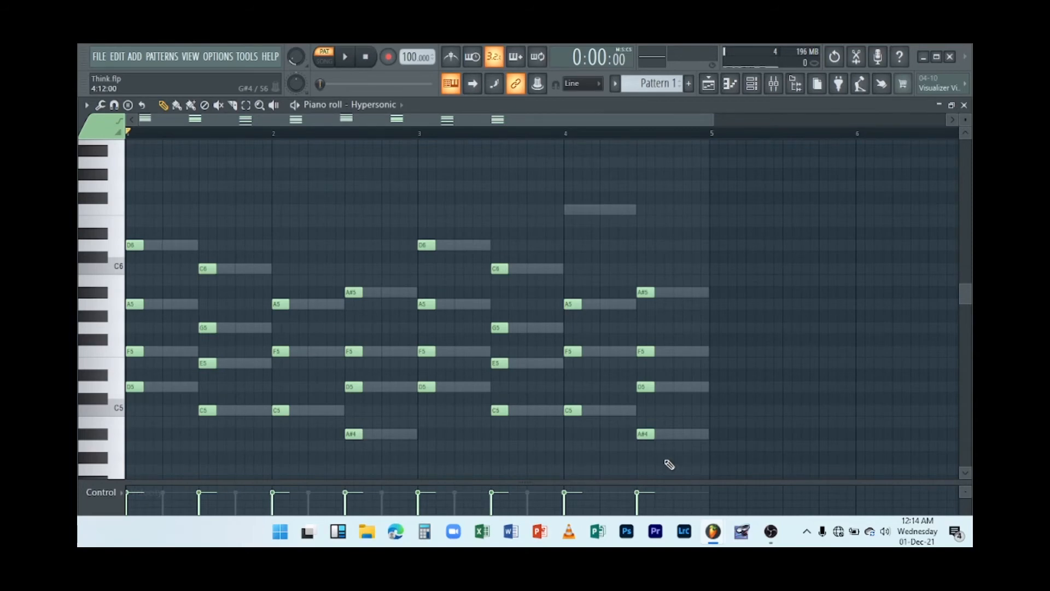
drag(670, 464, 165, 243)
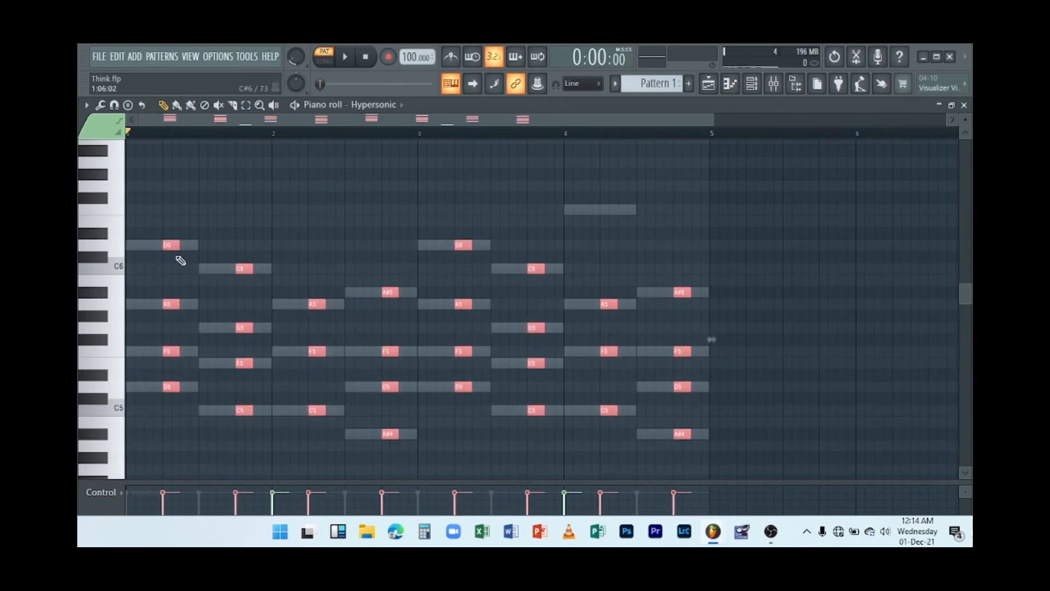
key(space)
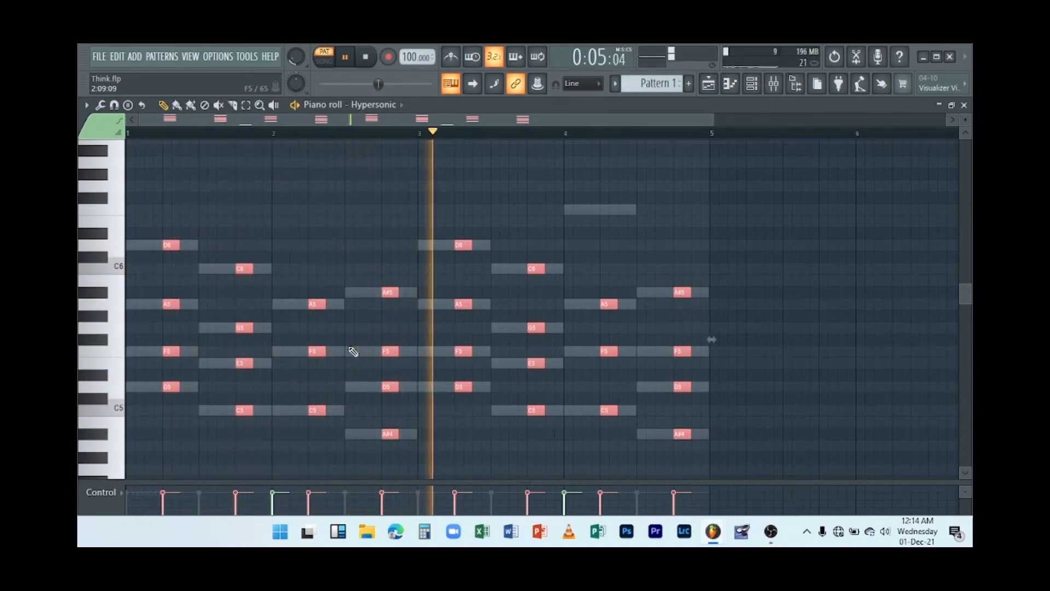
key(space)
Try nudging all Hypersonic notes slightly earlier, then move them back into place.
key(space)
key(space)
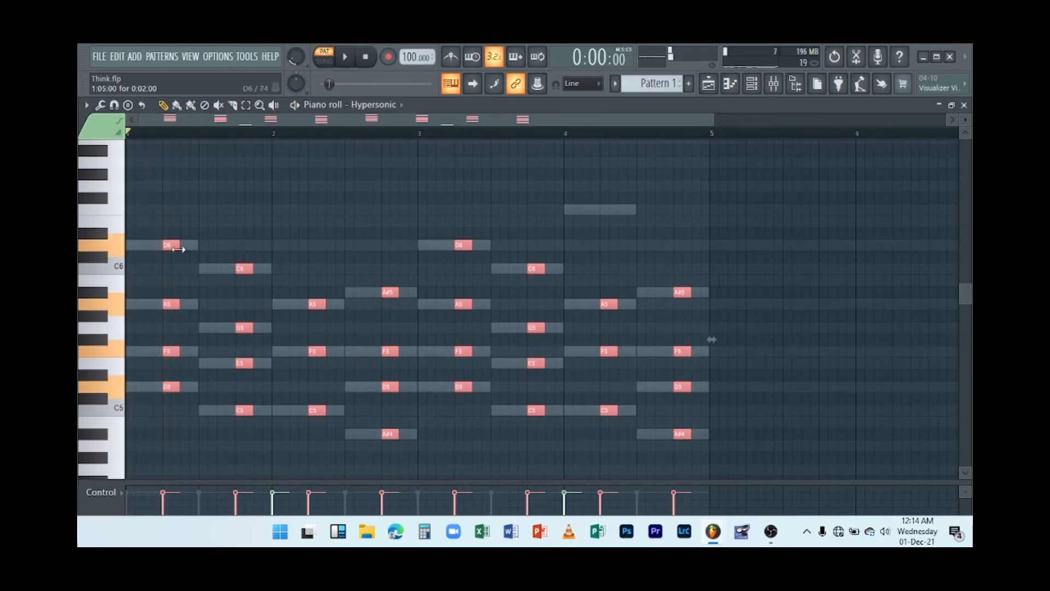
drag(171, 244, 153, 244)
key(space)
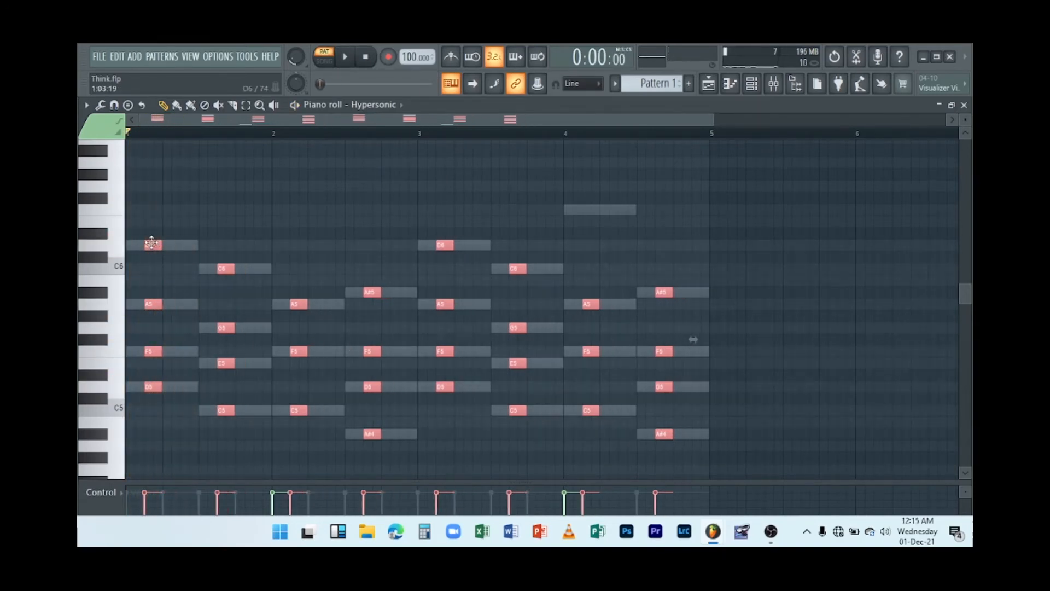
key(space)
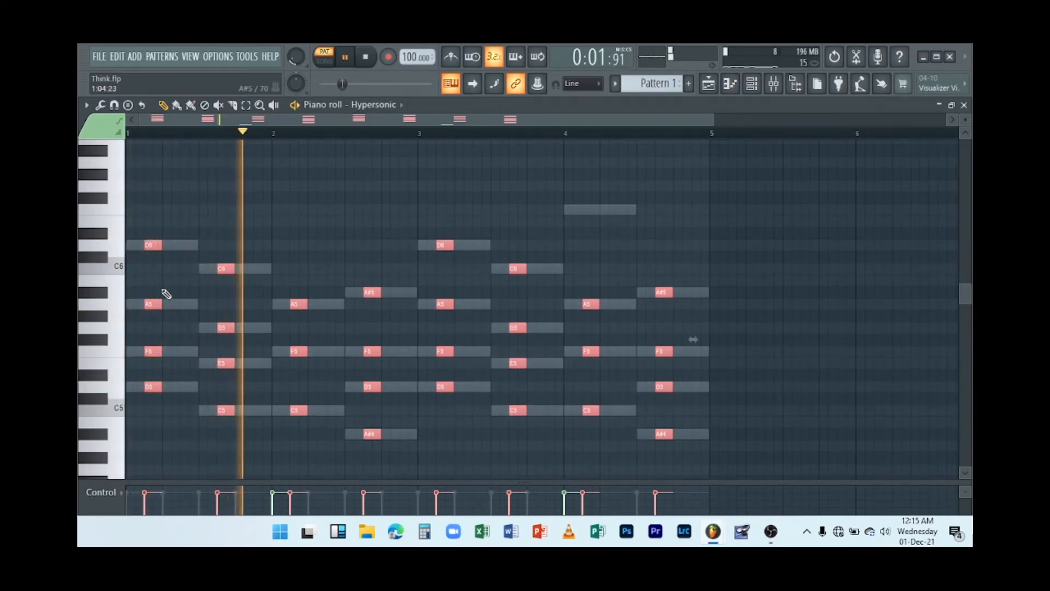
key(space)
mouse_move(146, 247)
mouse_down()
mouse_move(165, 258)
mouse_move(164, 245)
mouse_up()
key(space)
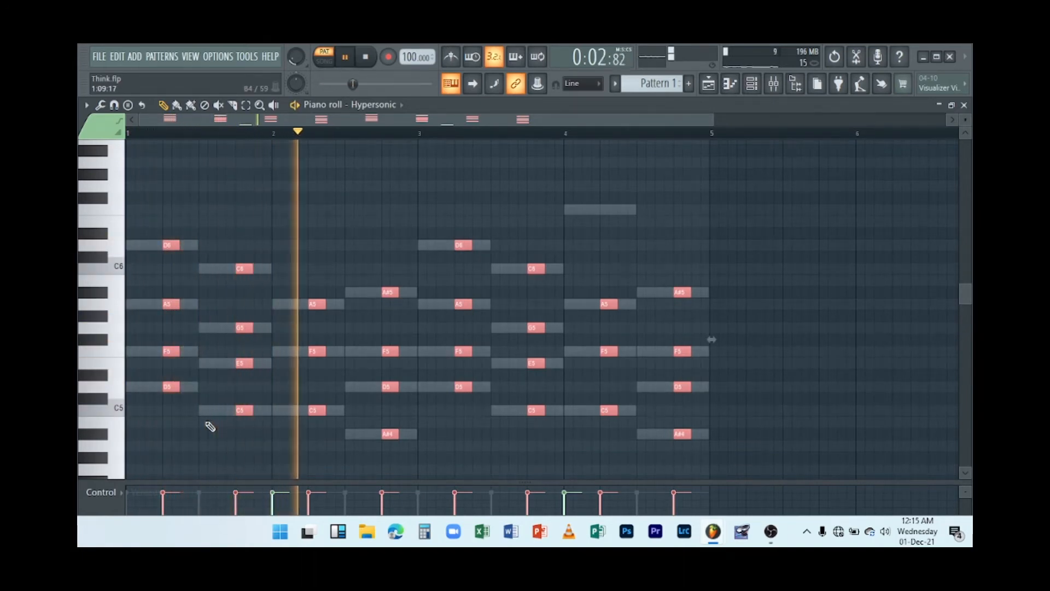
Stop playback, close the Hypersonic piano roll and clone the Hypersonic #2 channel.
key(space)
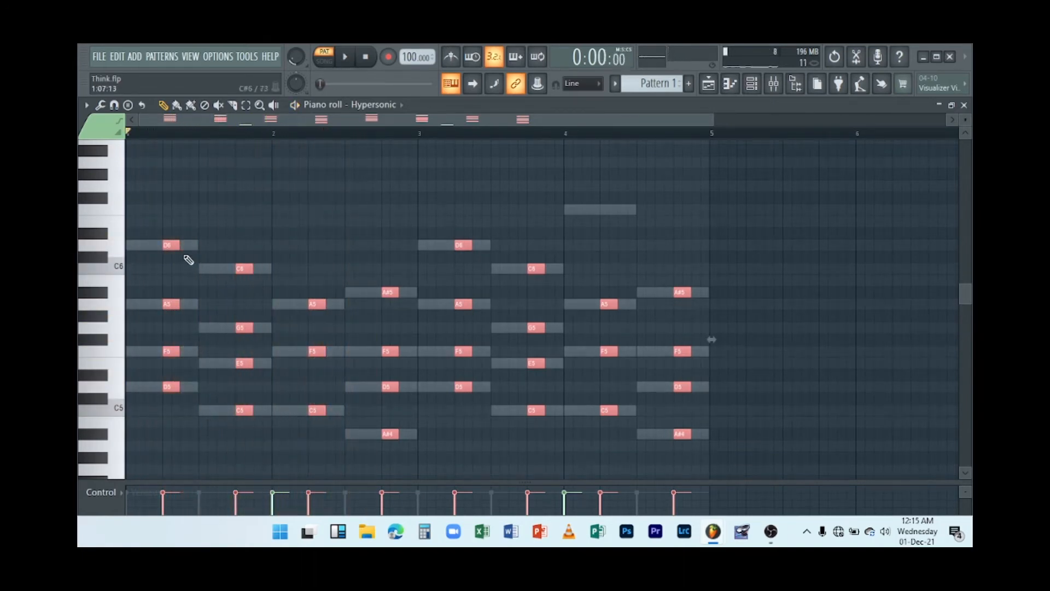
drag(172, 244, 133, 233)
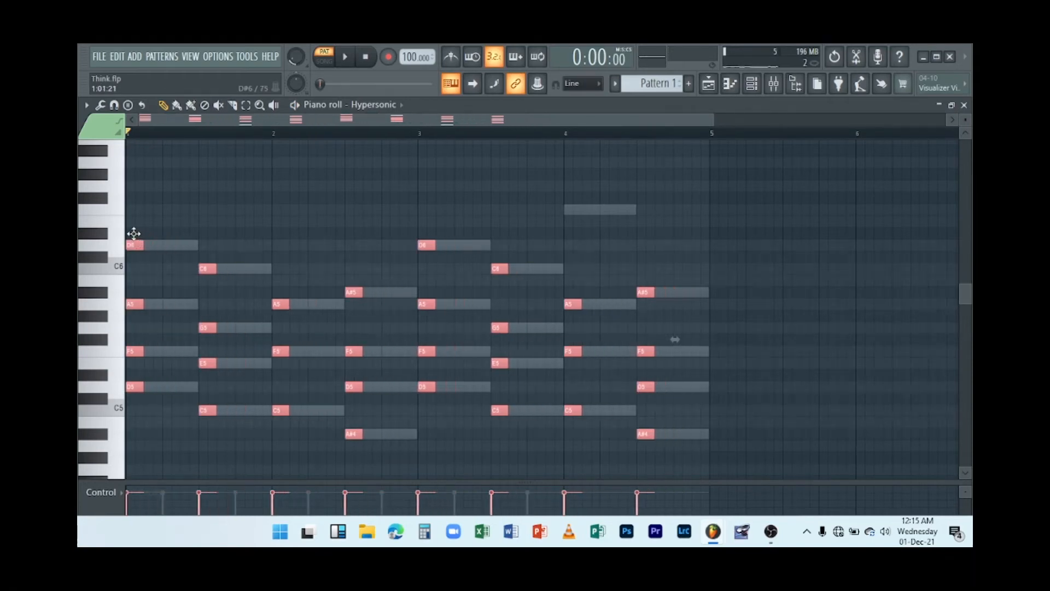
click(964, 105)
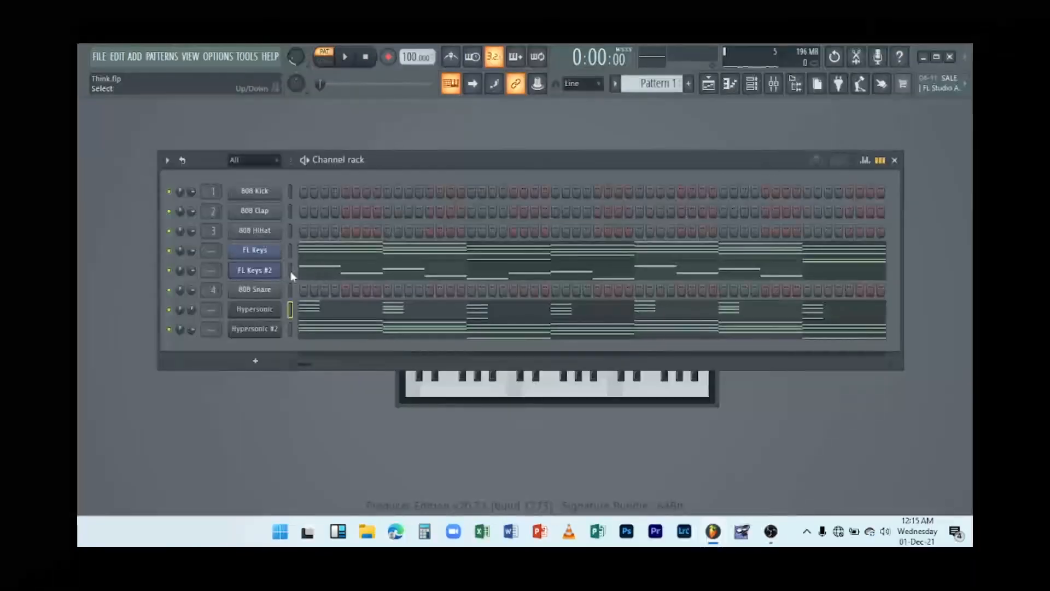
right_click(275, 333)
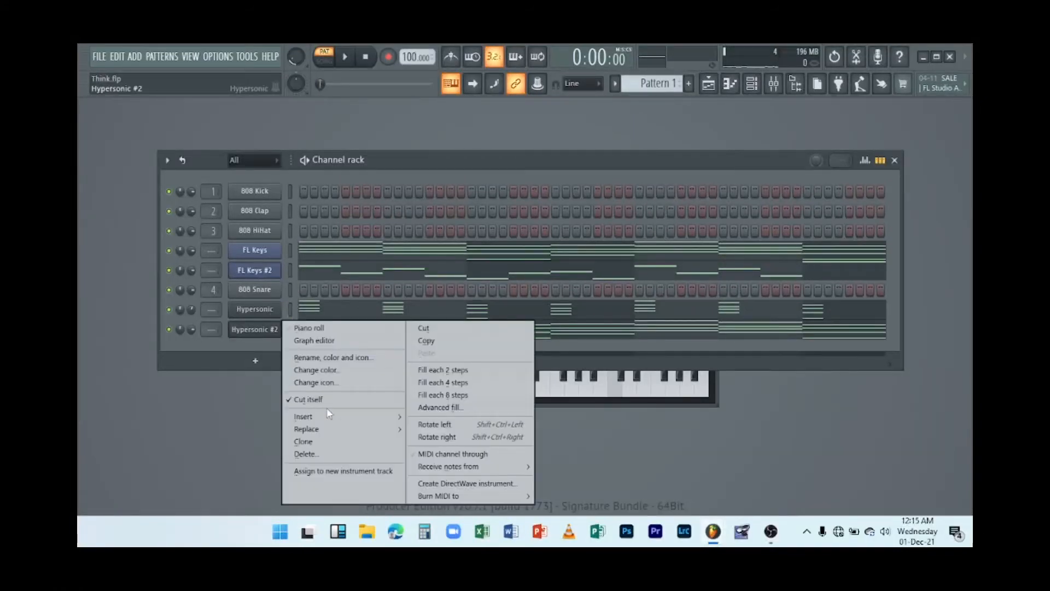
click(335, 441)
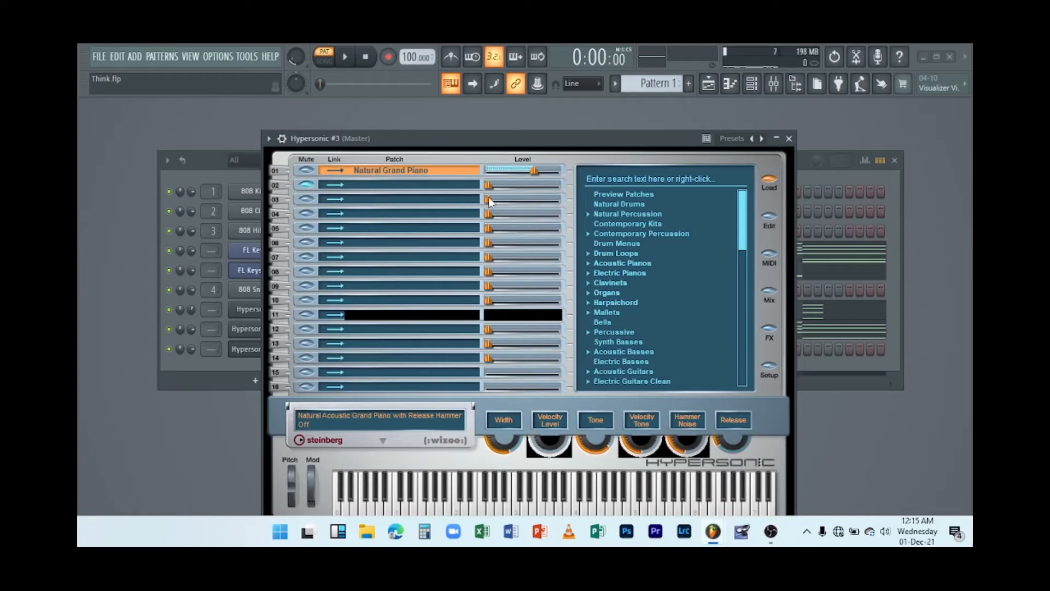
Search the cloned Hypersonic #3 presets for marimba, load the Marimba Delays patch and close the plugin.
click(632, 178)
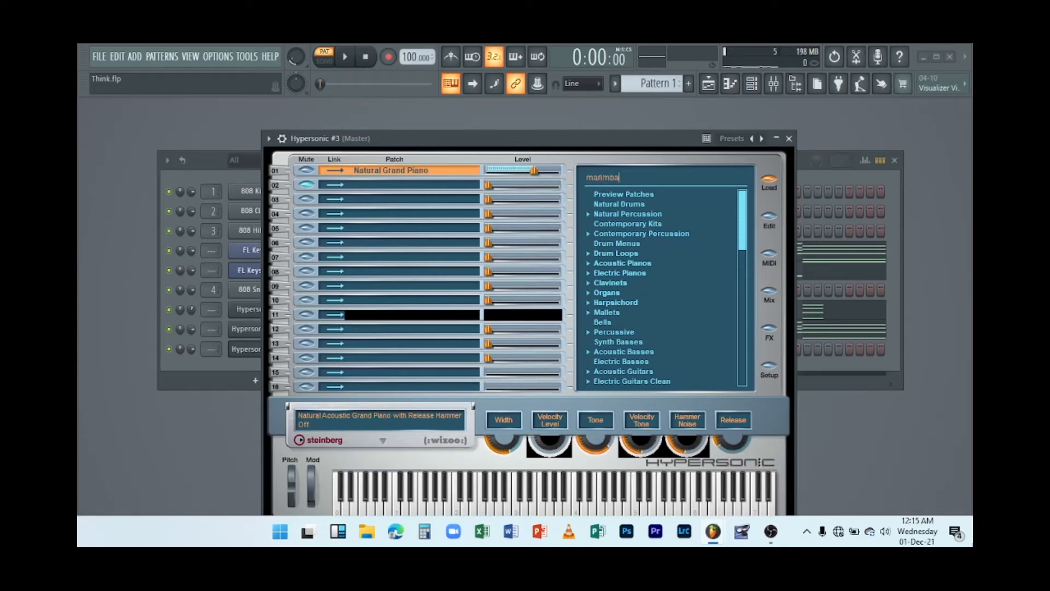
key(Return)
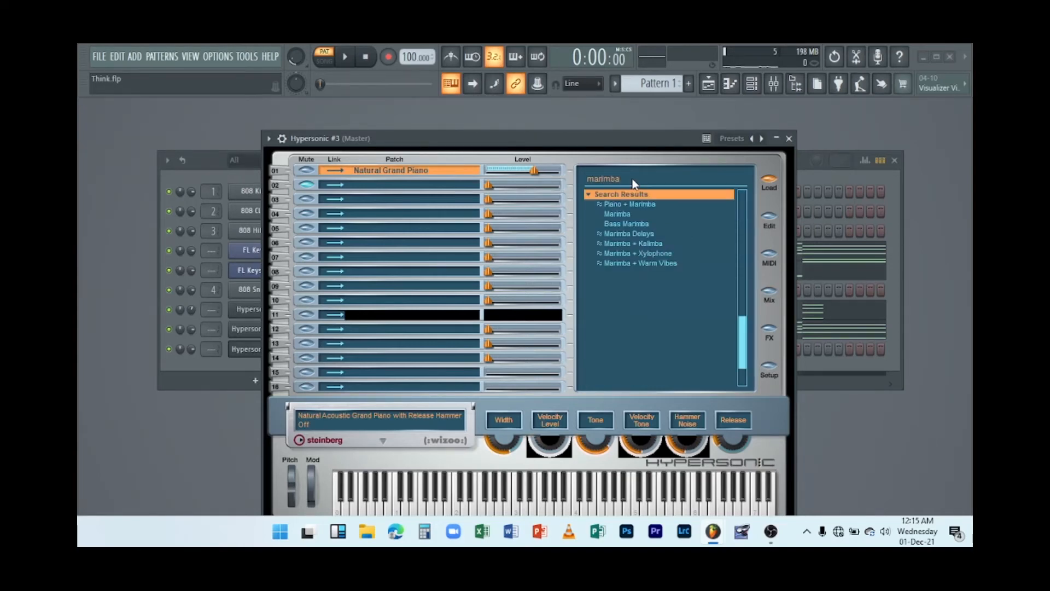
click(644, 238)
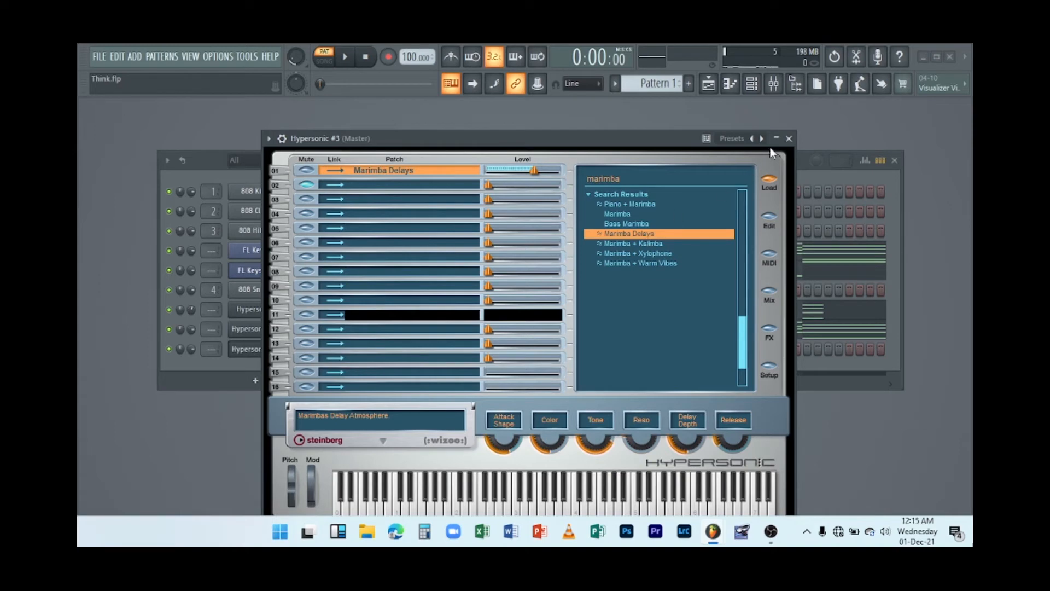
click(788, 139)
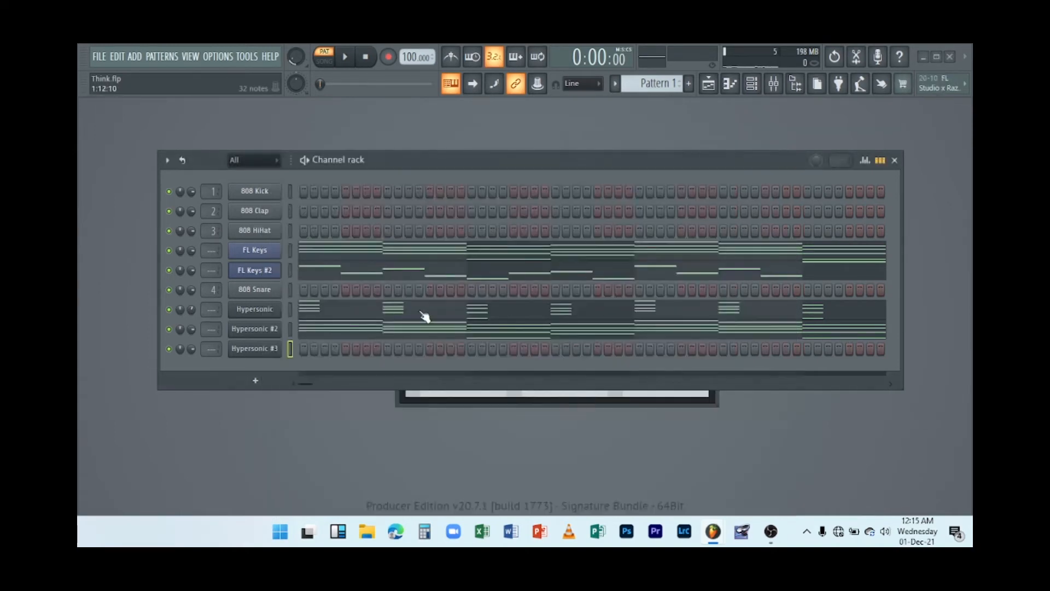
Open the Hypersonic #3 piano roll and add a D6 note at the start of bar 1, previewing it.
right_click(275, 350)
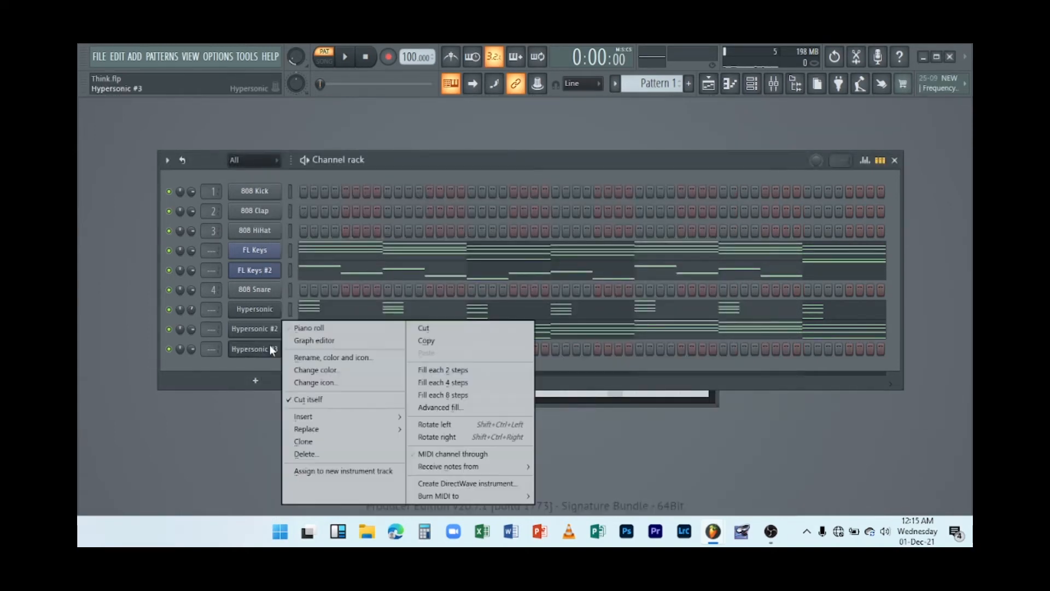
click(294, 329)
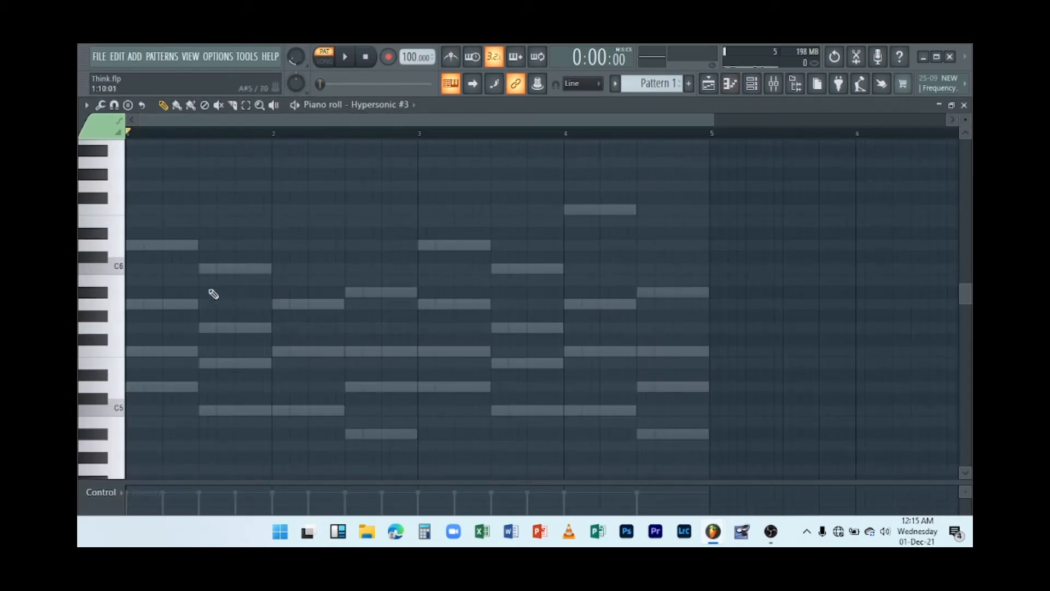
click(165, 246)
key(space)
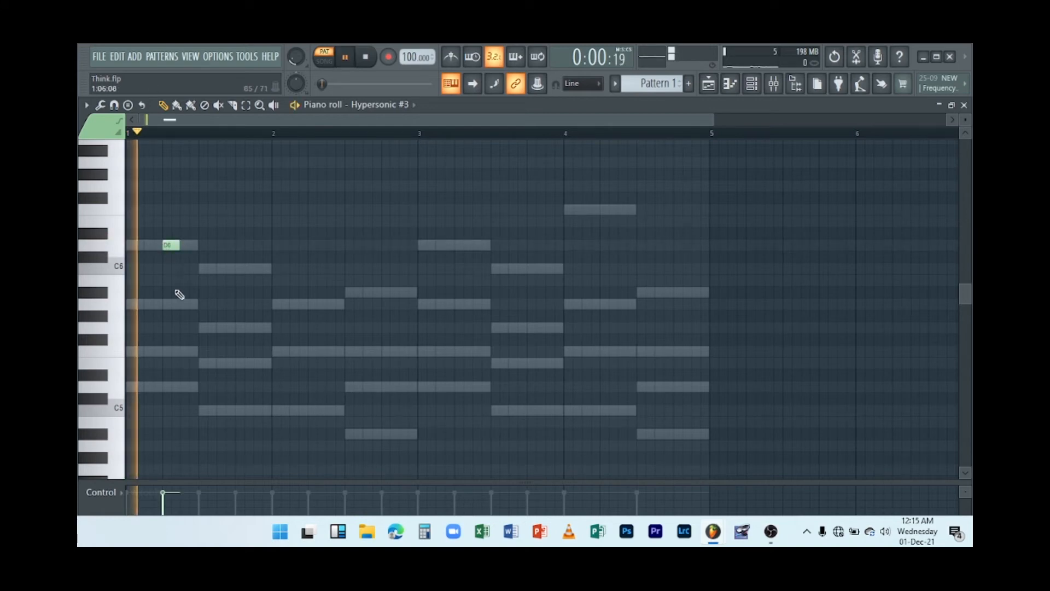
key(space)
Add A5, F5 and D5 notes beneath the D6 to complete the first chord and preview it.
click(170, 304)
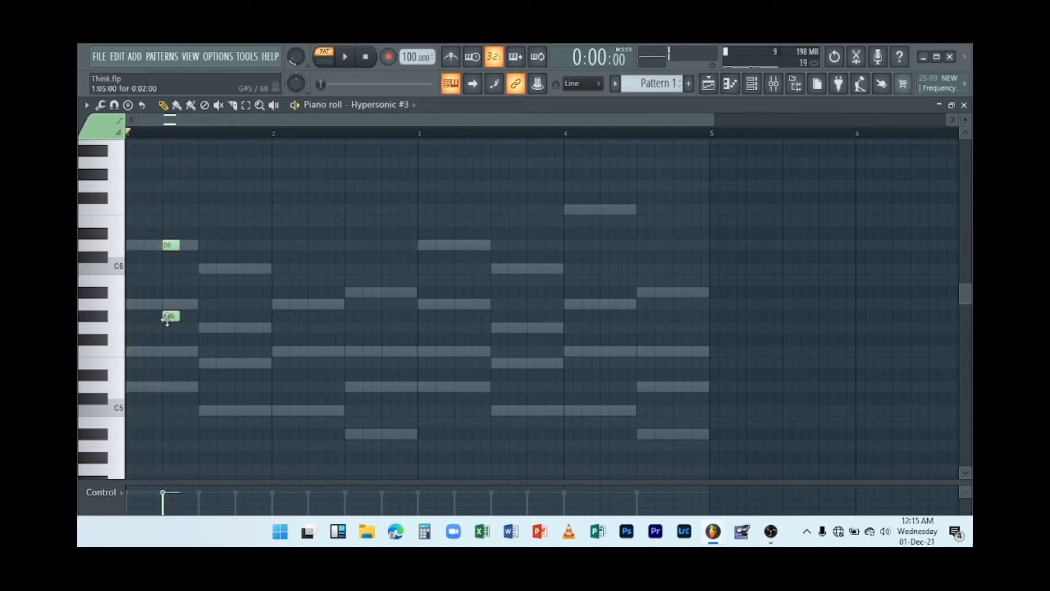
click(171, 351)
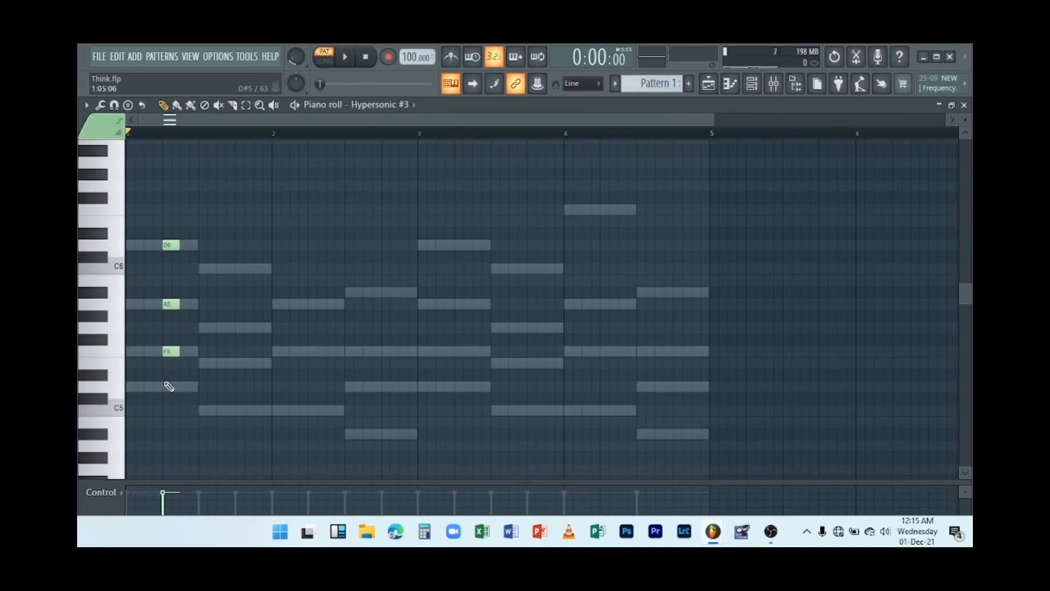
click(169, 386)
key(space)
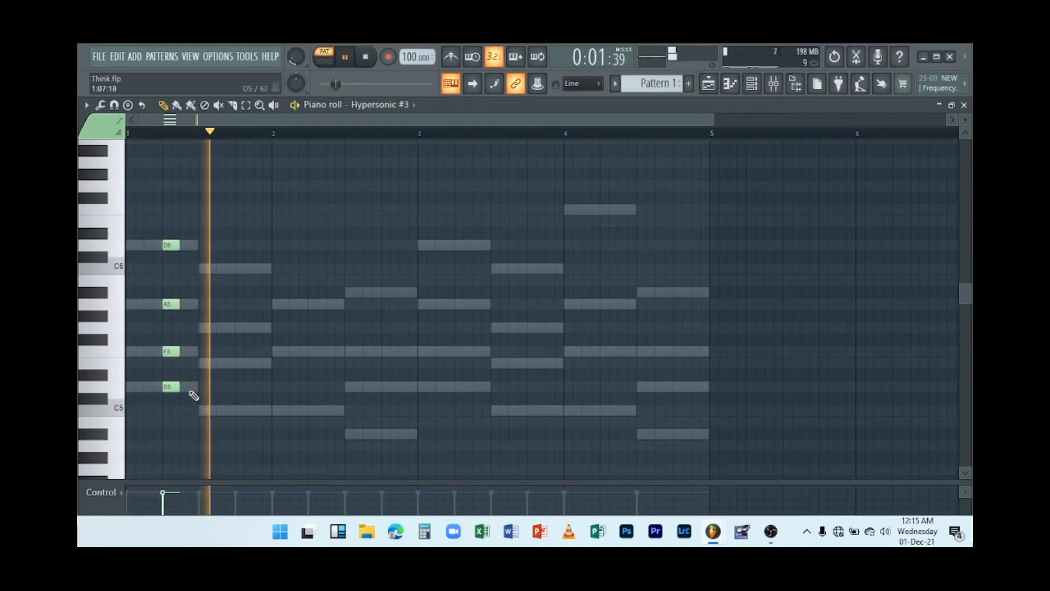
key(space)
key(space)
Add a C6, G5, E5 and C5 chord in the second half of bar 1.
click(236, 268)
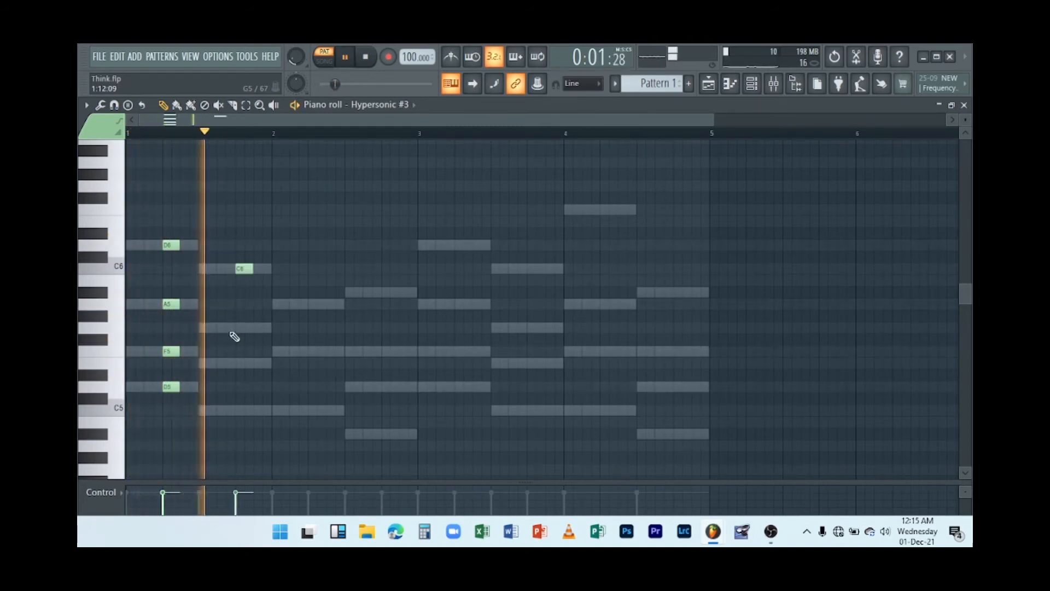
click(238, 339)
key(space)
drag(239, 334, 239, 327)
click(238, 363)
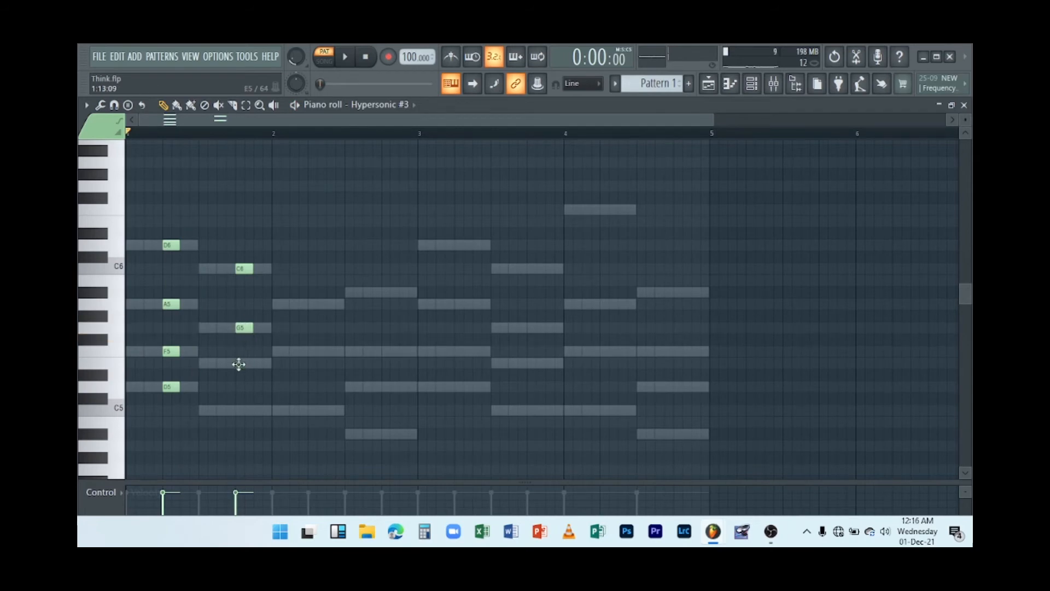
click(238, 410)
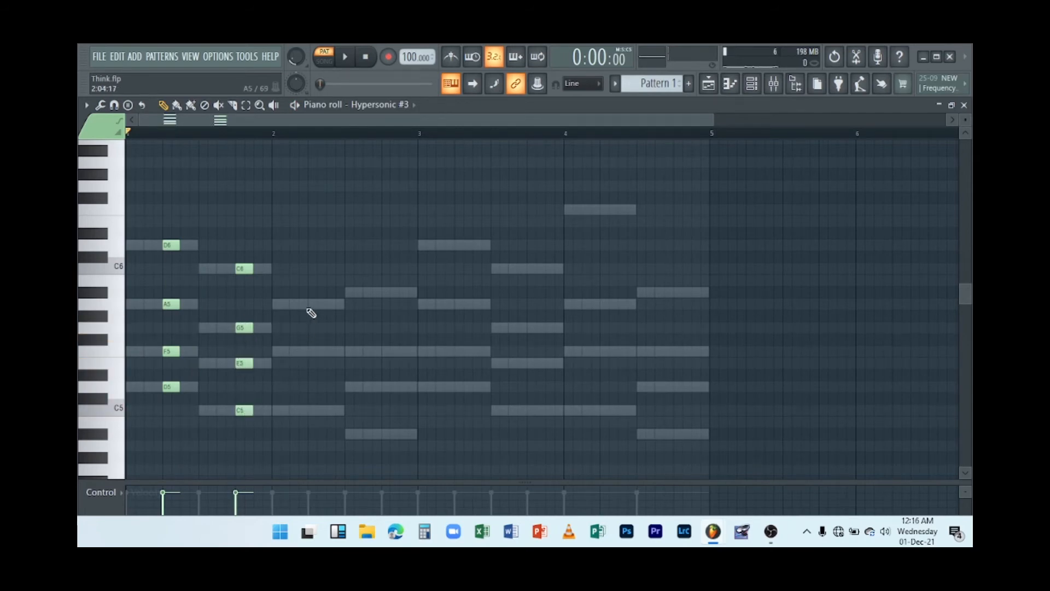
Add an A5, F5, C5 chord at bar 2 and an A#5, F5, D5, A#4 chord in its second half.
click(312, 304)
click(317, 350)
click(317, 410)
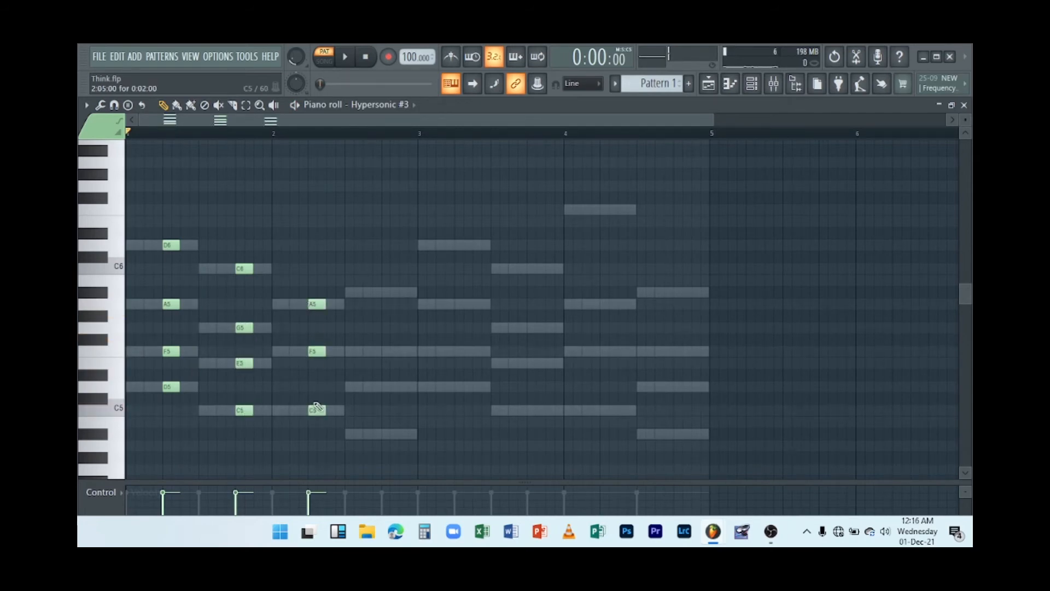
click(383, 292)
click(385, 351)
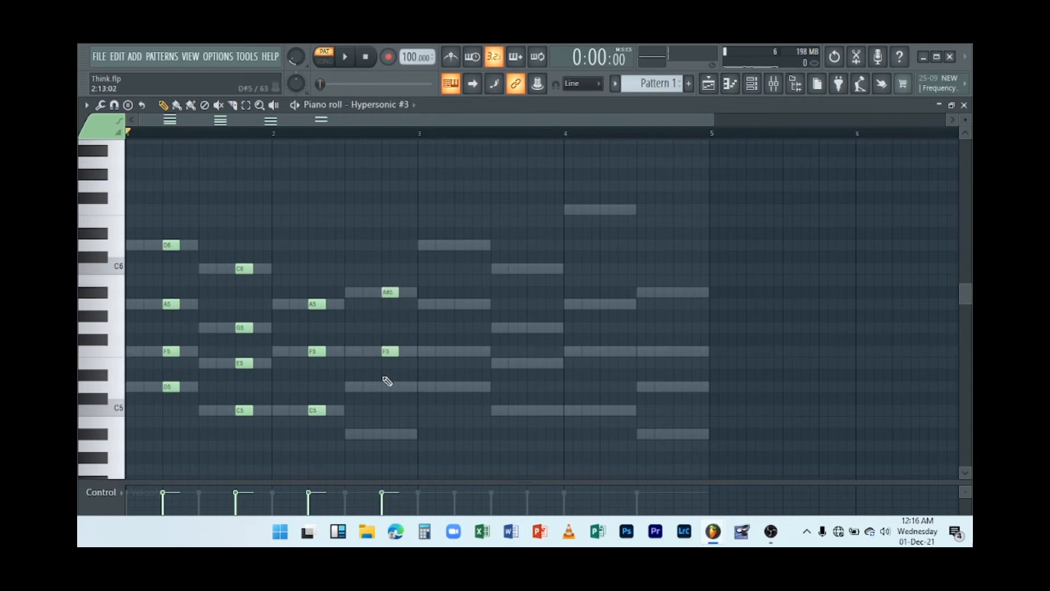
click(385, 386)
click(386, 435)
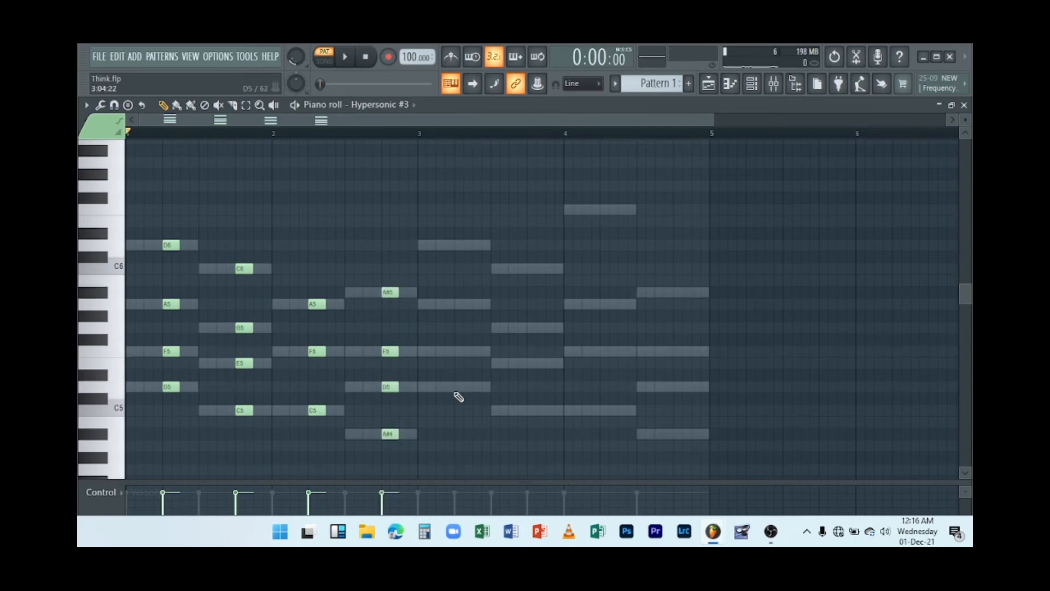
Select the notes of bars 1–2, duplicate them into bars 3–4 and play the pattern.
drag(417, 446, 125, 185)
key(ctrl+b)
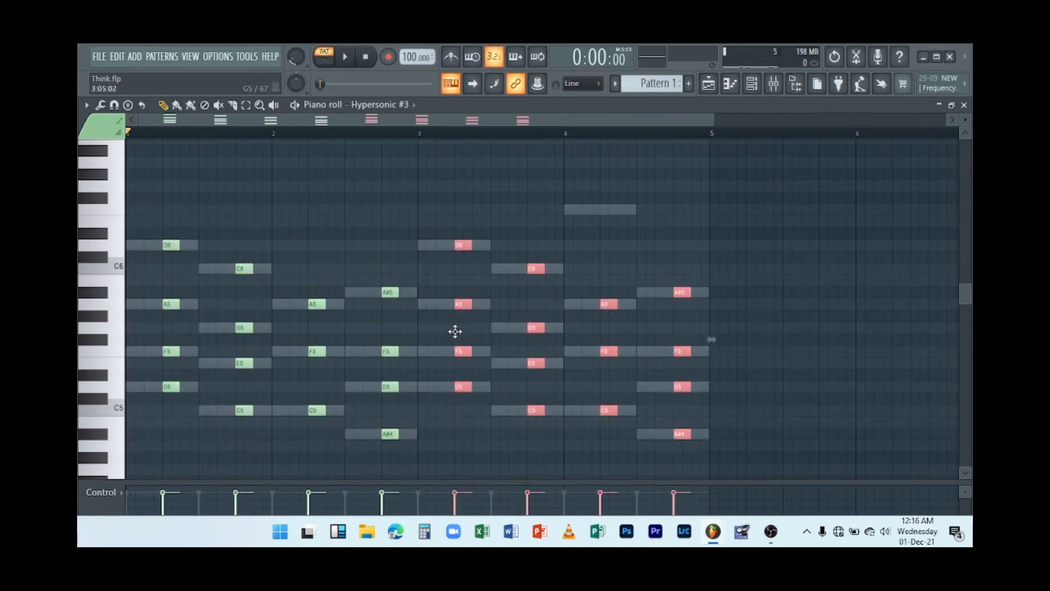
key(space)
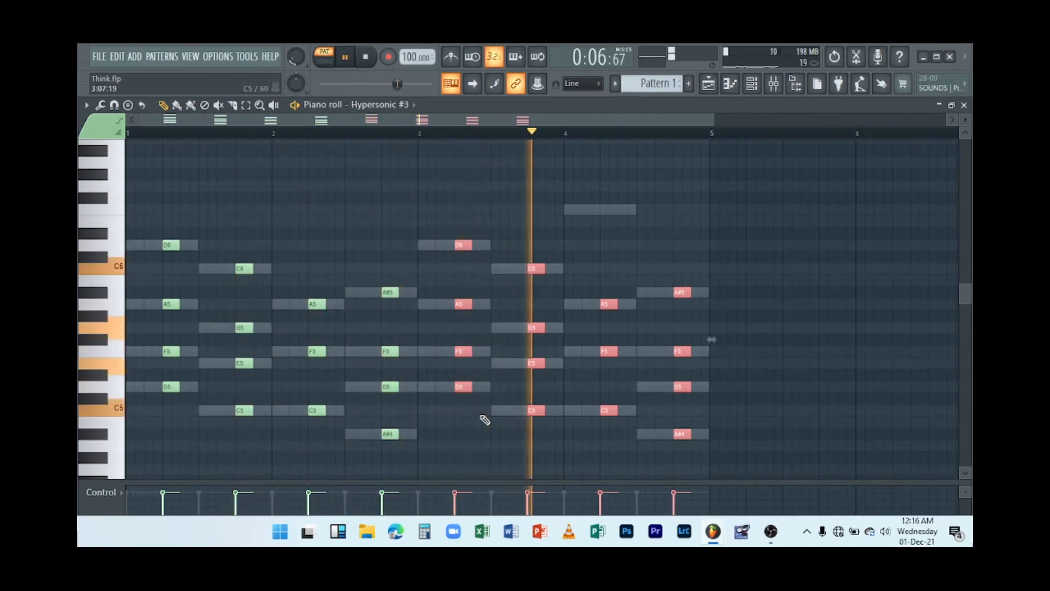
Close the piano roll and lower the Hypersonic #3 channel volume slightly, playing the pattern back.
click(964, 105)
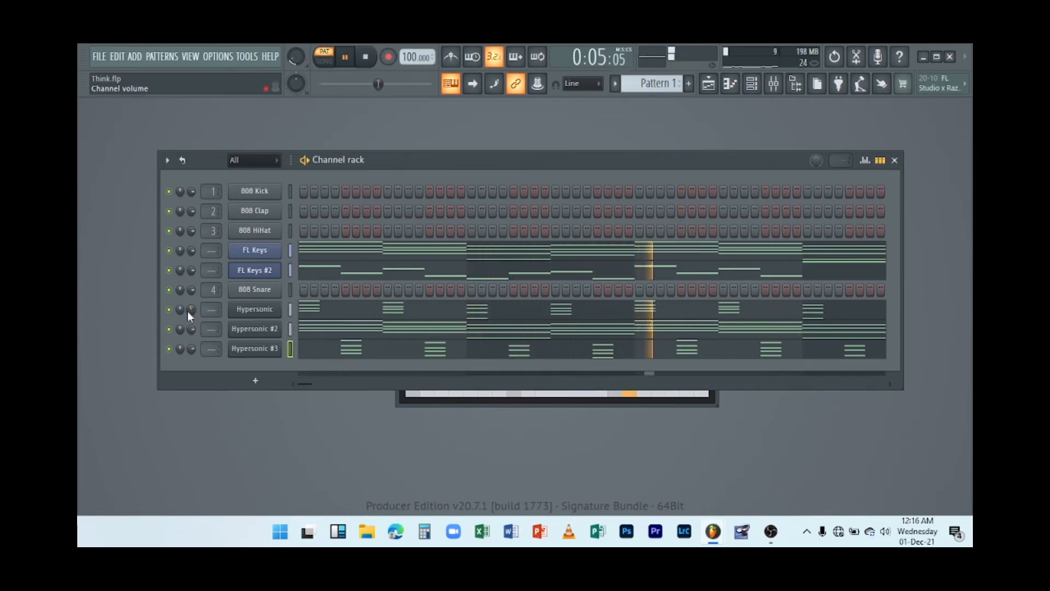
key(space)
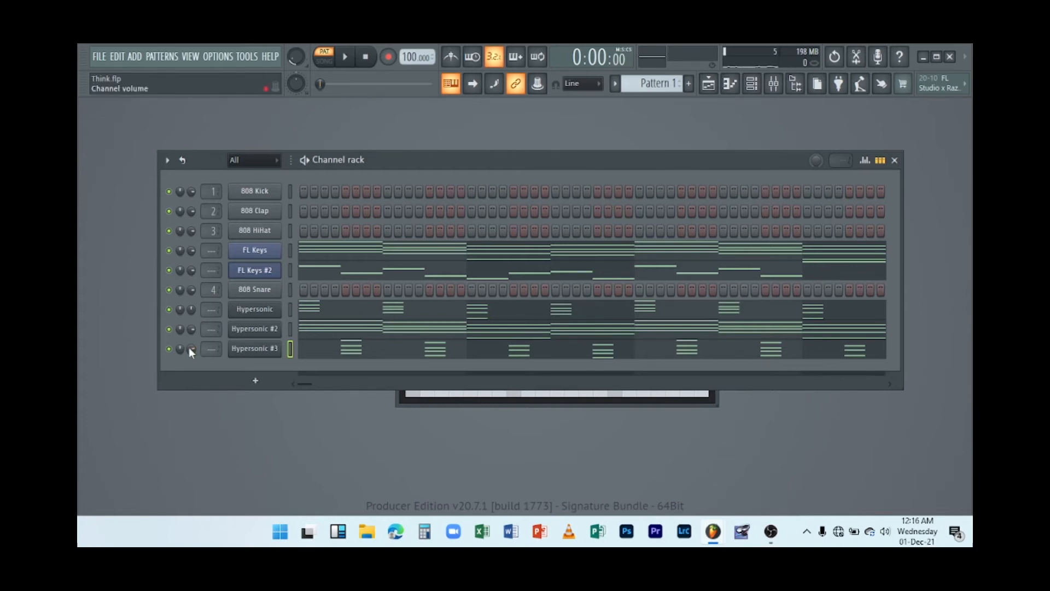
drag(190, 348, 191, 352)
key(space)
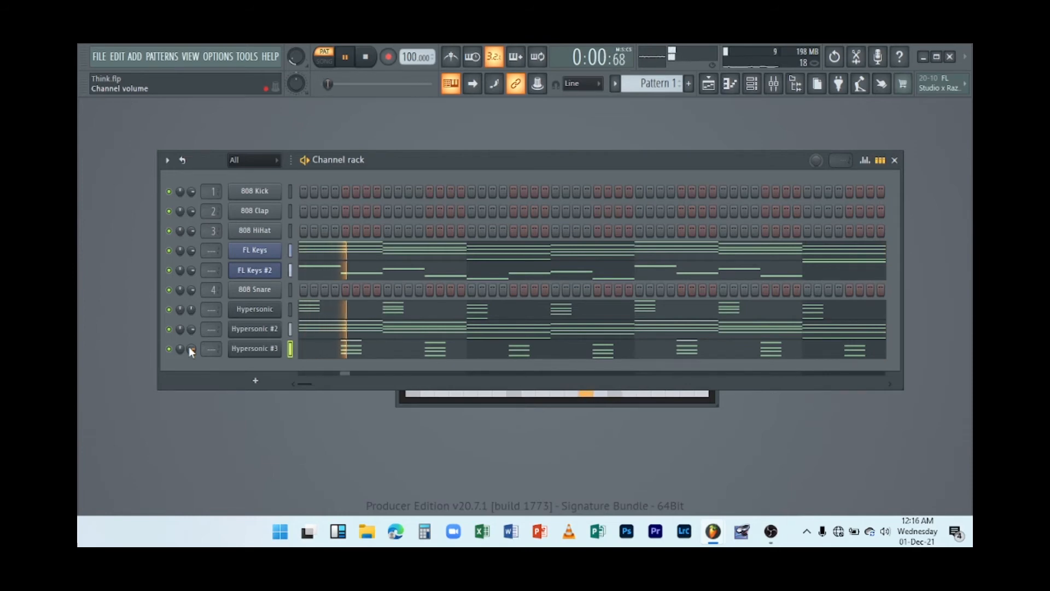
key(space)
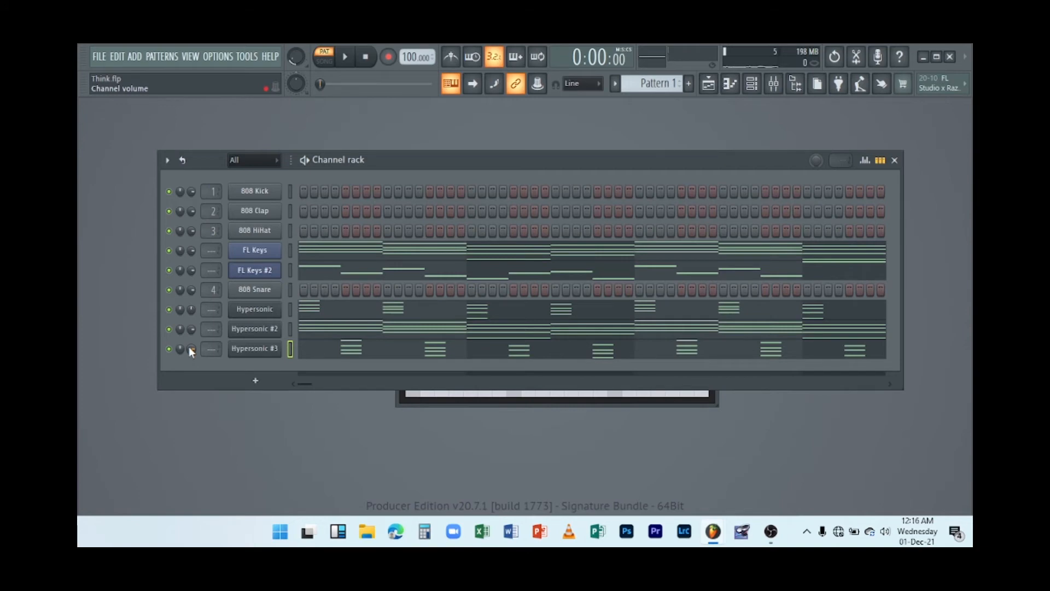
Solo the FL Keys #2 channel, then unmute Hypersonic #3 and Hypersonic and play them together.
right_click(174, 270)
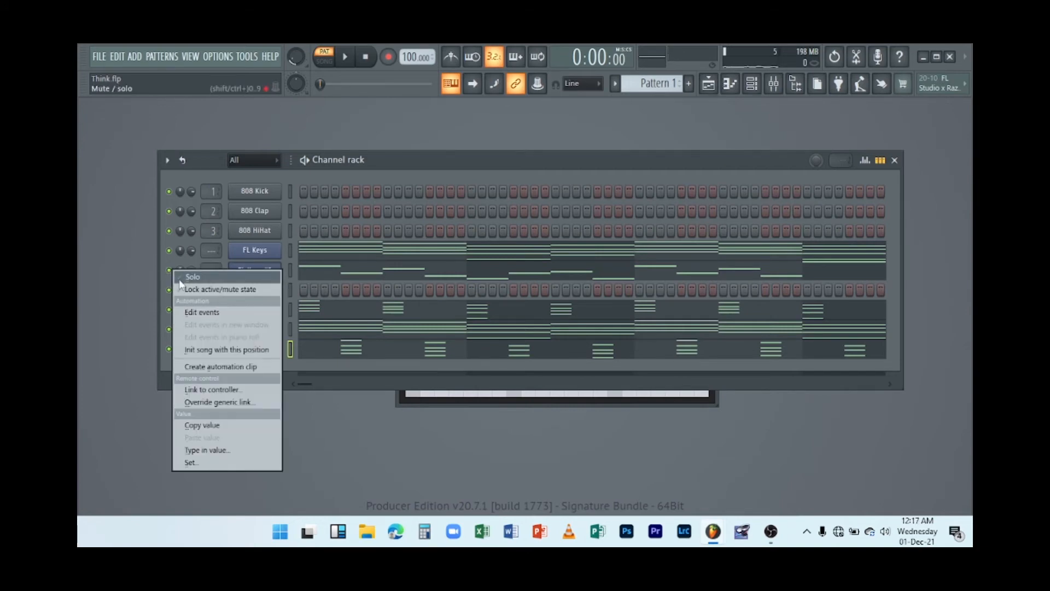
click(179, 279)
key(space)
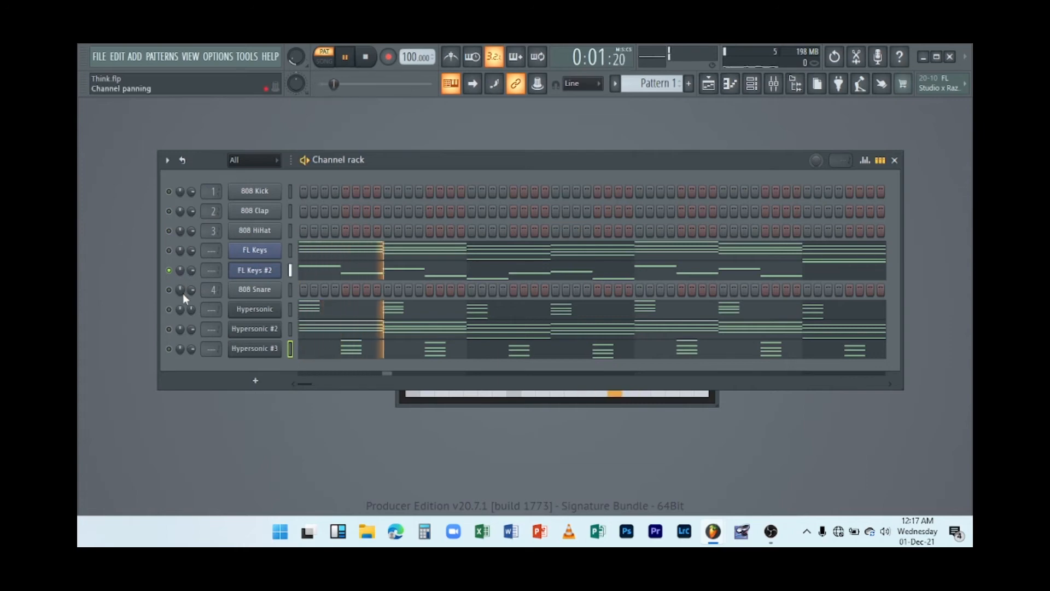
click(170, 351)
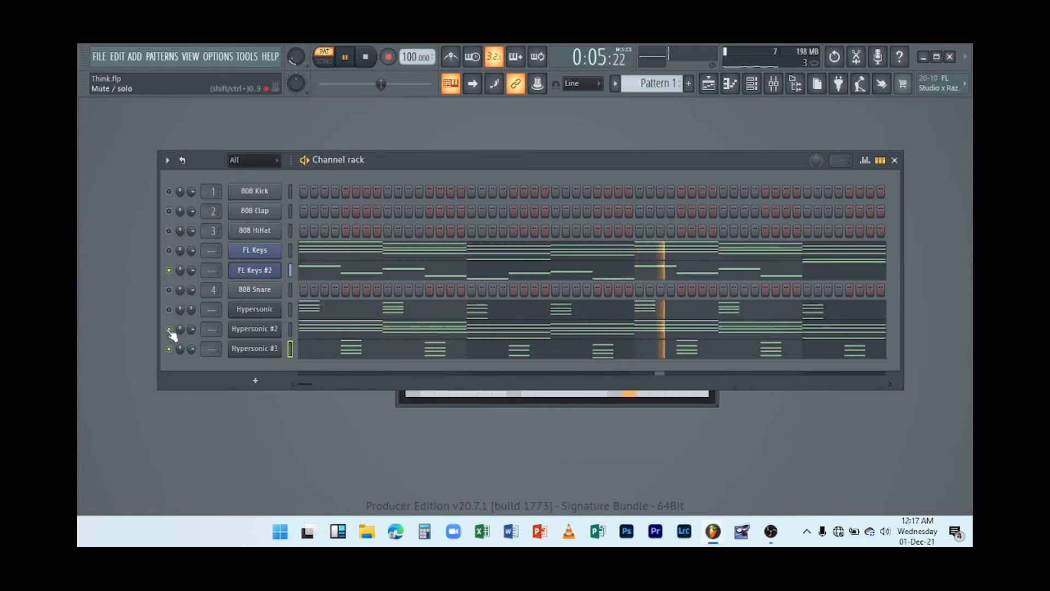
click(168, 310)
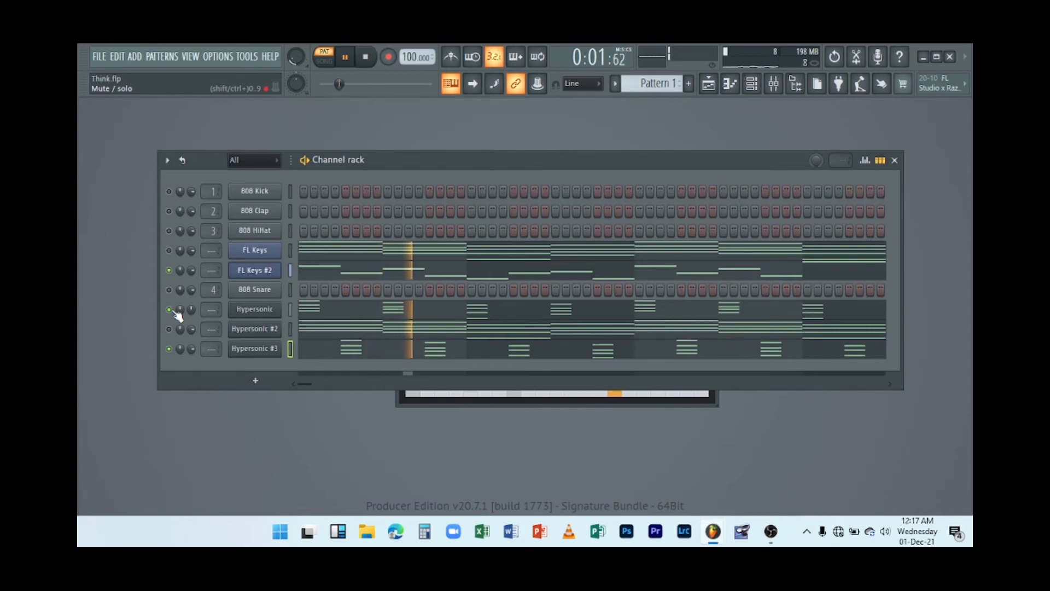
key(space)
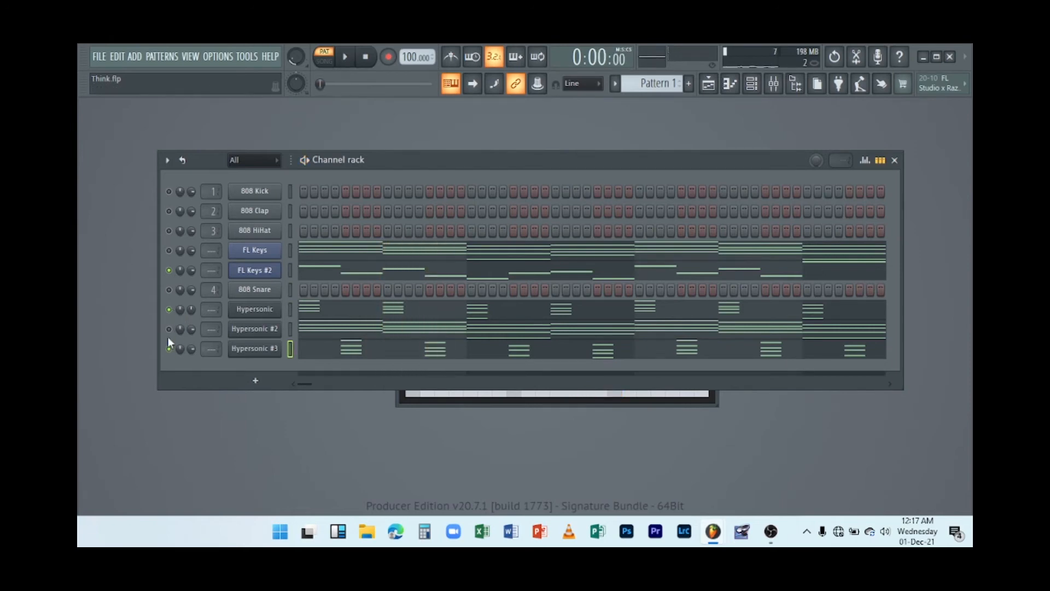
Unmute the Hypersonic #2 and FL Keys channels too and play the combined parts.
click(169, 329)
click(169, 250)
key(space)
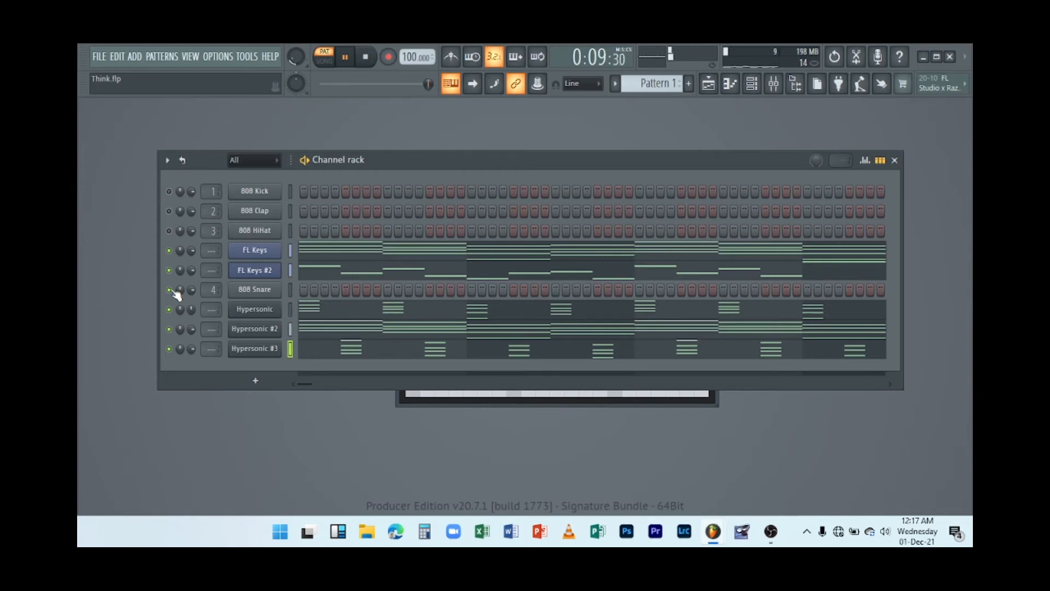
key(space)
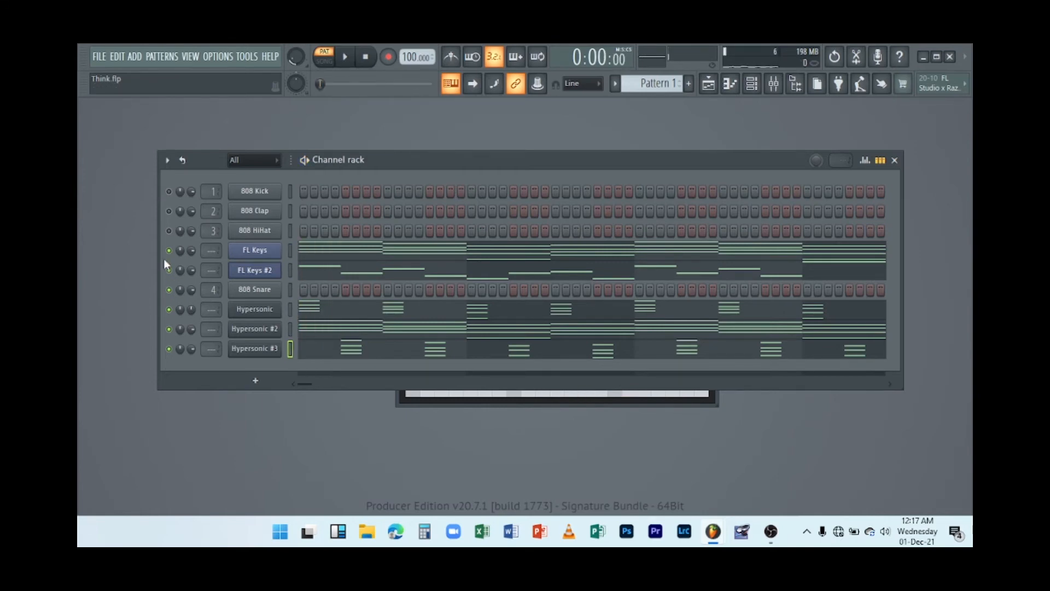
Clone the Hypersonic #3 channel and load the Swoosh Organ Pad patch into the new Hypersonic #4 instrument.
right_click(259, 350)
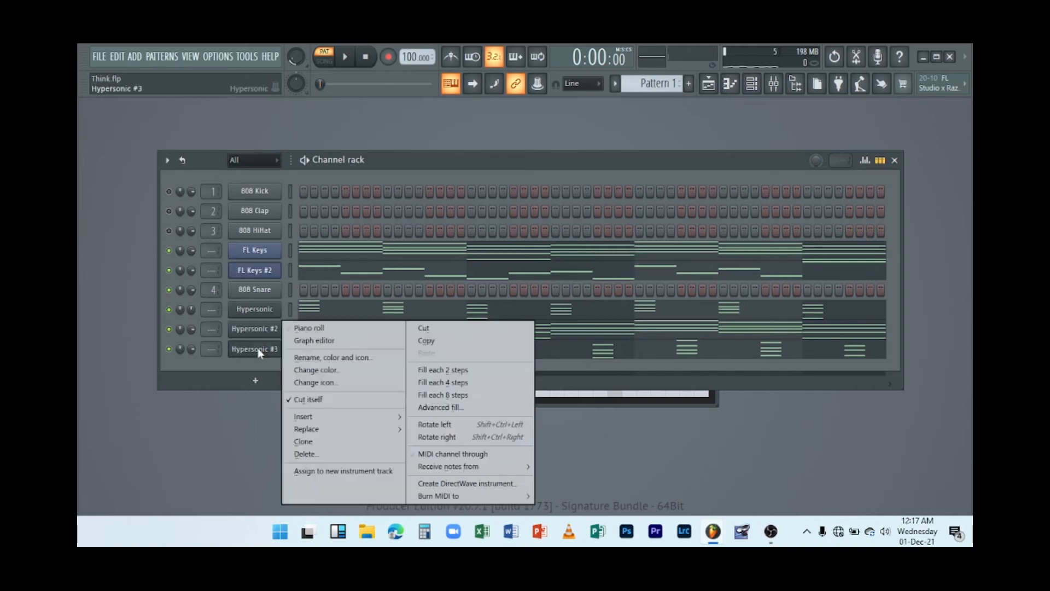
click(331, 445)
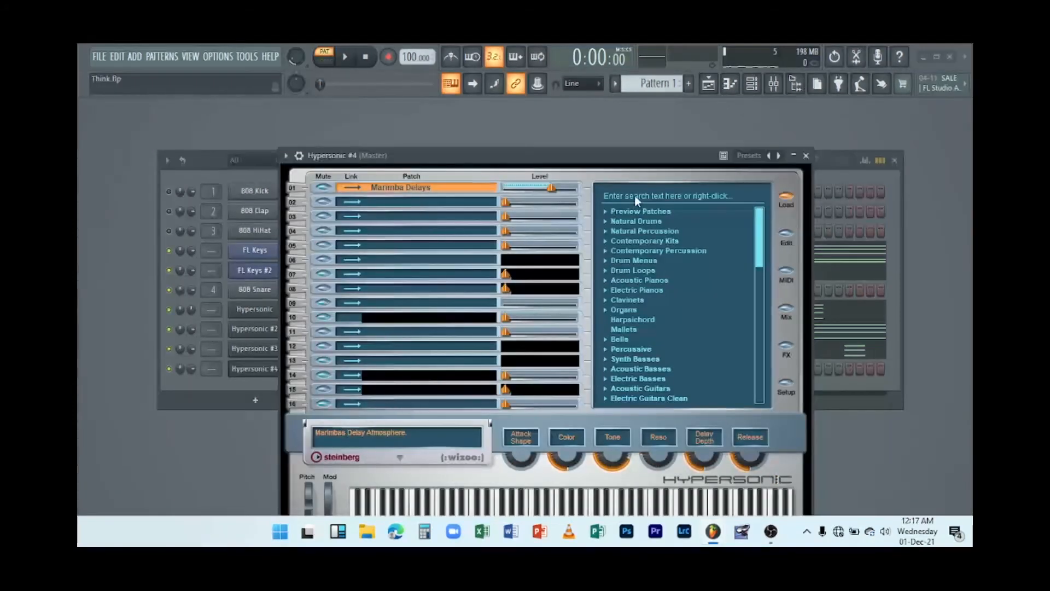
click(636, 197)
key(Return)
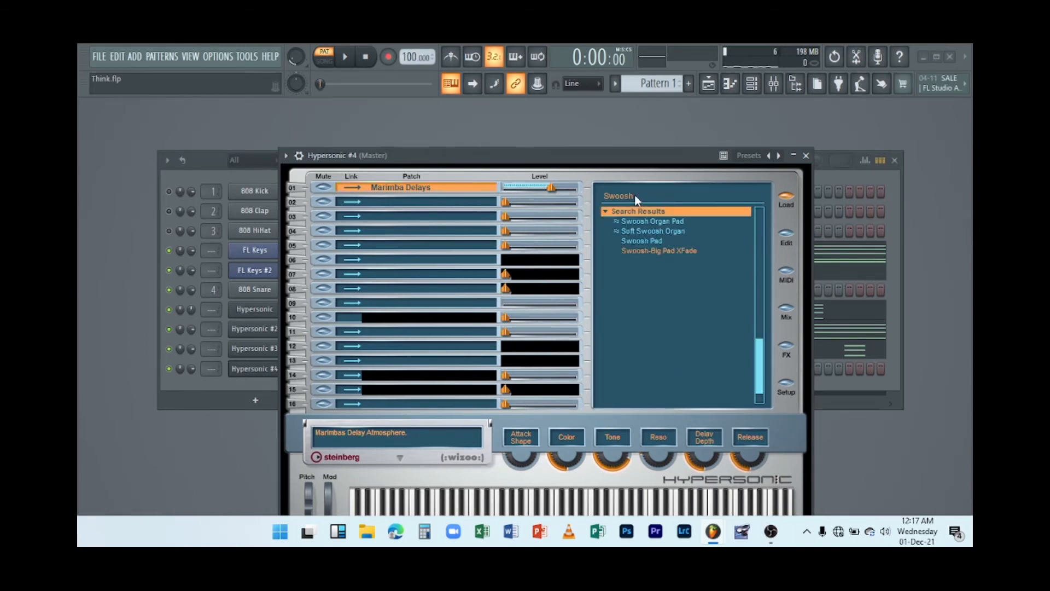
double_click(647, 223)
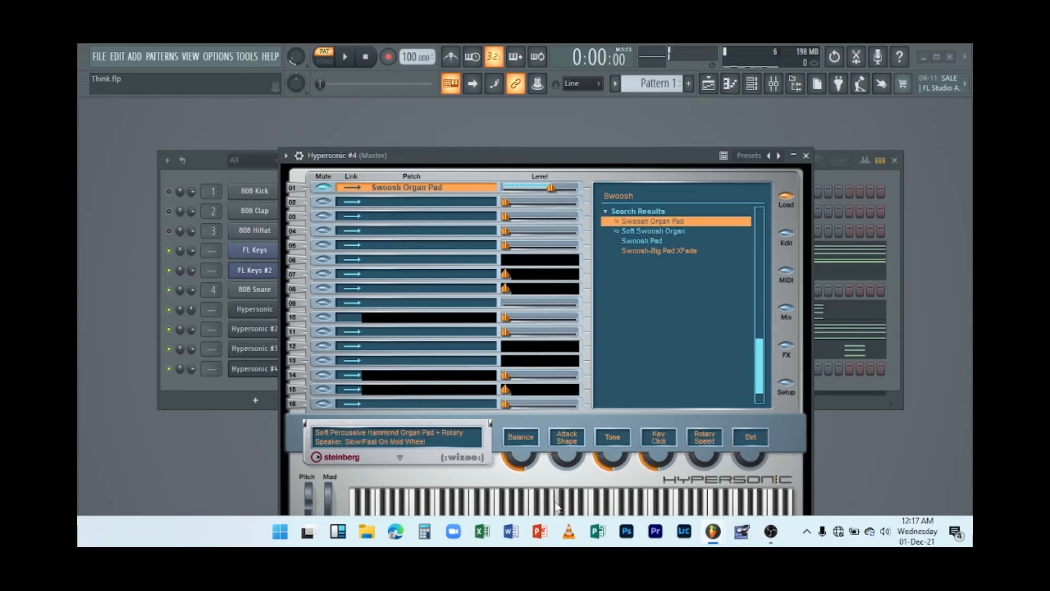
click(805, 157)
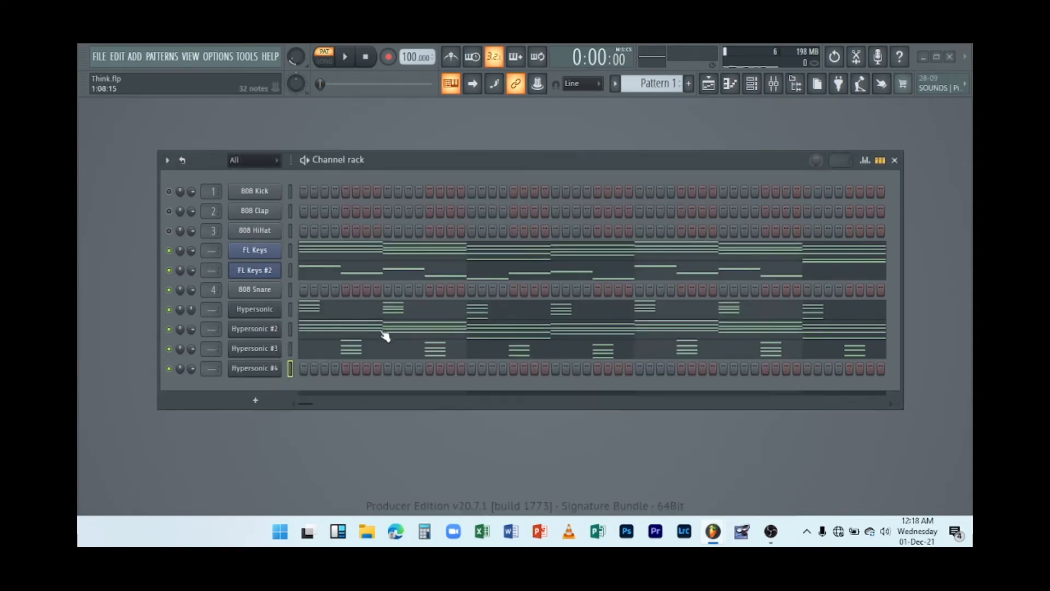
Cut the Hypersonic #3 notes, paste them into Hypersonic #4 and play the pattern.
right_click(263, 351)
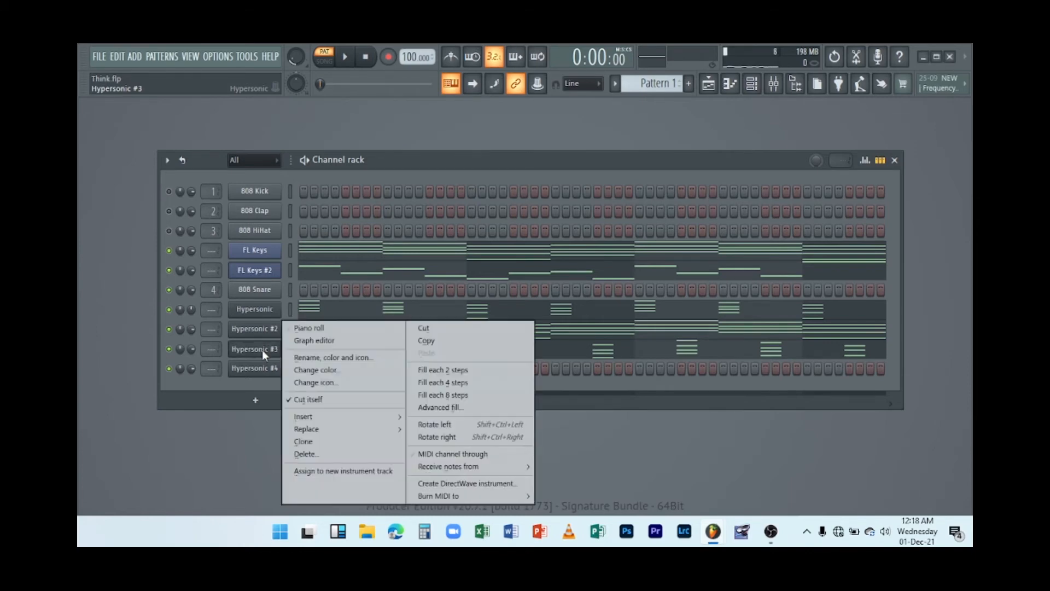
click(426, 329)
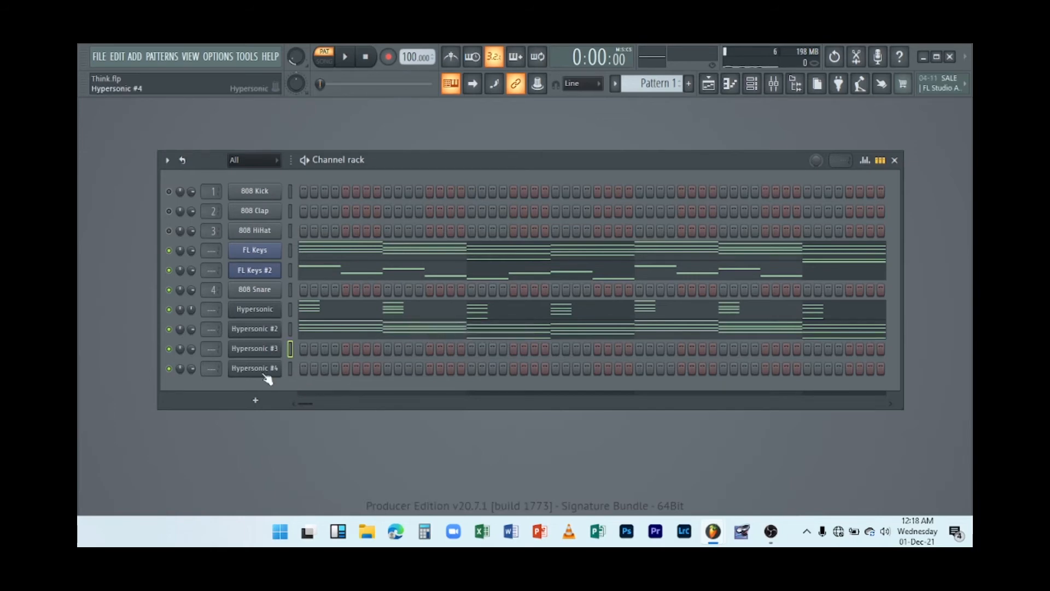
right_click(262, 370)
click(421, 352)
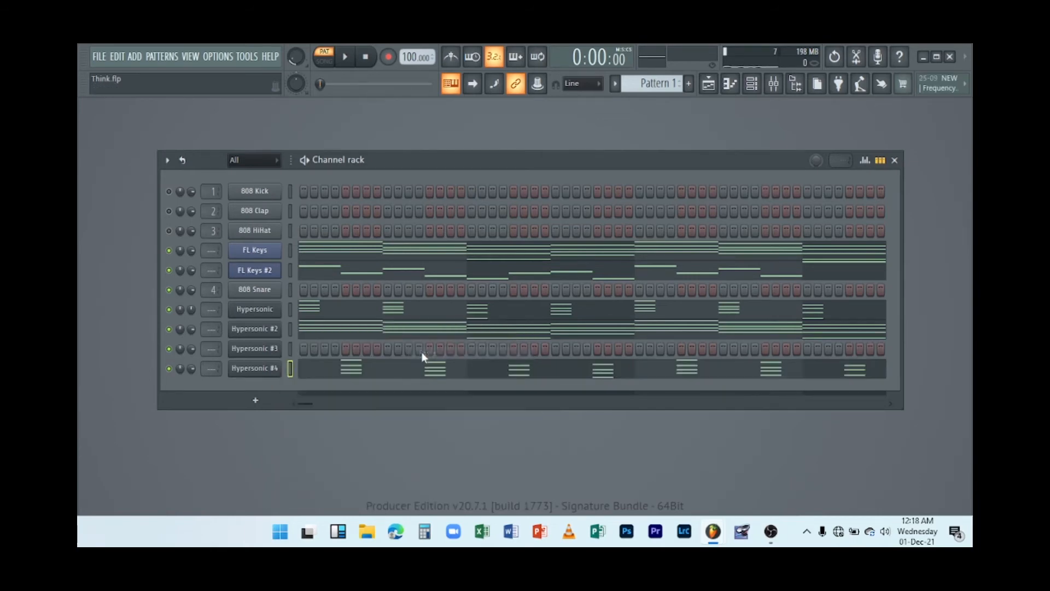
key(space)
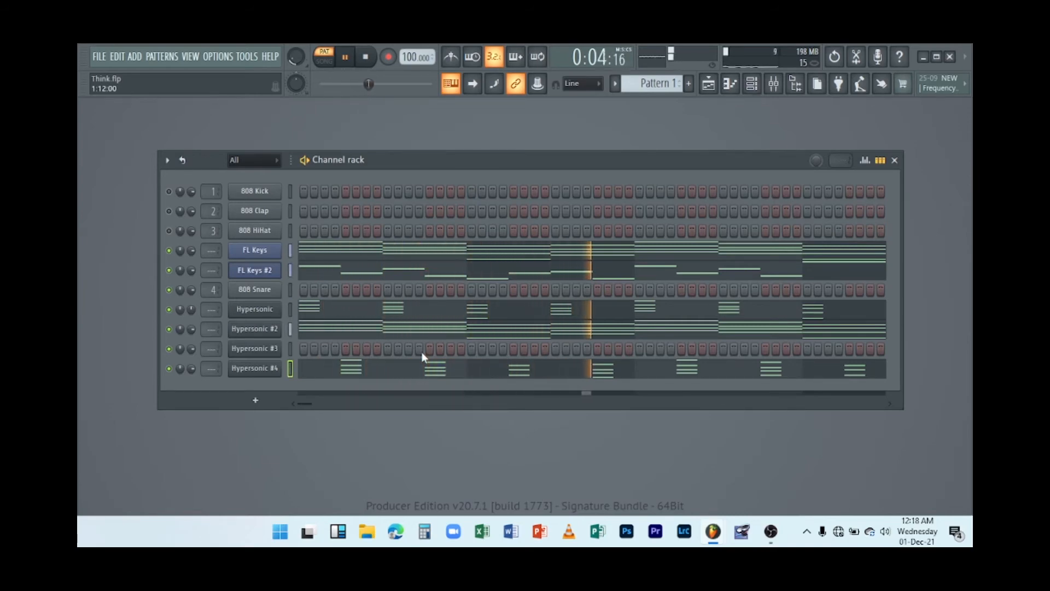
key(space)
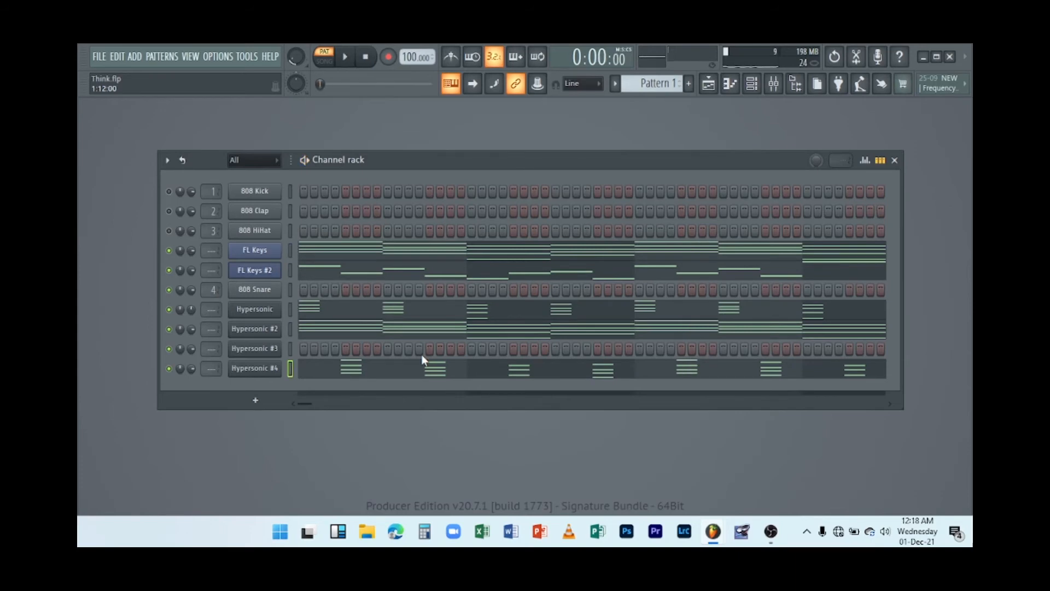
Copy the Hypersonic channel's notes into Hypersonic #3 and play the pattern.
right_click(264, 353)
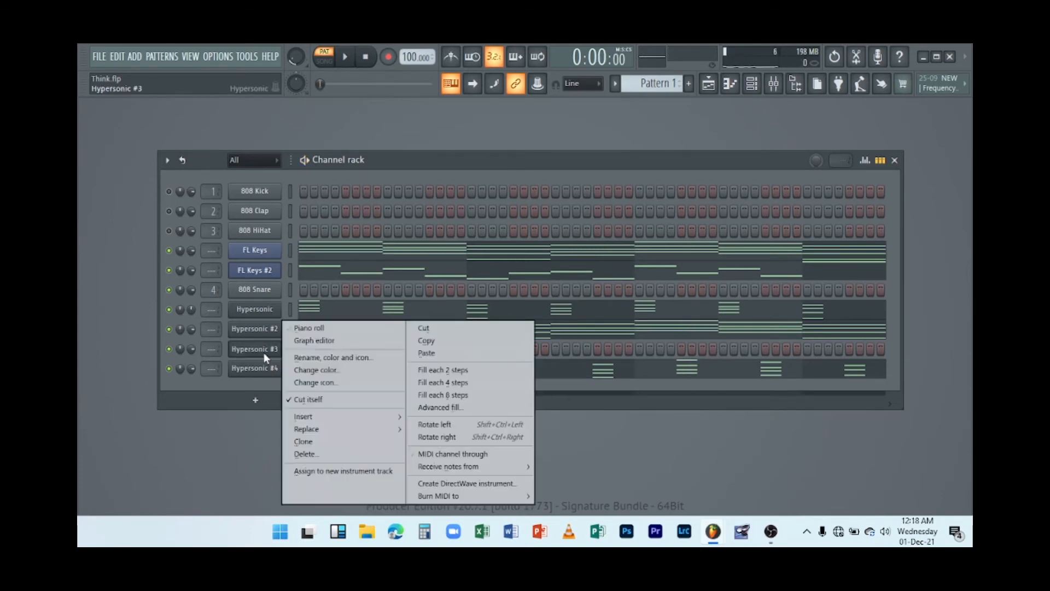
right_click(265, 311)
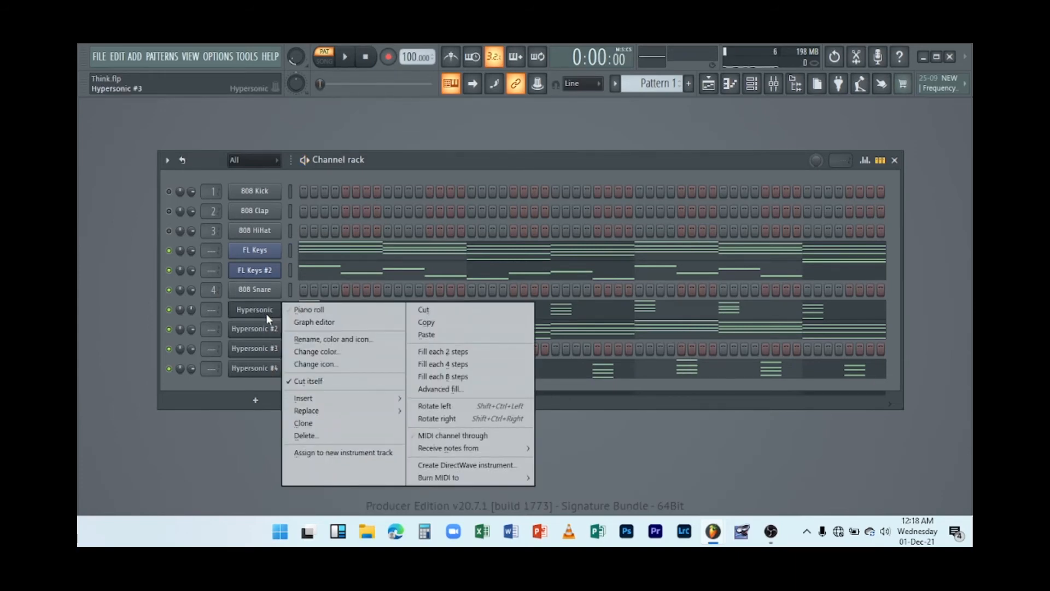
click(266, 313)
right_click(267, 313)
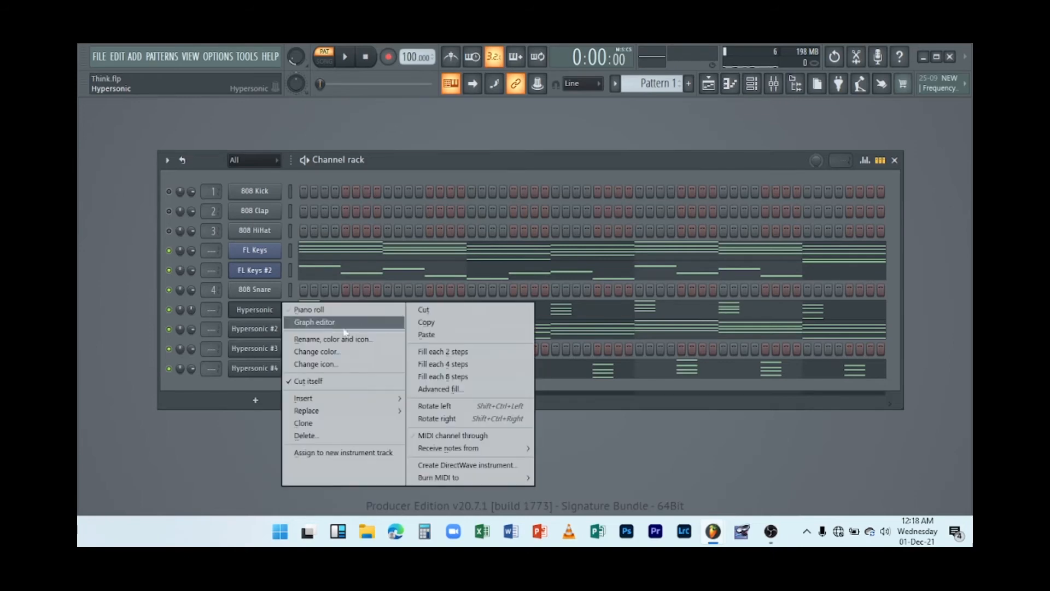
click(425, 323)
right_click(271, 348)
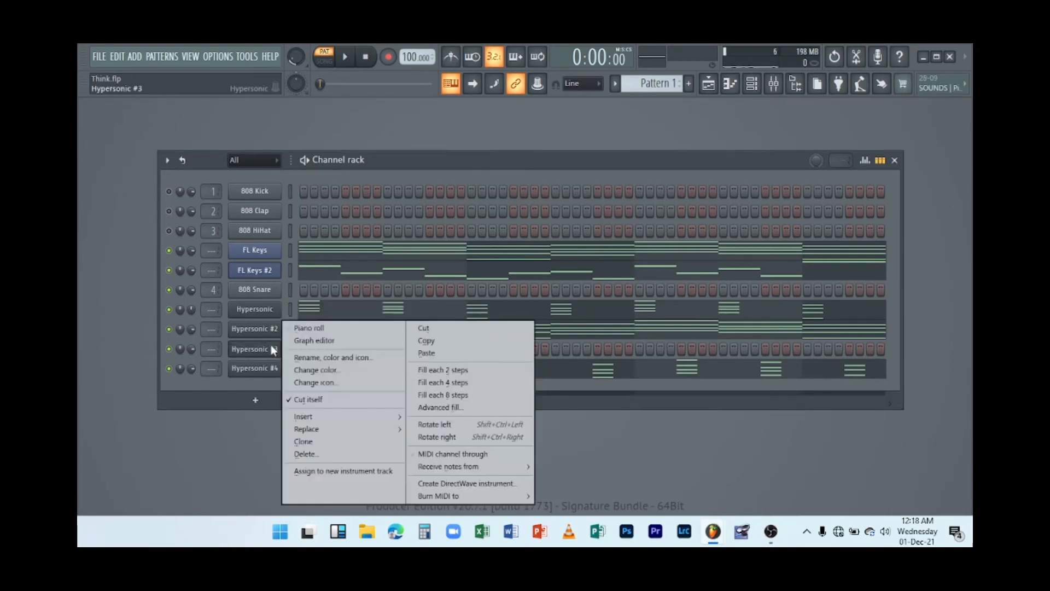
click(427, 354)
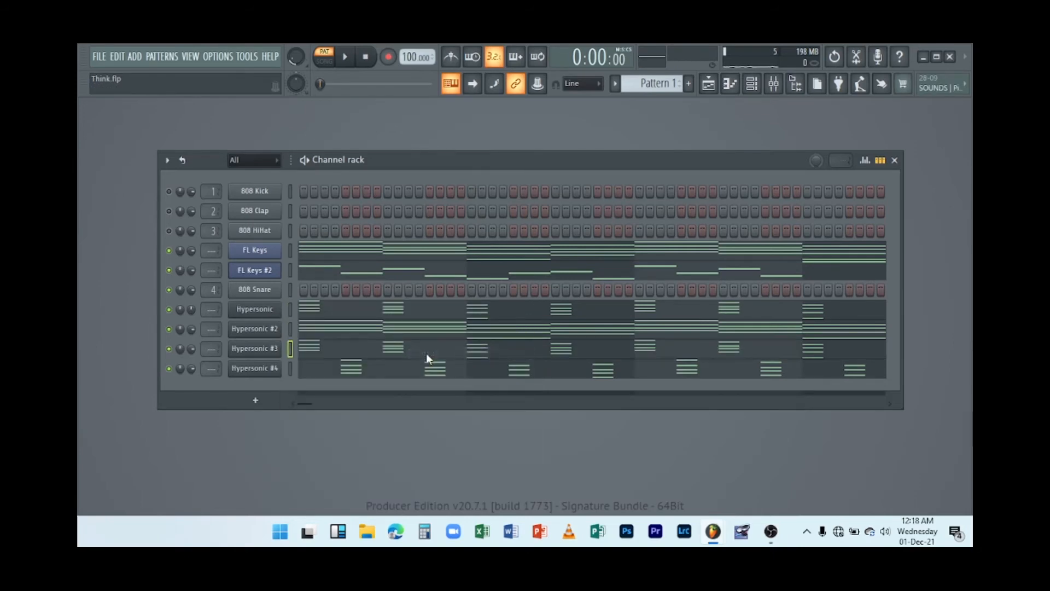
key(space)
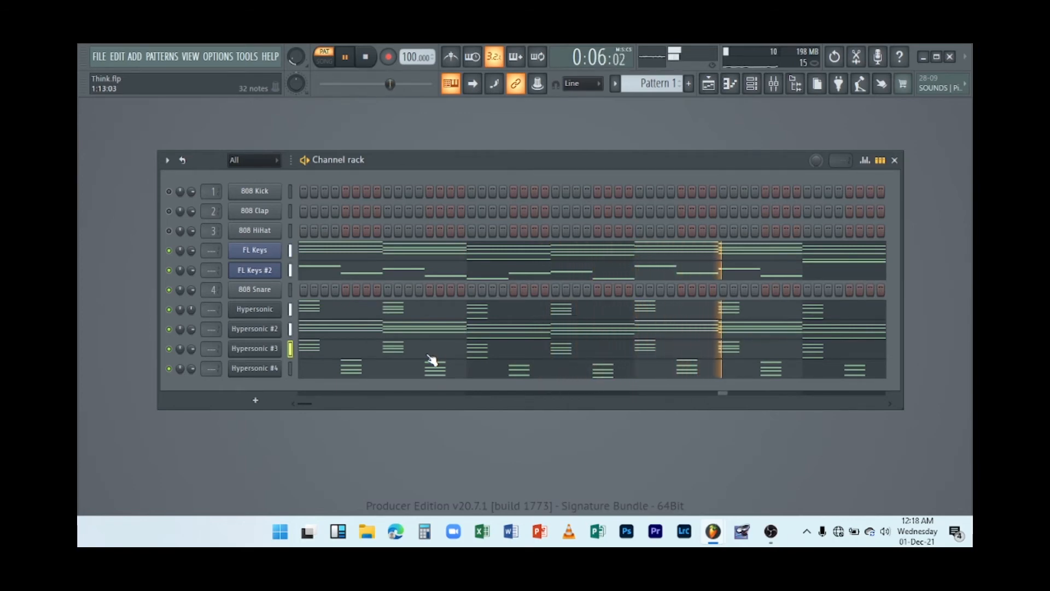
key(space)
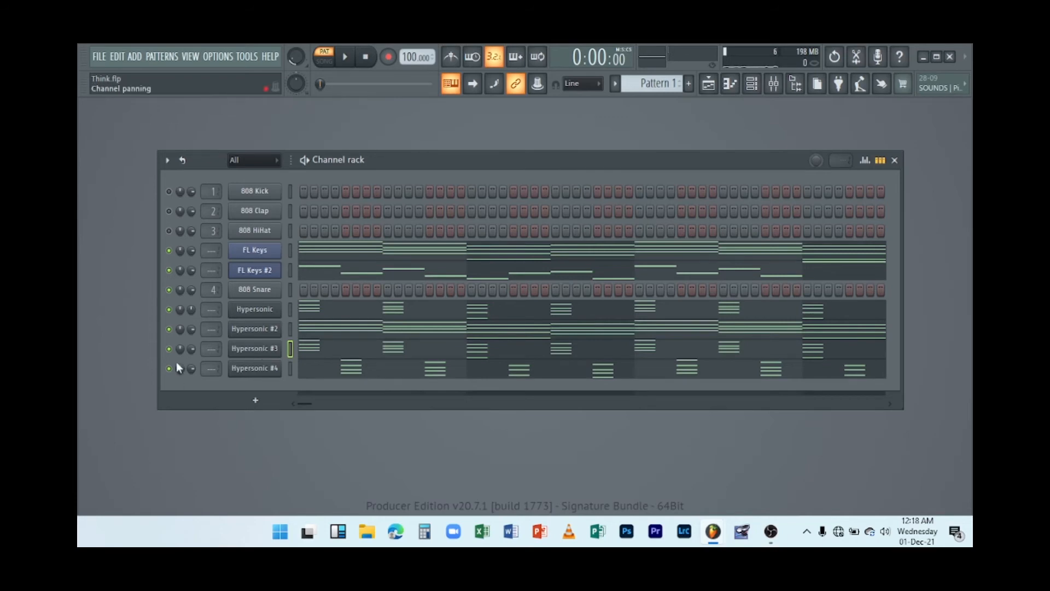
Open and close the Hypersonic #3 instrument window, then solo the Hypersonic #3 channel.
click(249, 354)
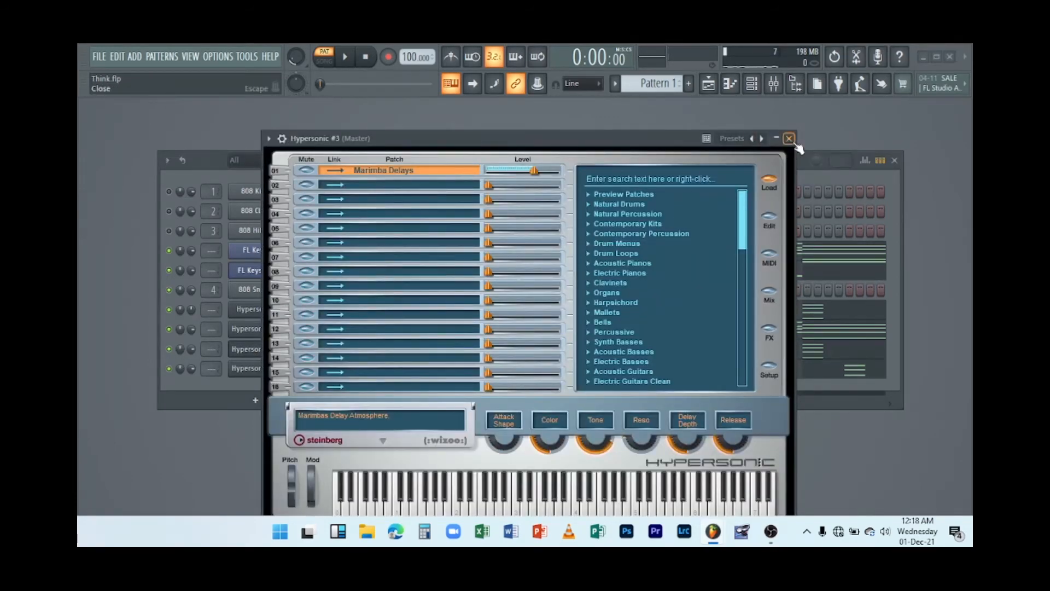
click(788, 138)
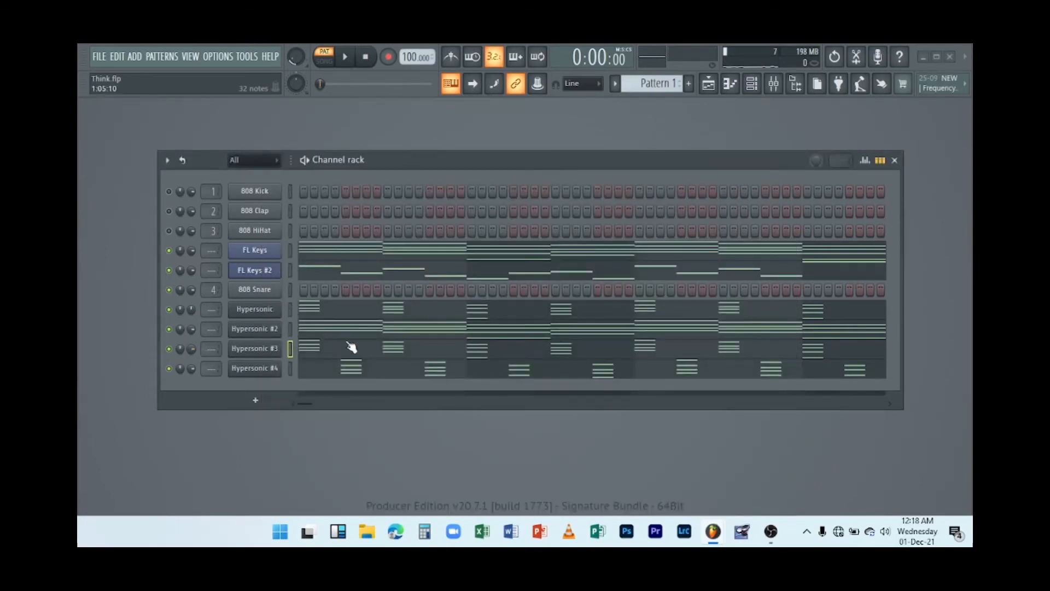
right_click(177, 351)
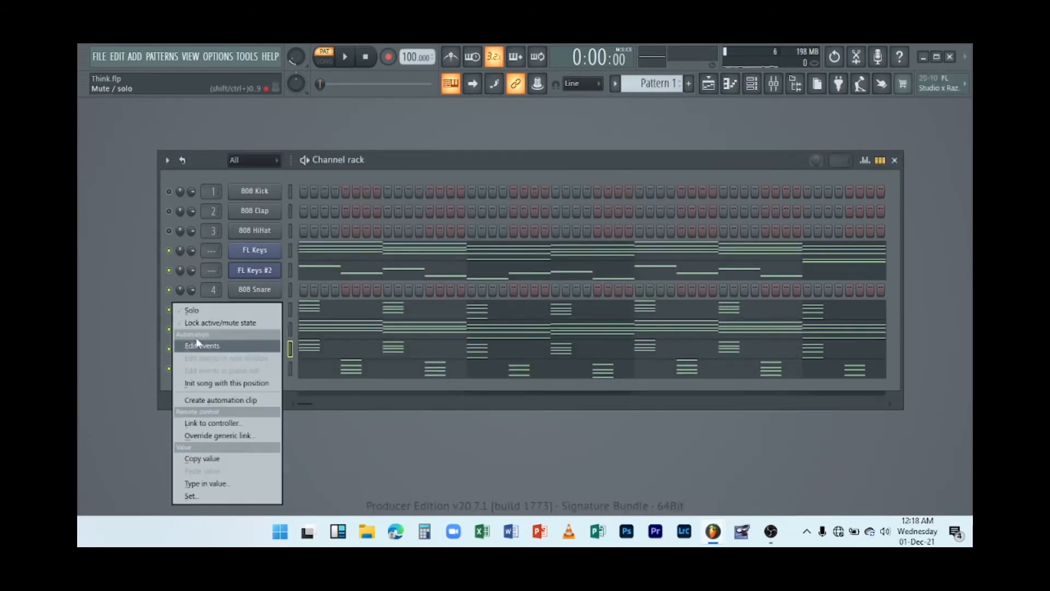
click(202, 308)
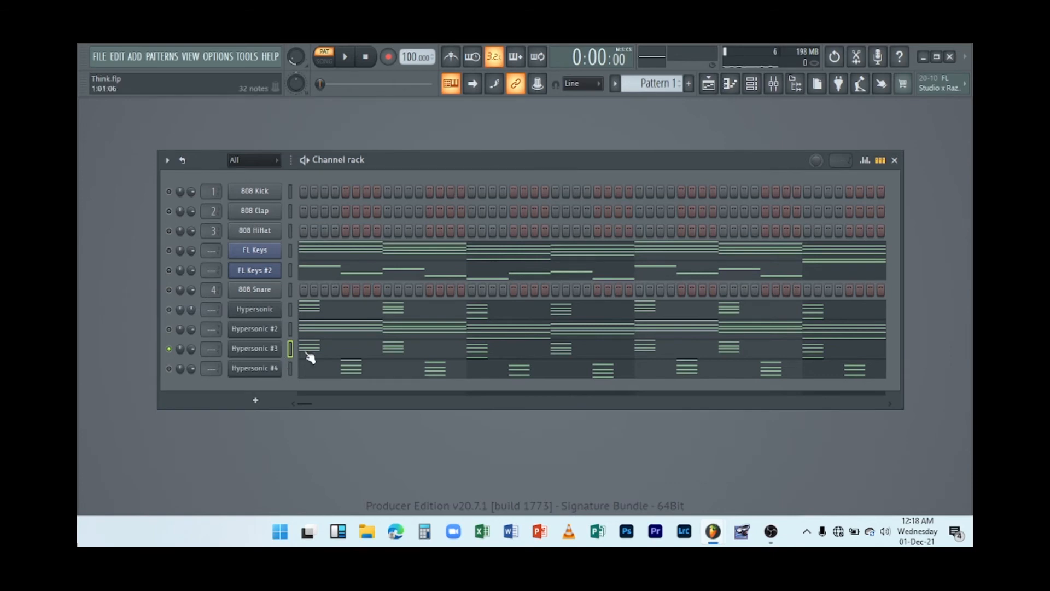
Open the Hypersonic #3 piano roll and add a D6 note on beat 2 and a G5 note on beat 4 of bar 1.
click(333, 353)
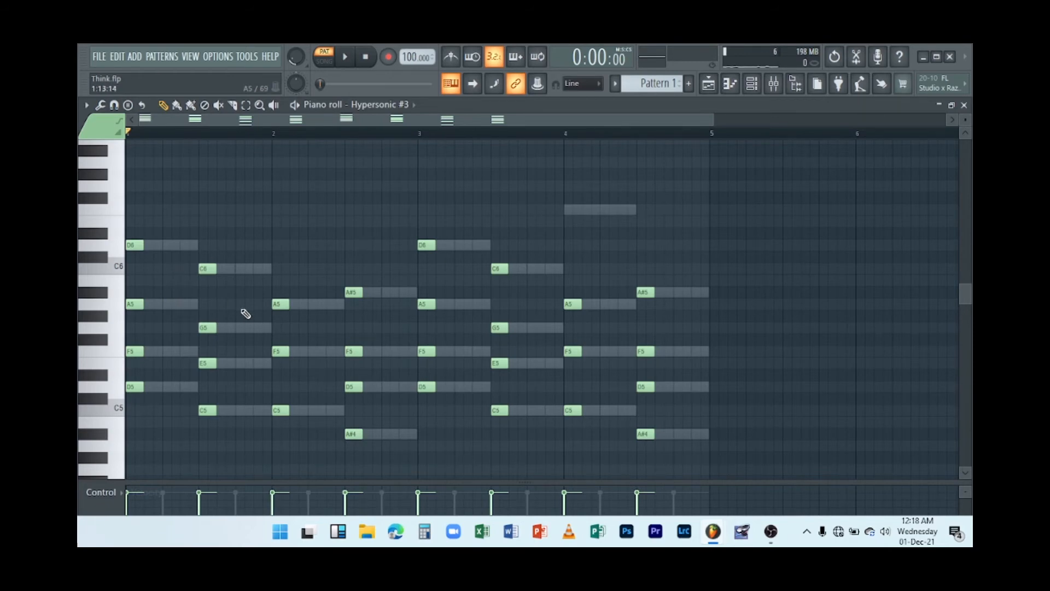
key(space)
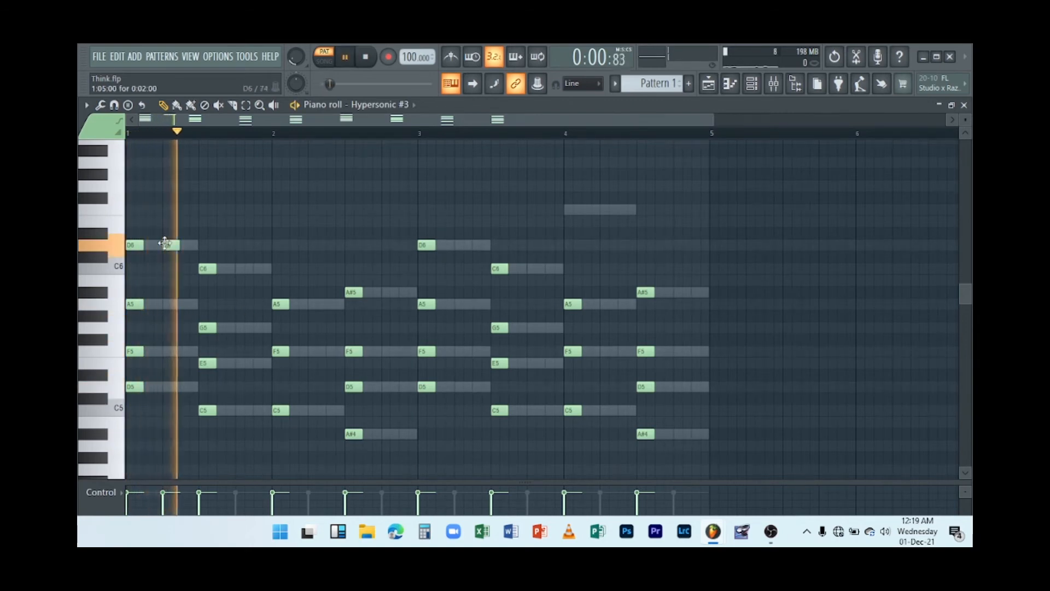
click(171, 303)
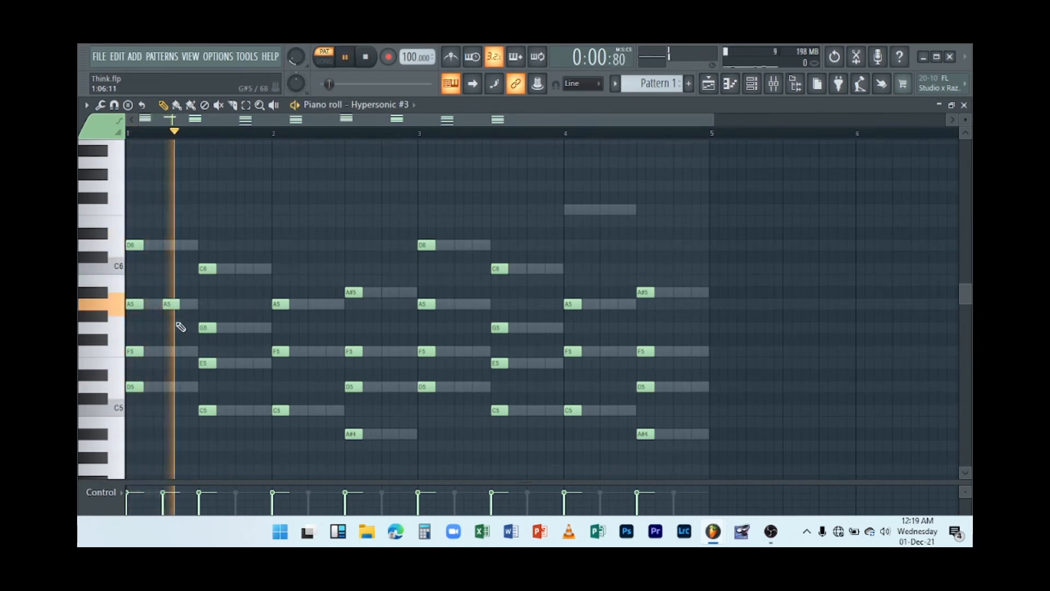
drag(171, 304, 170, 239)
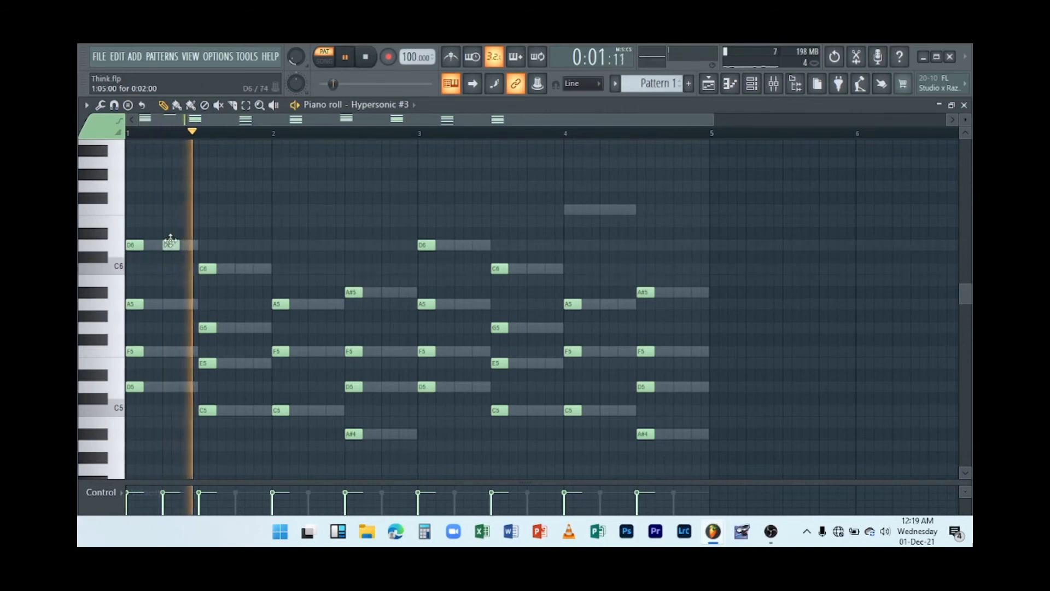
click(239, 327)
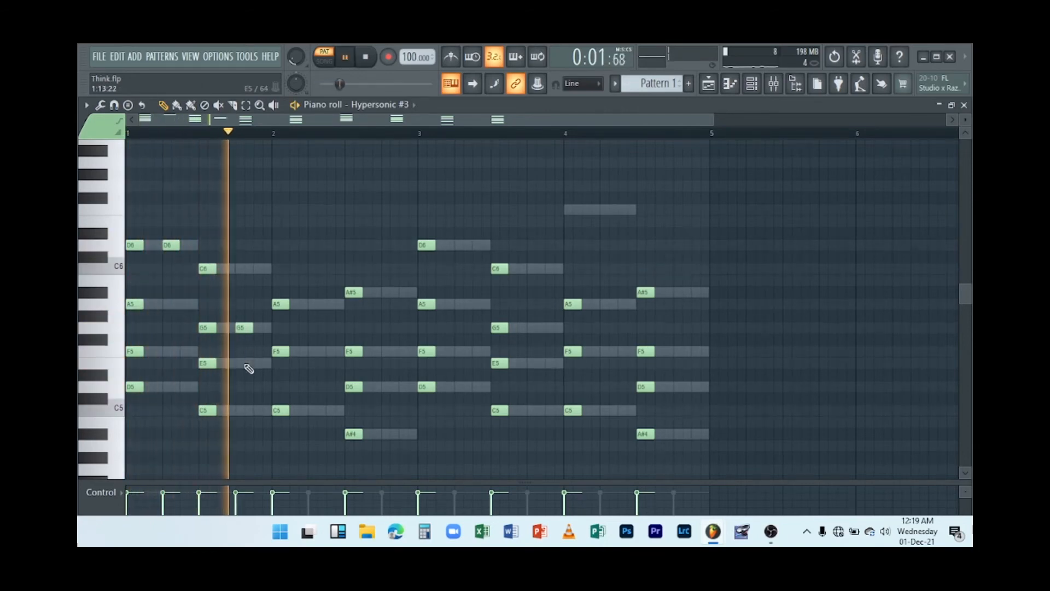
key(space)
Add an A5 note on beat 2 of bar 2 and play the pattern.
click(302, 316)
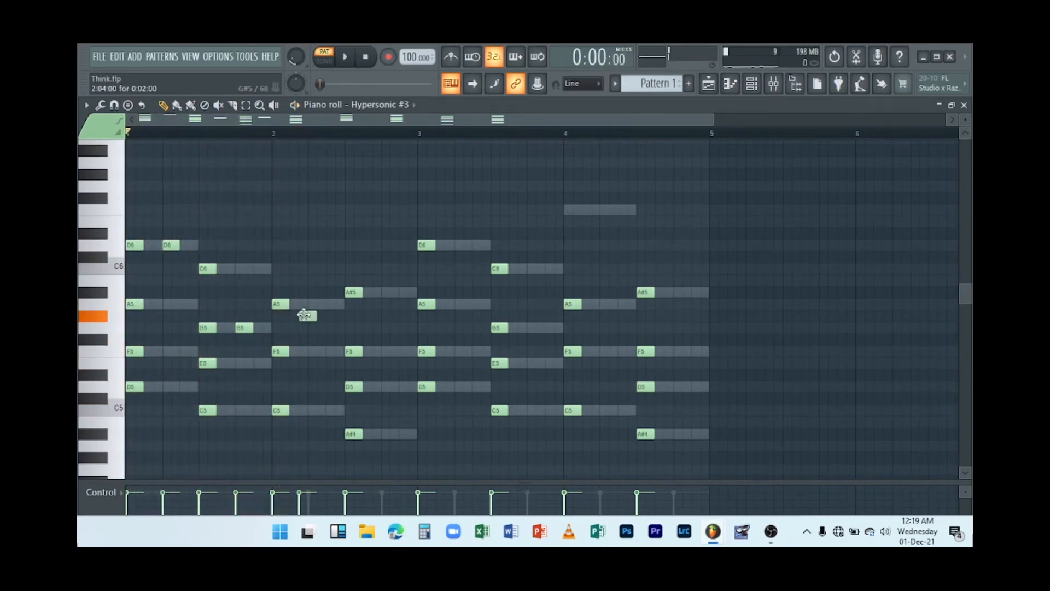
key(space)
drag(305, 314, 314, 299)
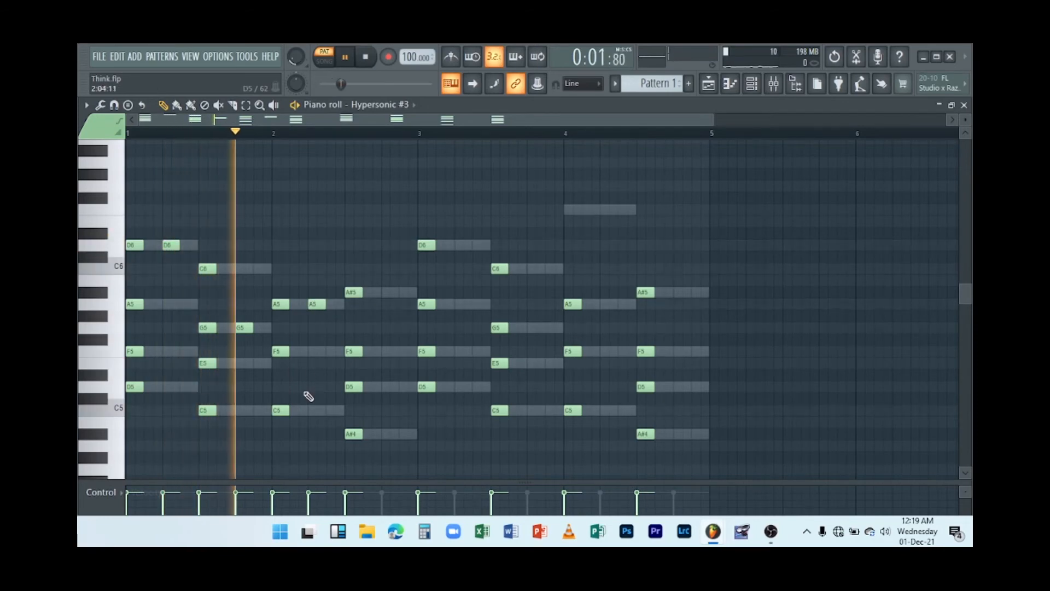
key(space)
key(space)
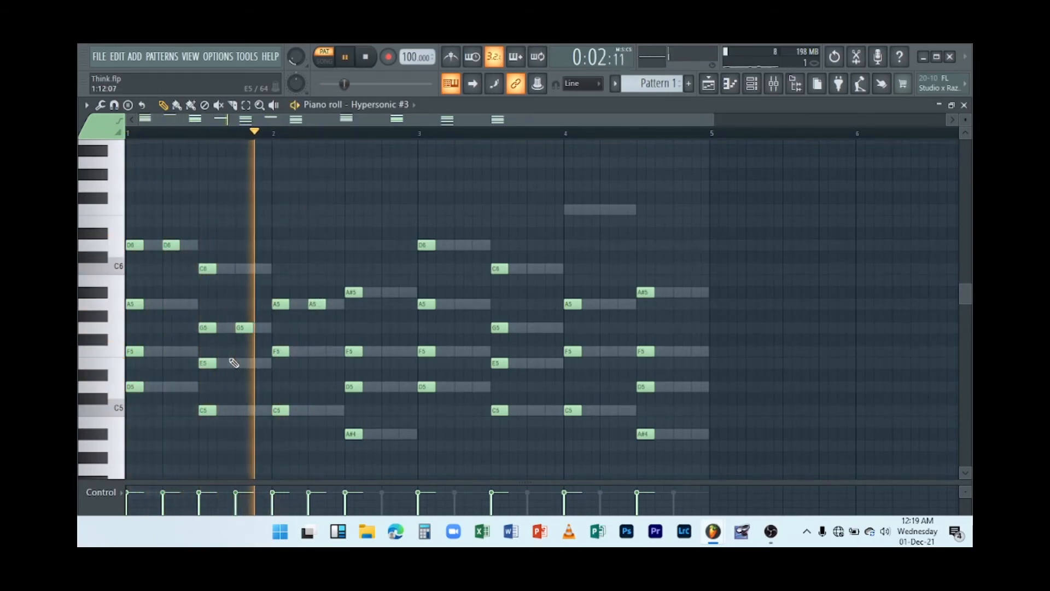
Try raising the G5 note on beat 4 of bar 1 to C6, then move it back to G5.
key(space)
drag(242, 323, 242, 265)
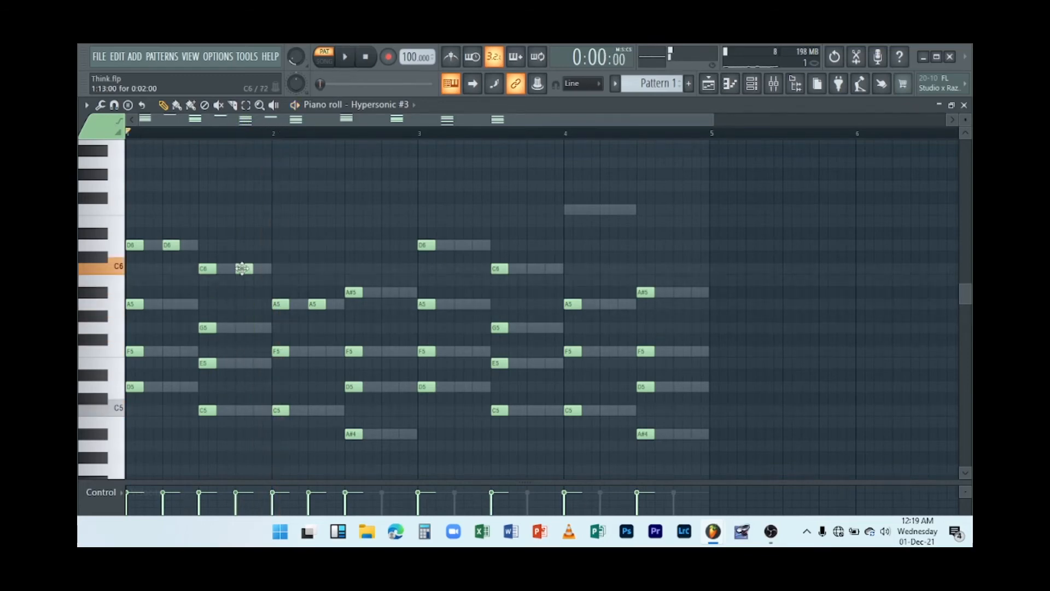
key(space)
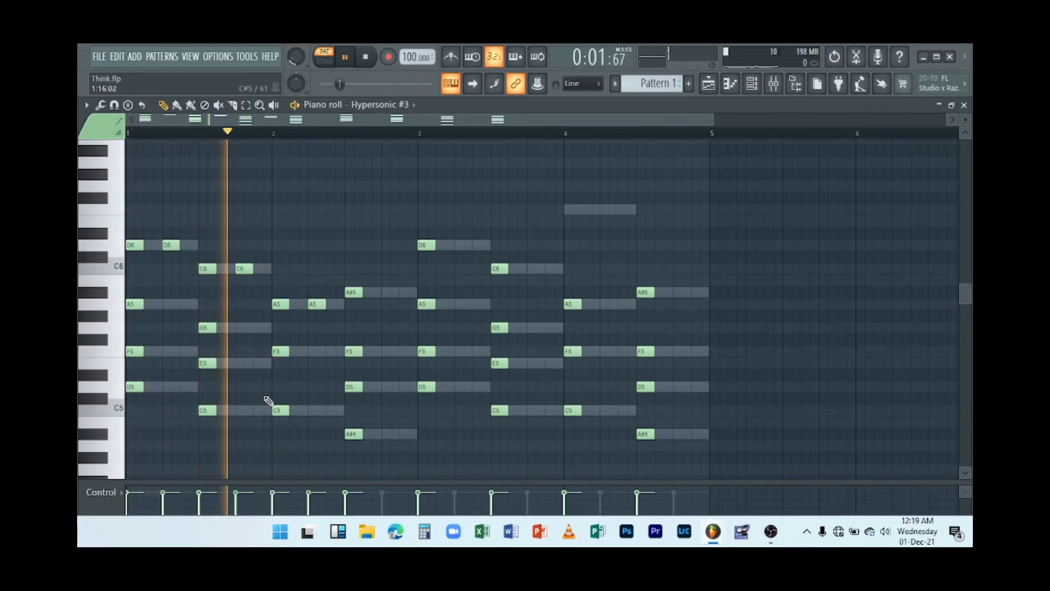
key(space)
drag(238, 271, 242, 331)
key(space)
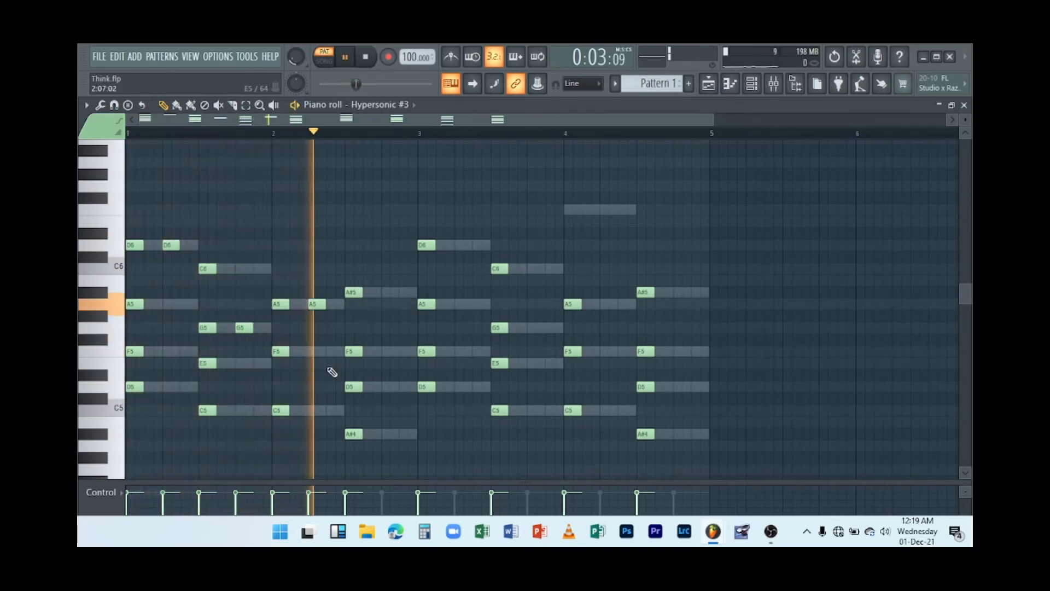
Add an F5 note on beat 4 of bar 2 and a D6 note on beat 2 of bar 3.
click(384, 353)
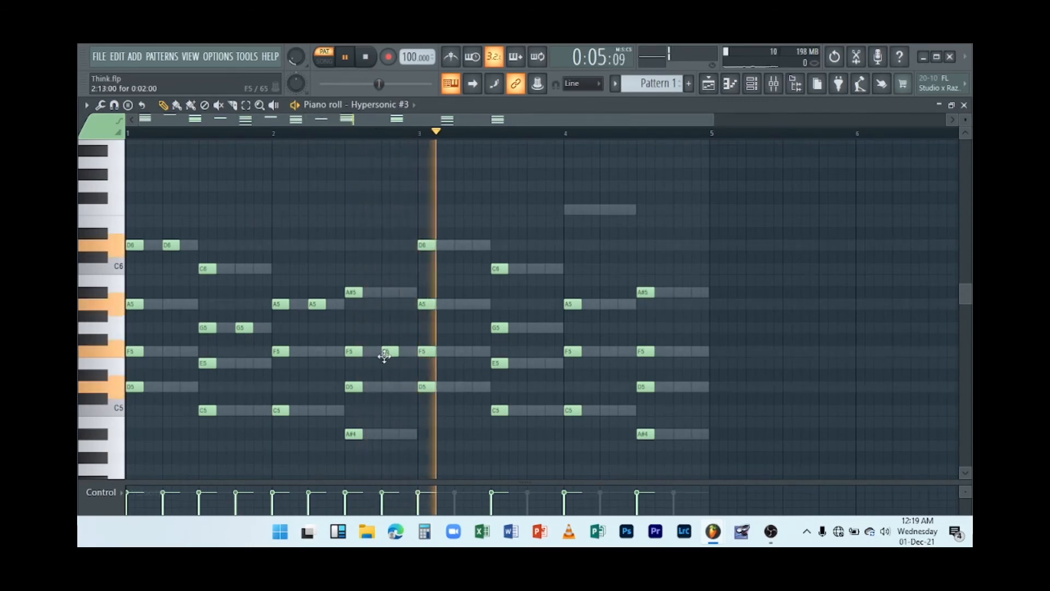
key(space)
key(space)
click(458, 304)
drag(458, 304, 460, 247)
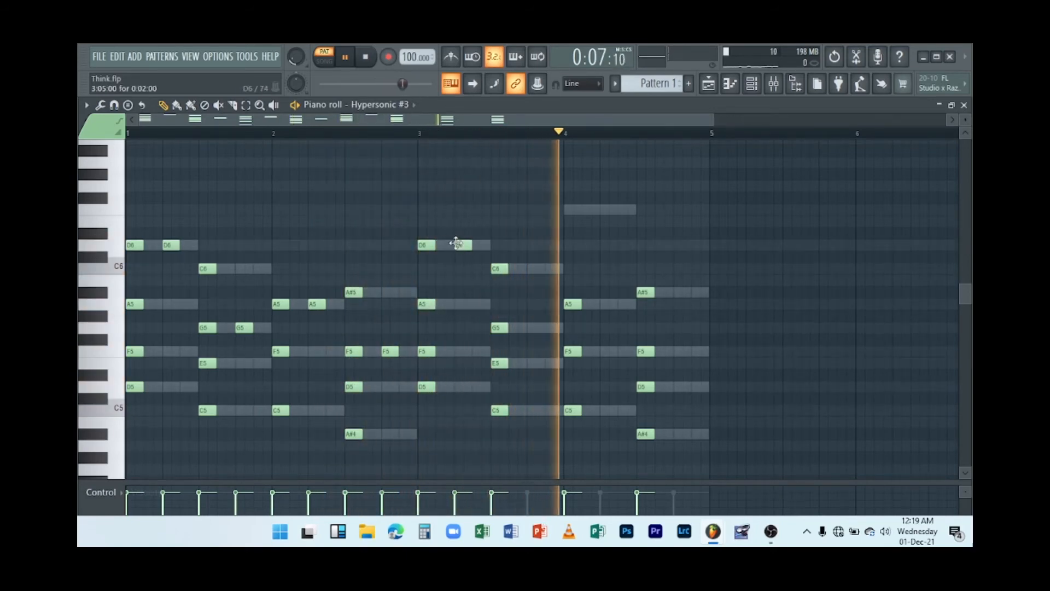
Move the D6 note on beat 2 of bar 1 down to A5 and play the pattern.
key(space)
key(space)
key(space)
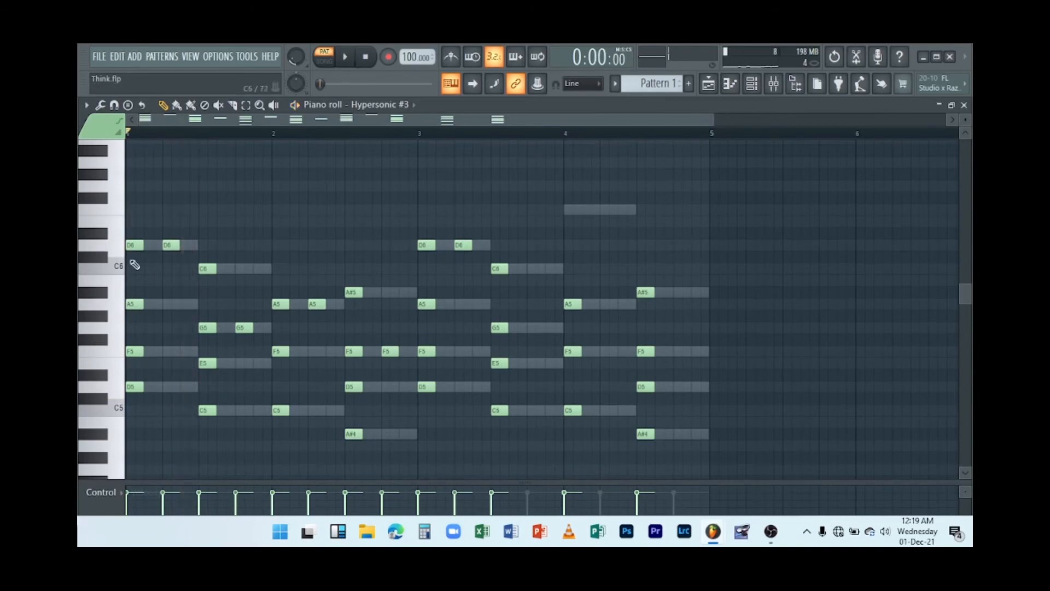
click(164, 251)
drag(164, 251, 168, 303)
key(space)
key(space)
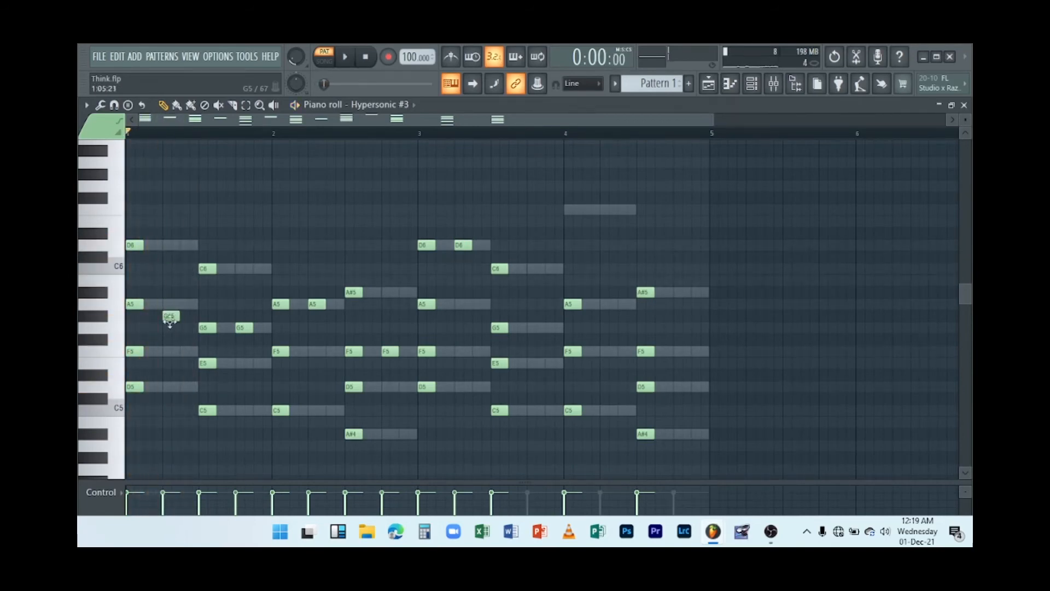
click(166, 302)
key(space)
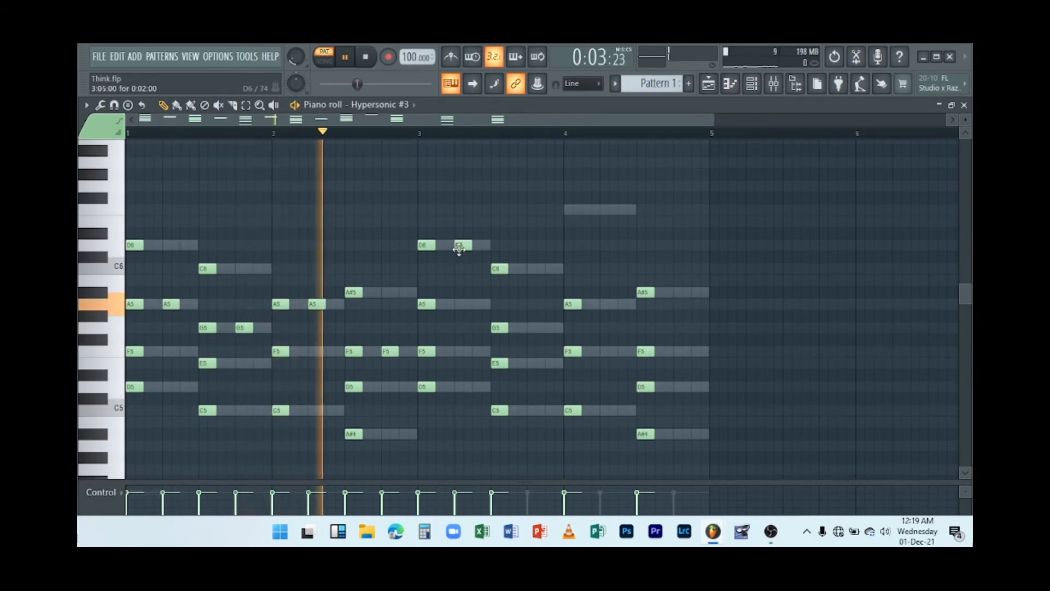
Lower the D6 note on beat 2 of bar 3 to A5 and add a G5 note on beat 4 of bar 3.
drag(461, 248, 462, 303)
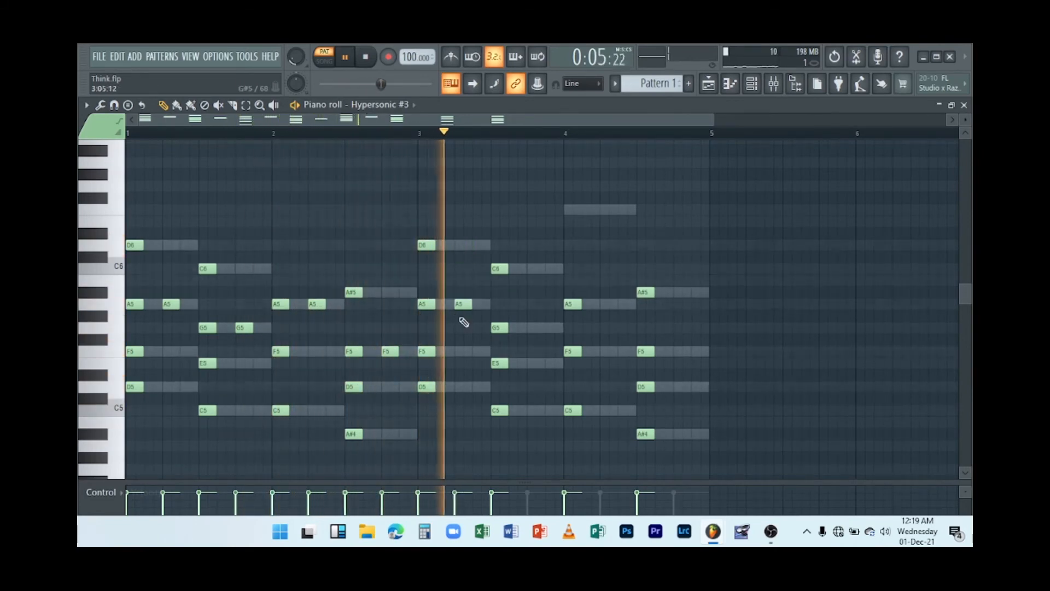
drag(528, 363, 537, 327)
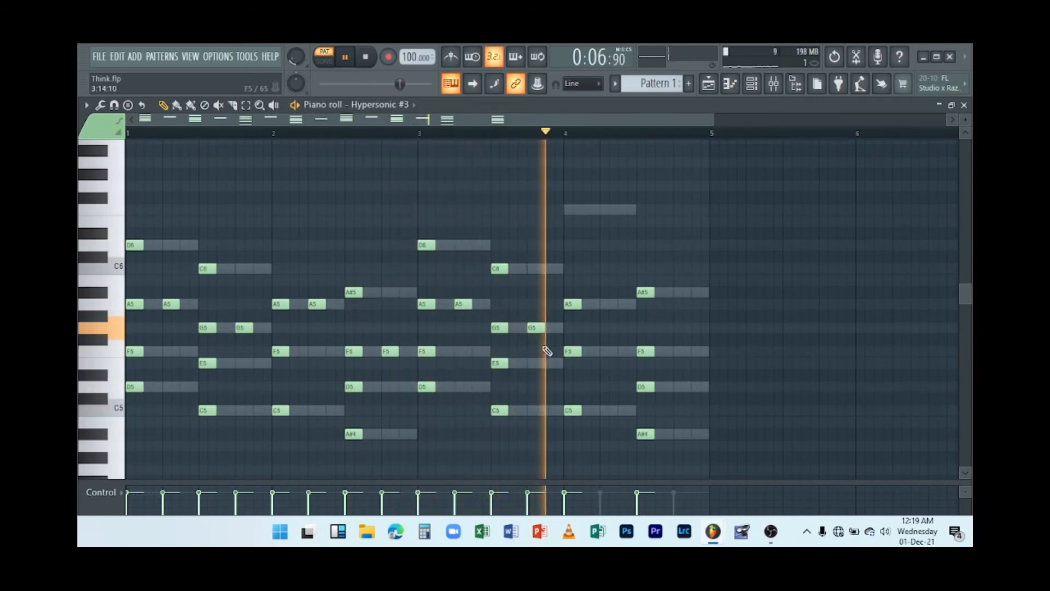
Add an F6 note on beat 2 of bar 4 and an F5 note on beat 4 of bar 4, then close the piano roll.
key(space)
drag(605, 245, 606, 210)
key(space)
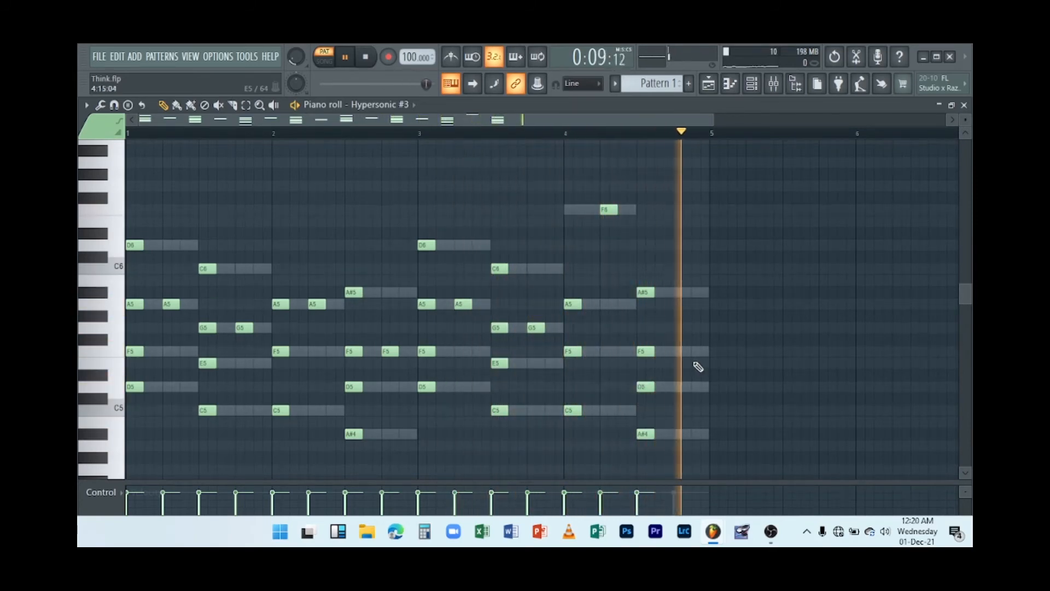
click(677, 353)
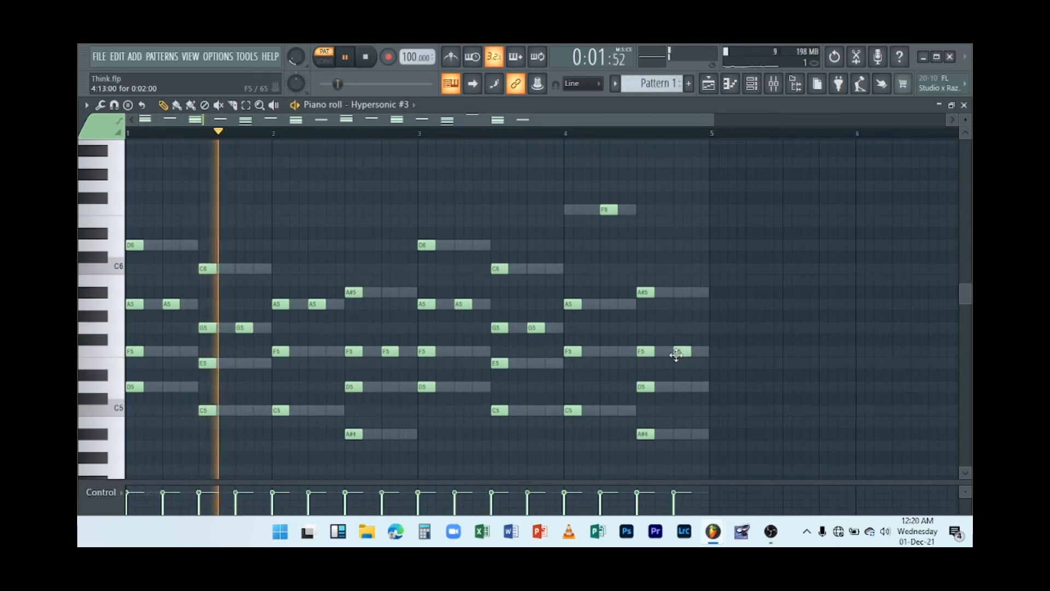
key(space)
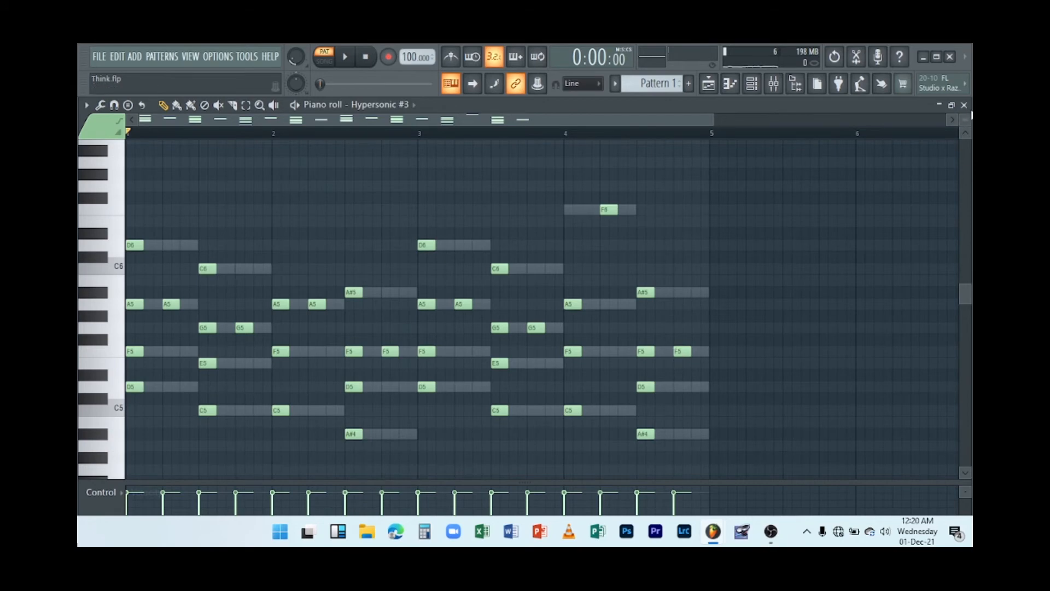
click(962, 104)
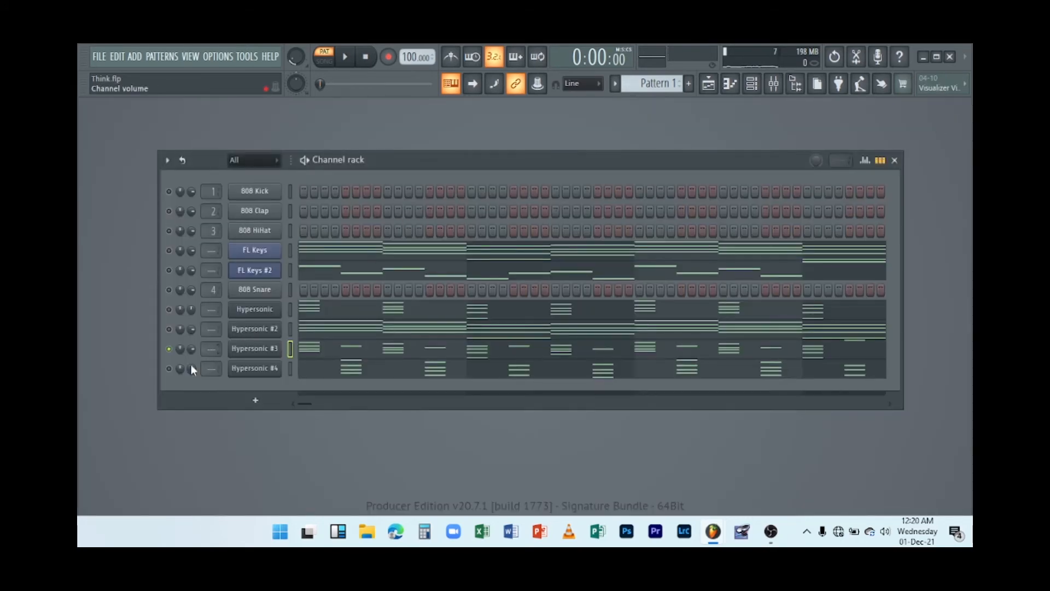
Unmute the Hypersonic #4, Hypersonic #2 and Hypersonic channels and play the pattern.
click(169, 369)
click(168, 329)
click(169, 309)
key(space)
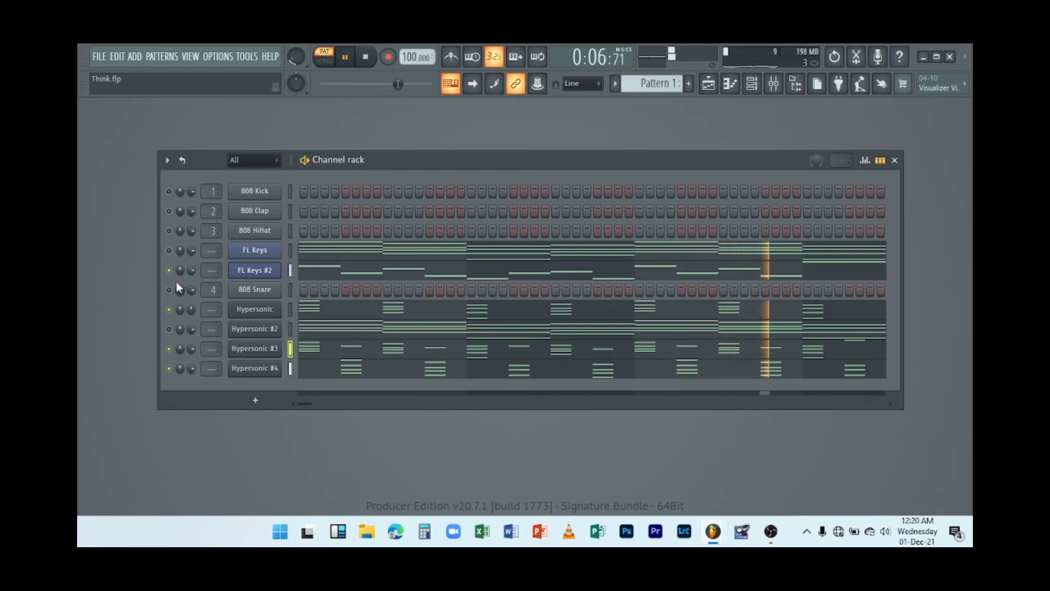
key(space)
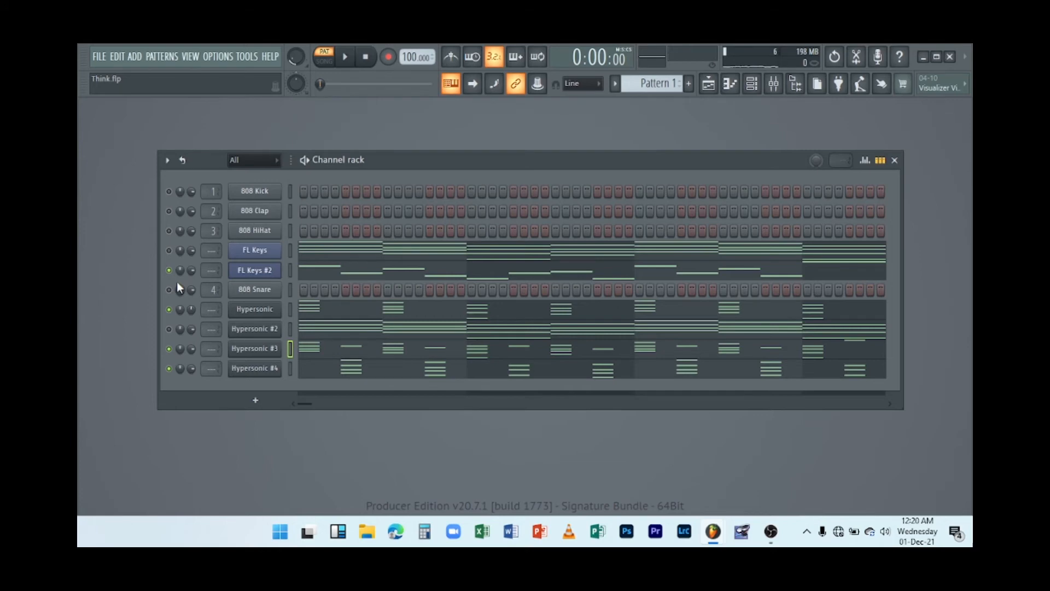
key(space)
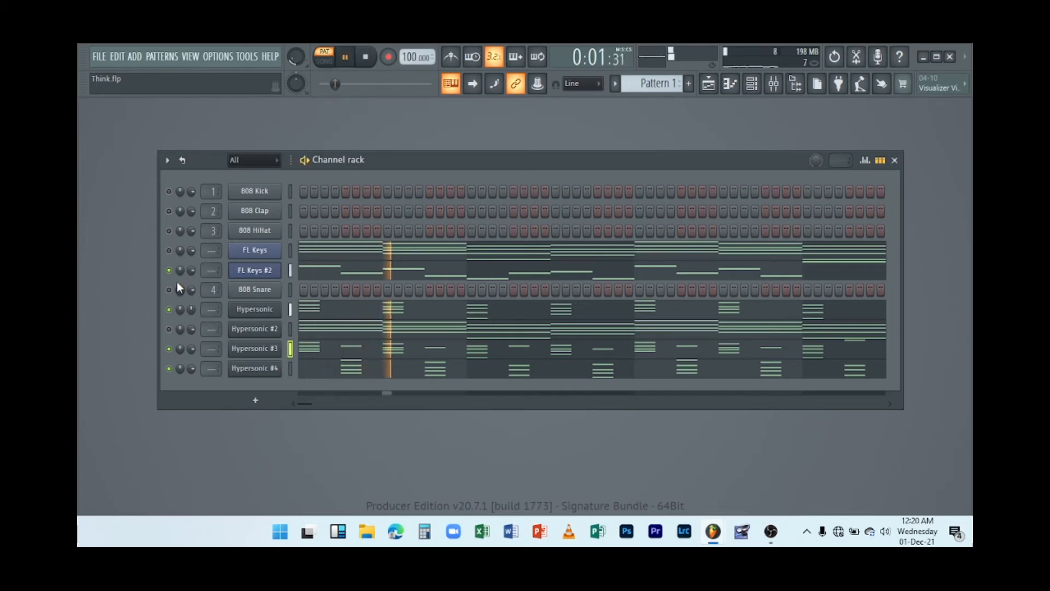
key(space)
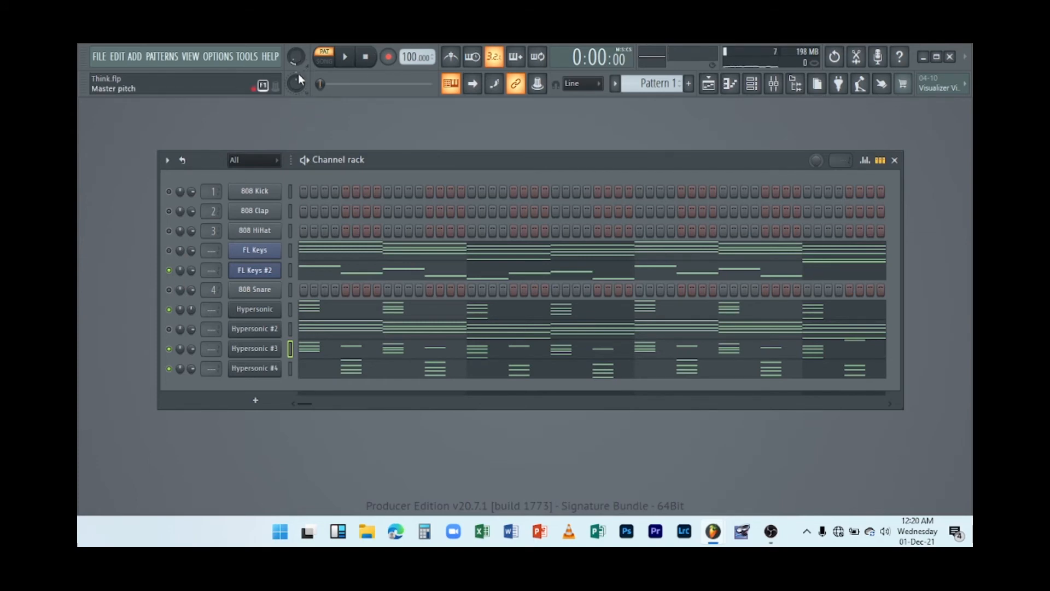
key(space)
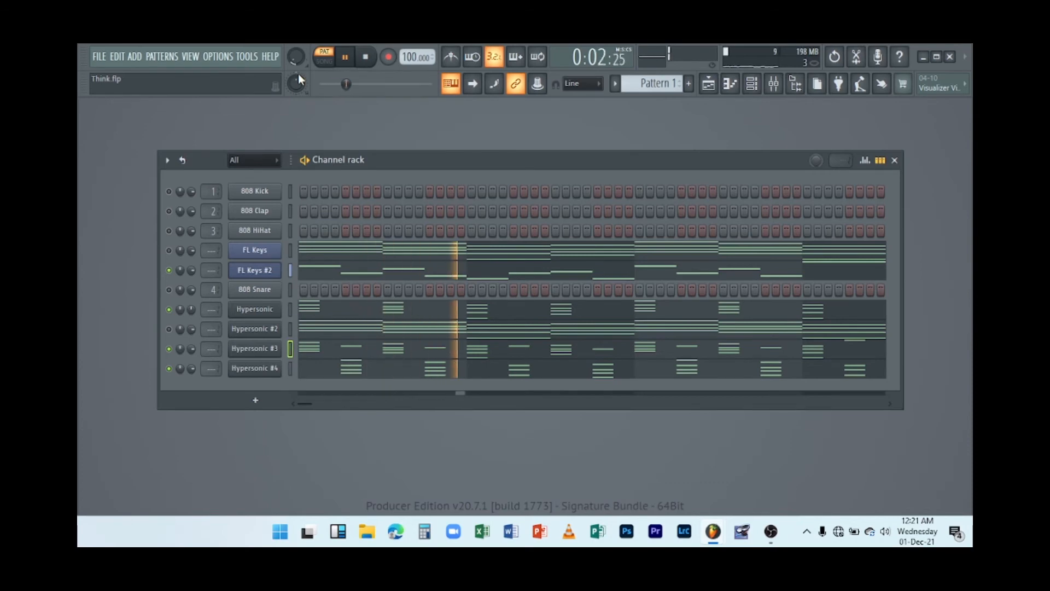
key(space)
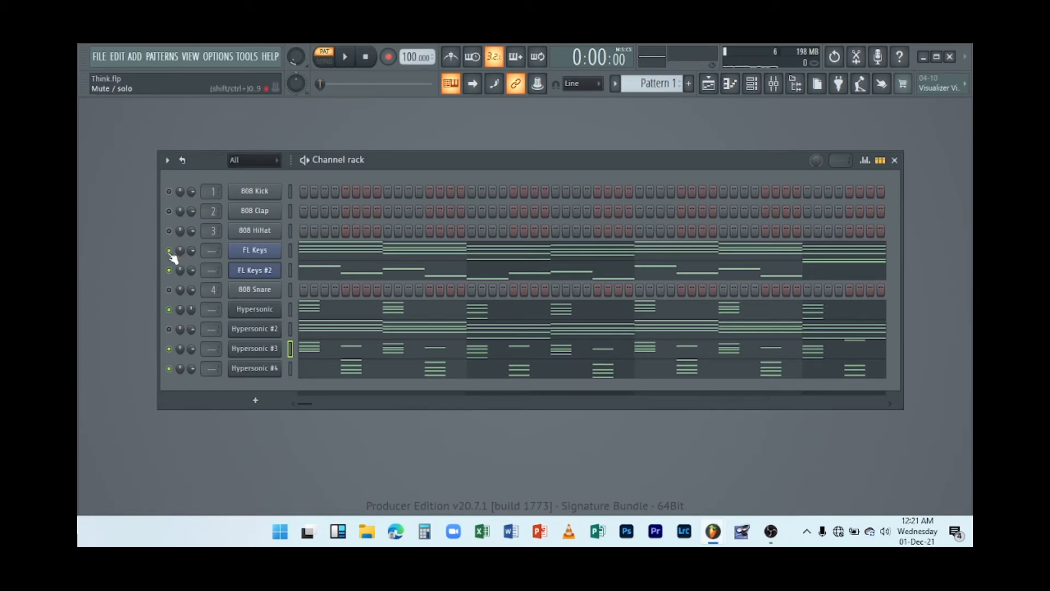
Toggle the Hypersonic channel's mute and play the full pattern again.
click(168, 309)
key(space)
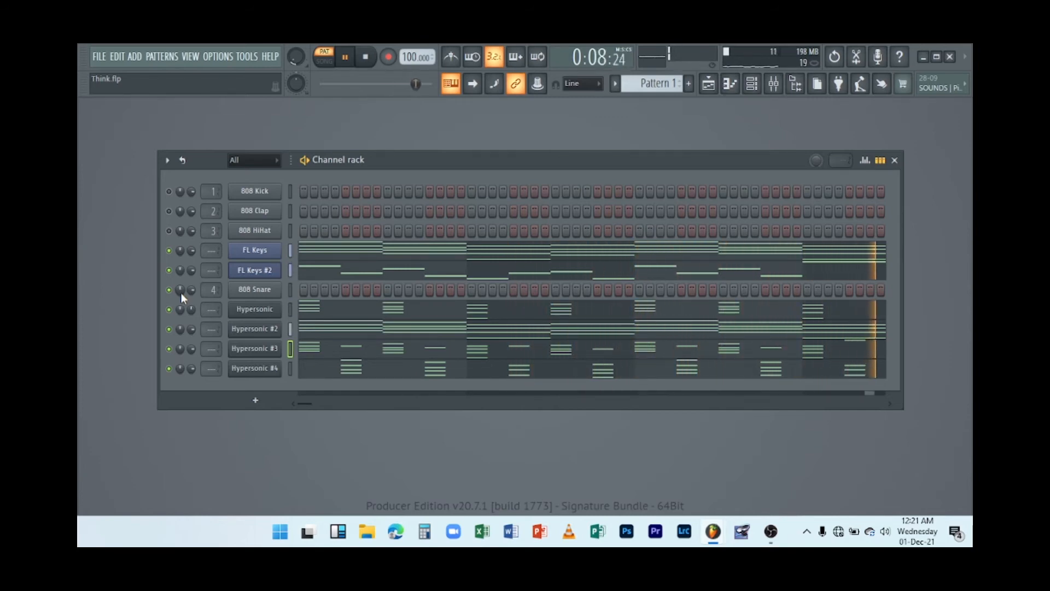
key(space)
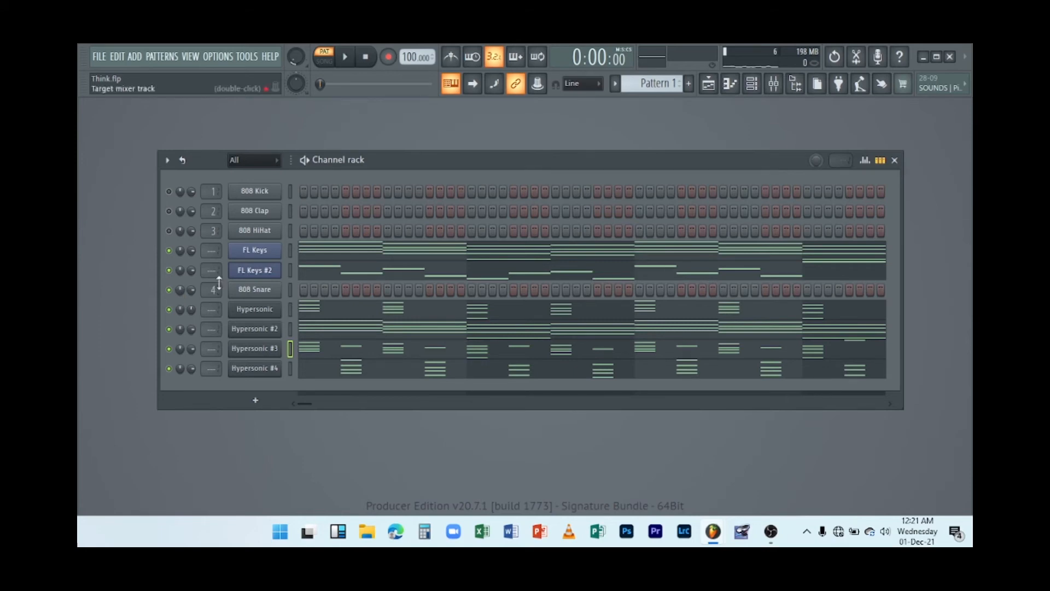
Clone the Hypersonic channel.
right_click(267, 317)
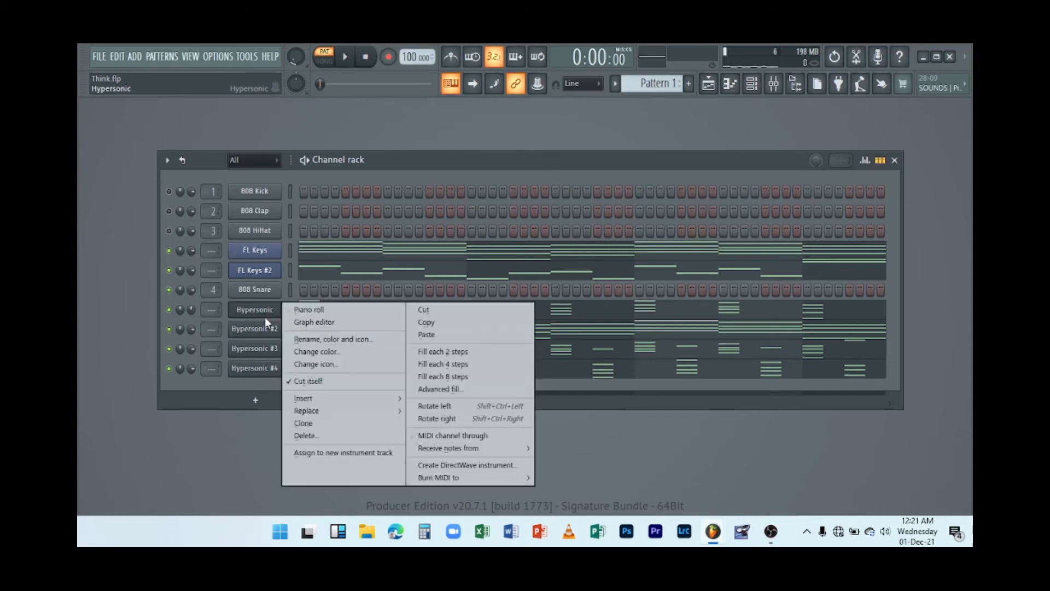
mouse_move(311, 400)
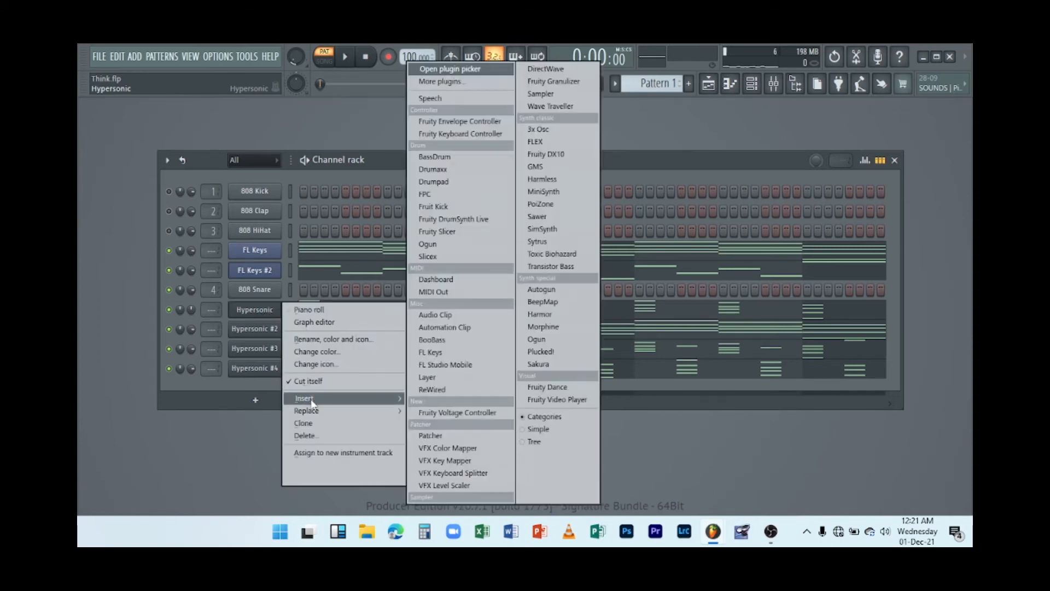
click(305, 423)
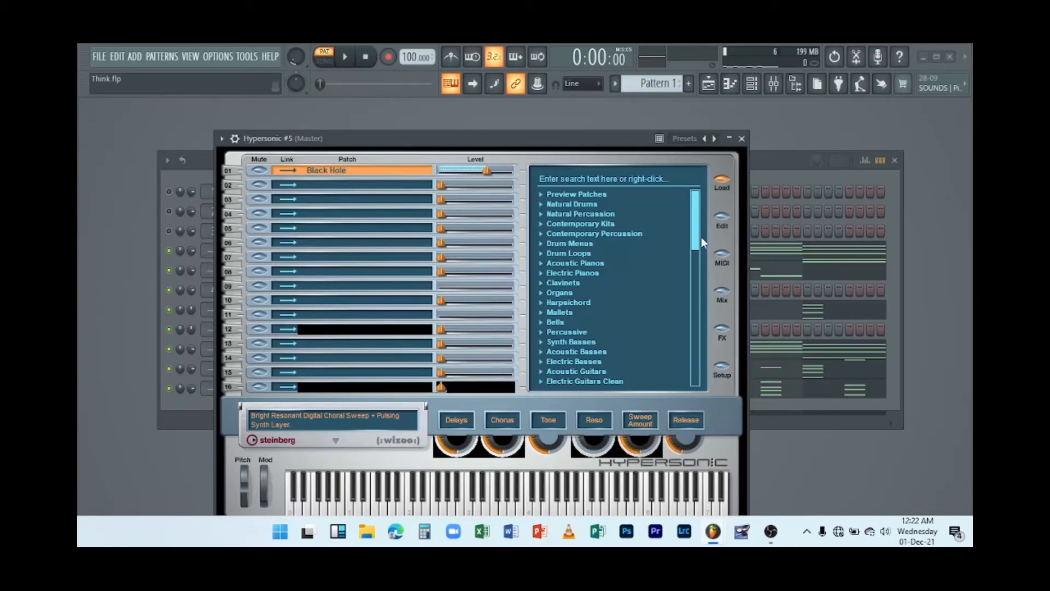
Load the Soft Legato Strings patch from the Strings category into the Hypersonic #5 clone.
drag(697, 241, 694, 262)
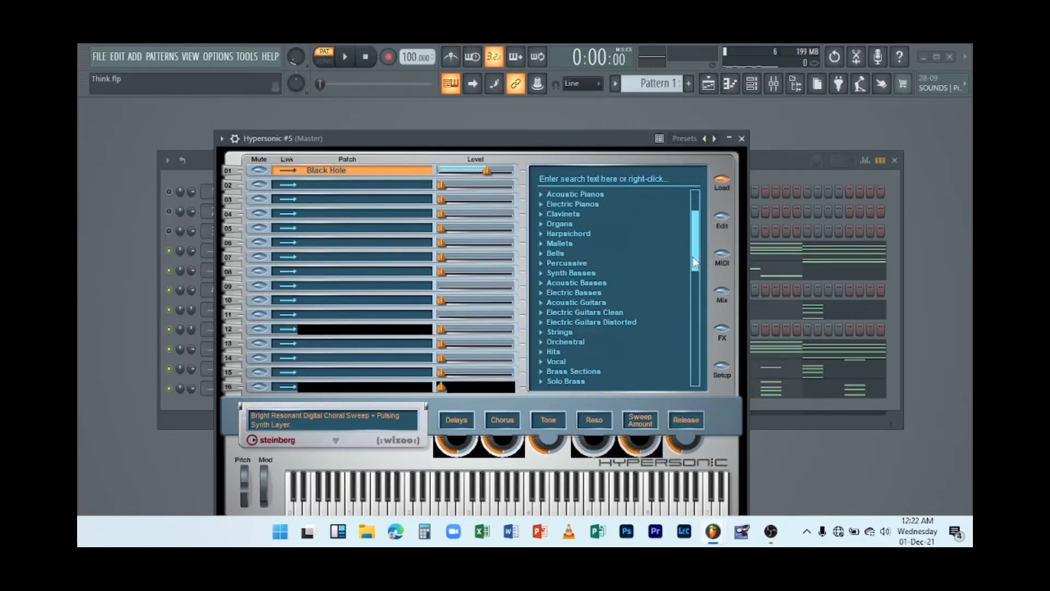
click(558, 332)
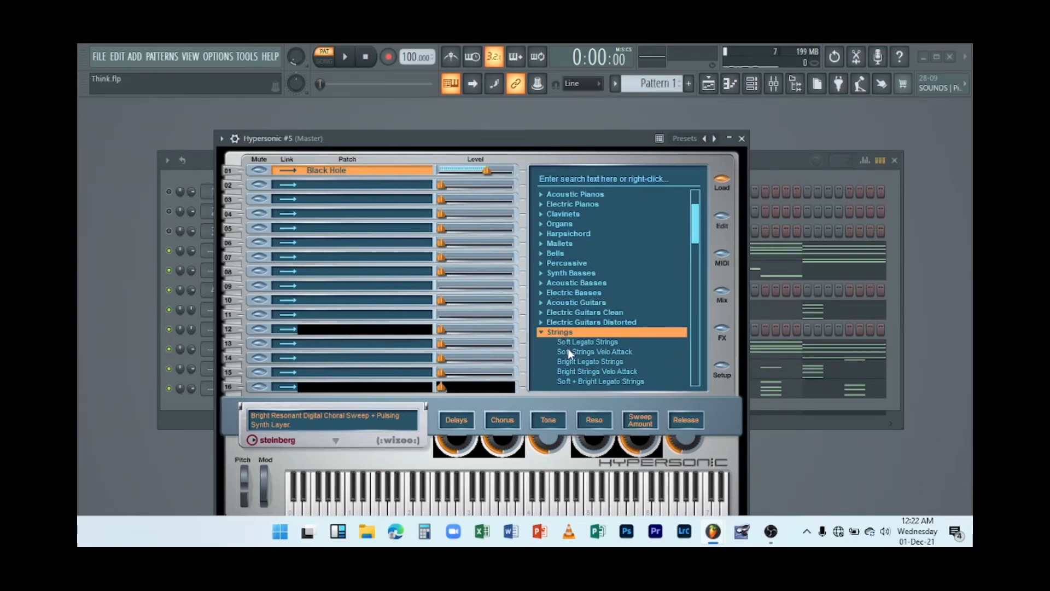
click(568, 350)
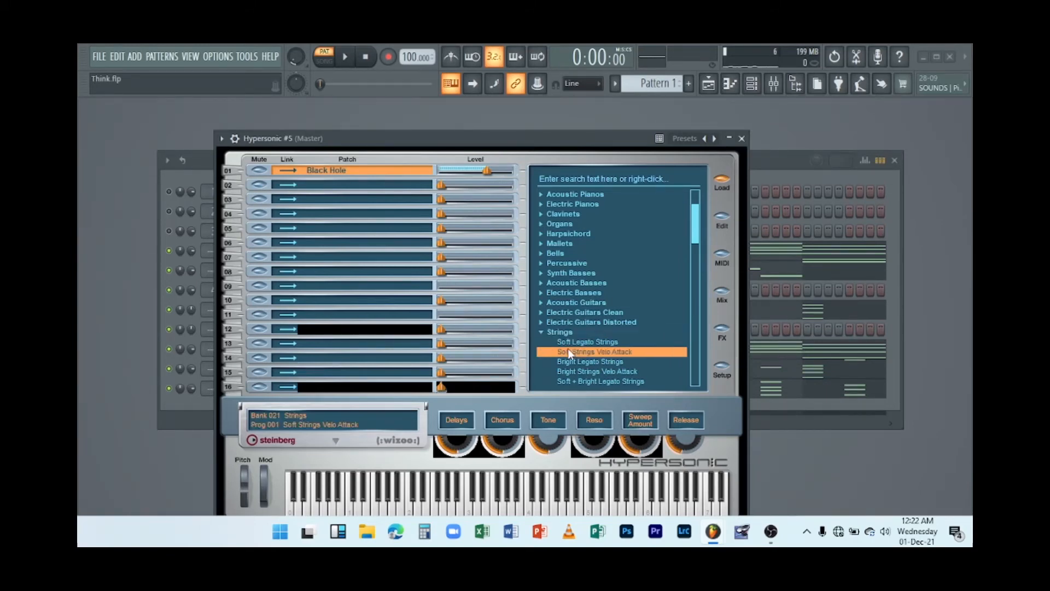
click(567, 341)
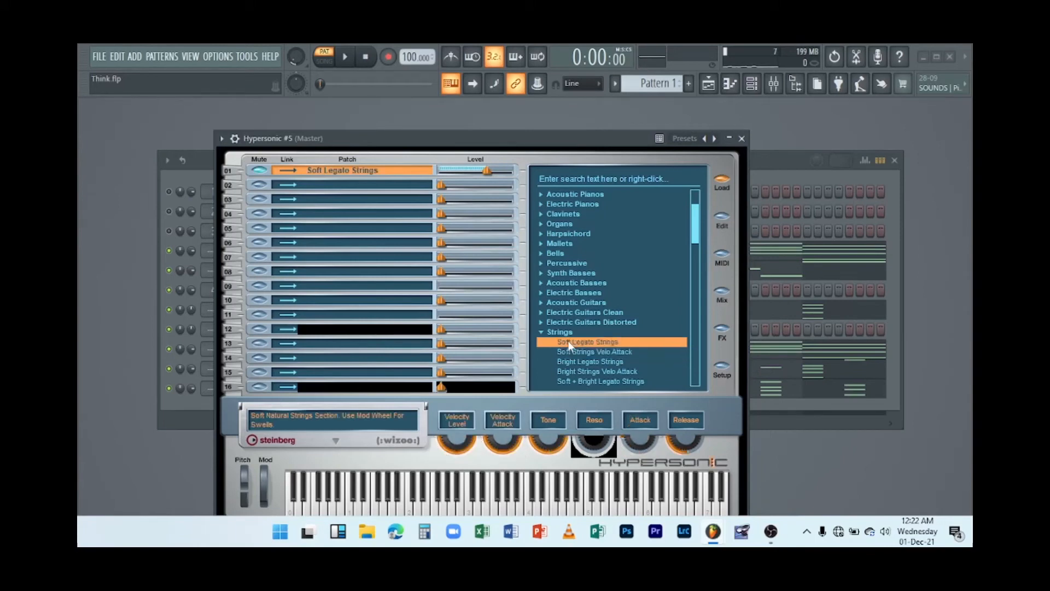
Audition the strings patch on the plugin keyboard and close the plugin window.
click(522, 495)
click(540, 508)
click(563, 507)
click(504, 510)
click(469, 511)
click(742, 138)
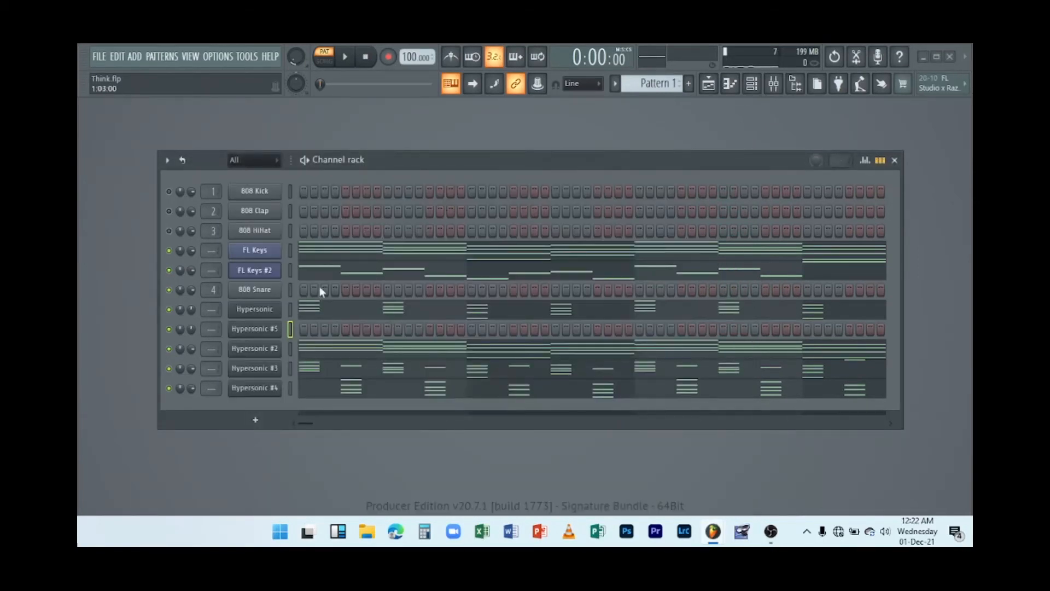
Copy the FL Keys channel's notes and paste them into Hypersonic #5.
right_click(268, 256)
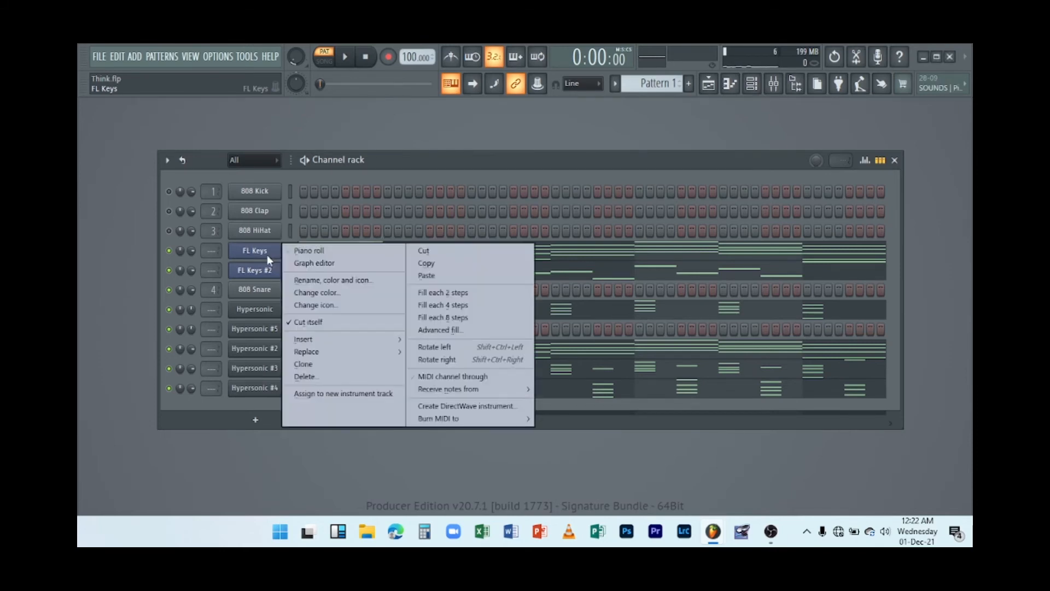
click(416, 258)
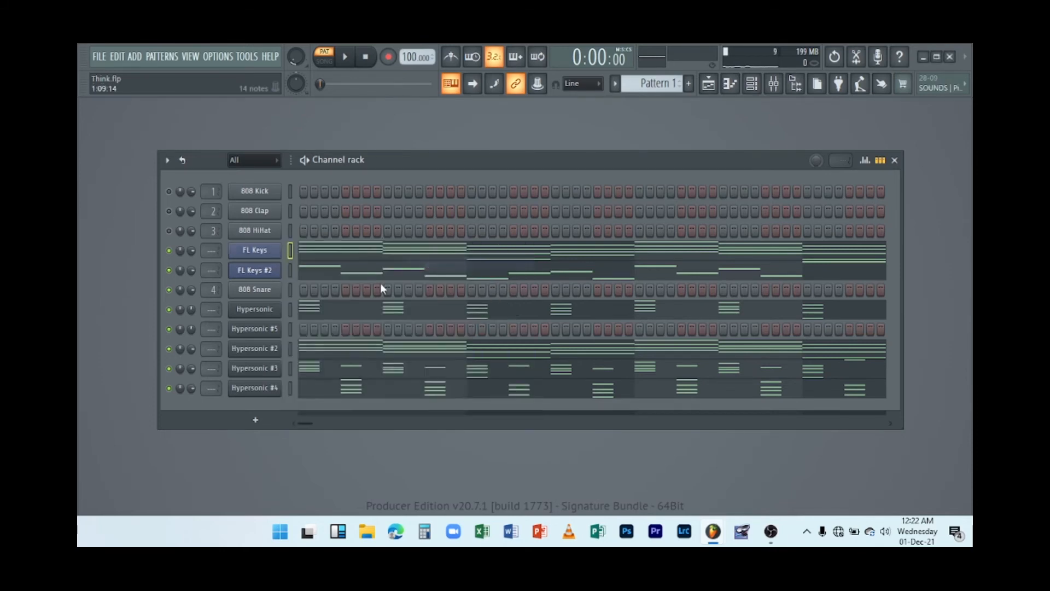
right_click(262, 325)
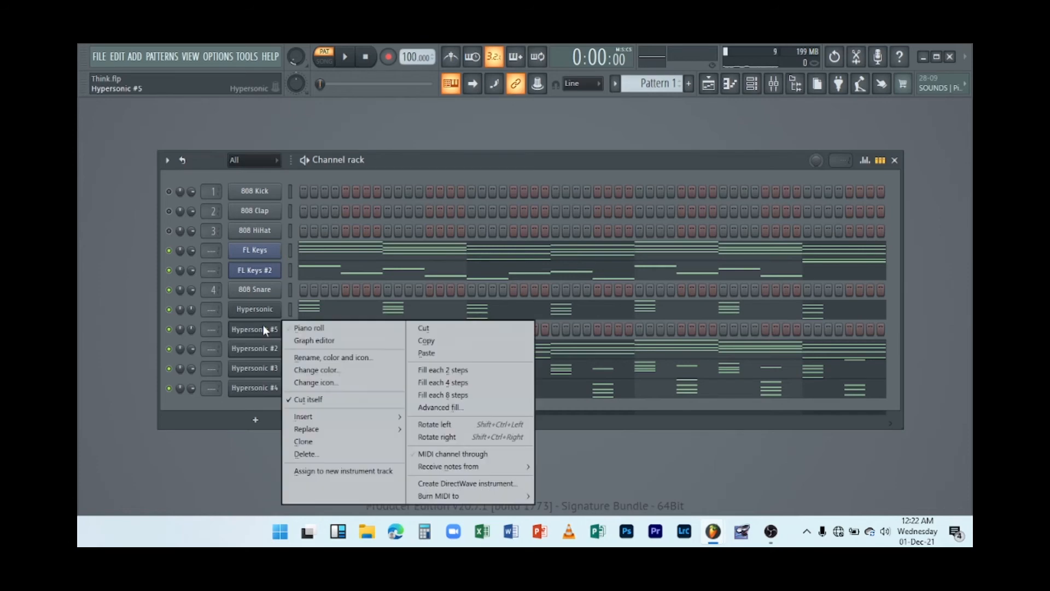
click(437, 353)
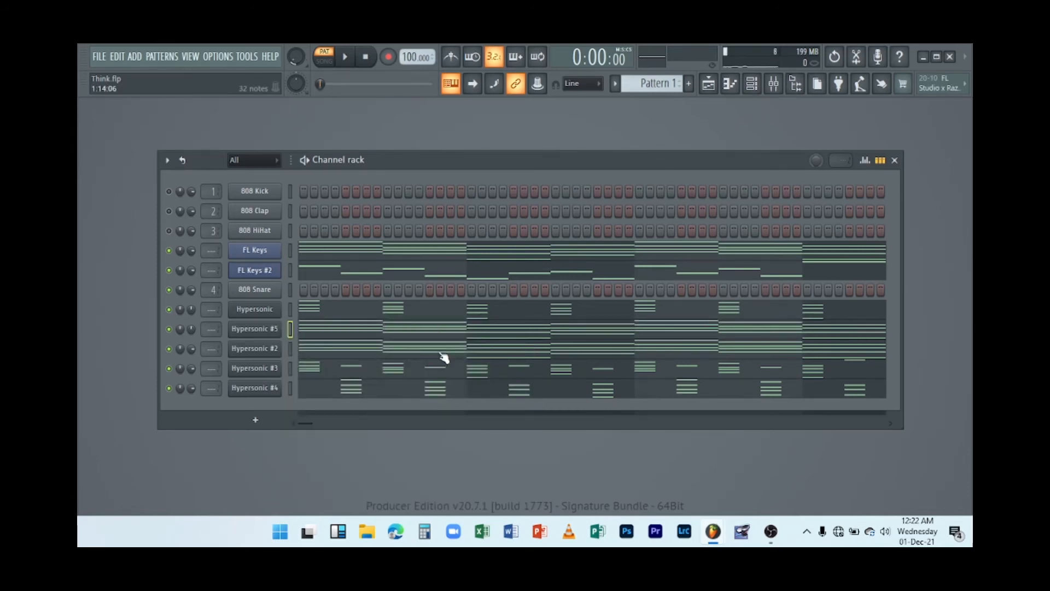
Solo the Hypersonic #5 channel and play the pattern.
right_click(174, 328)
click(193, 311)
key(space)
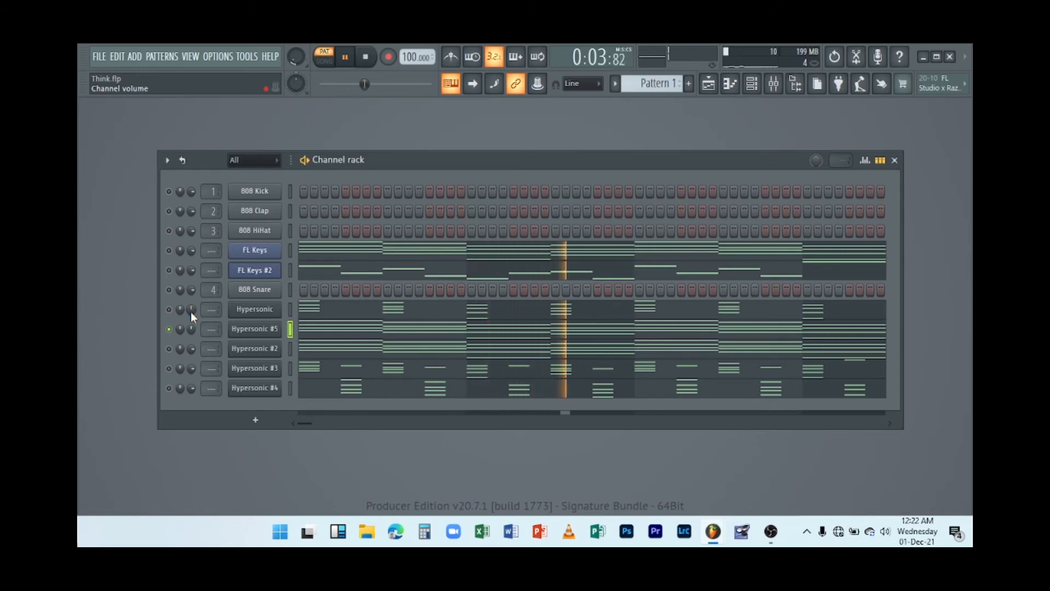
key(space)
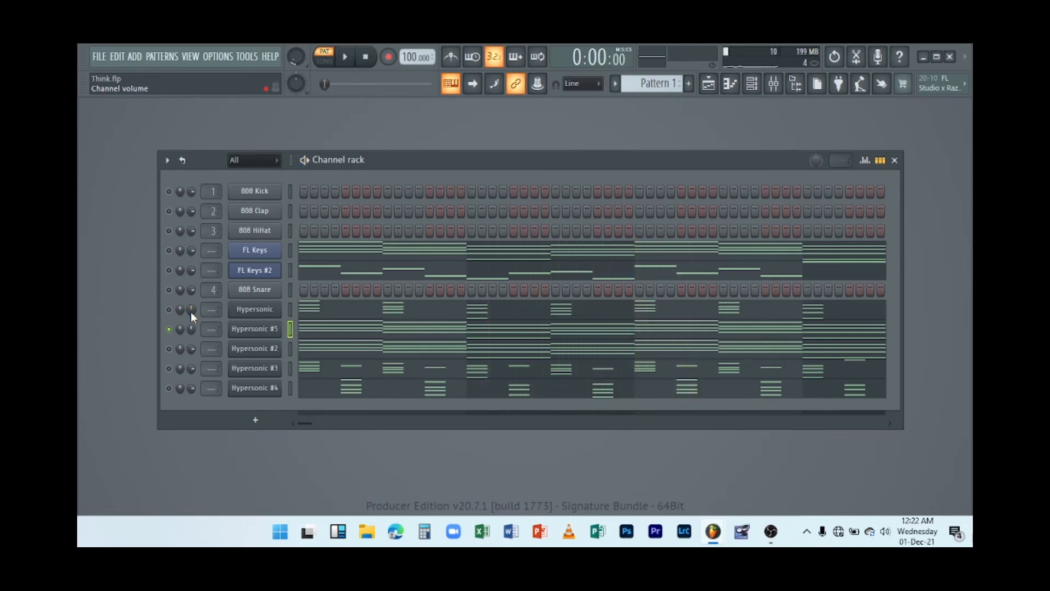
Turn off the solo on Hypersonic #5 and play all channels together.
right_click(172, 334)
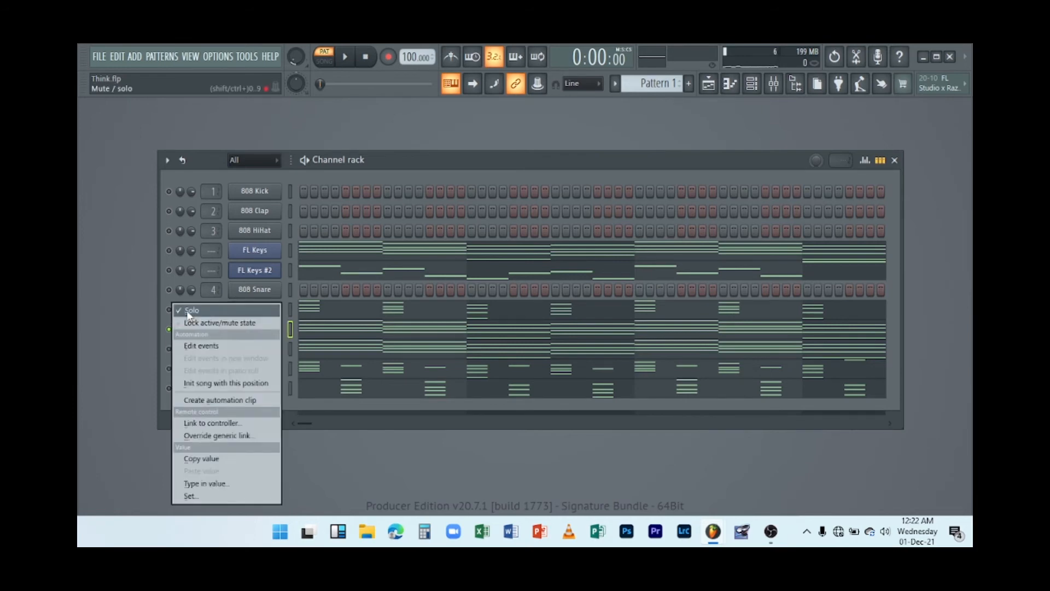
click(186, 310)
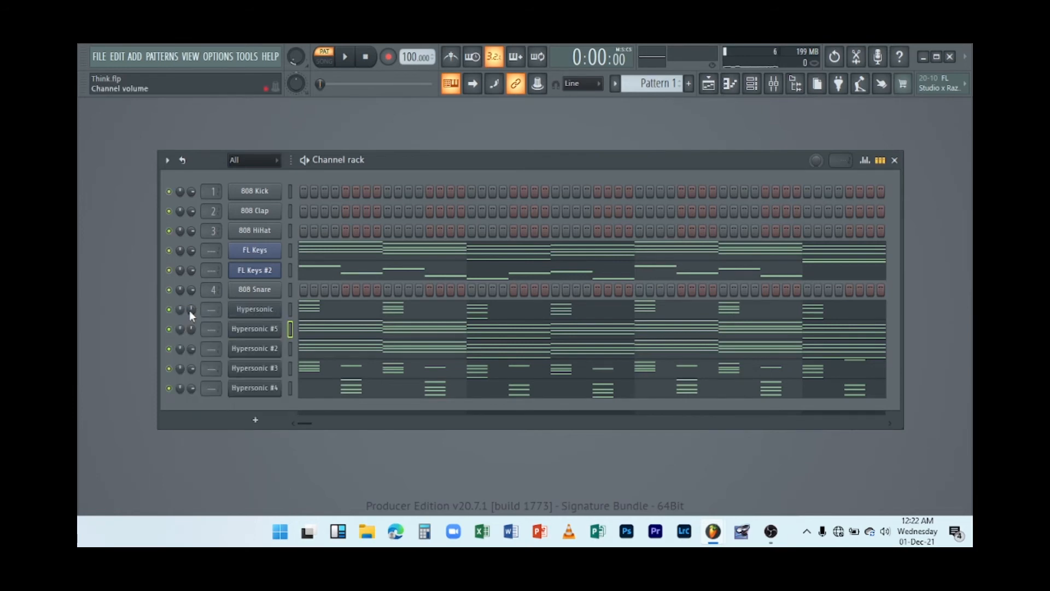
key(space)
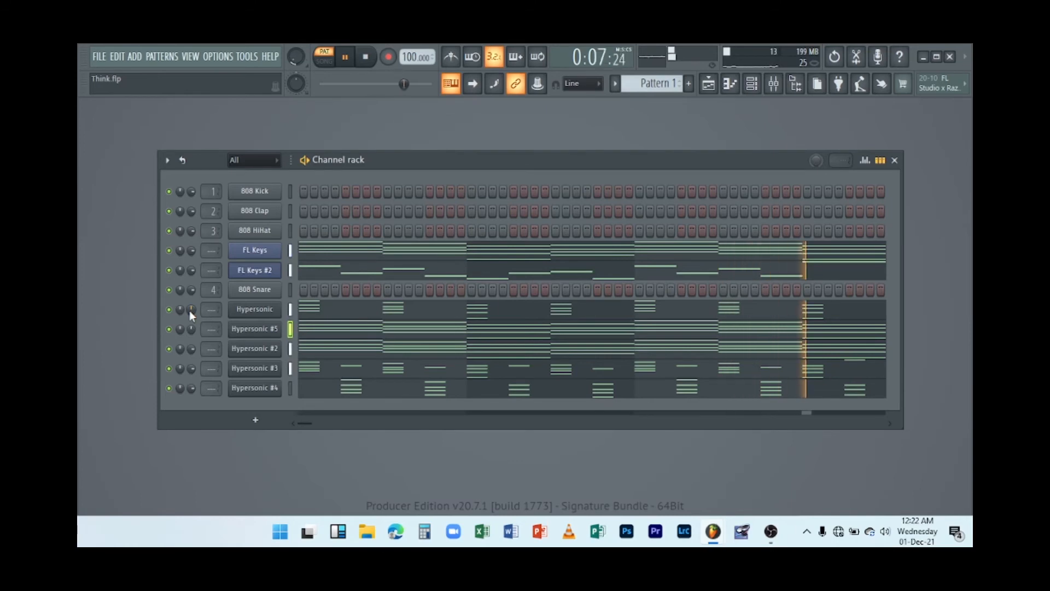
key(space)
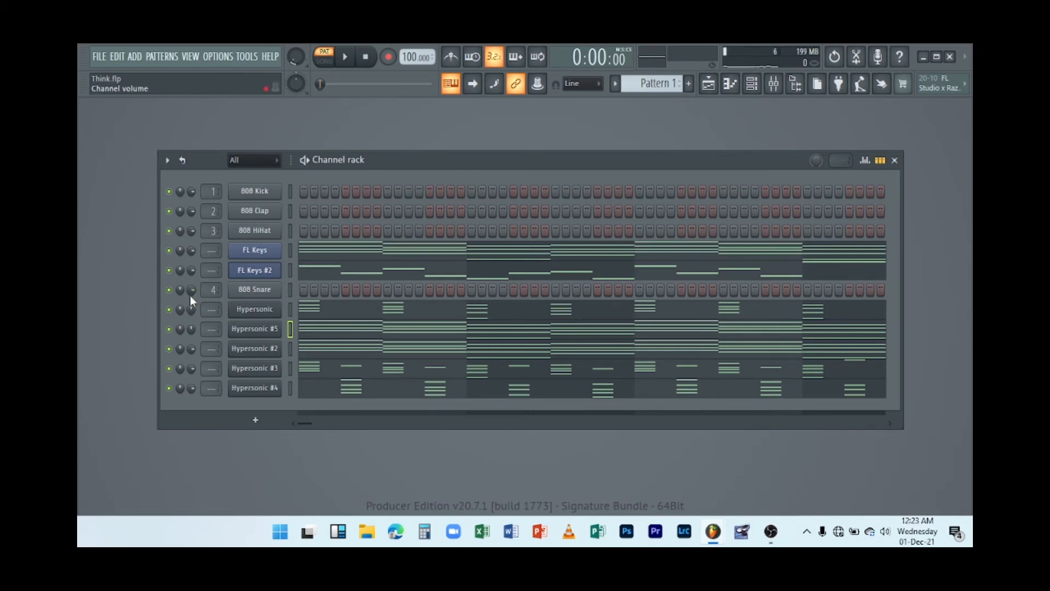
Inspect the 808 Snare channel's sample settings, then open the Legacy drums folder among the browser's packs.
click(264, 291)
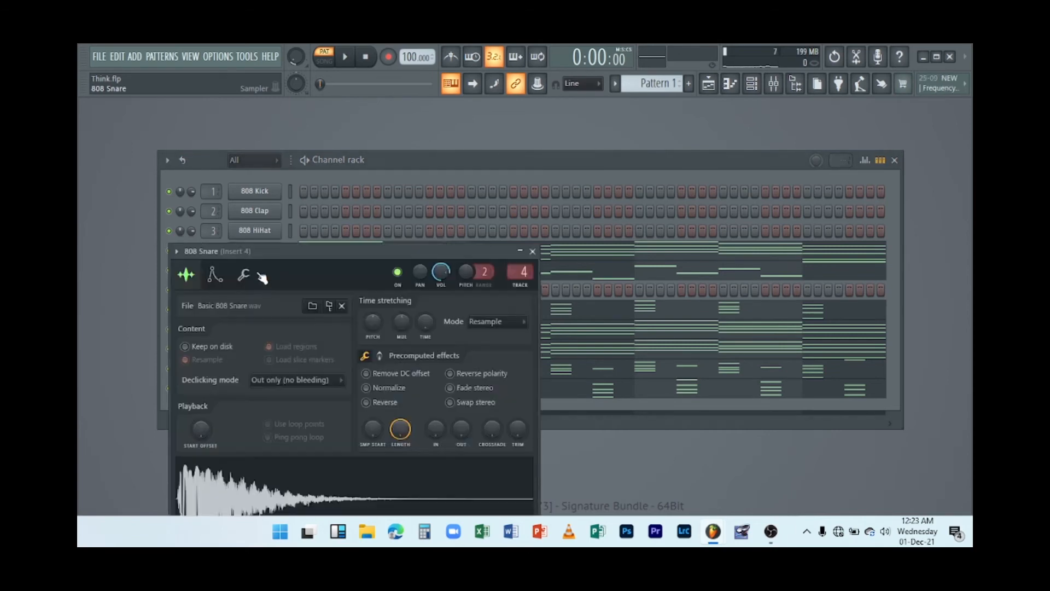
click(532, 251)
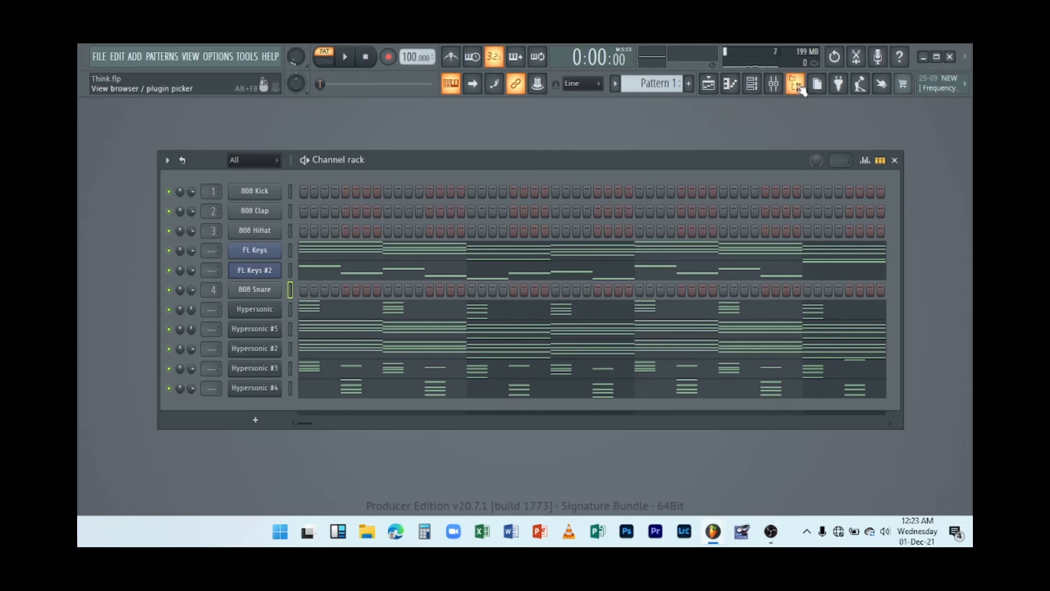
click(797, 85)
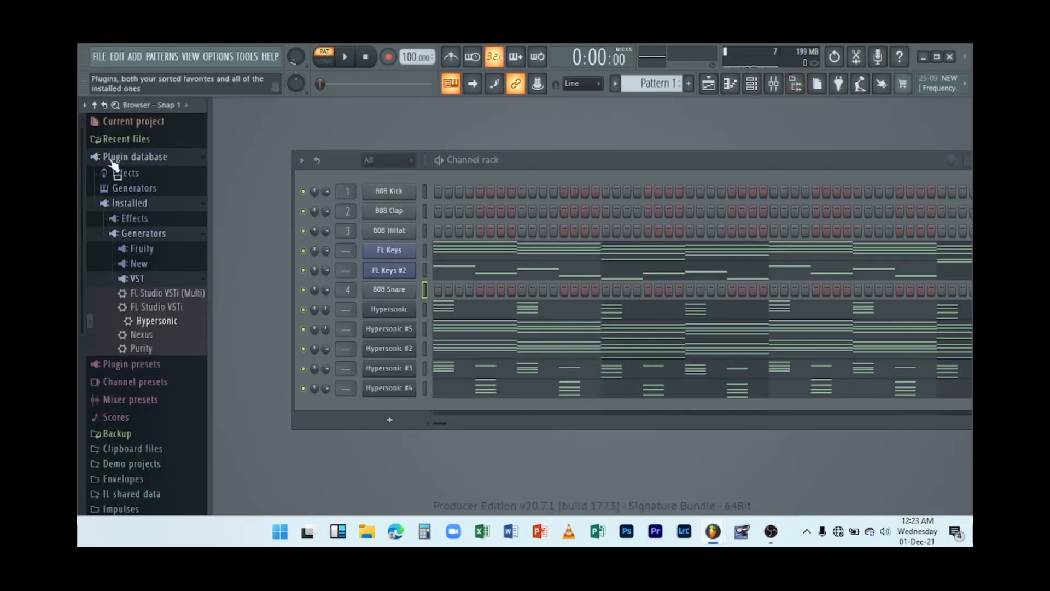
click(95, 105)
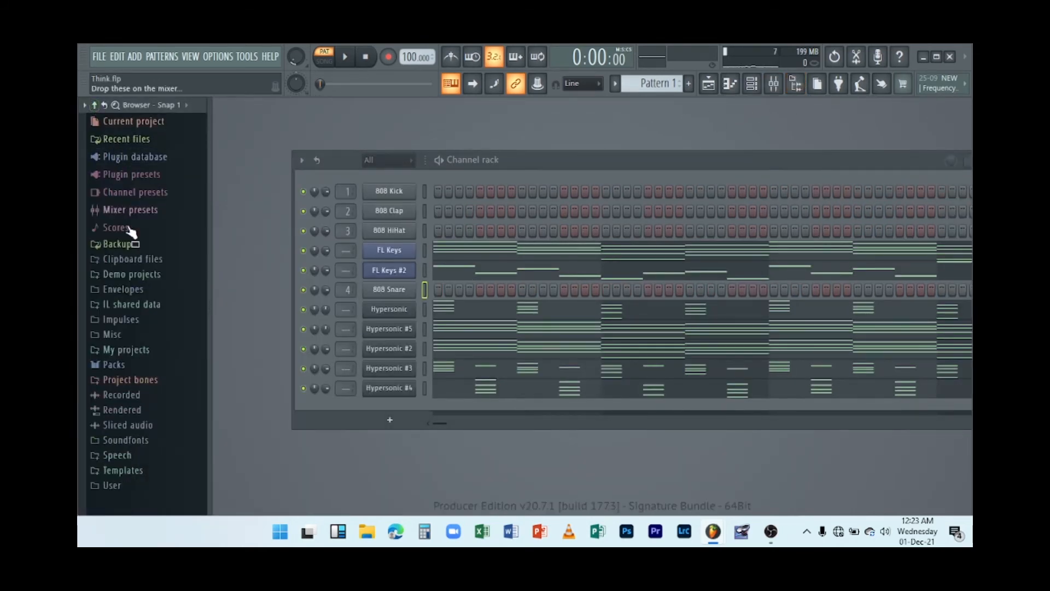
click(130, 367)
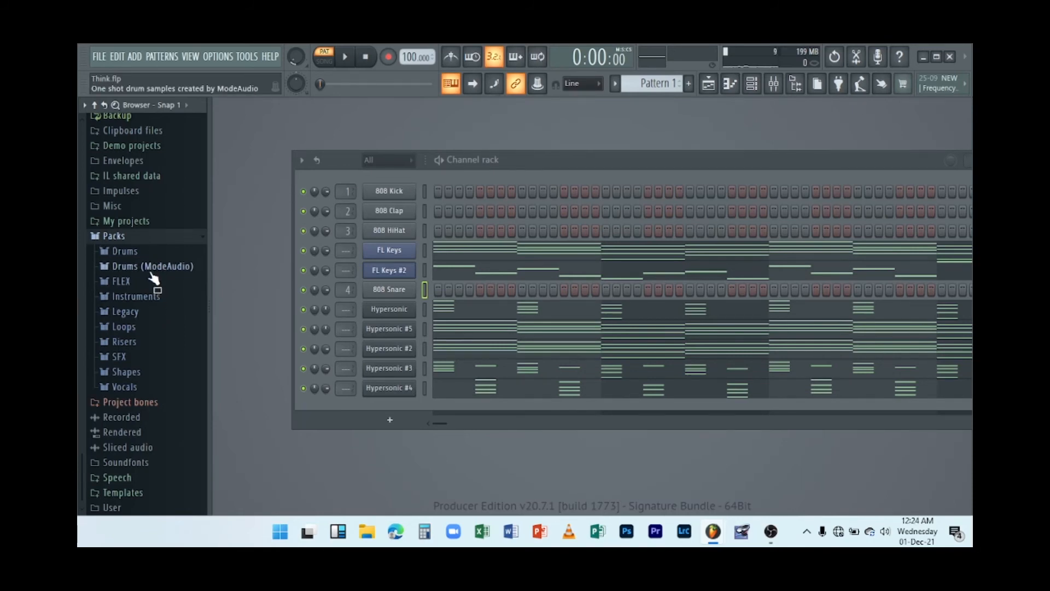
click(141, 316)
click(144, 327)
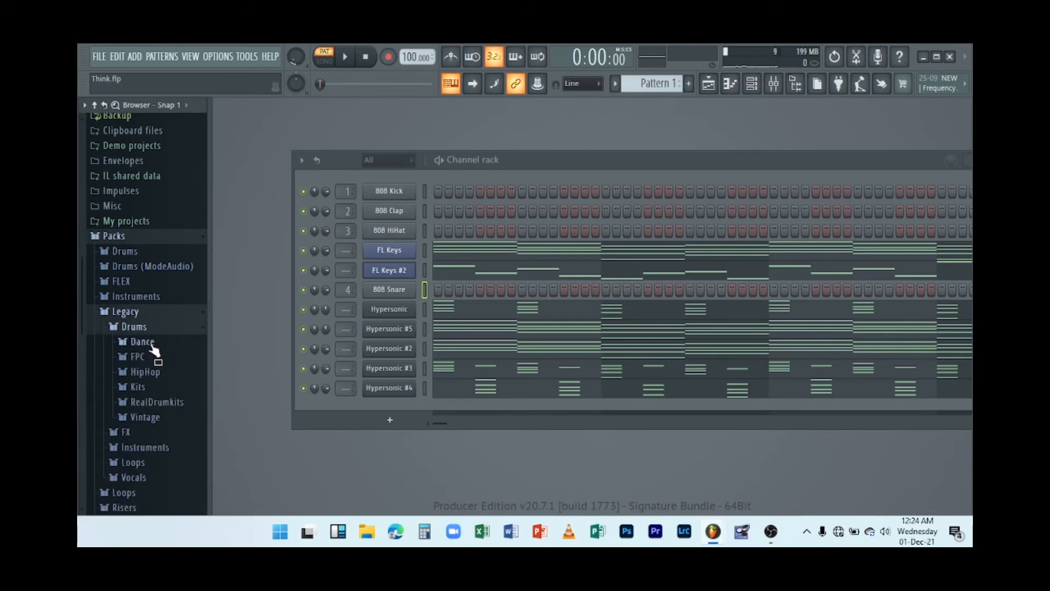
Audition the clap, kick and hat samples in the Legacy Dance drum folder, then close the browser.
click(152, 346)
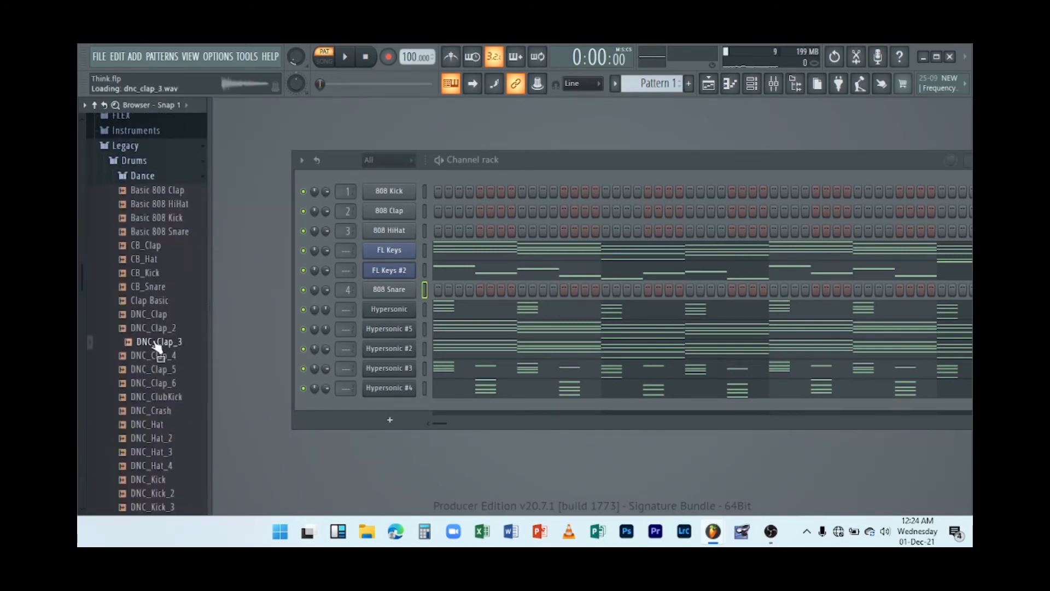
click(156, 357)
click(153, 371)
click(146, 410)
click(151, 273)
click(153, 244)
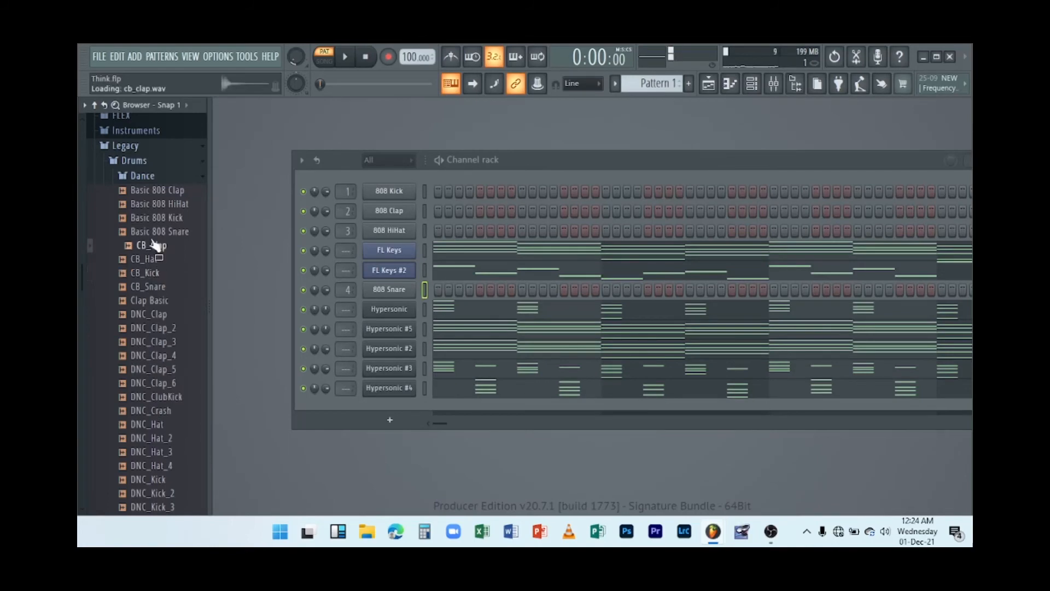
click(154, 300)
click(156, 314)
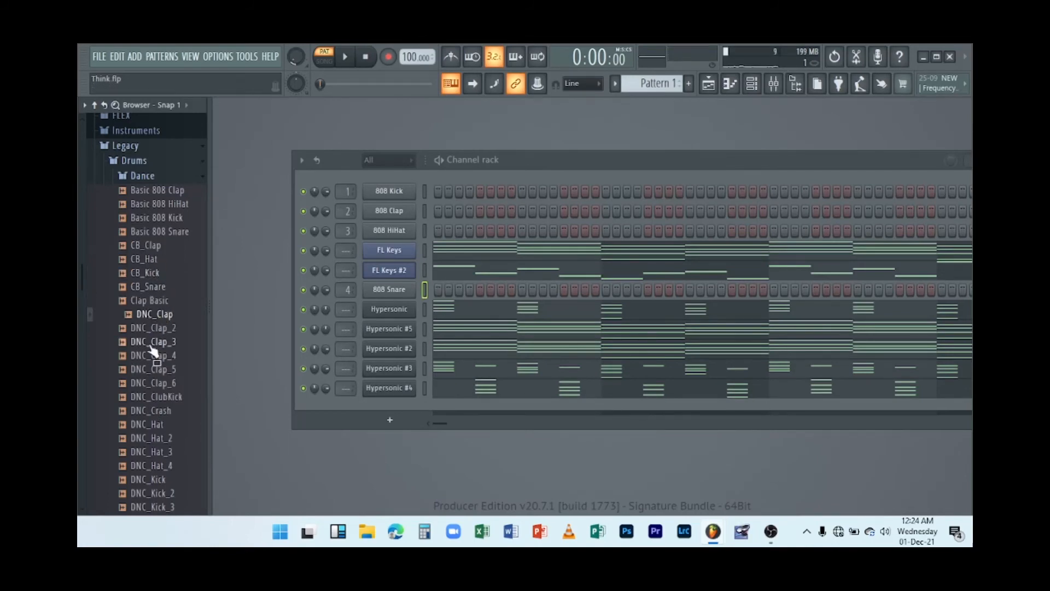
click(150, 341)
click(156, 397)
click(146, 438)
click(164, 397)
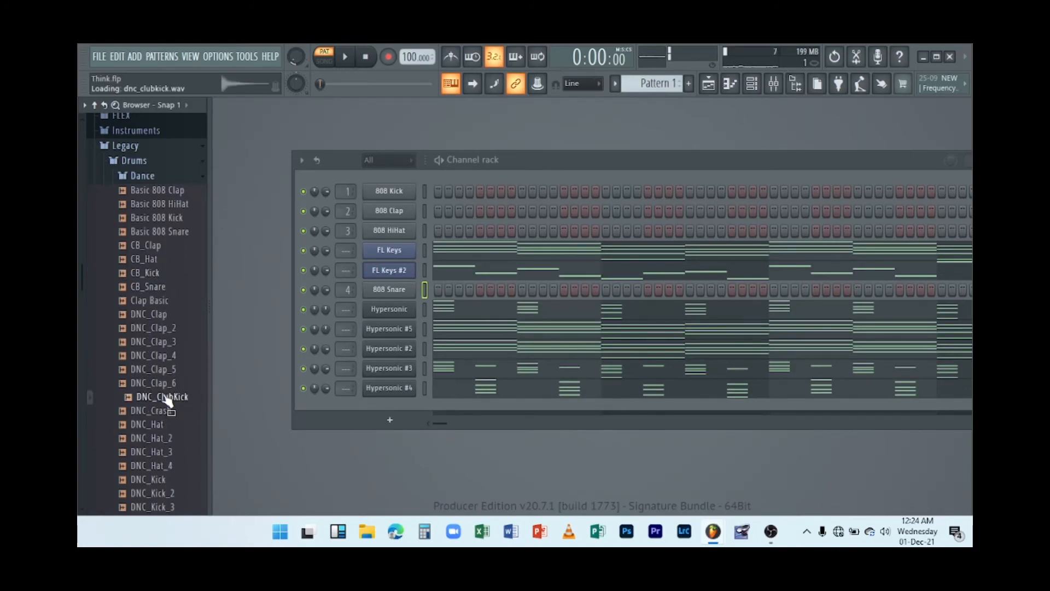
click(149, 425)
click(156, 465)
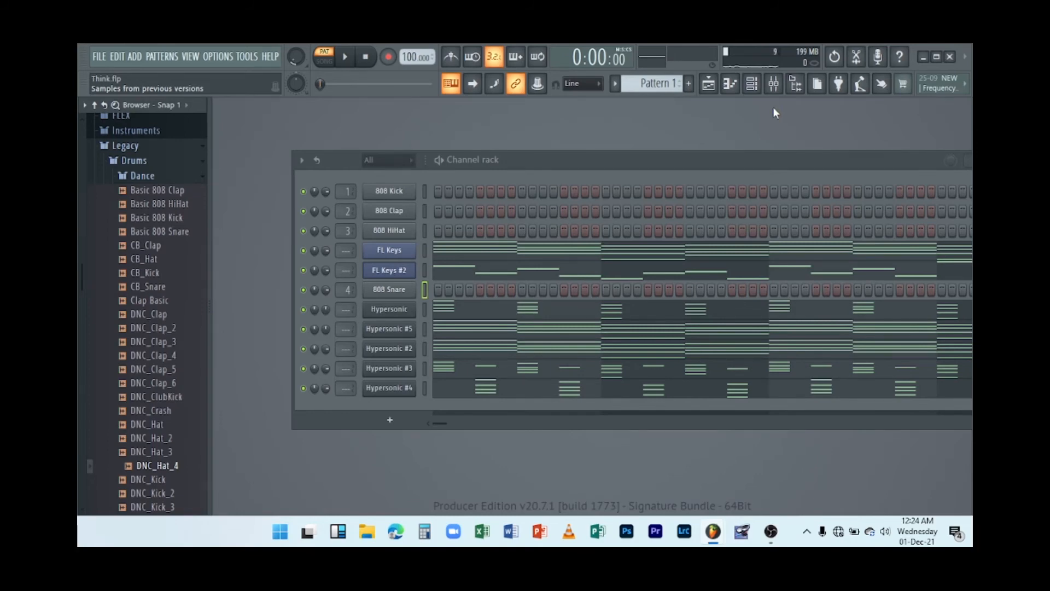
click(796, 85)
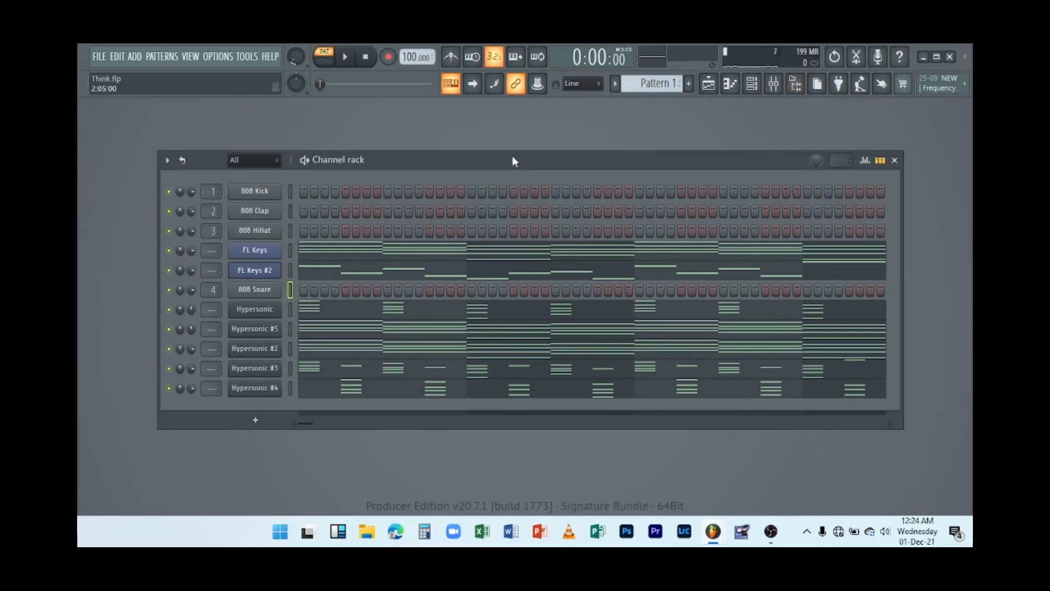
Program snare hits on steps 1, 4, 7, 11 and 13 of the first bar in the 808 Snare row, playing the pattern.
drag(512, 156, 514, 145)
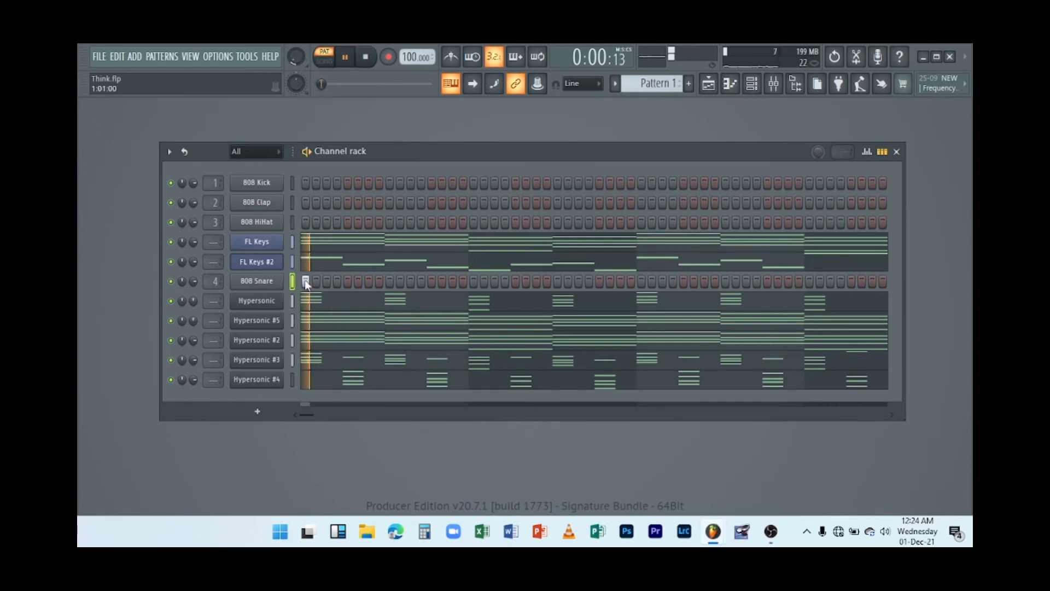
click(335, 283)
key(space)
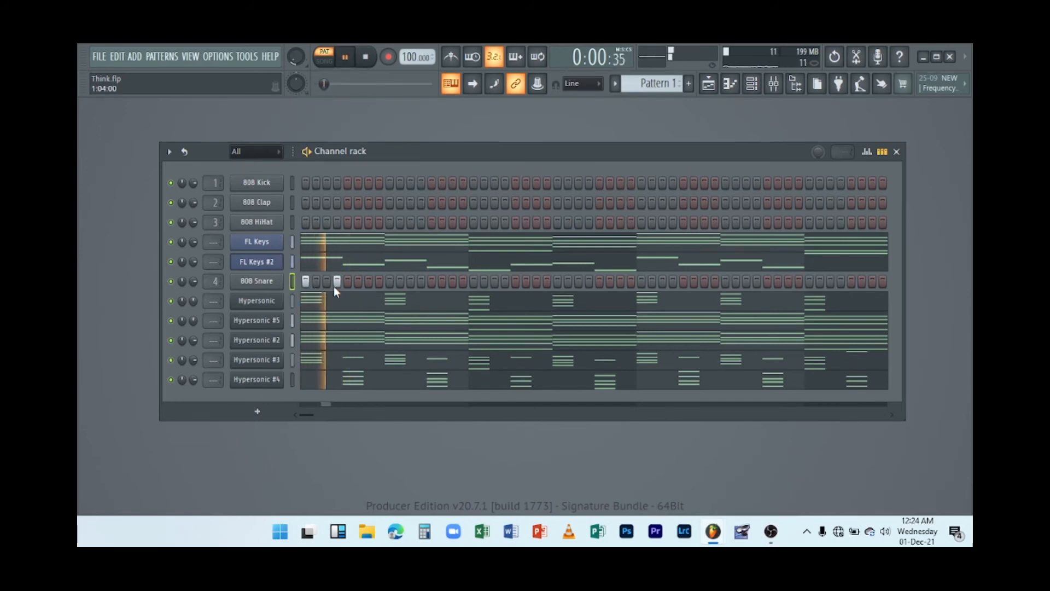
click(340, 284)
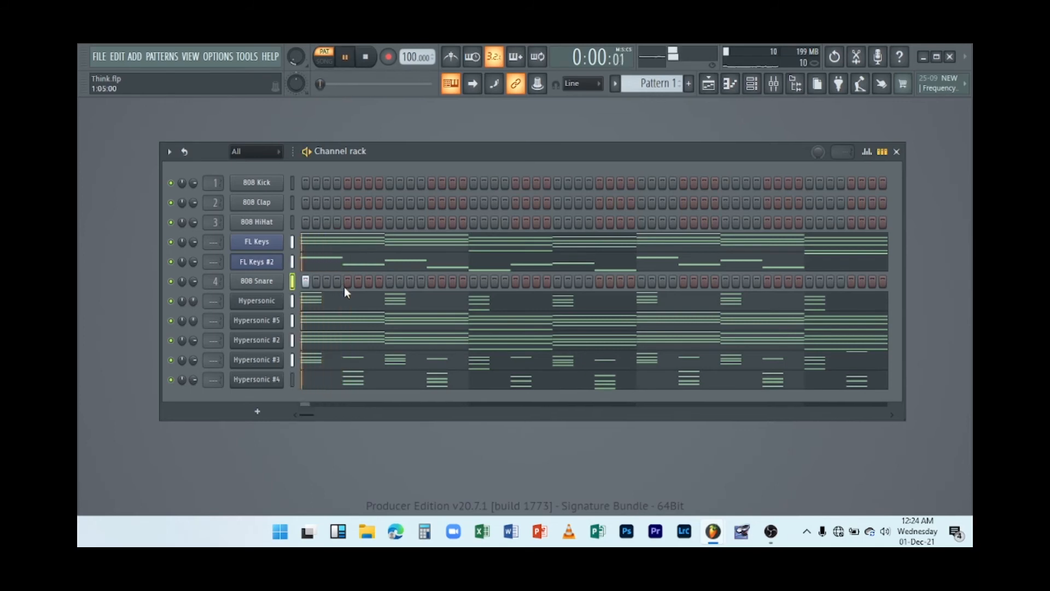
click(336, 283)
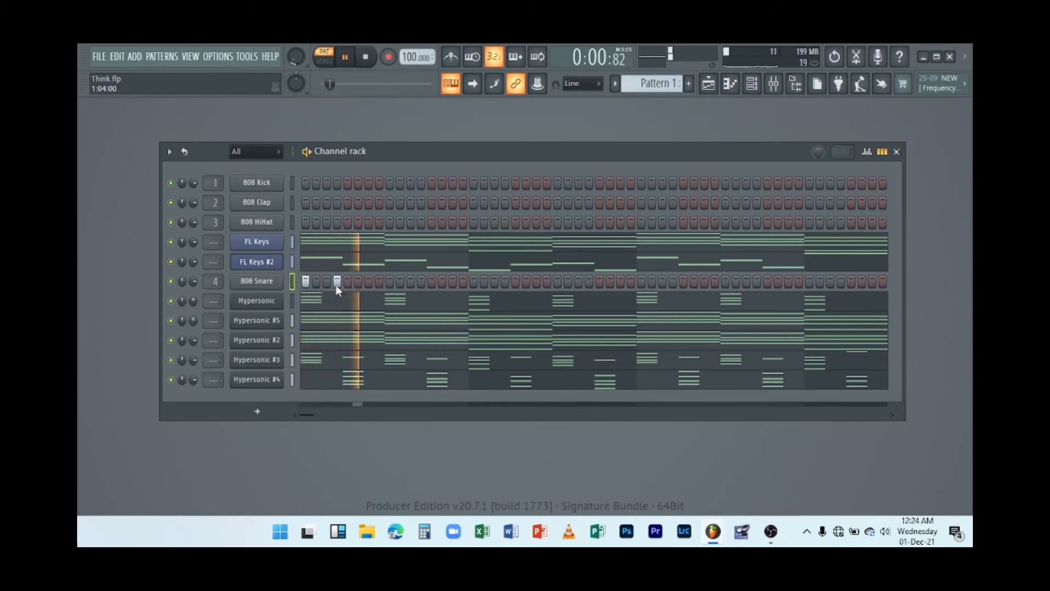
key(space)
key(space)
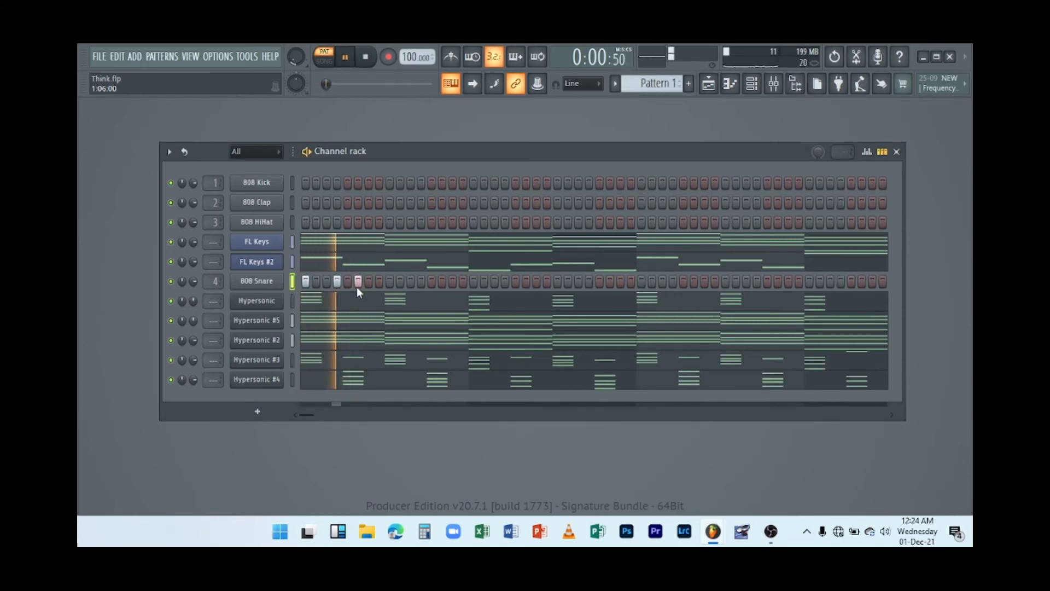
click(367, 284)
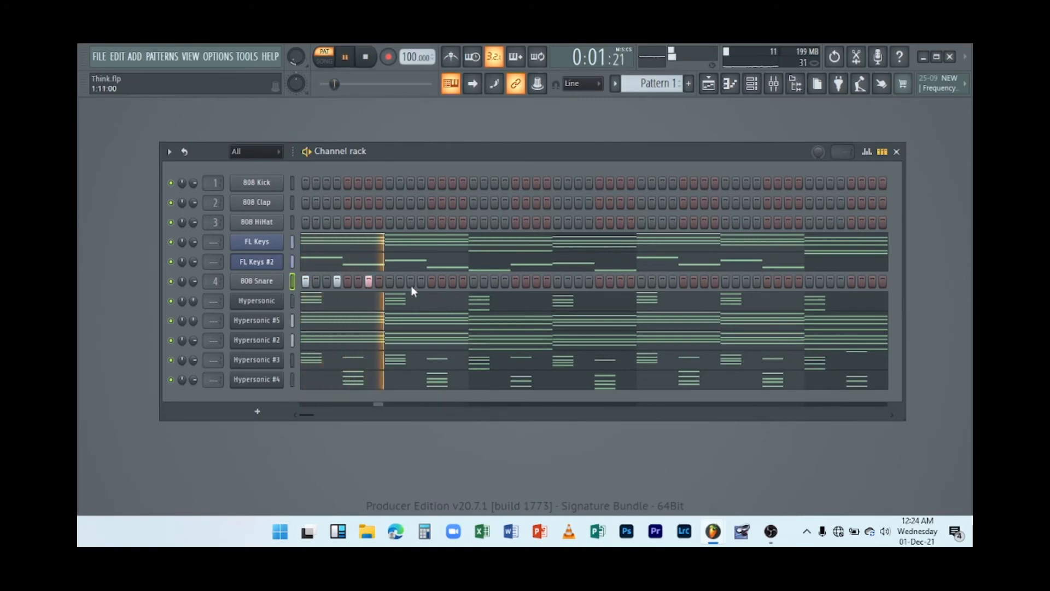
click(394, 283)
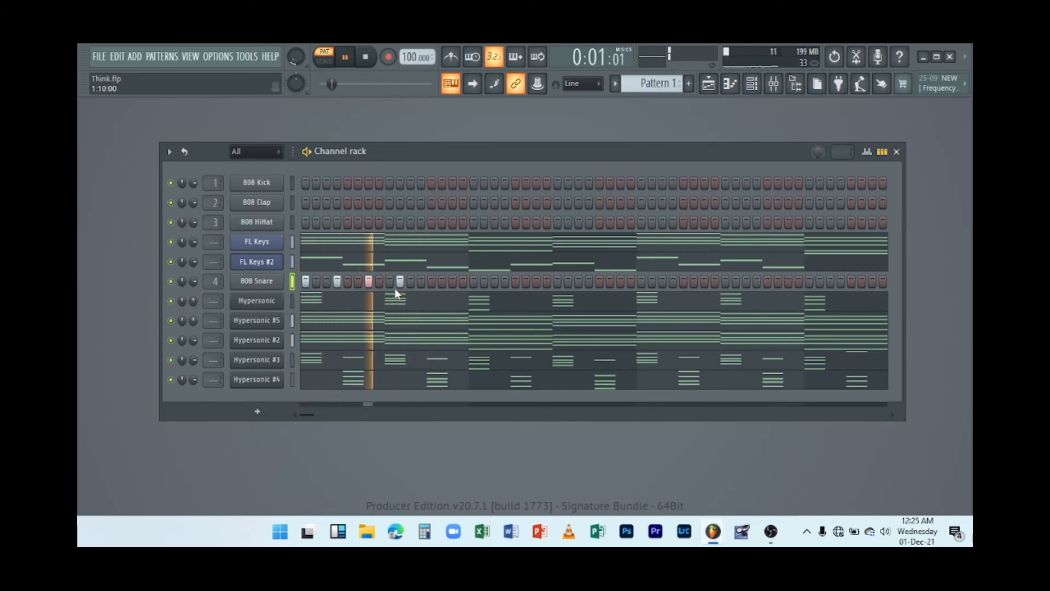
click(401, 282)
click(411, 282)
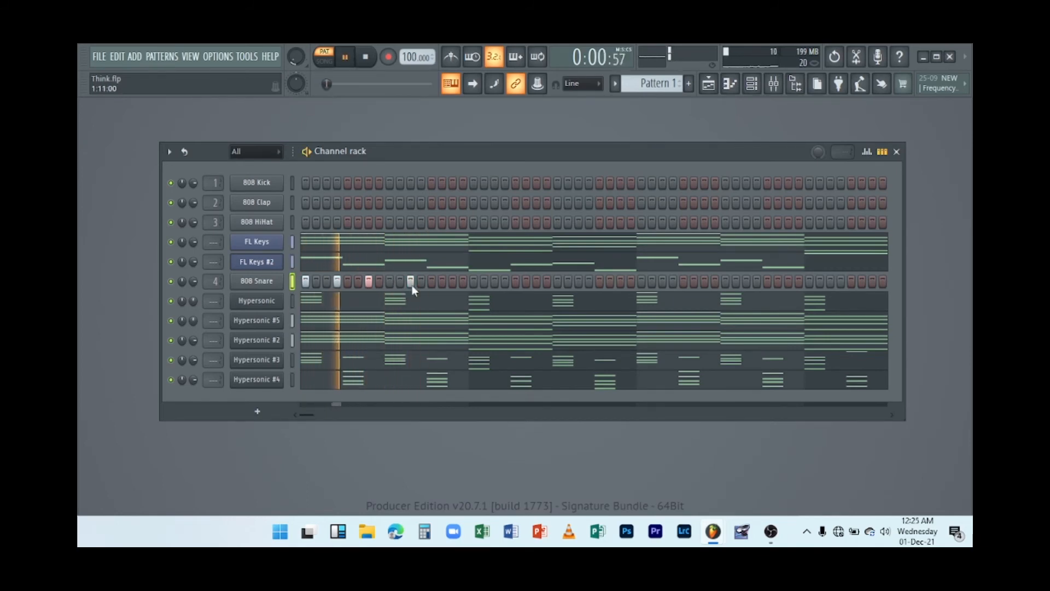
key(space)
key(space)
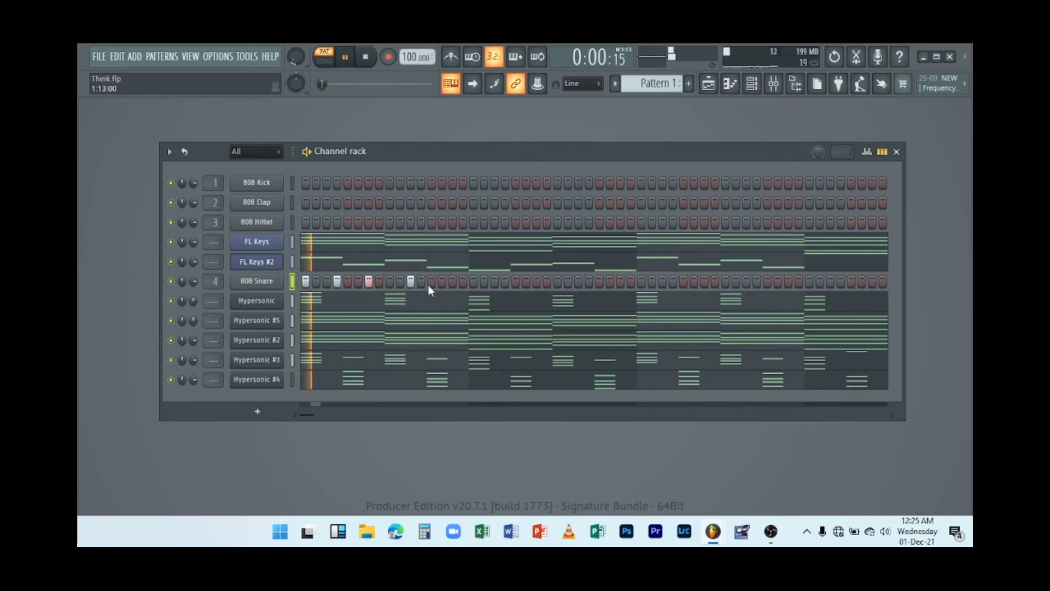
click(429, 283)
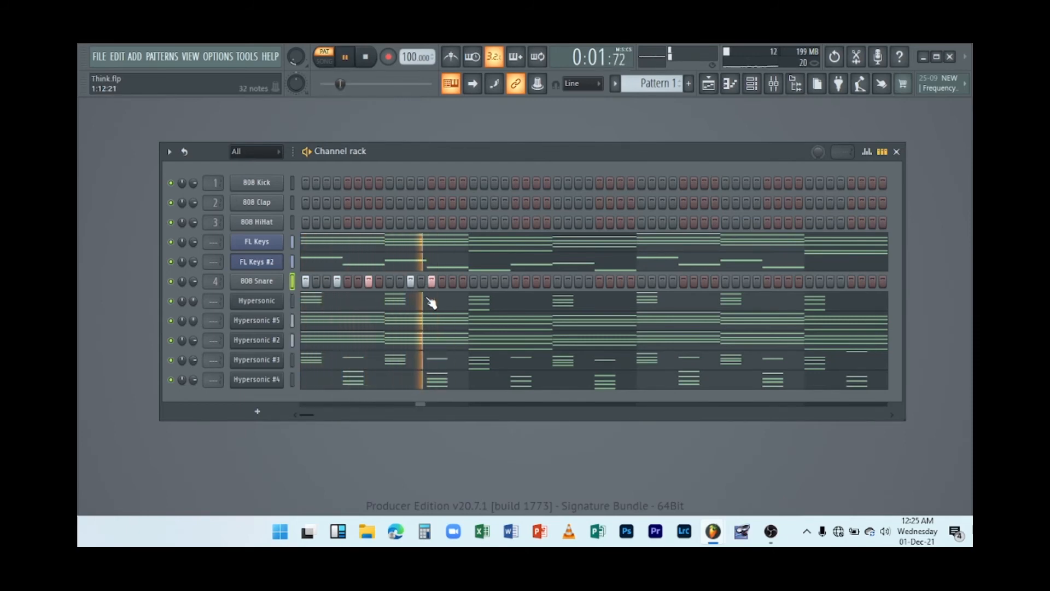
key(space)
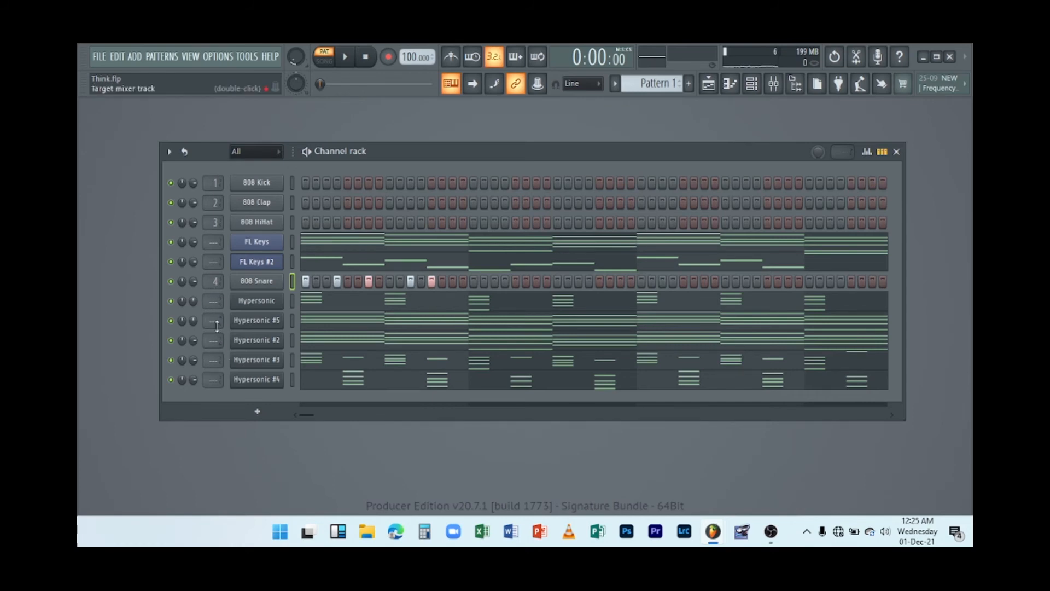
Solo the 808 Snare channel, enable Hypersonic #5 alongside it, and play the pattern.
right_click(174, 280)
click(184, 287)
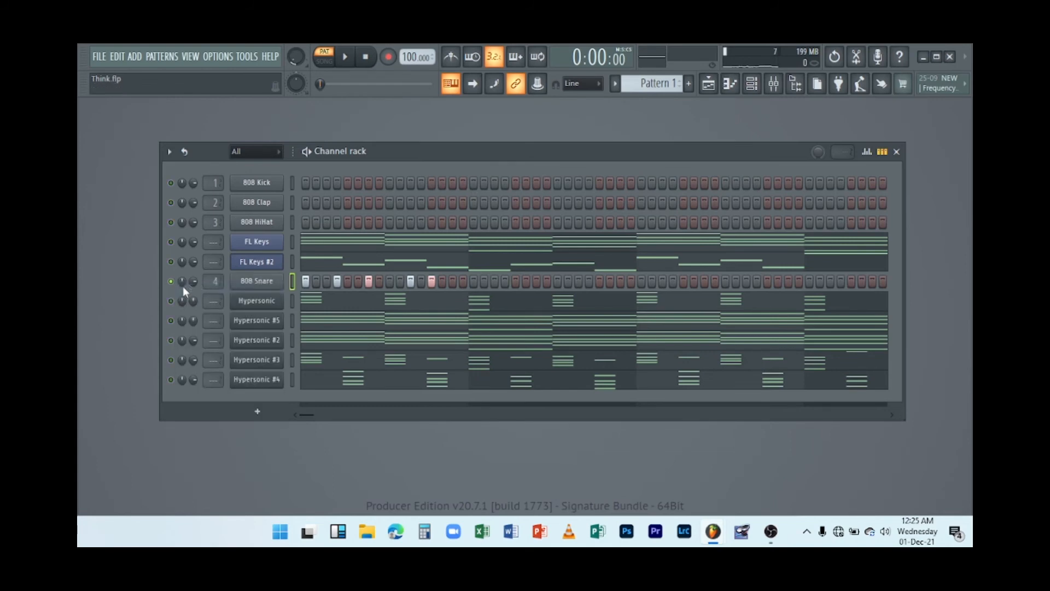
click(175, 320)
key(space)
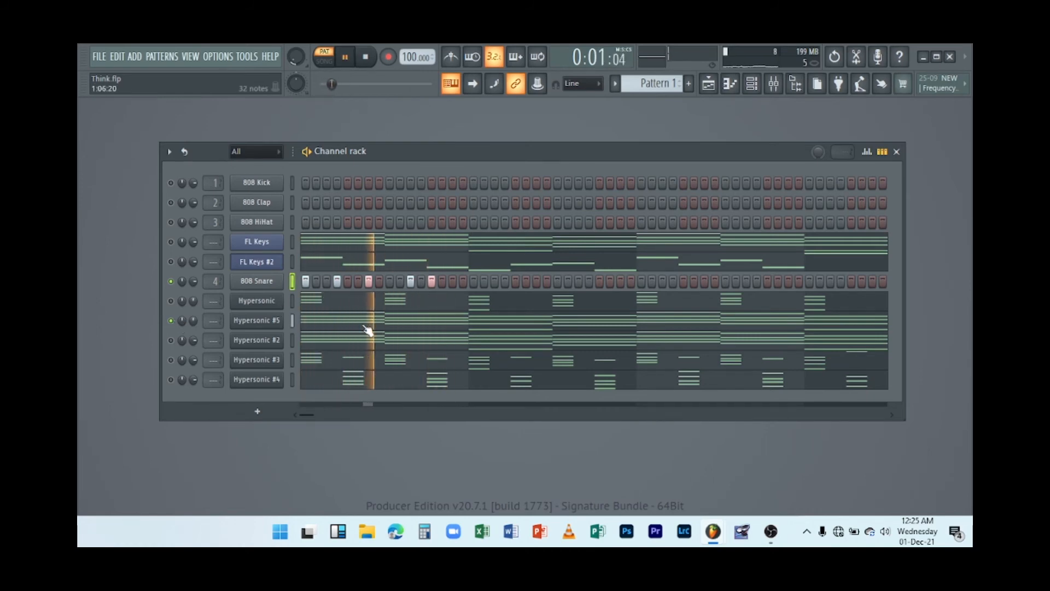
Extend the snare rhythm across bars two to four of the 808 Snare row while the pattern plays.
click(470, 285)
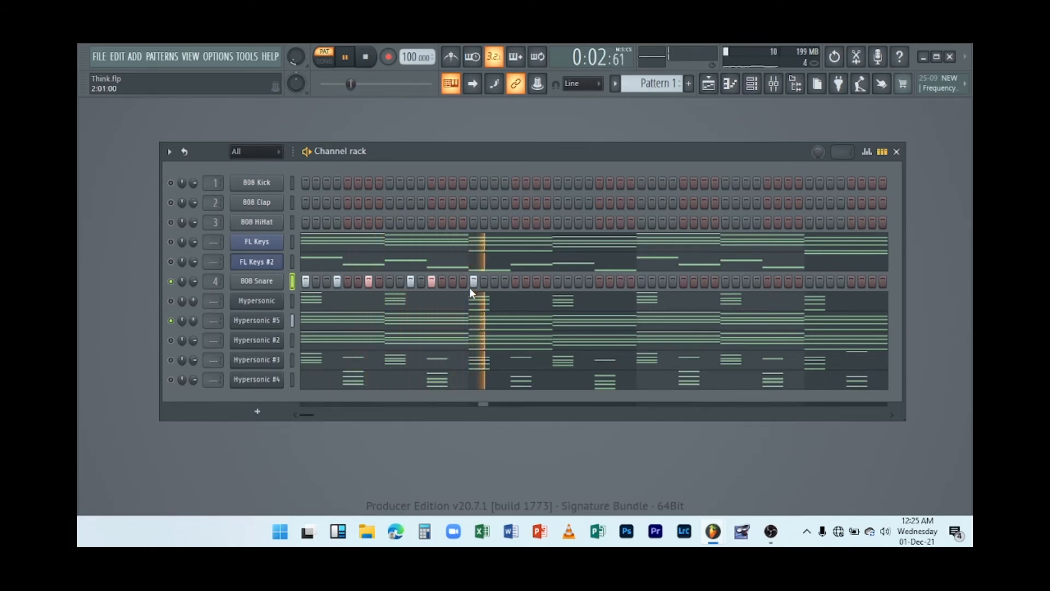
key(space)
key(space)
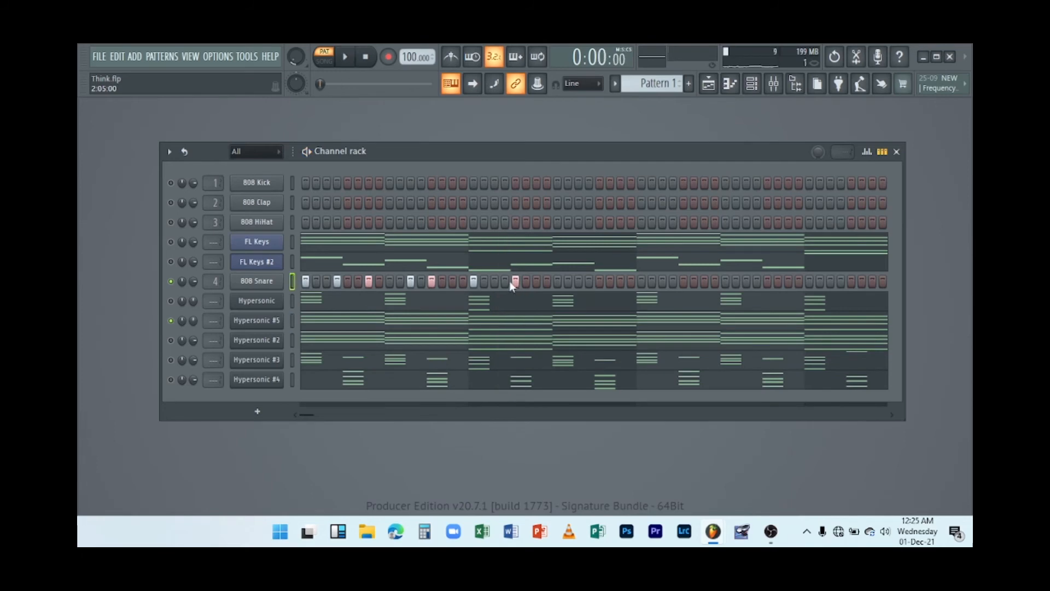
click(507, 282)
right_click(513, 285)
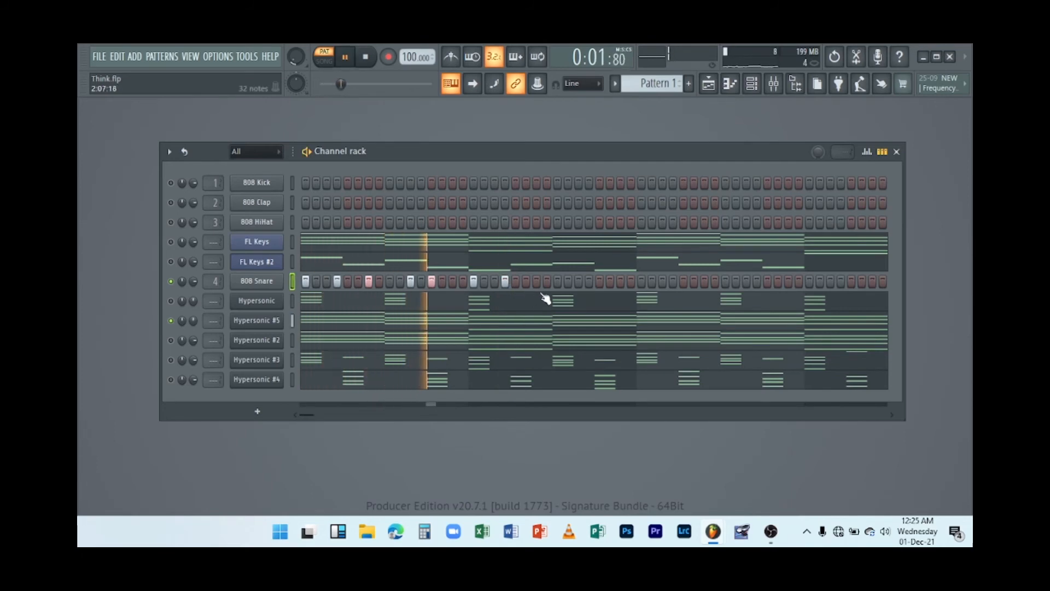
click(536, 282)
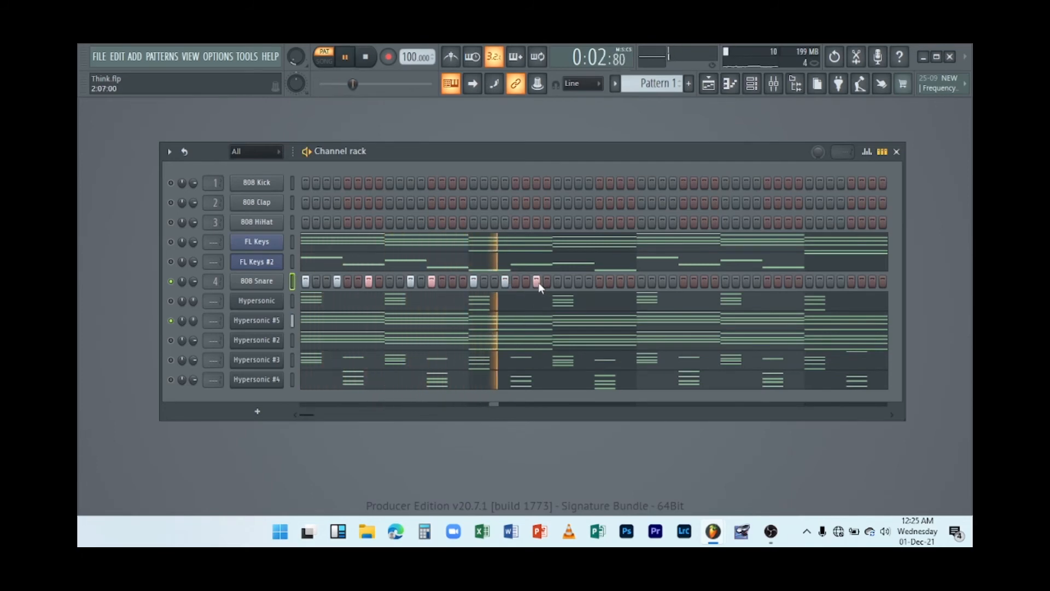
click(578, 280)
click(598, 282)
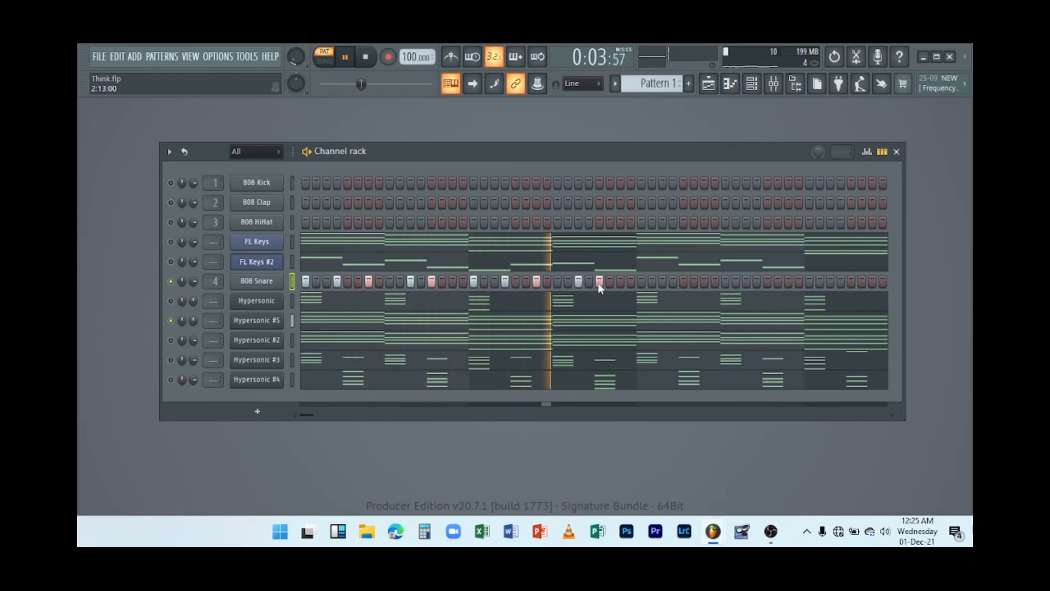
click(641, 282)
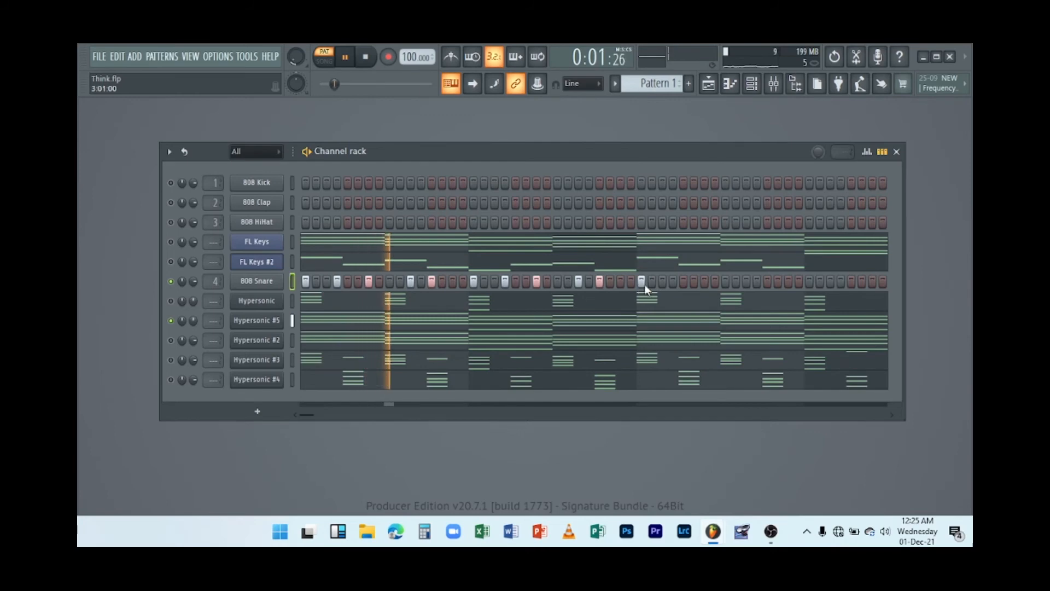
click(674, 283)
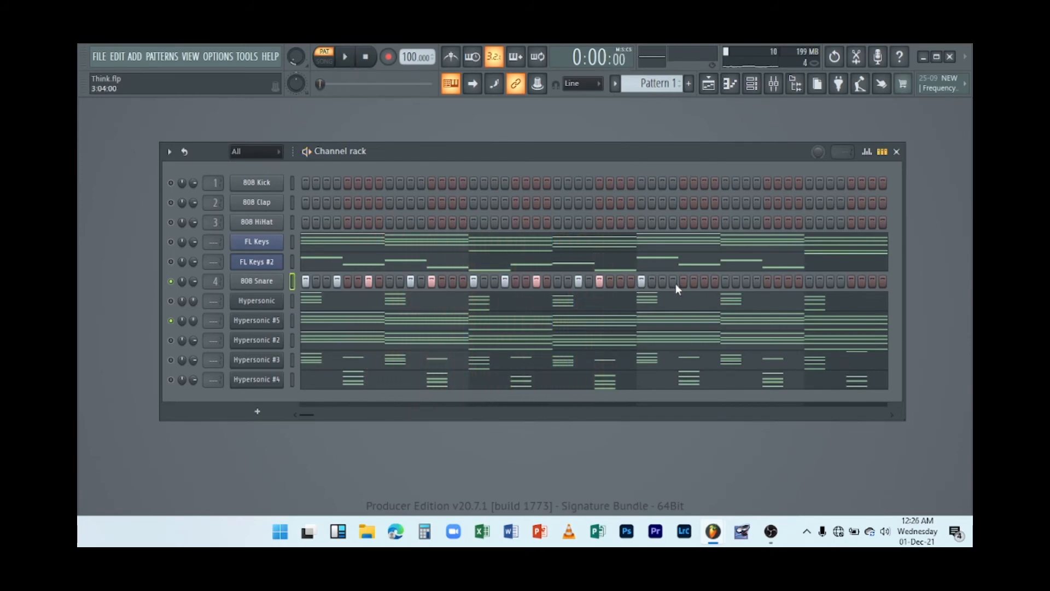
click(704, 283)
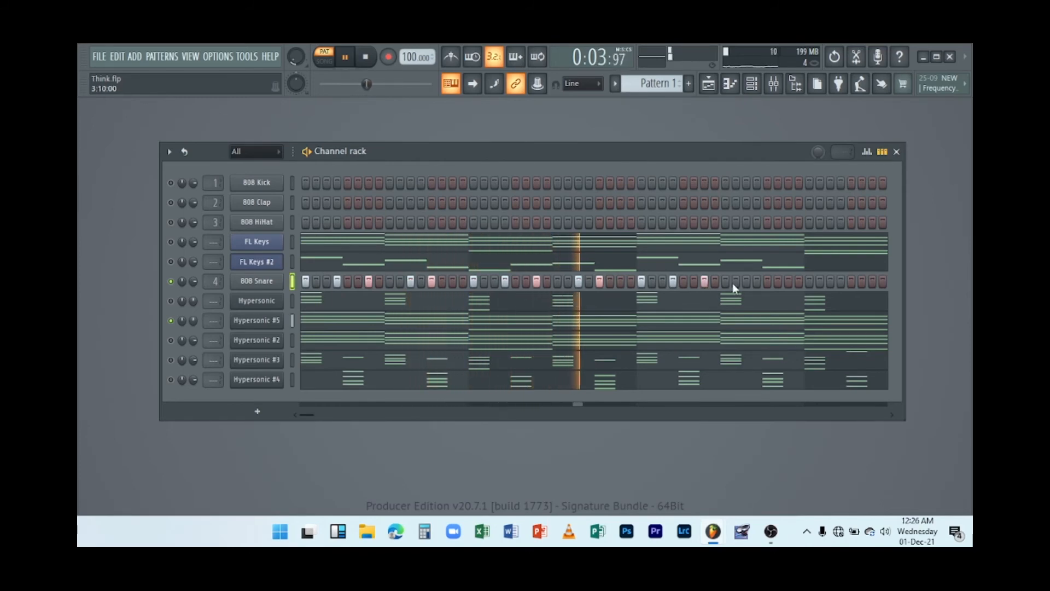
click(746, 282)
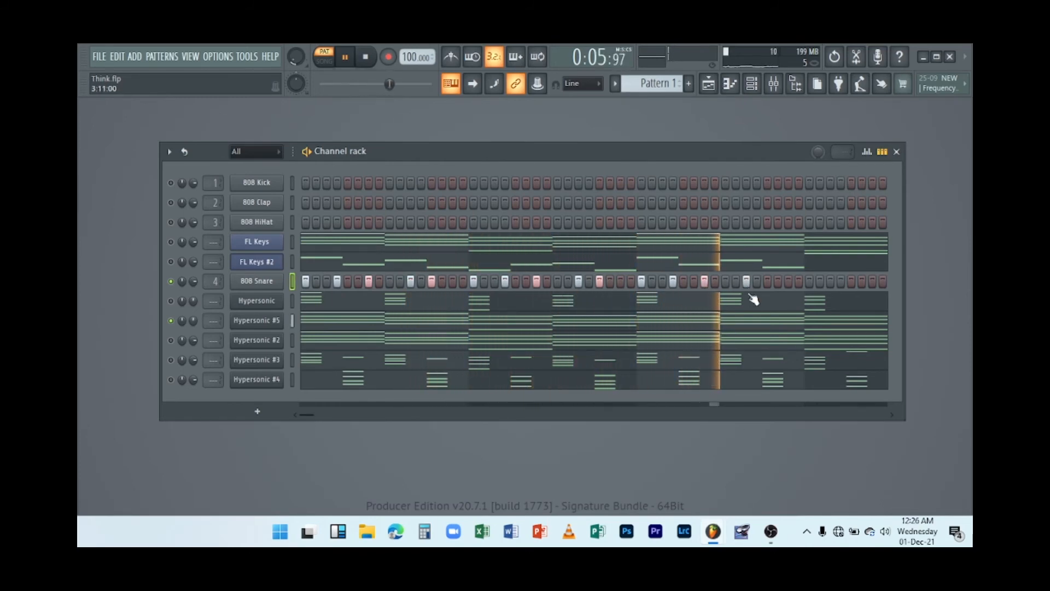
click(808, 284)
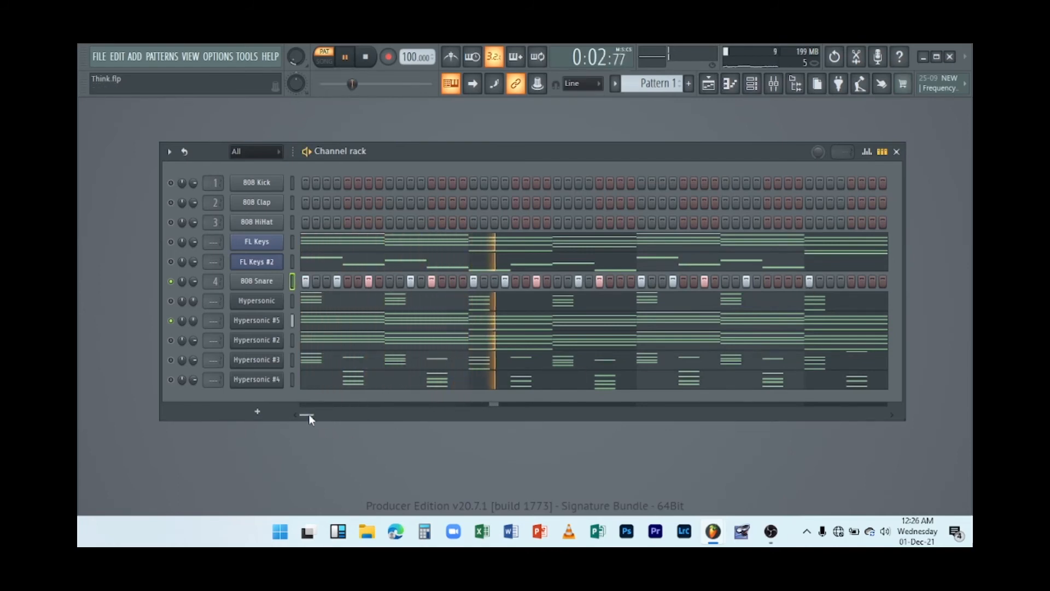
Rework snare hits in the middle bars of the 808 Snare row, toggling steps on and off while the pattern plays.
drag(308, 414, 324, 414)
click(581, 281)
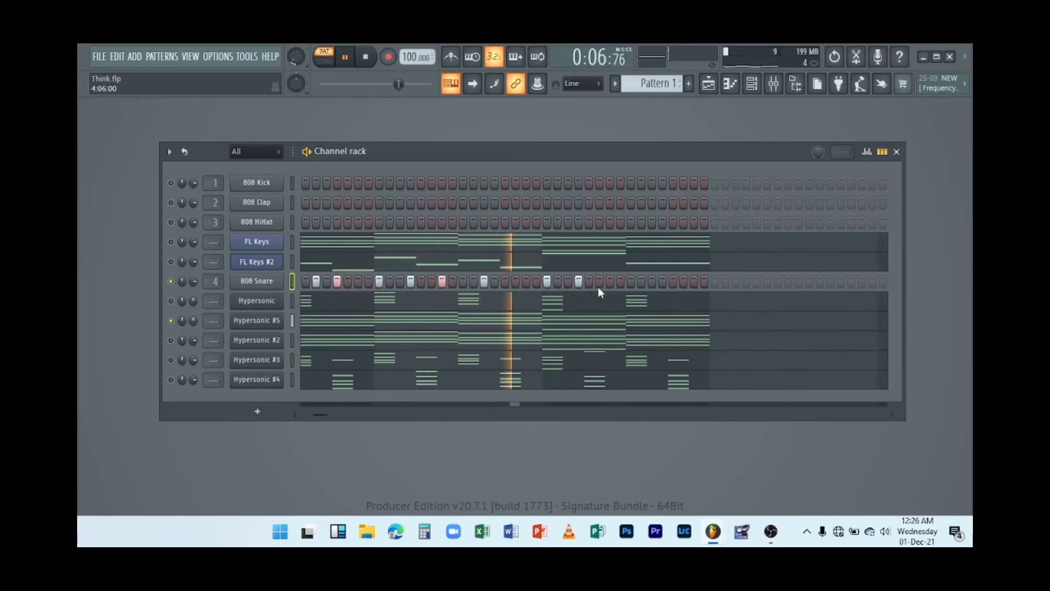
key(space)
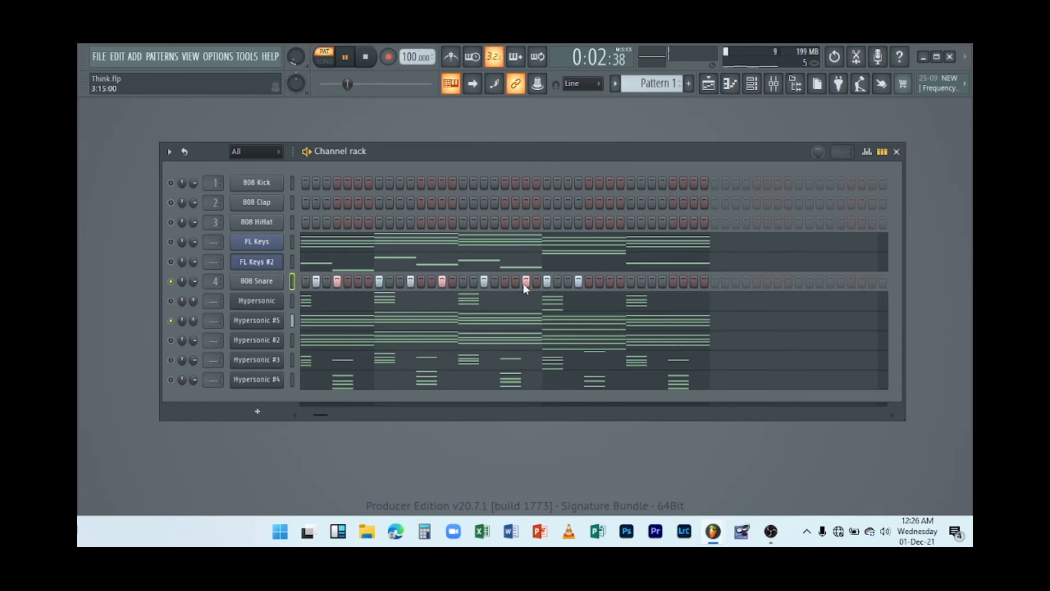
click(579, 281)
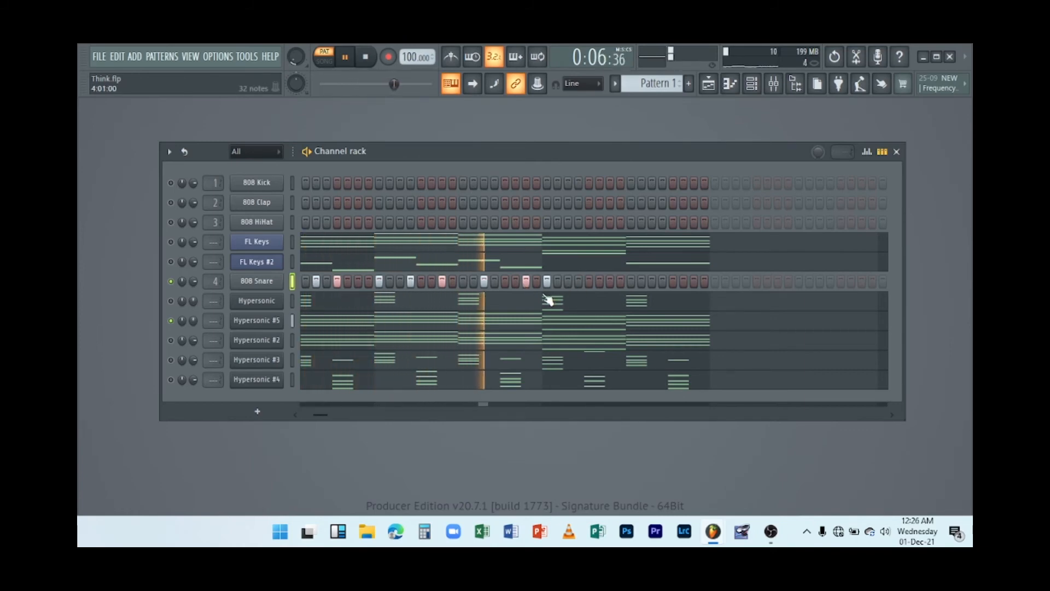
click(502, 283)
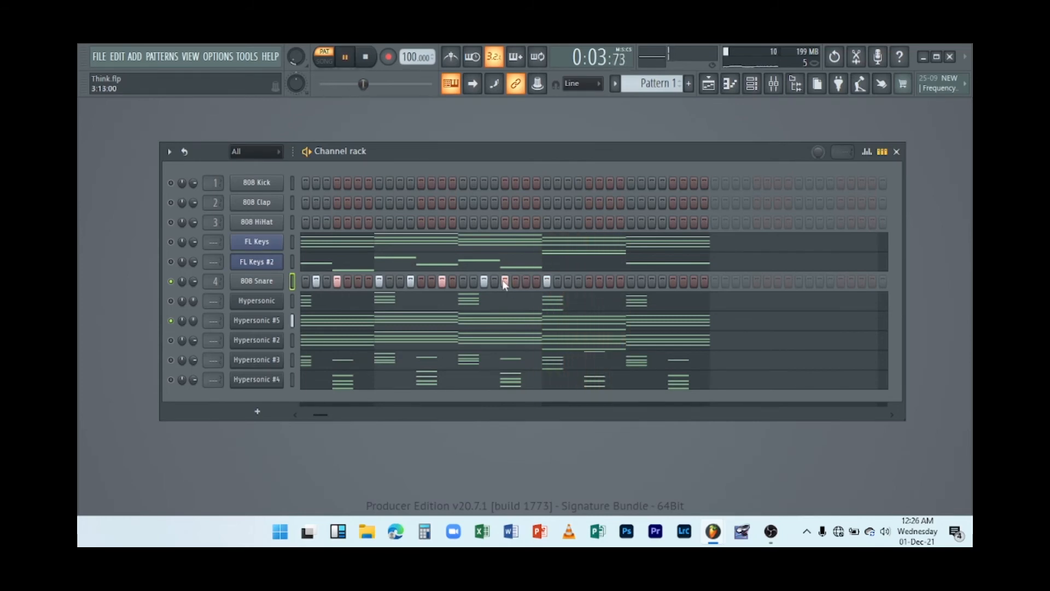
click(581, 281)
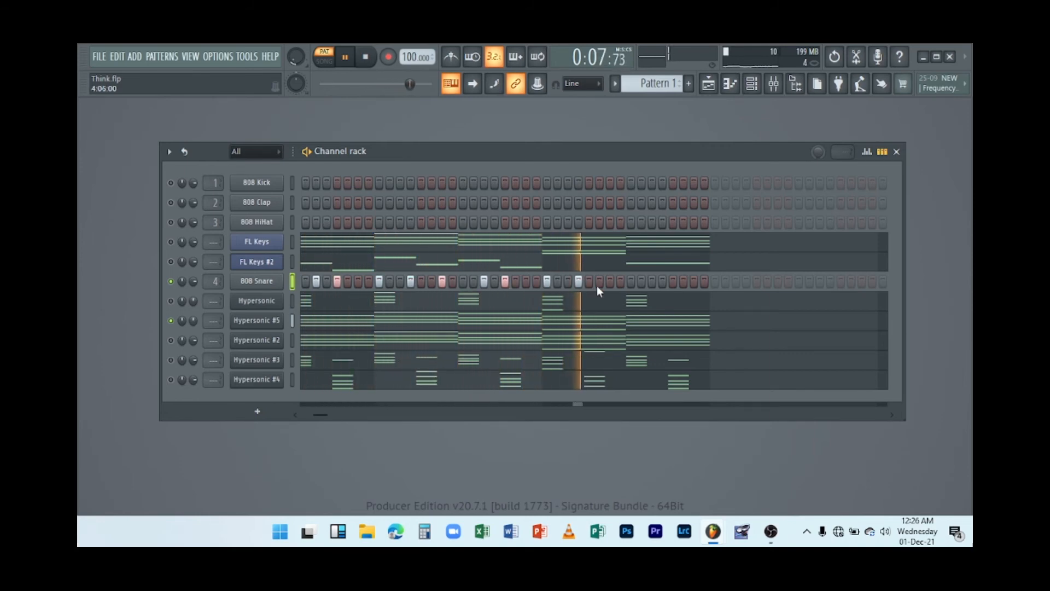
click(608, 283)
key(space)
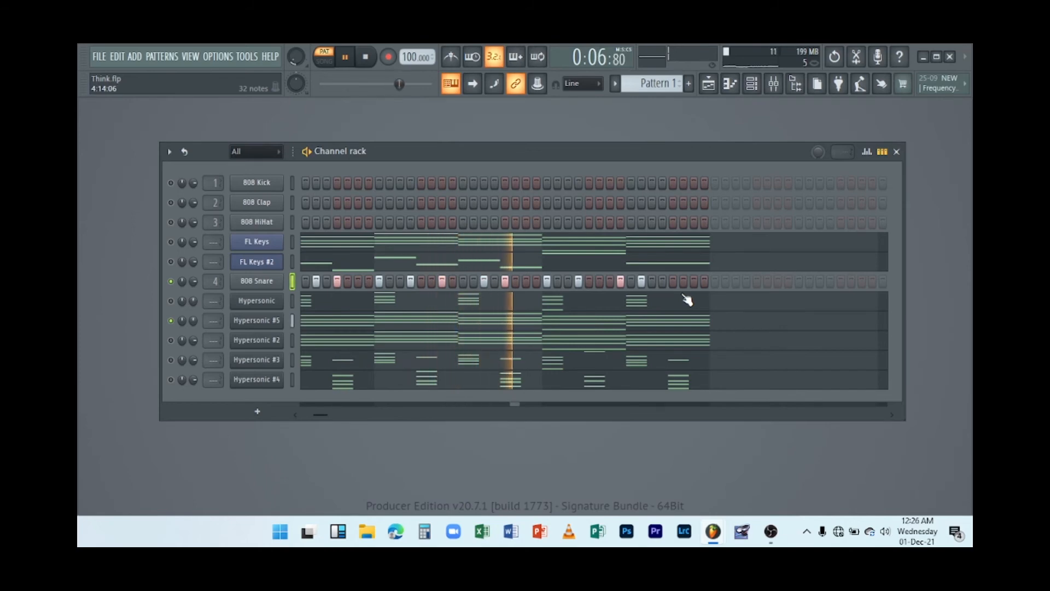
Add further snare hits in the later bars of the 808 Snare row, removing one misplaced hit, and stop playback.
click(599, 282)
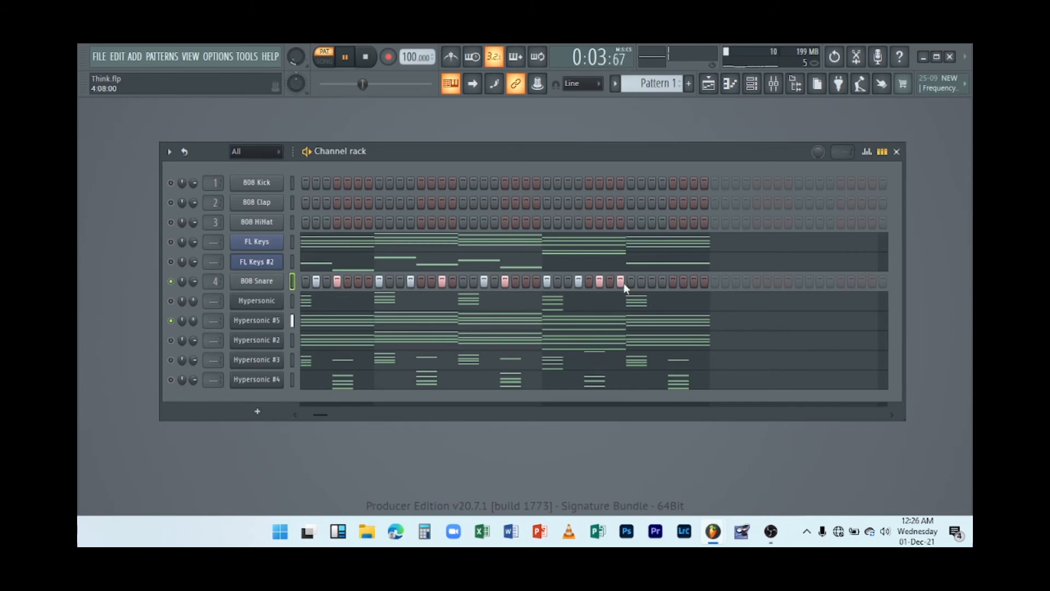
right_click(623, 282)
click(630, 283)
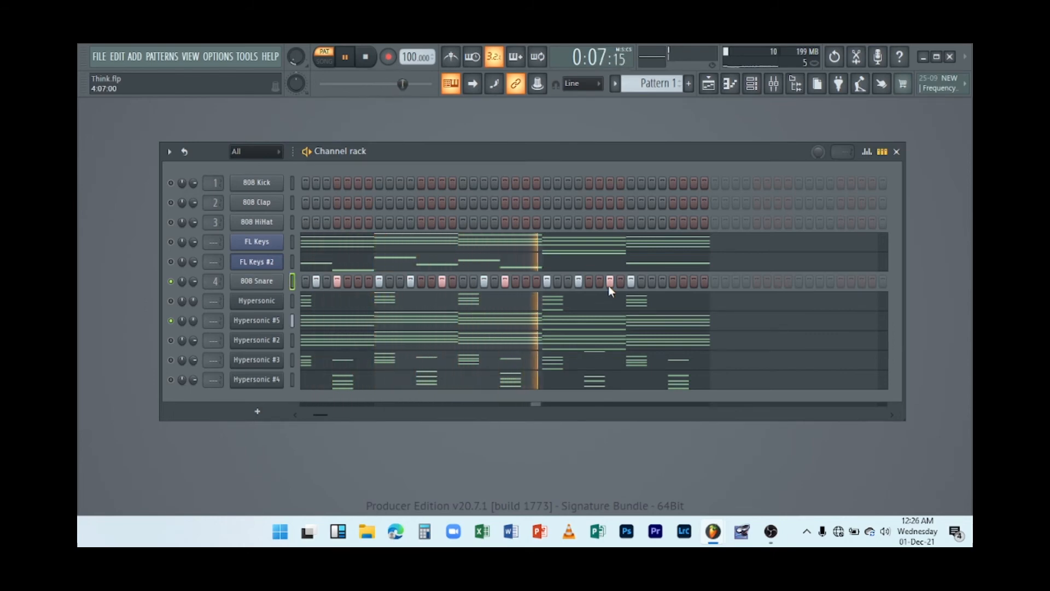
click(651, 281)
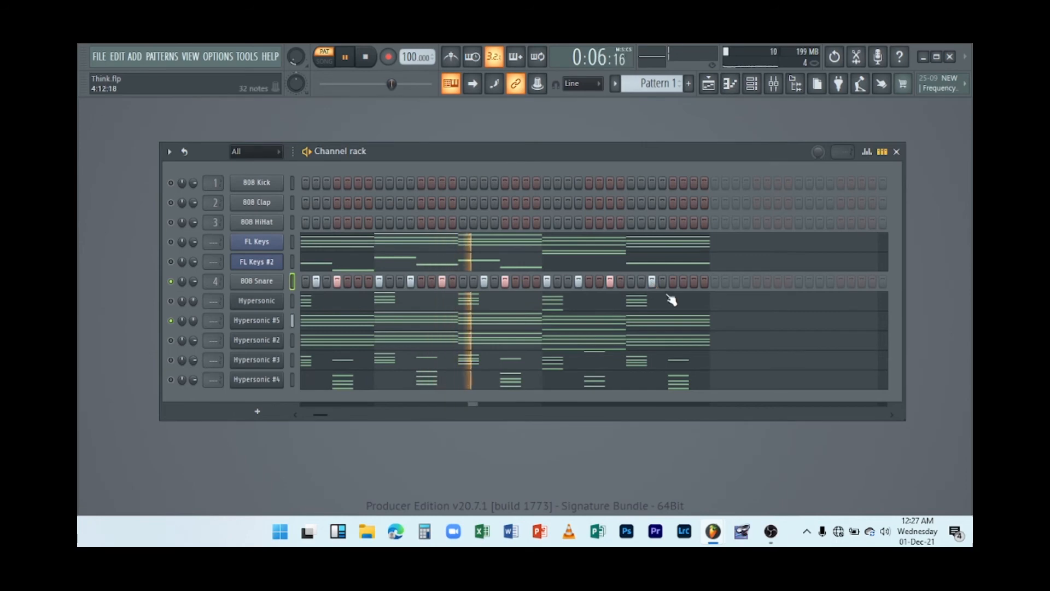
click(676, 281)
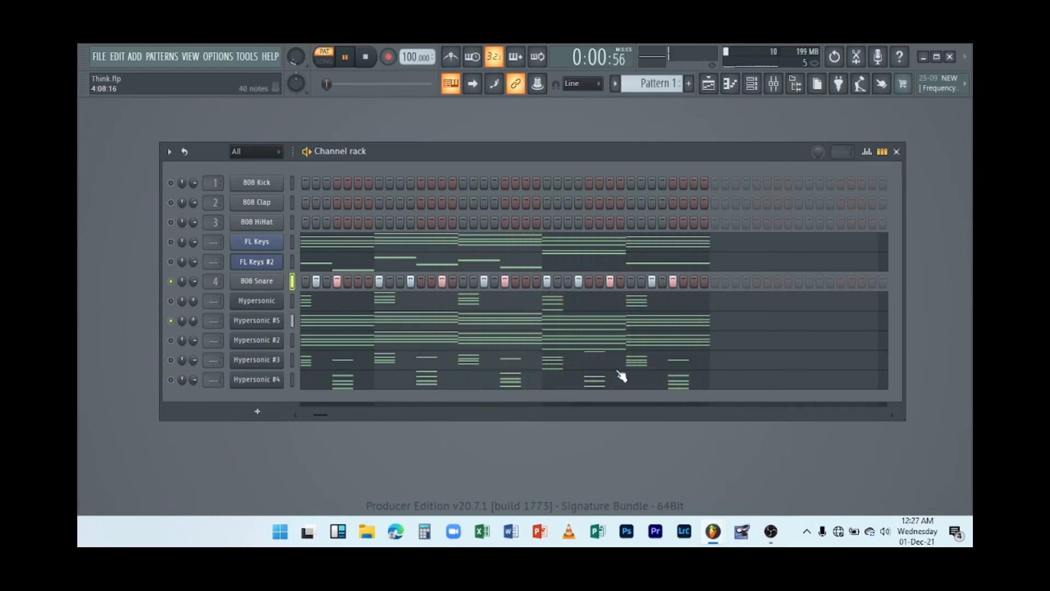
key(space)
Open the Hypersonic piano roll to review its chord notes, close it and play the pattern briefly.
drag(316, 414, 287, 415)
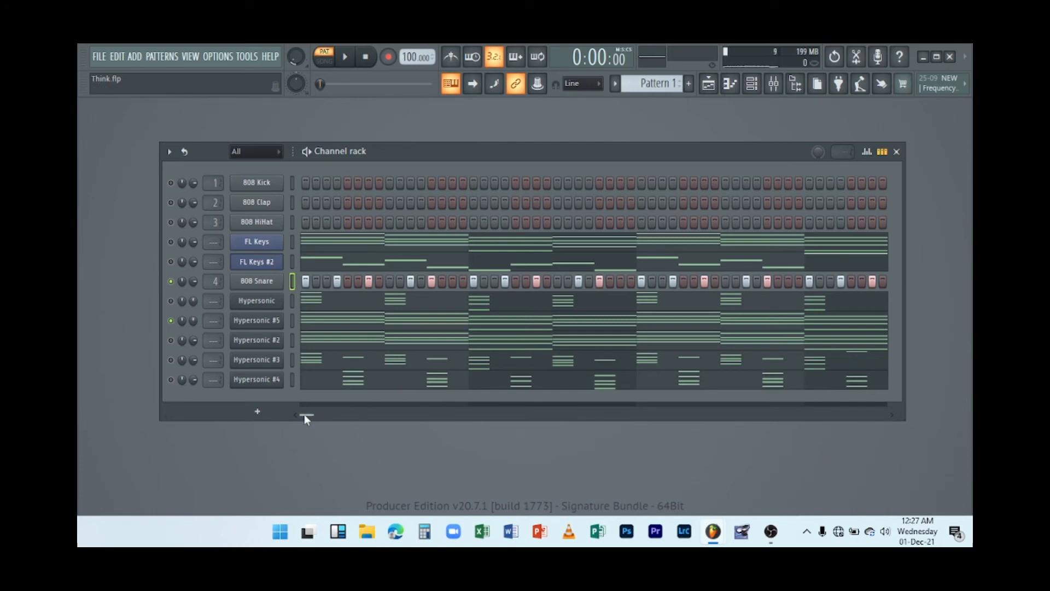
click(381, 301)
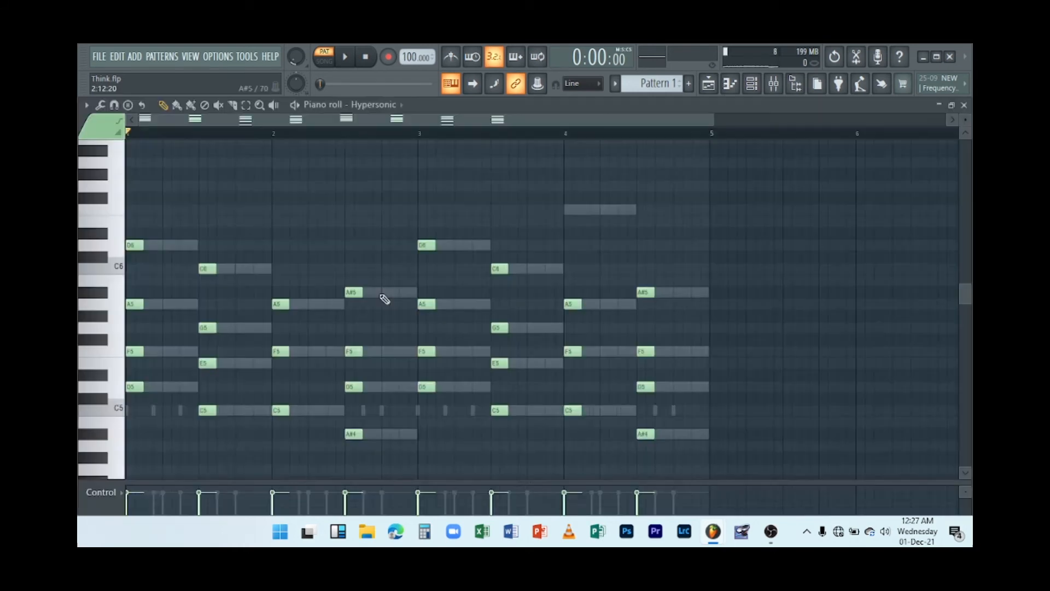
click(963, 105)
key(space)
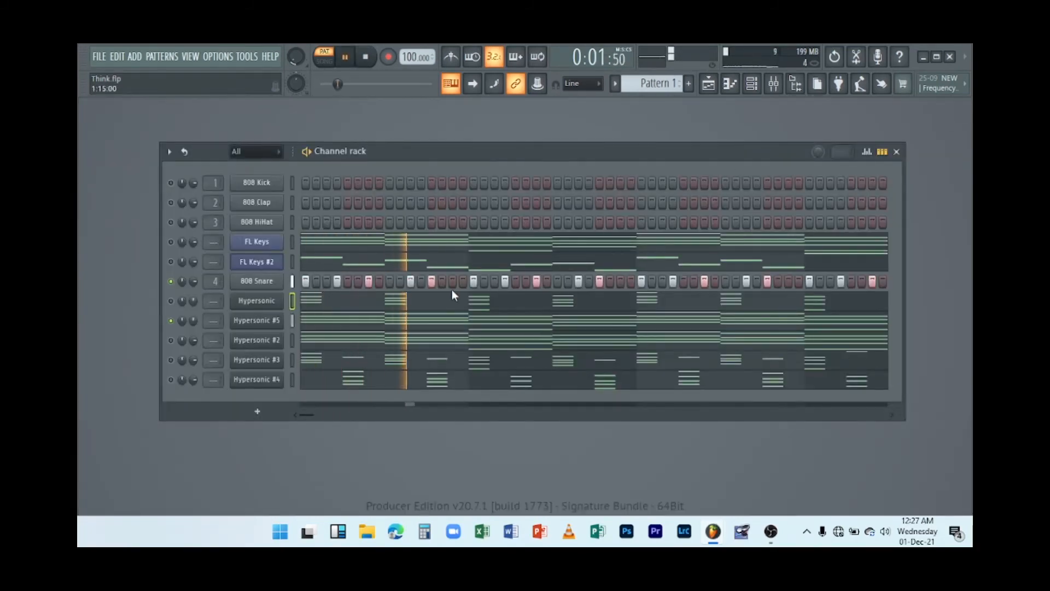
key(space)
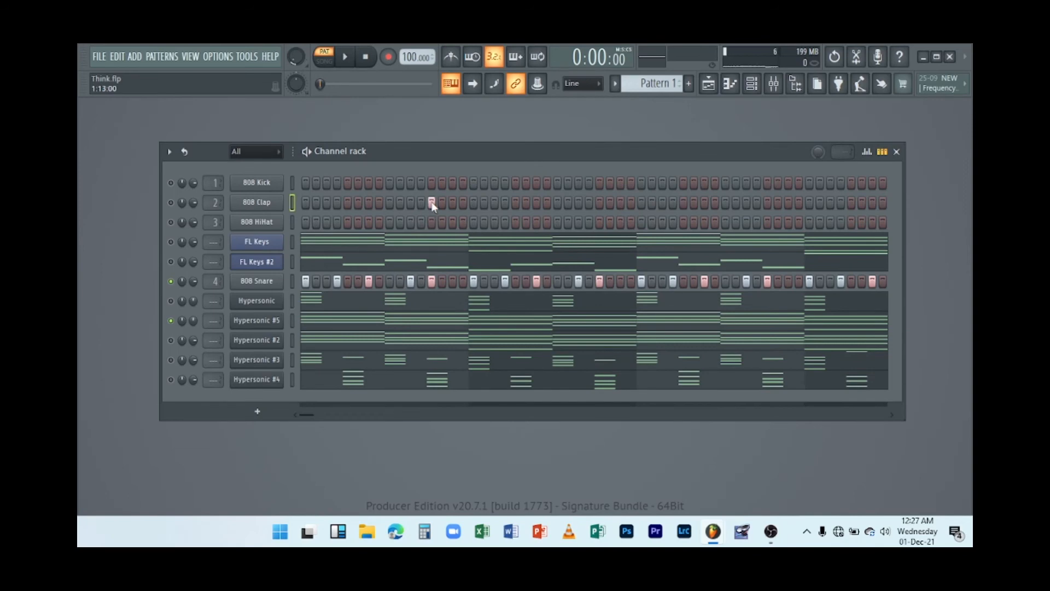
Place 808 Clap hits at matching positions in alternate bars across the pattern, auditioning playback between entries.
key(space)
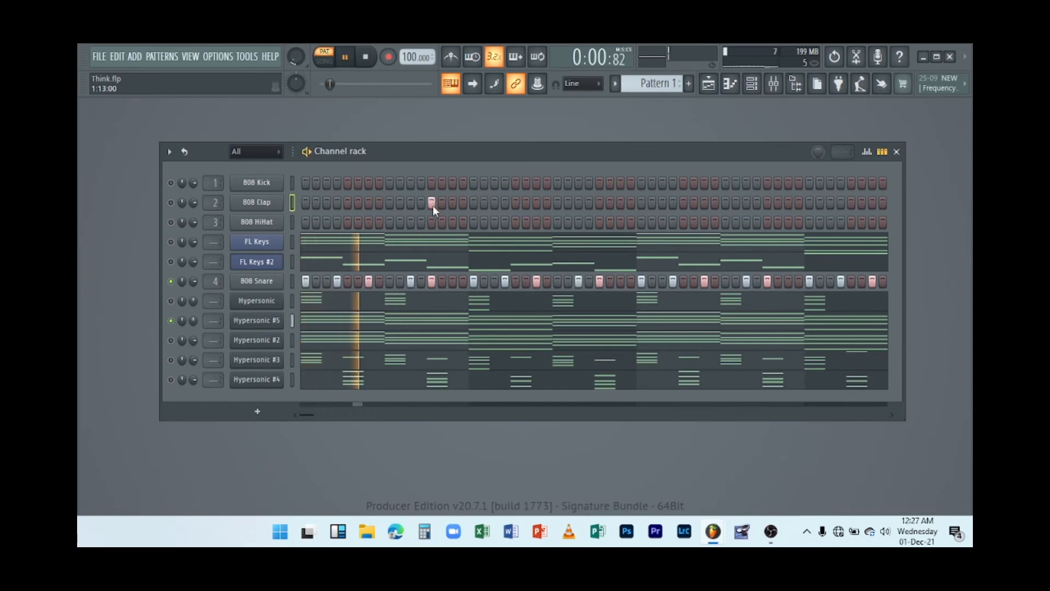
key(space)
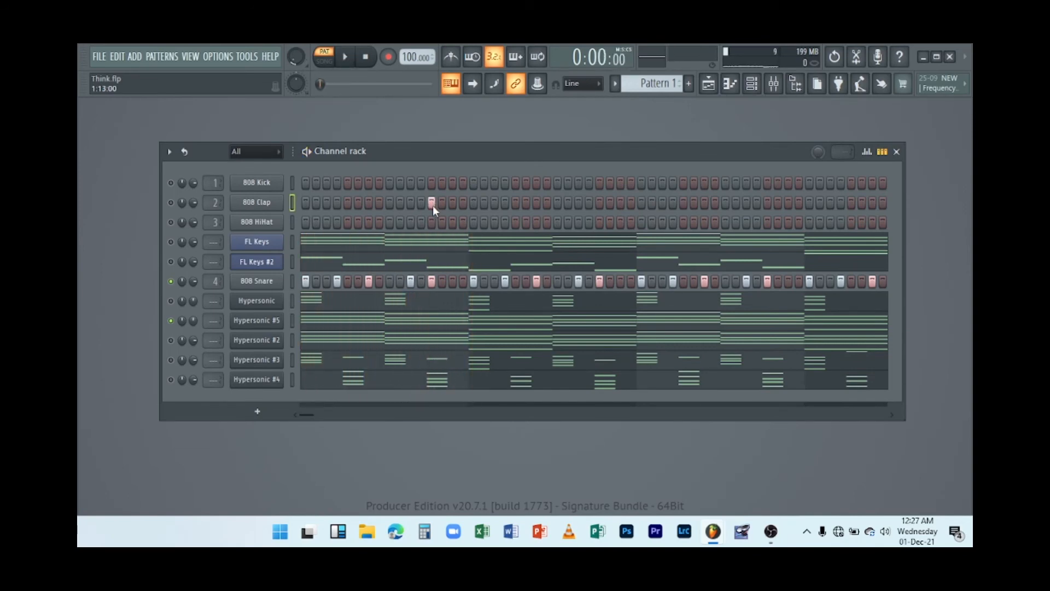
key(space)
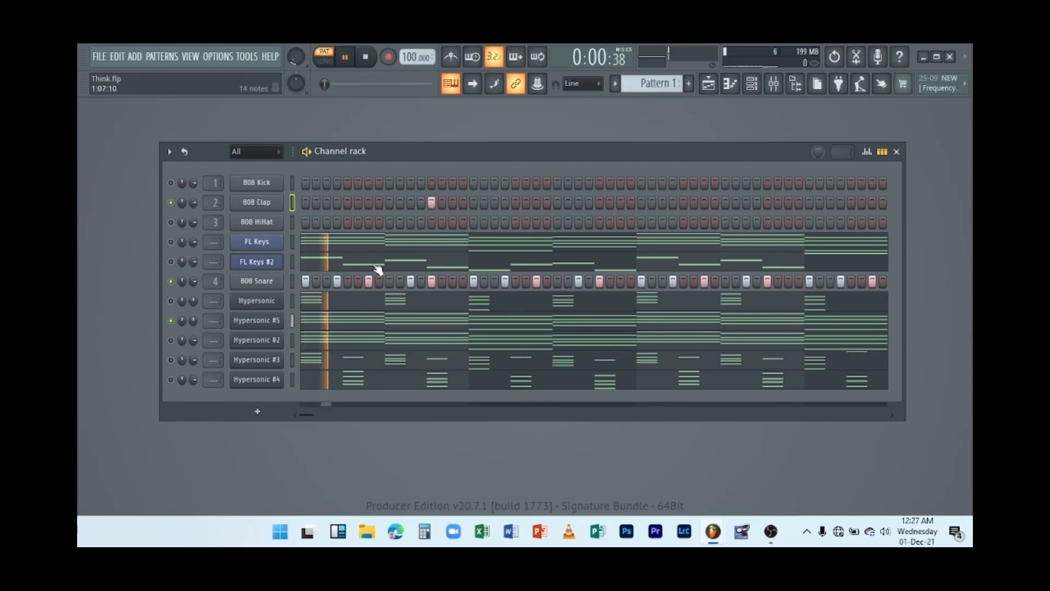
key(space)
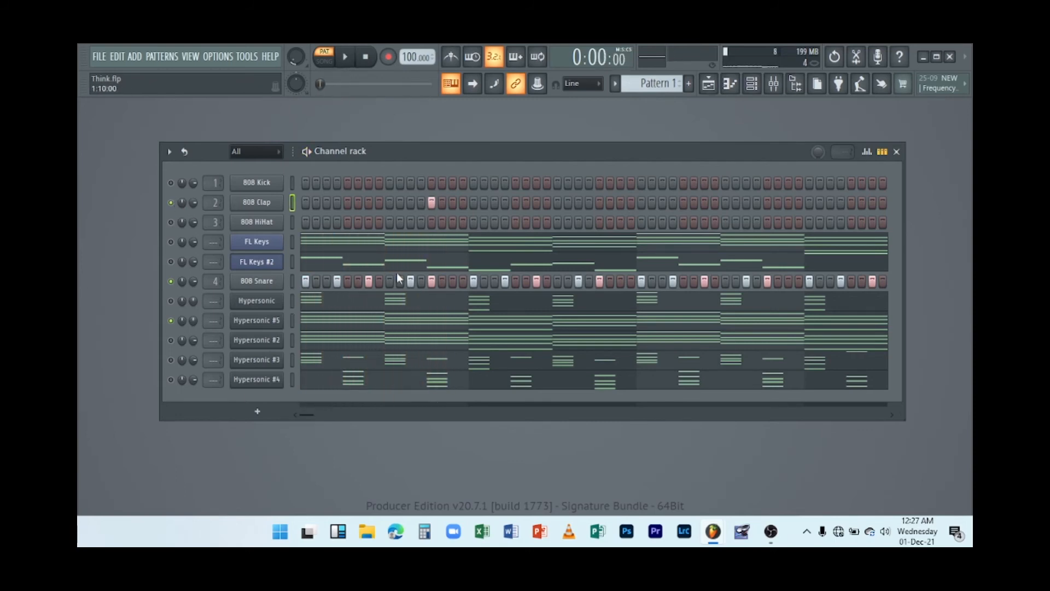
key(space)
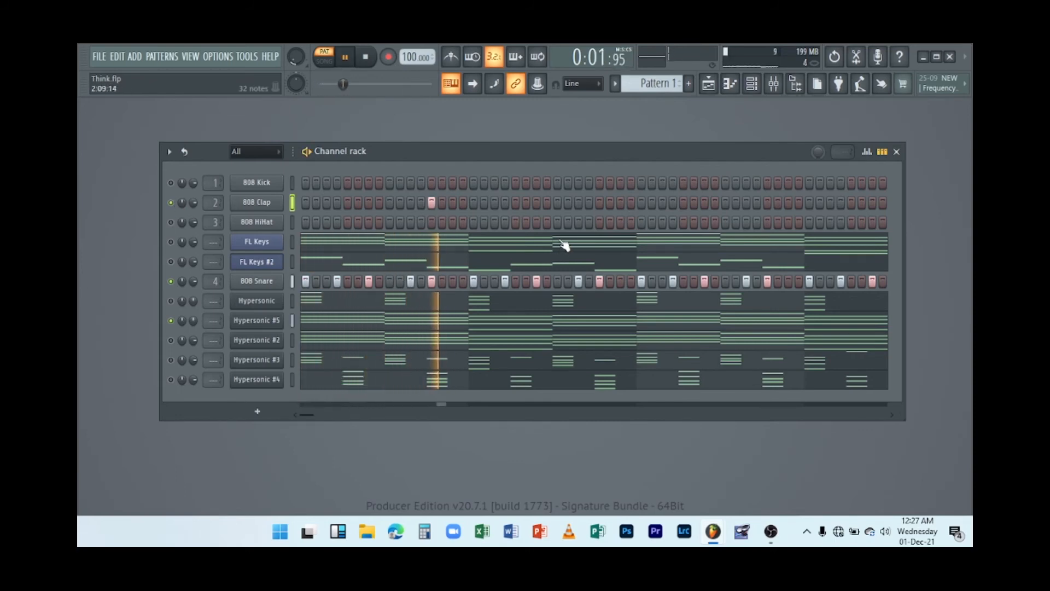
key(space)
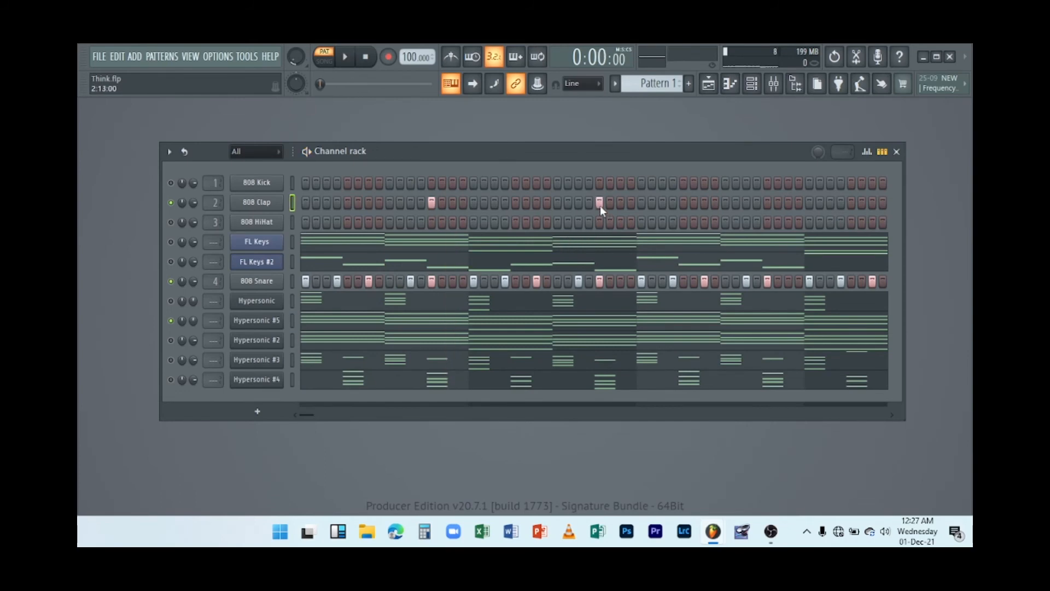
mouse_move(310, 415)
mouse_down()
mouse_move(324, 417)
mouse_move(297, 409)
mouse_move(327, 420)
mouse_up()
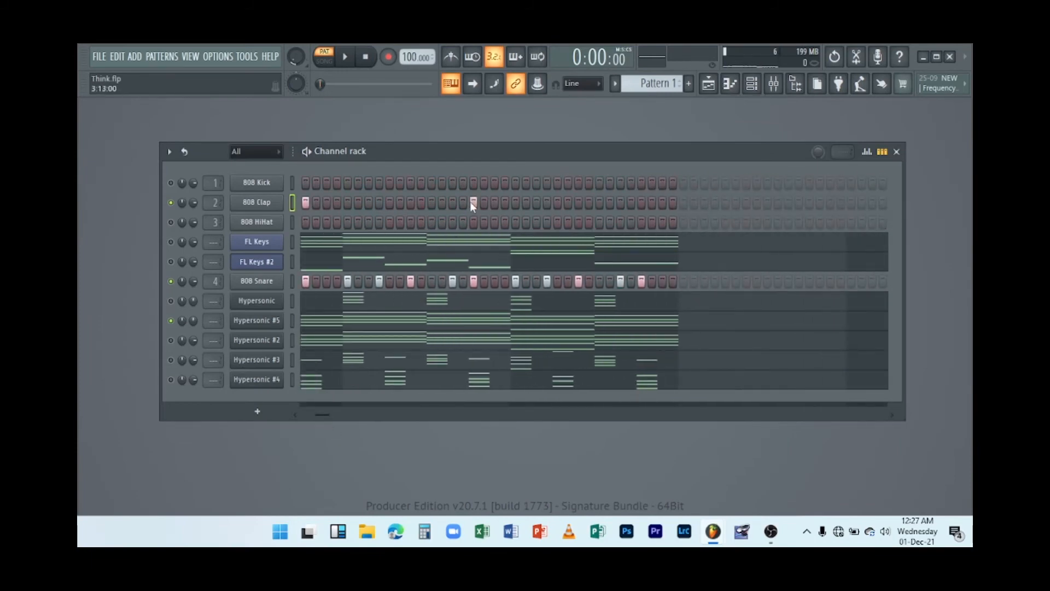
click(638, 204)
drag(336, 420, 252, 428)
key(space)
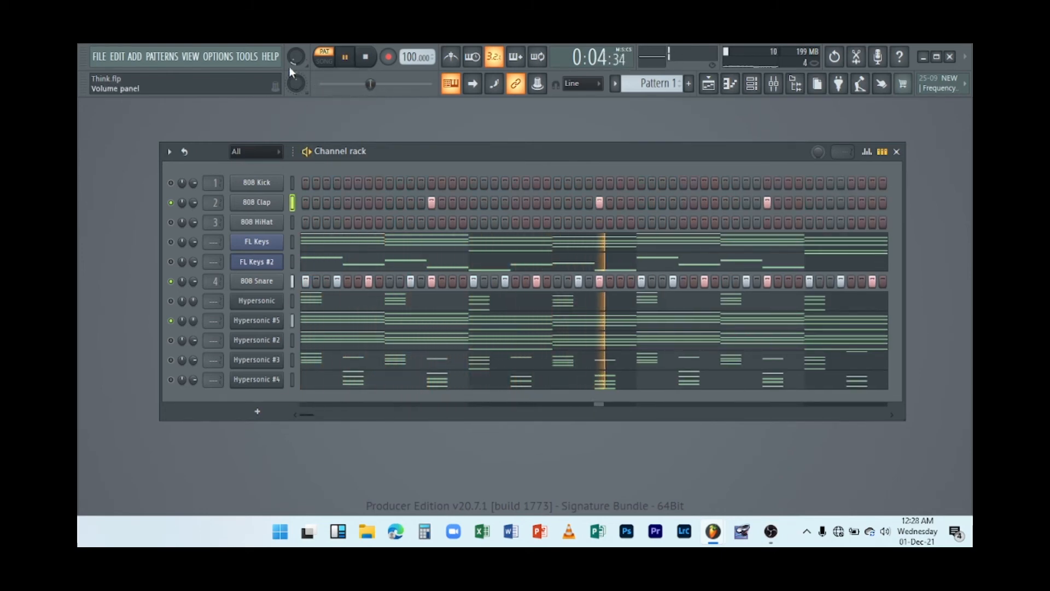
Adjust the master volume knob and restart playback of the pattern several times.
drag(296, 57, 296, 53)
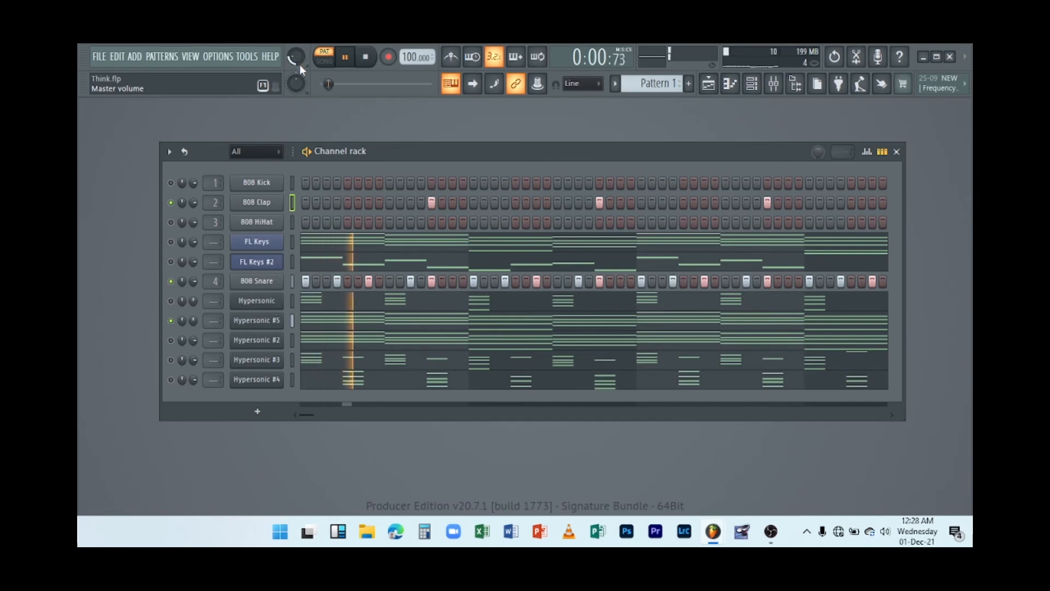
key(space)
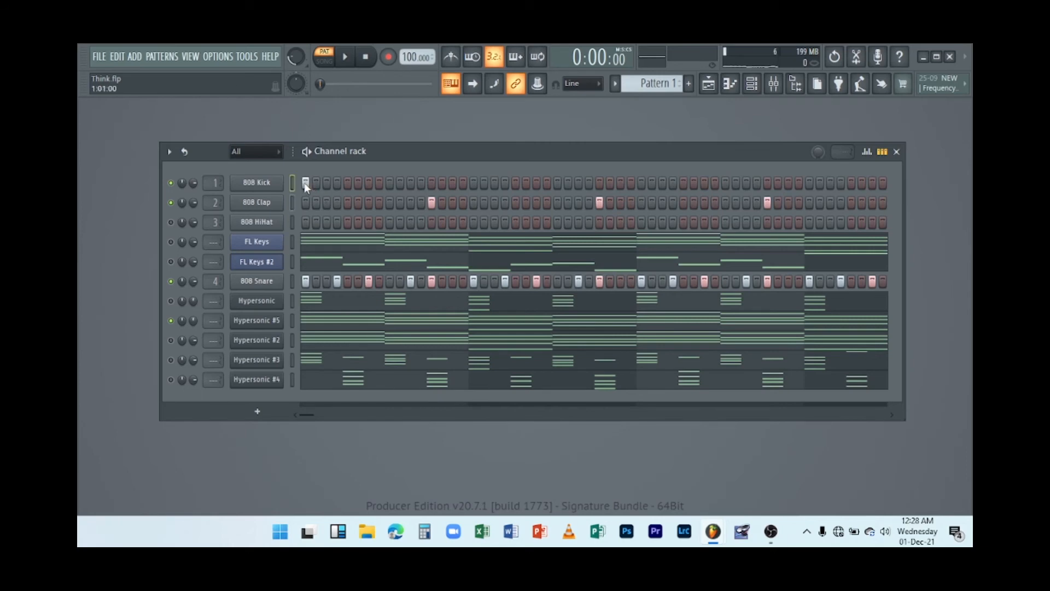
key(space)
key(space)
key(space)
Program 808 Kick hits on the first beats of the opening bars, playing the pattern between entries.
key(space)
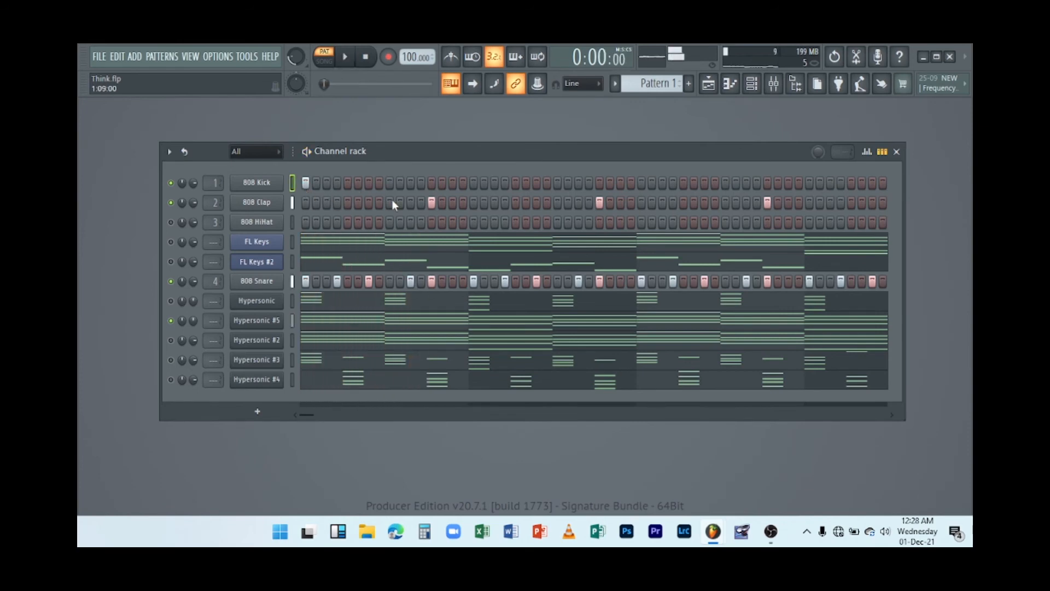
click(410, 182)
key(space)
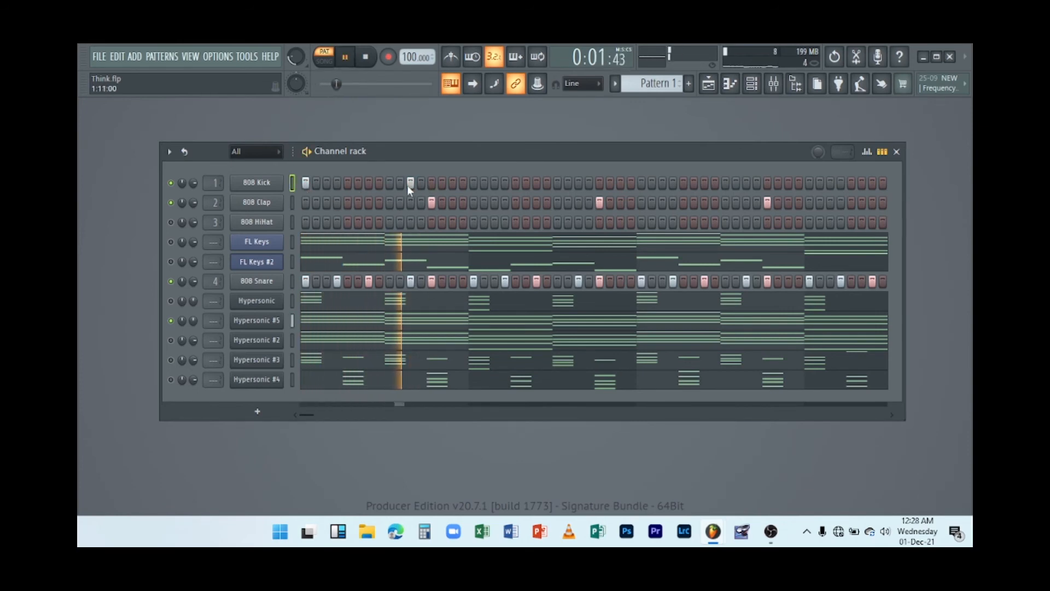
key(space)
key(space)
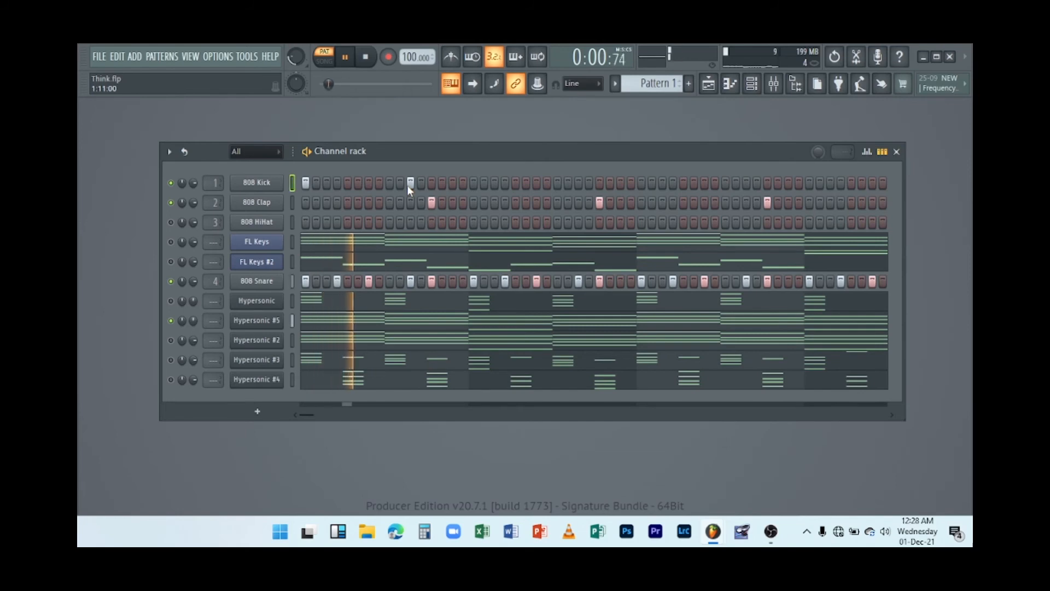
key(space)
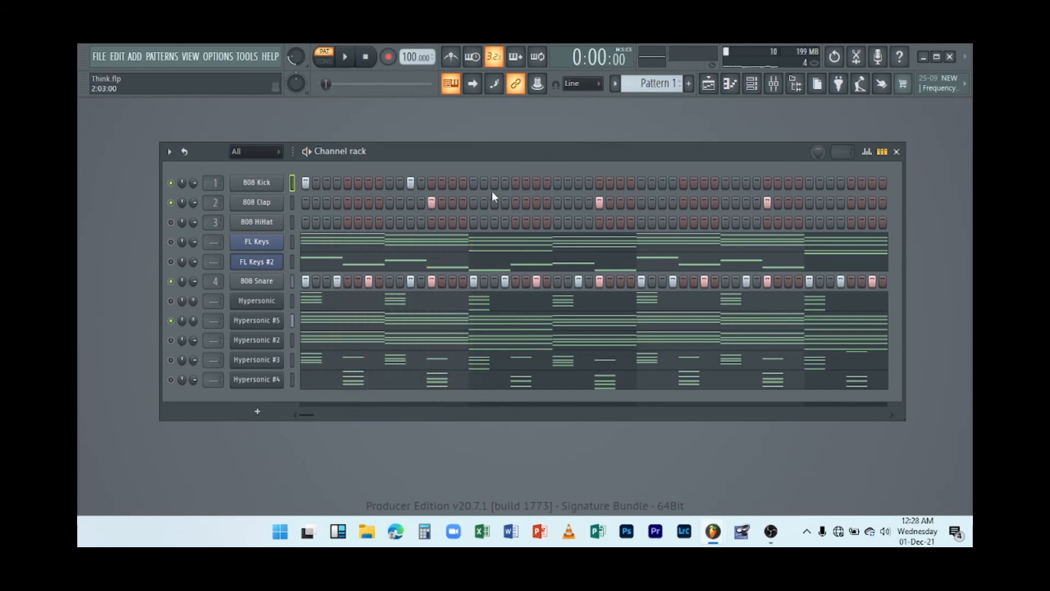
click(474, 186)
key(space)
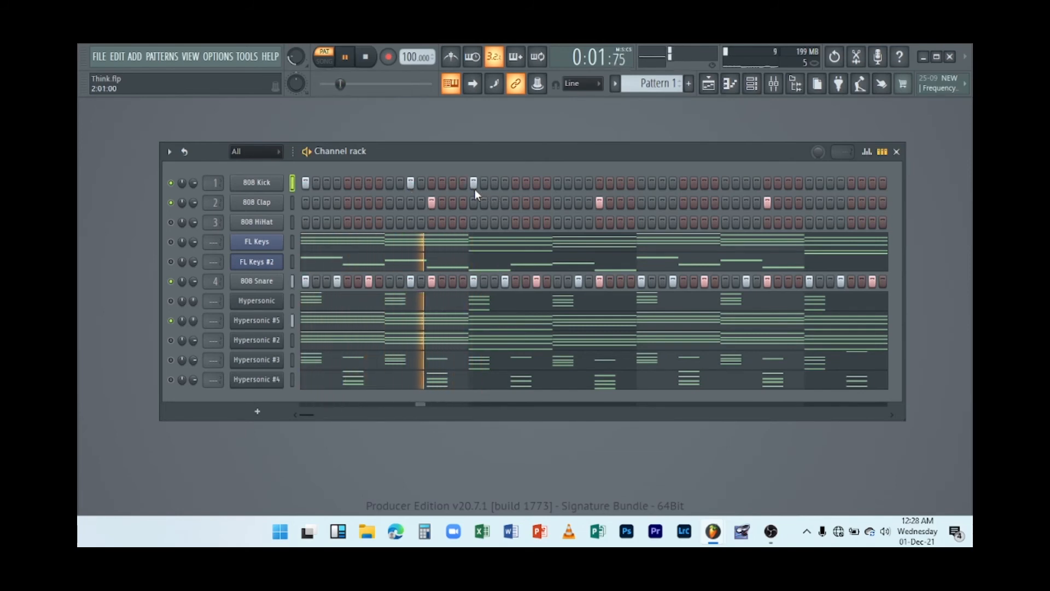
Add more 808 Kick hits in the third bar of the kick row, playing the pattern to audition them.
key(space)
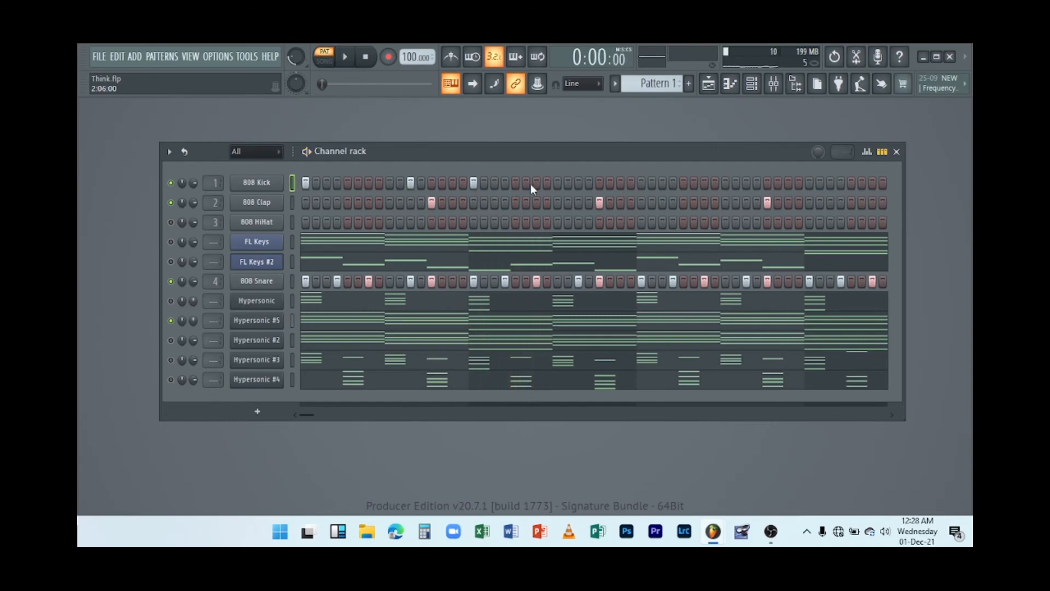
key(space)
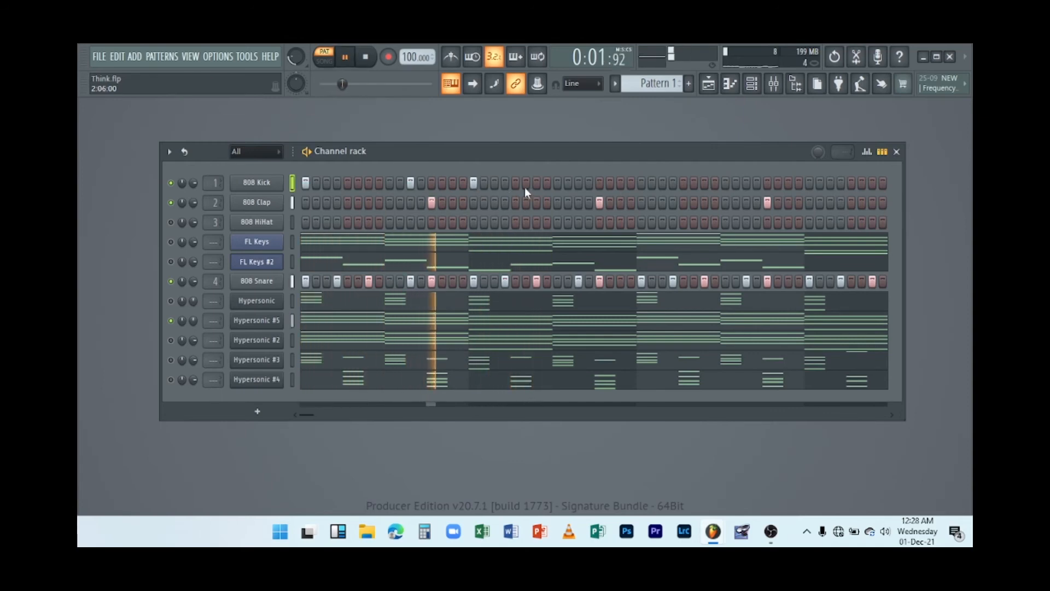
key(space)
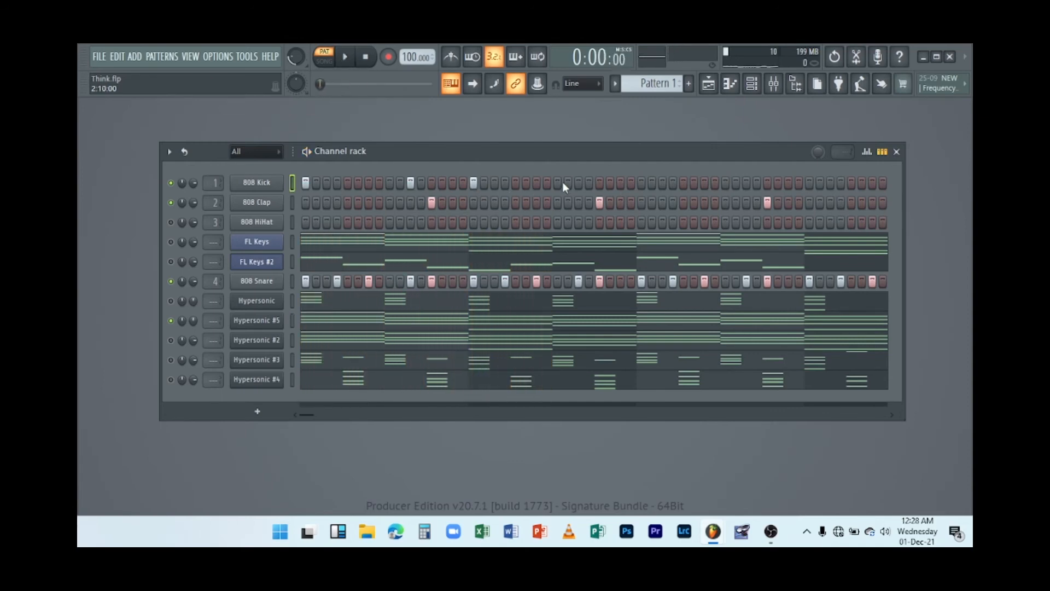
key(space)
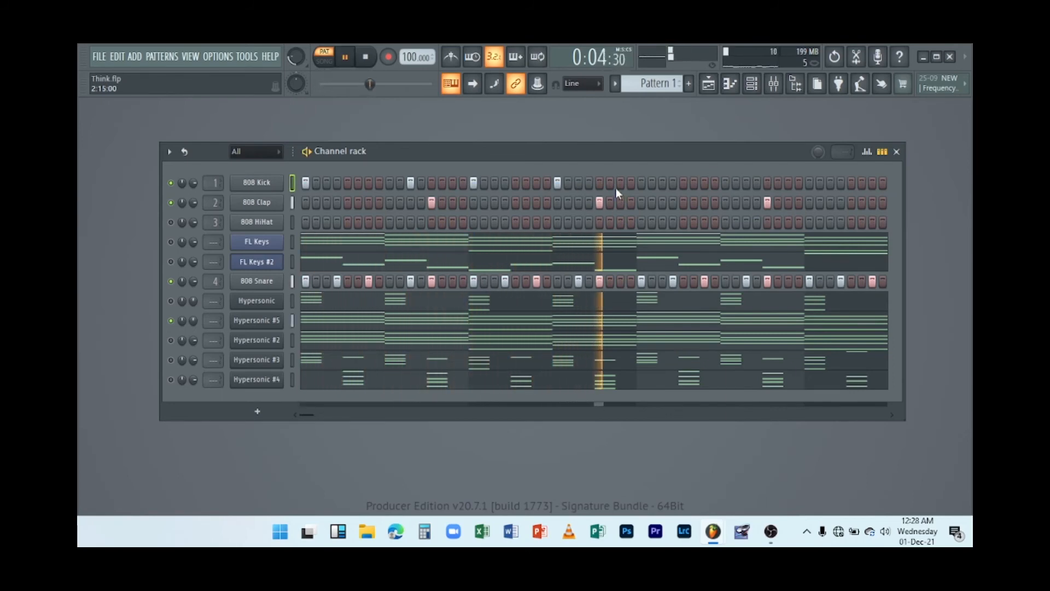
click(600, 182)
key(space)
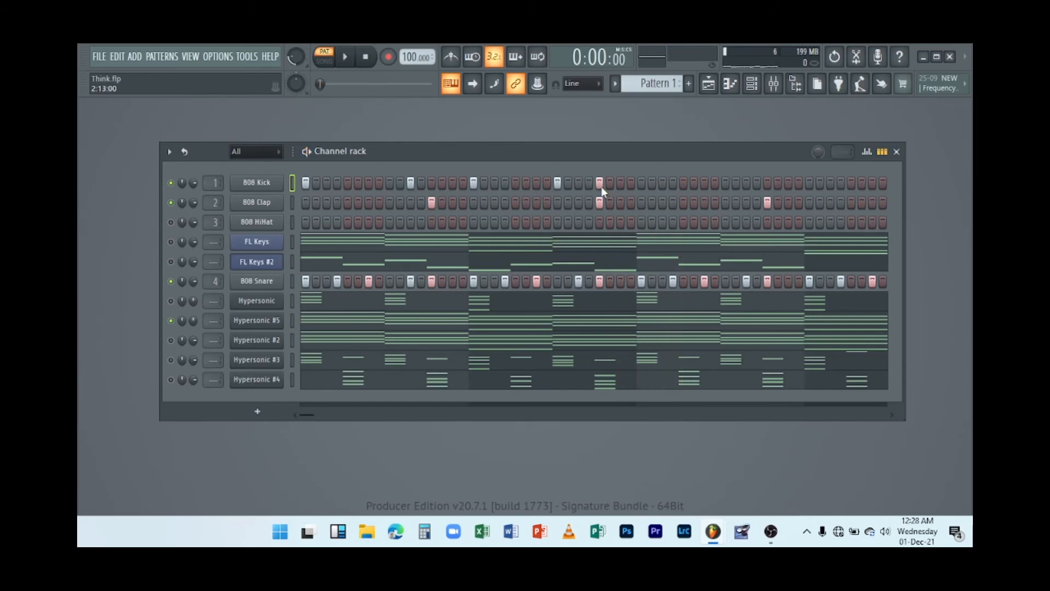
key(space)
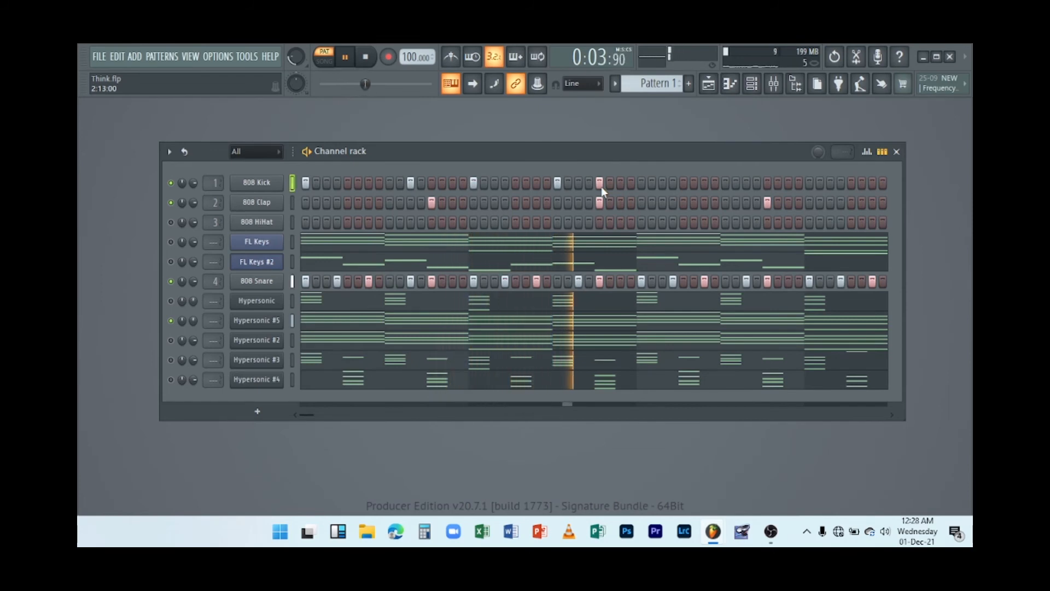
Add an 808 Kick hit near the end of the third bar, restarting playback to audition it.
key(space)
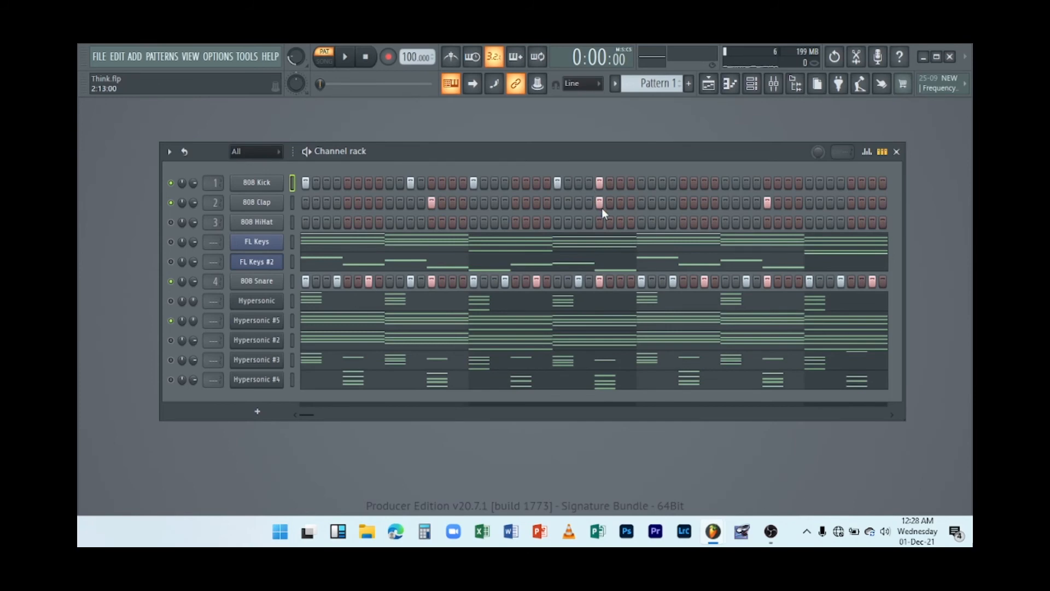
key(space)
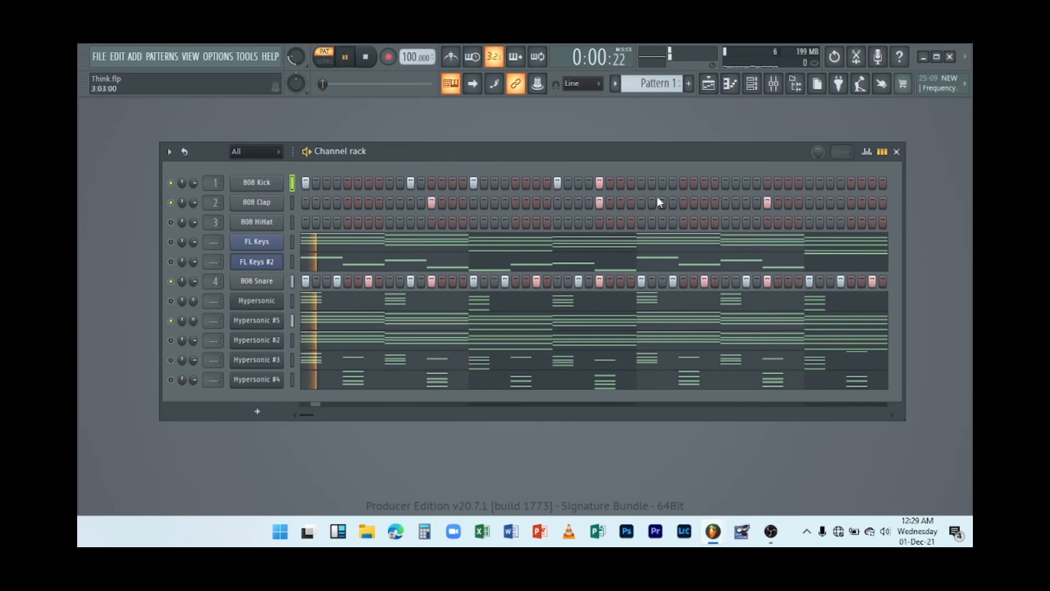
click(641, 183)
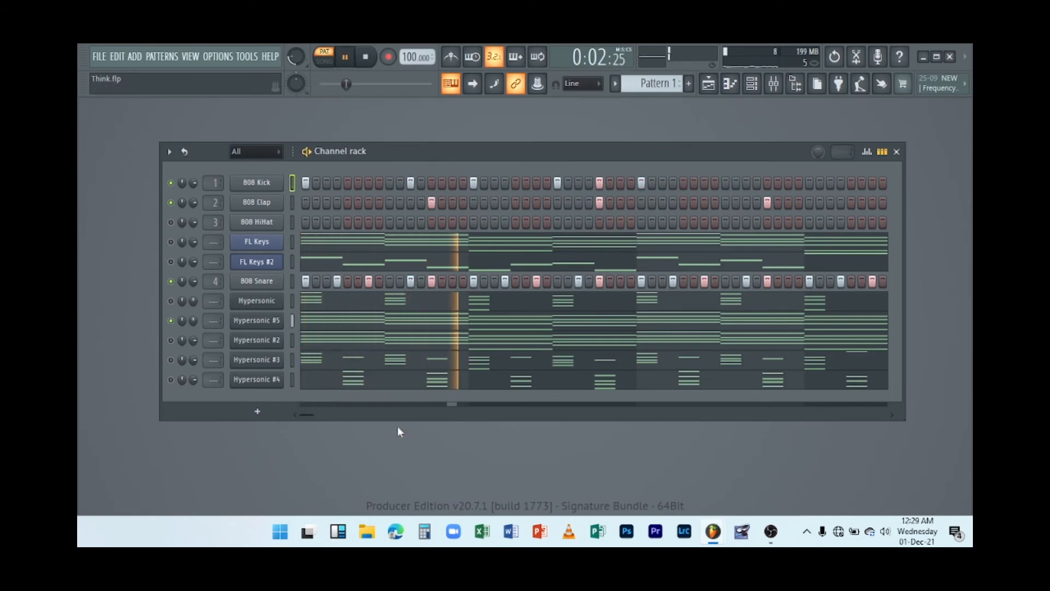
Add 808 Kick hits across the fourth bar of the kick row, auditioning the pattern between entries.
drag(314, 413, 327, 412)
key(space)
key(space)
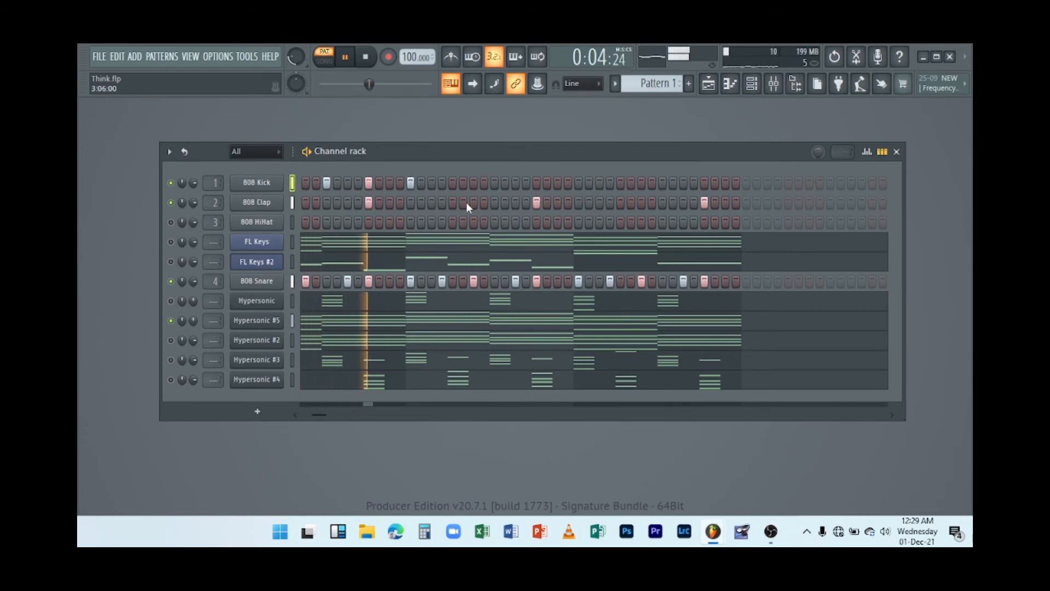
click(515, 183)
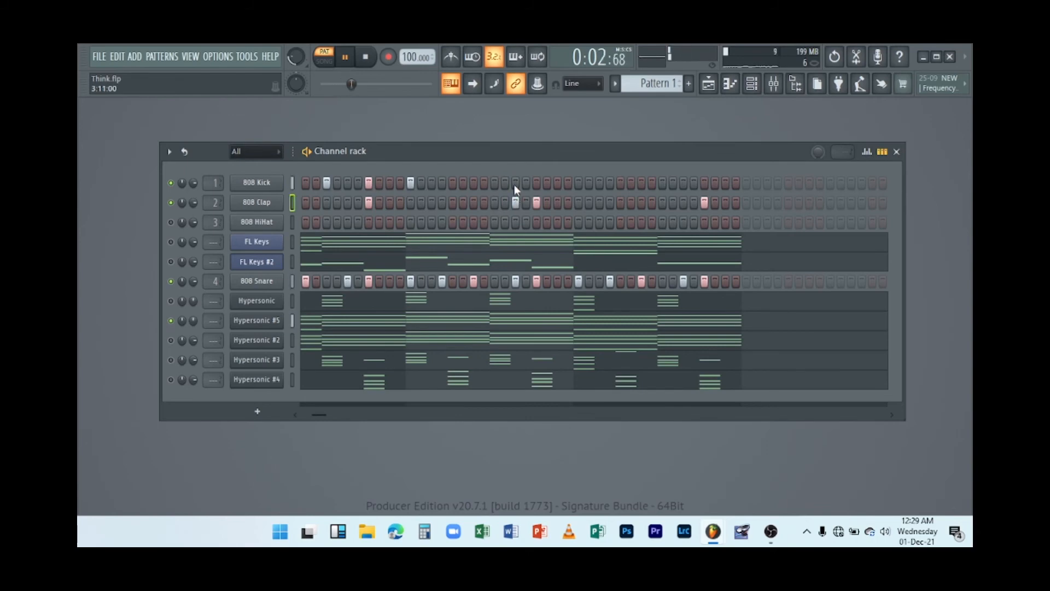
click(578, 184)
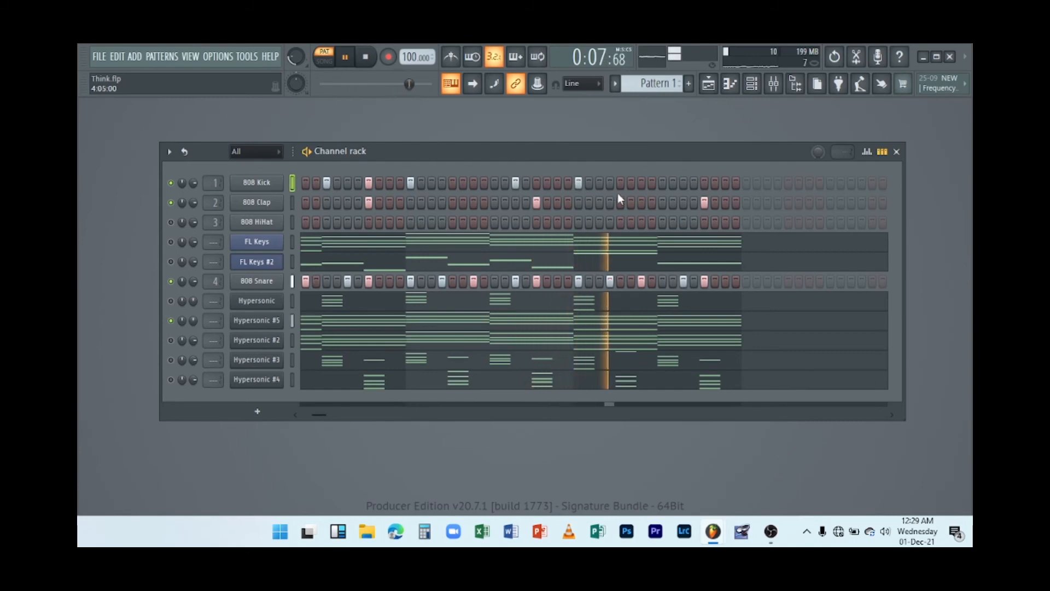
click(662, 184)
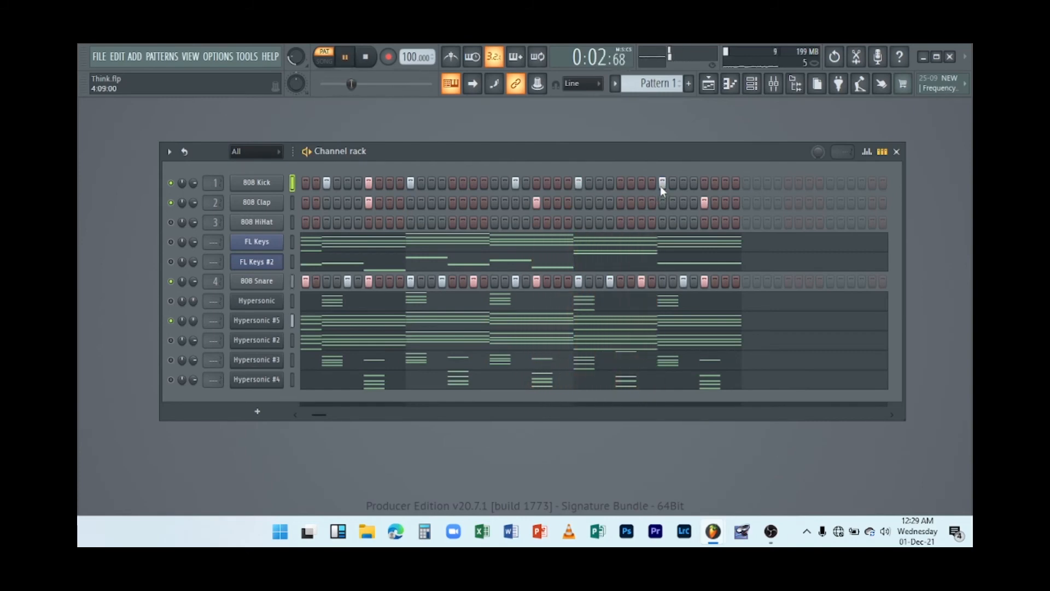
click(661, 183)
click(661, 186)
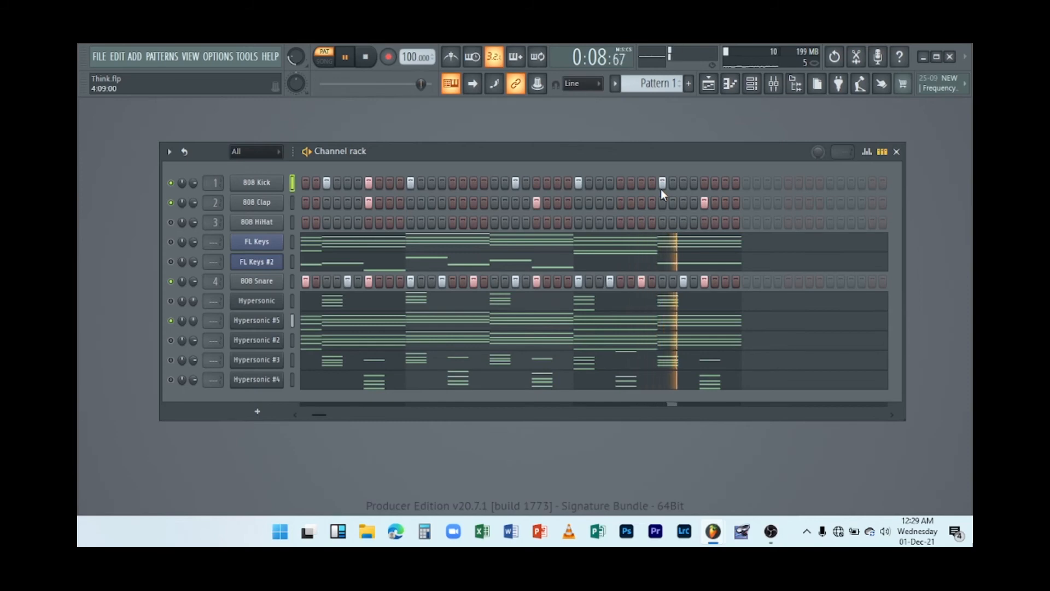
click(703, 183)
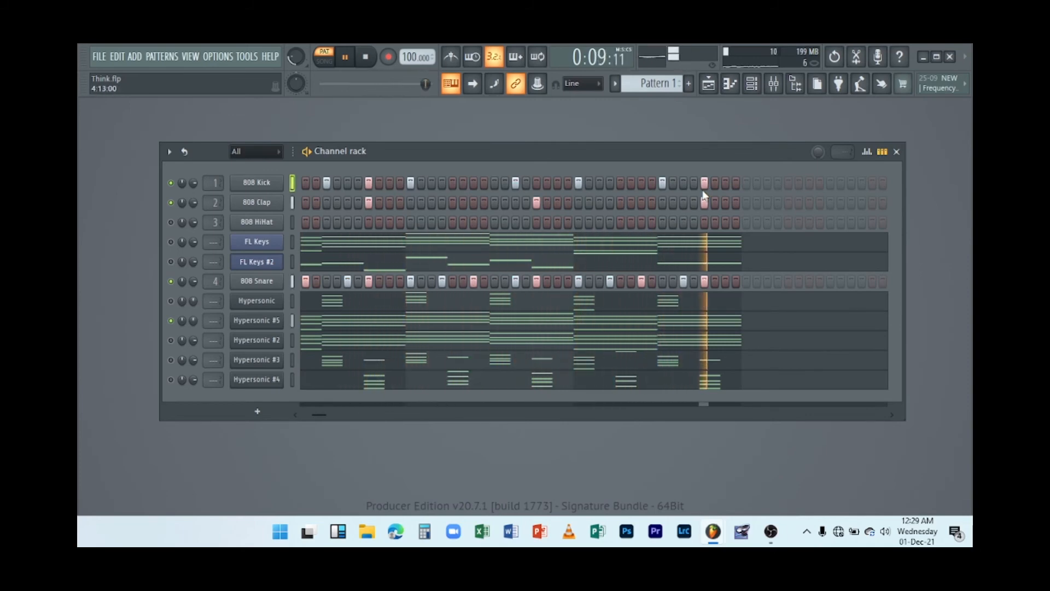
key(space)
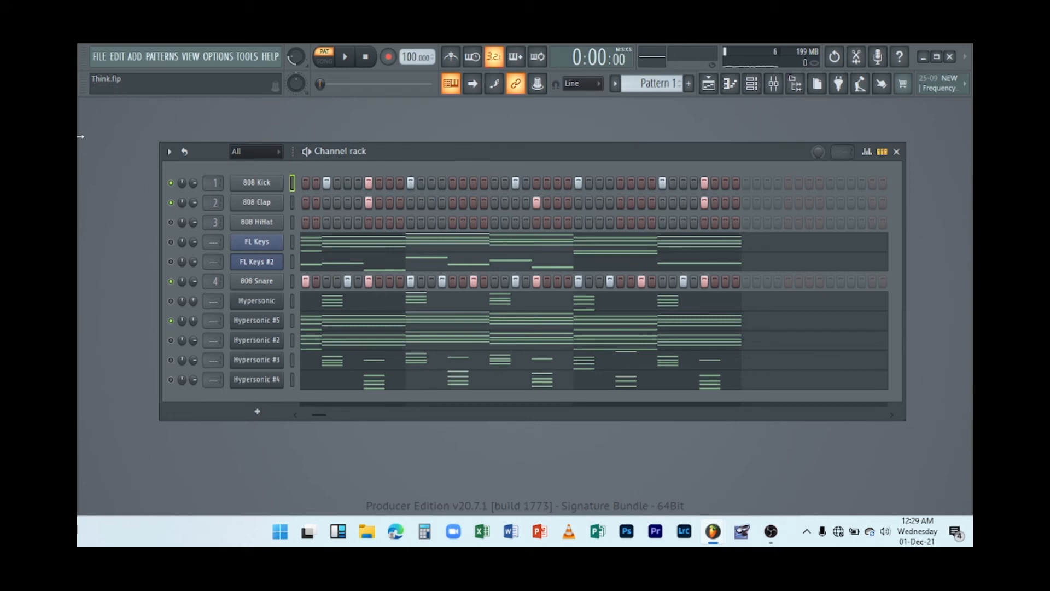
Save the project and play the pattern back from the beginning.
click(99, 57)
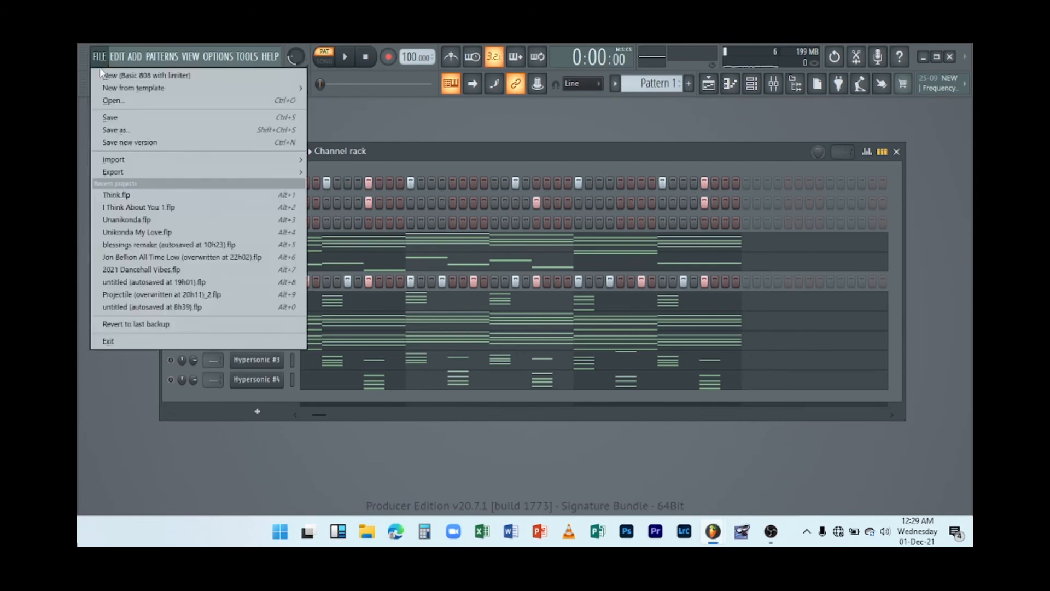
click(120, 119)
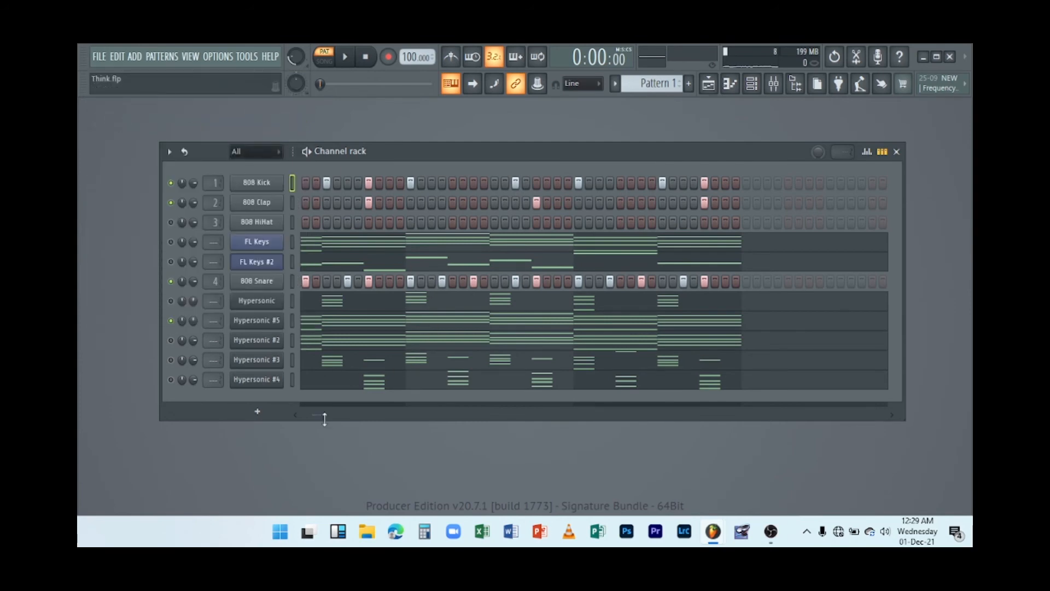
drag(324, 417, 303, 418)
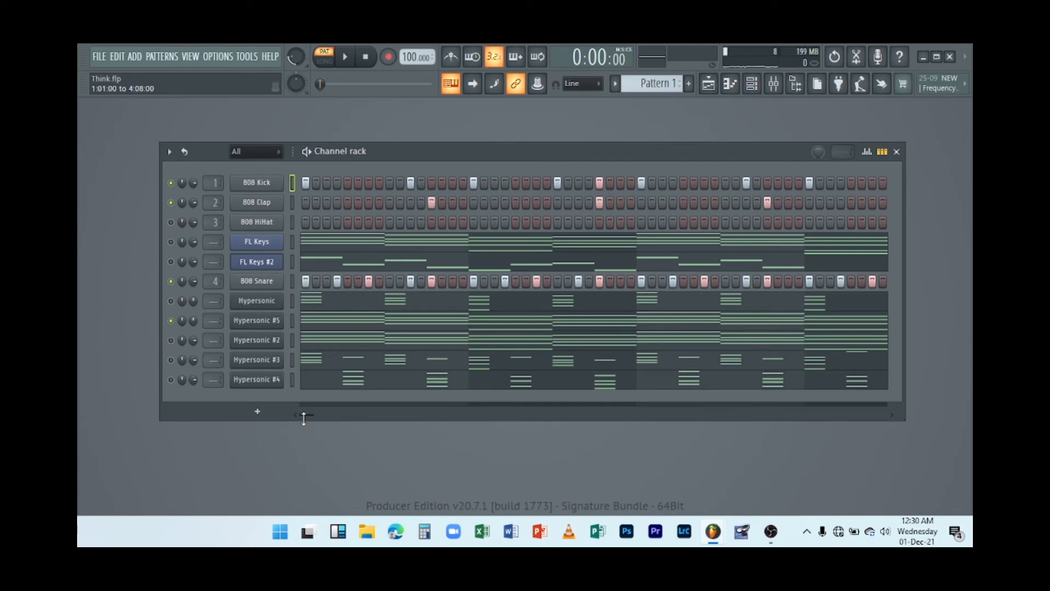
key(space)
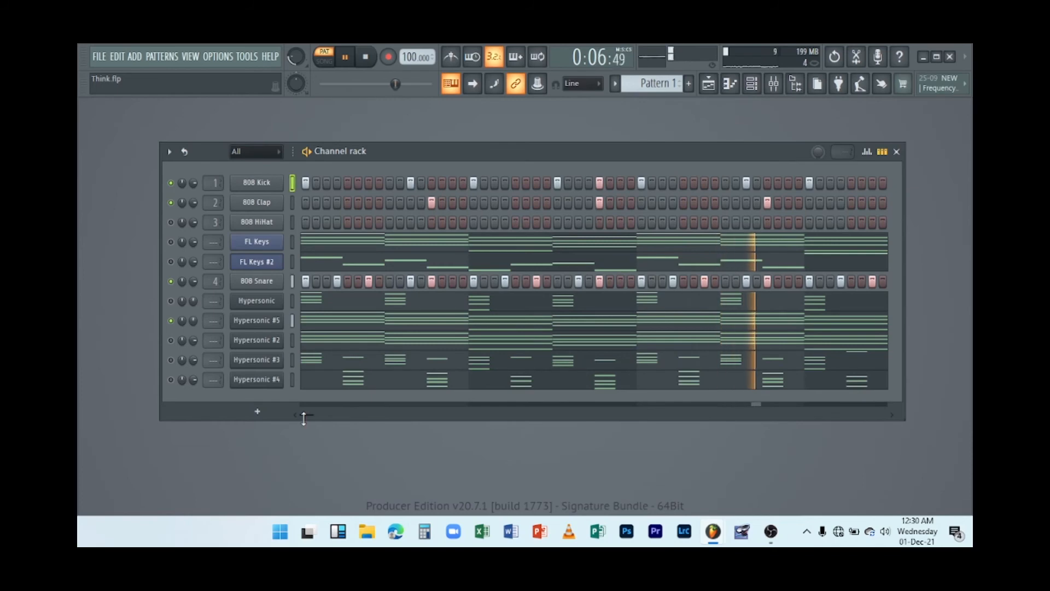
key(space)
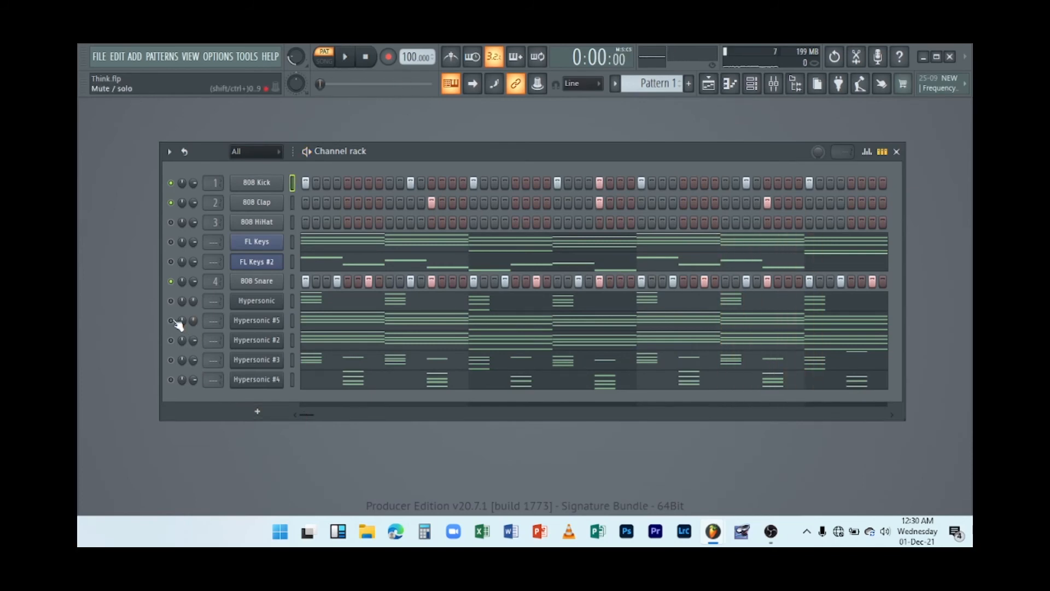
key(space)
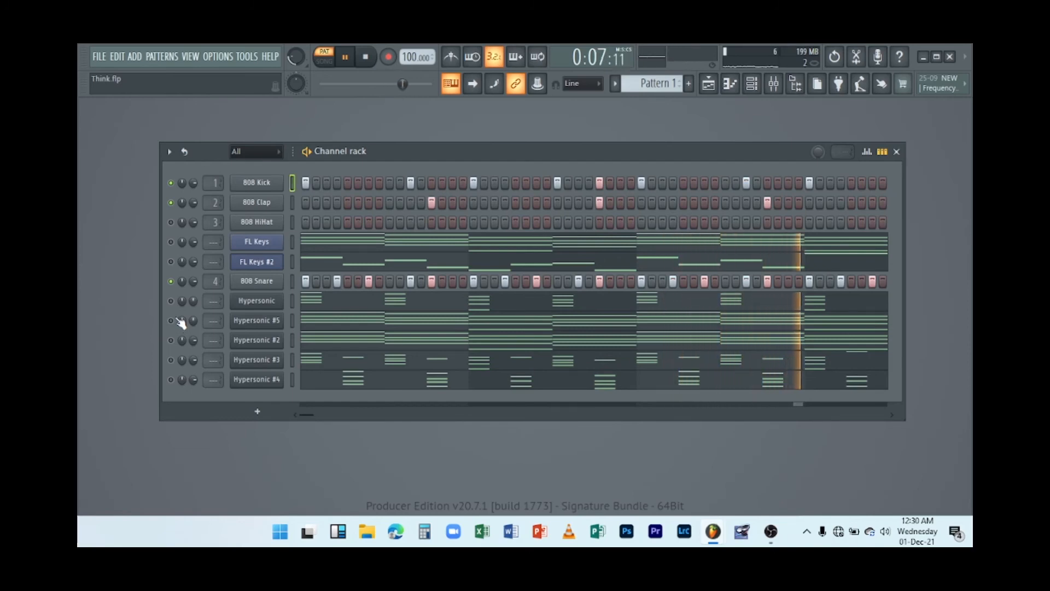
key(space)
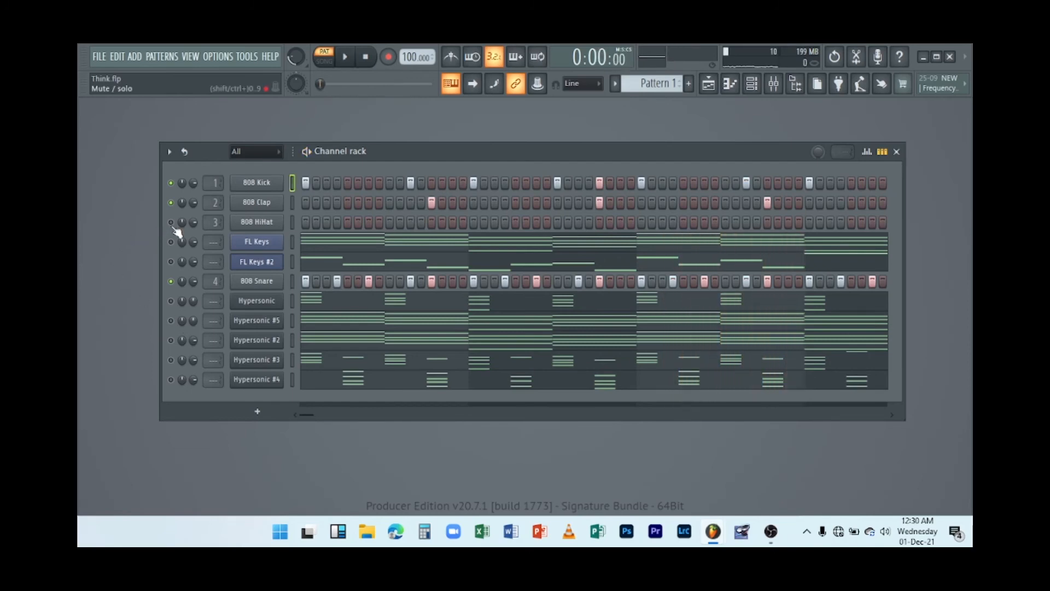
Fill the 808 HiHat row with a hit every 2 steps and audition it.
right_click(260, 226)
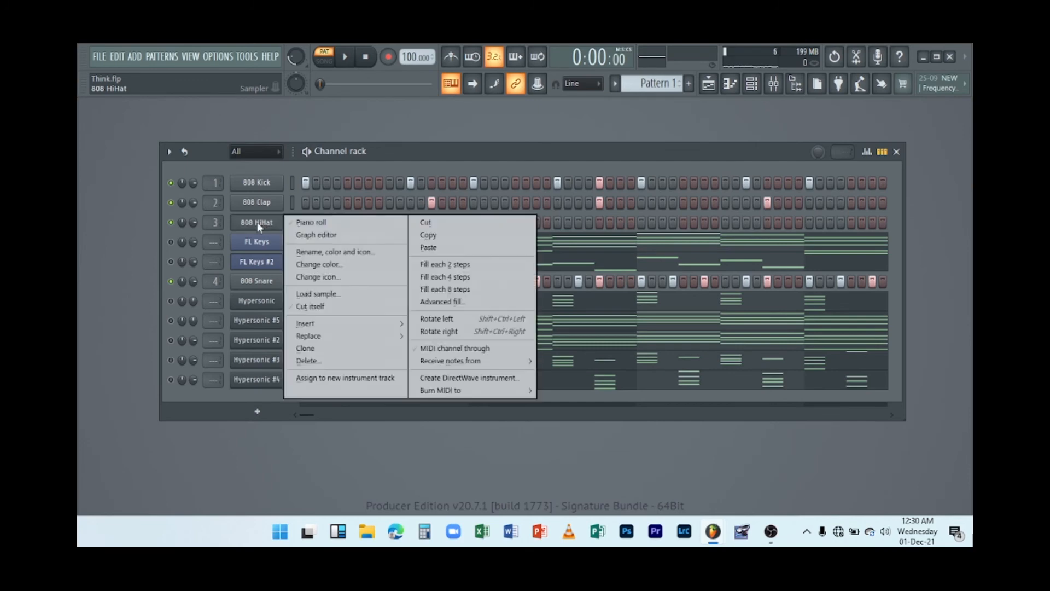
key(Escape)
right_click(250, 225)
click(430, 266)
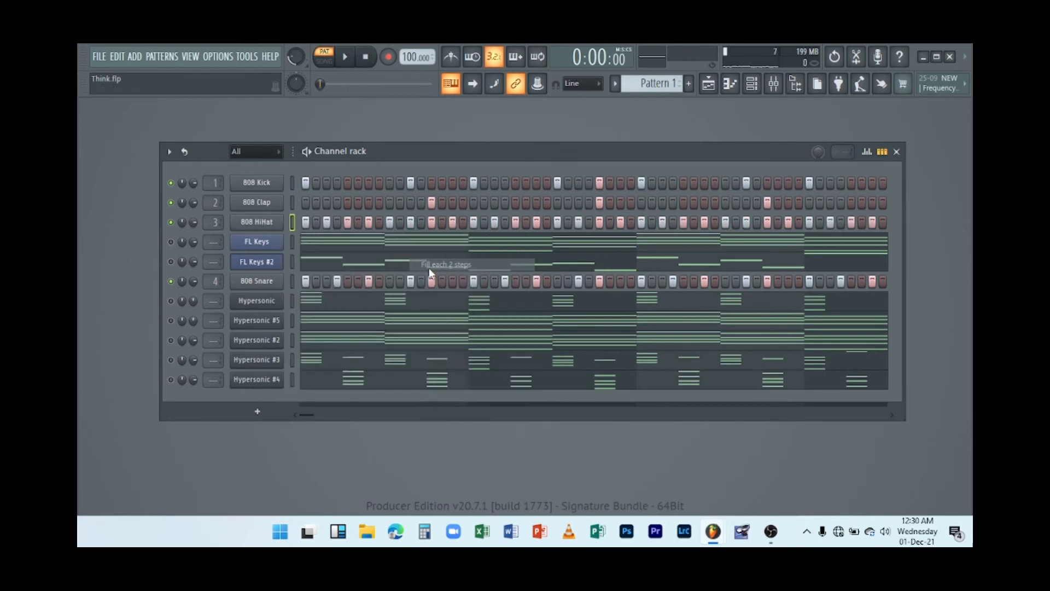
key(space)
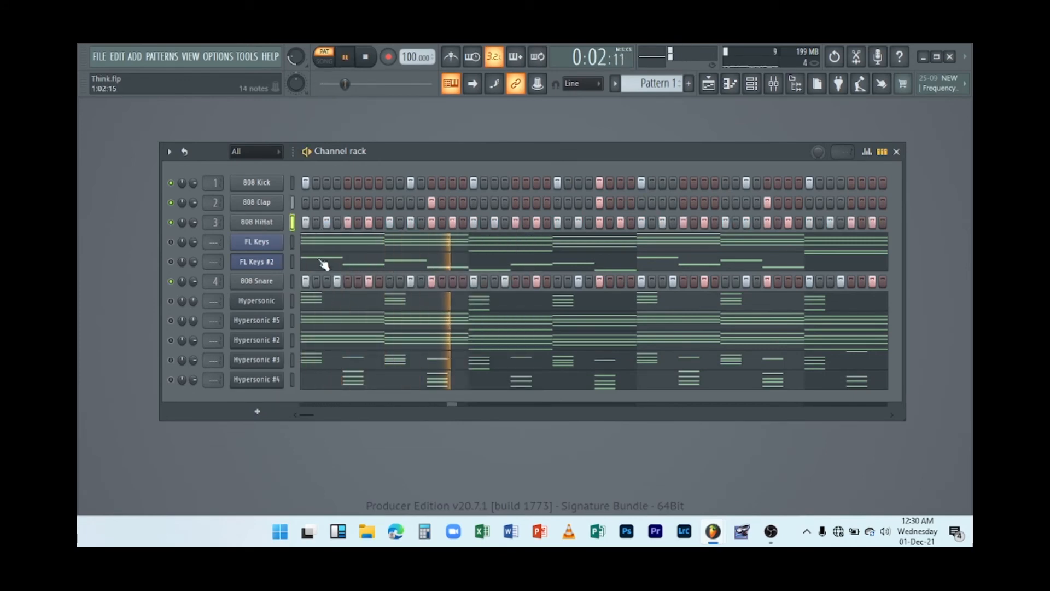
key(space)
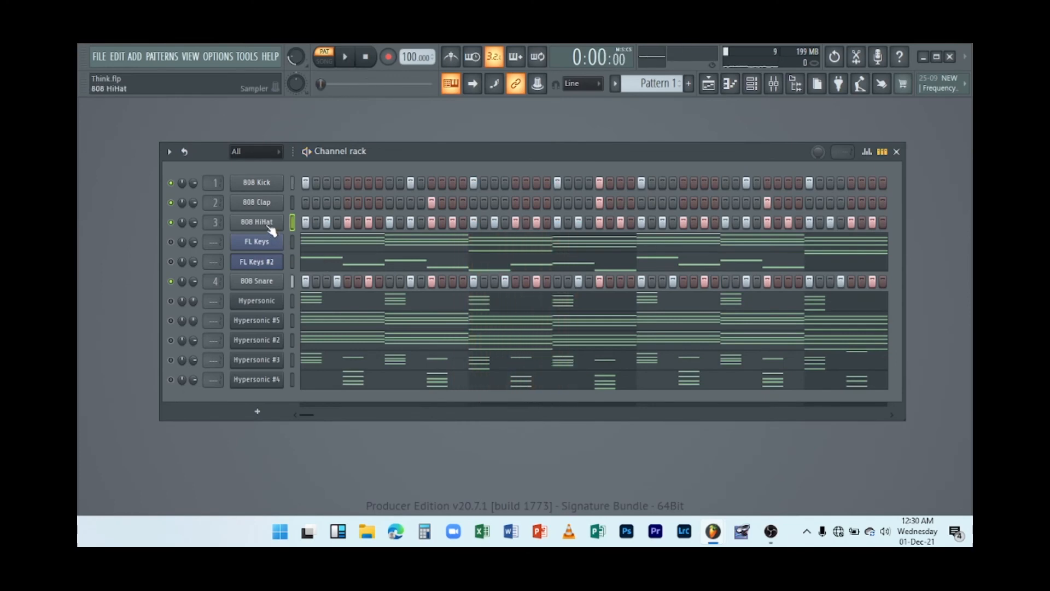
Refill the 808 HiHat row with a hit every 4 steps and play the pattern.
right_click(270, 227)
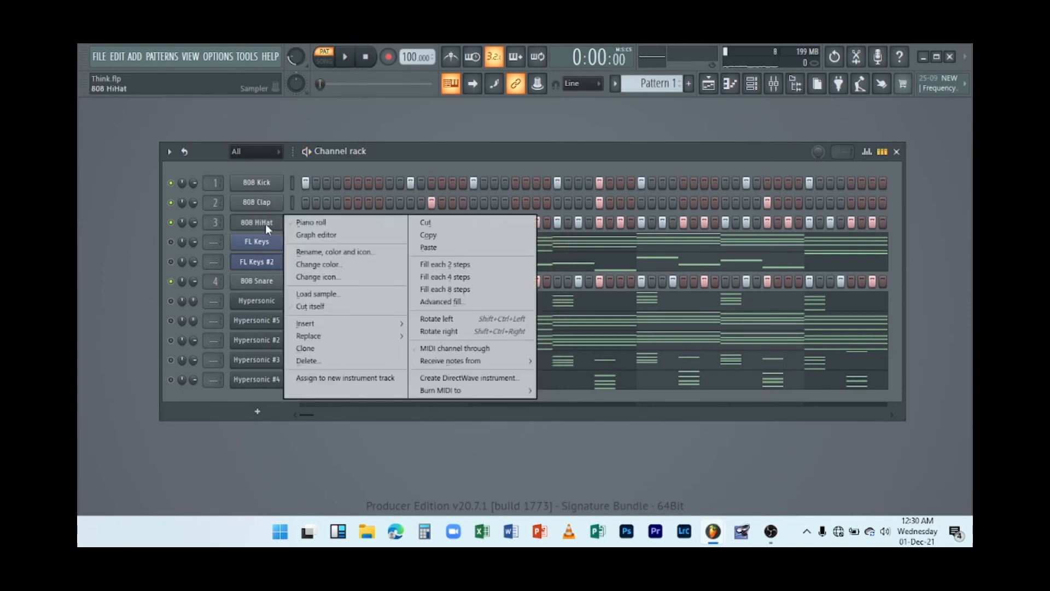
click(463, 280)
key(space)
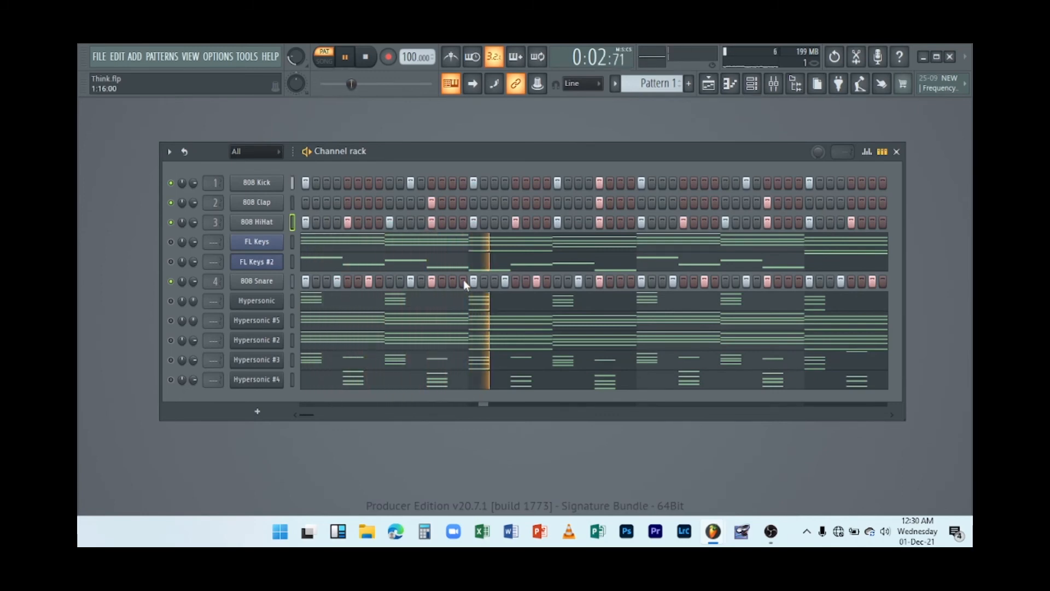
key(space)
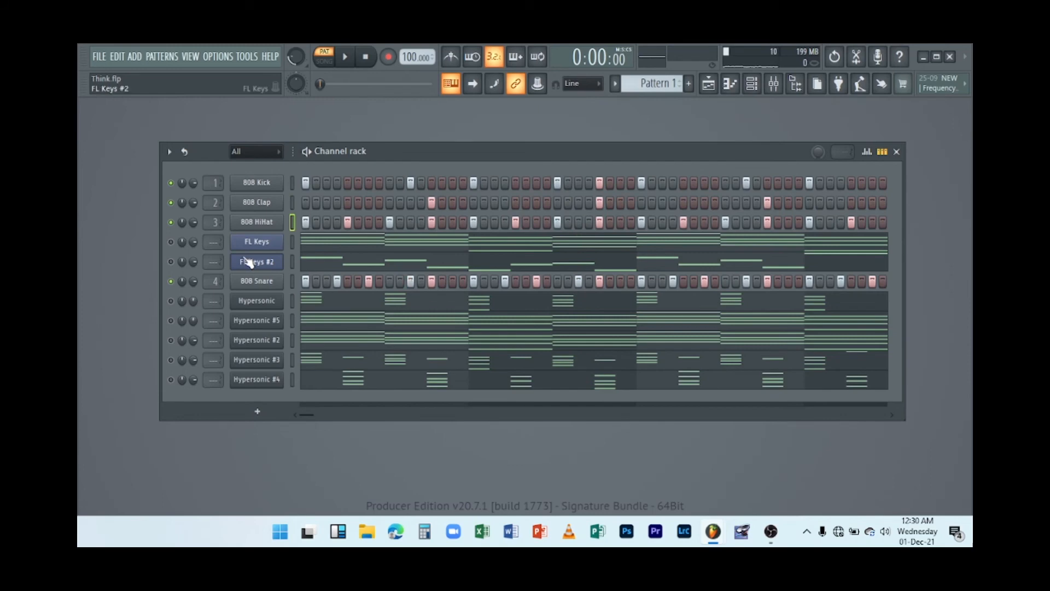
Solo the 808 Kick channel, then release the solo and start playback.
right_click(174, 188)
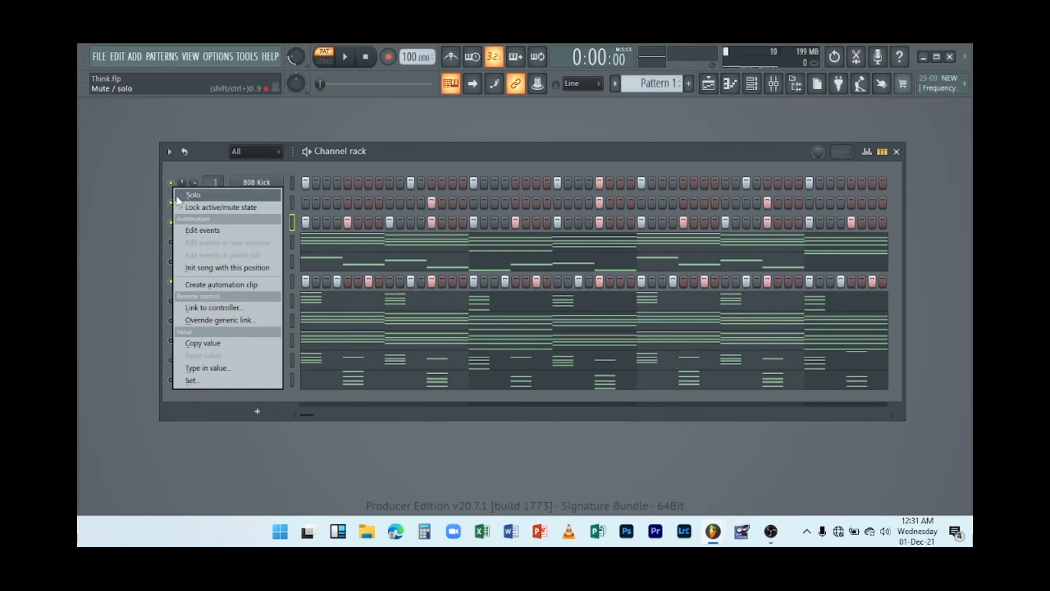
click(178, 195)
right_click(176, 195)
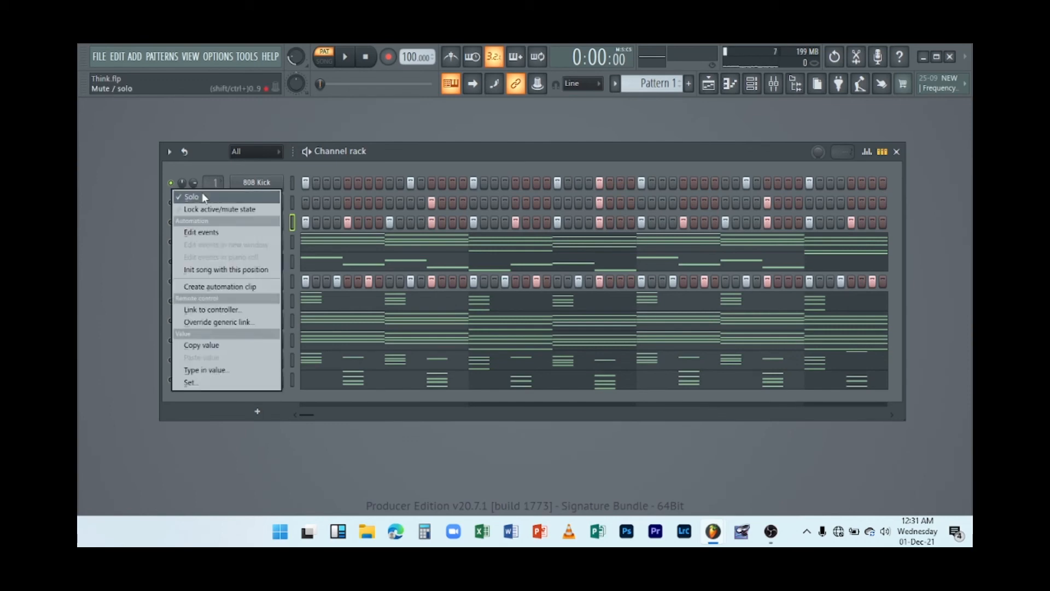
click(202, 192)
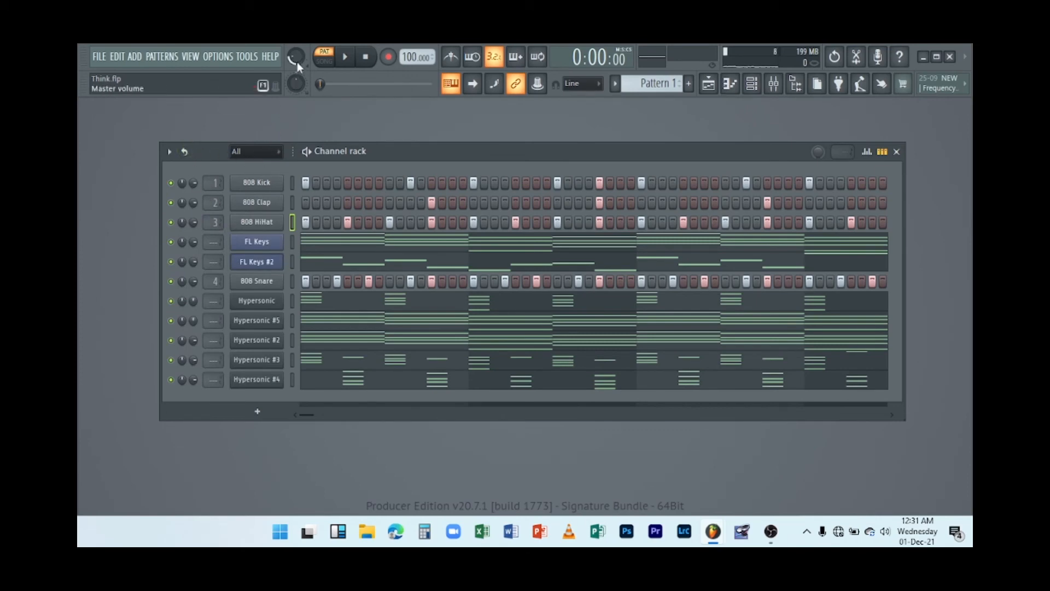
key(space)
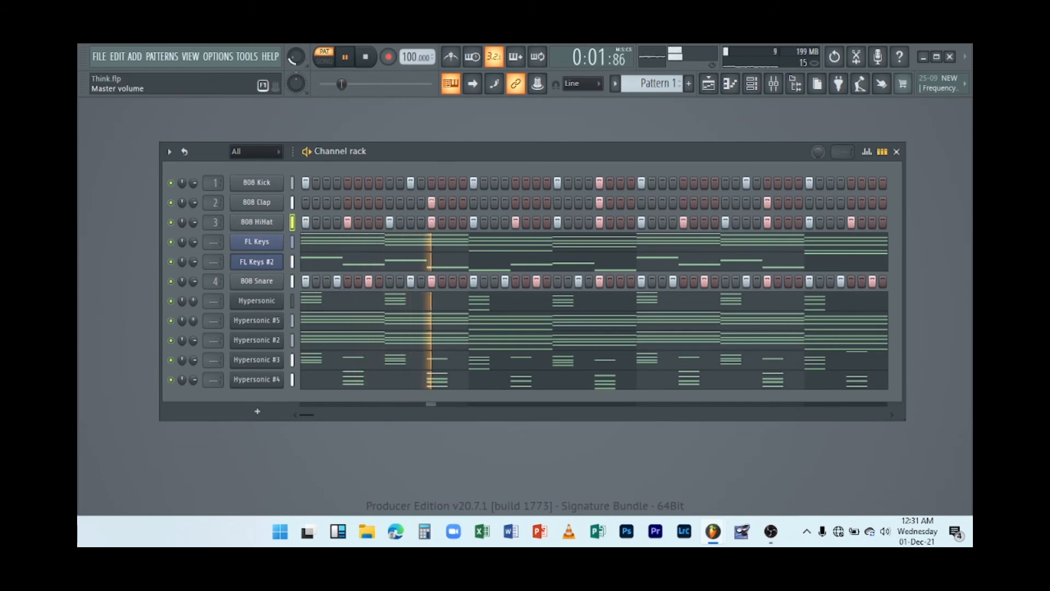
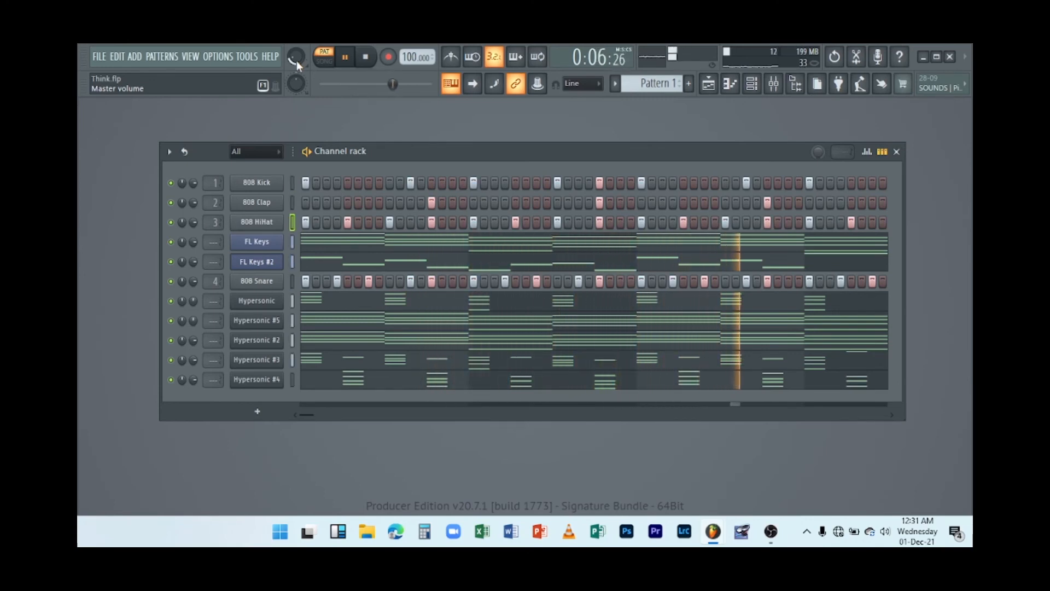
Lower the master volume and stop playback.
drag(297, 61, 296, 87)
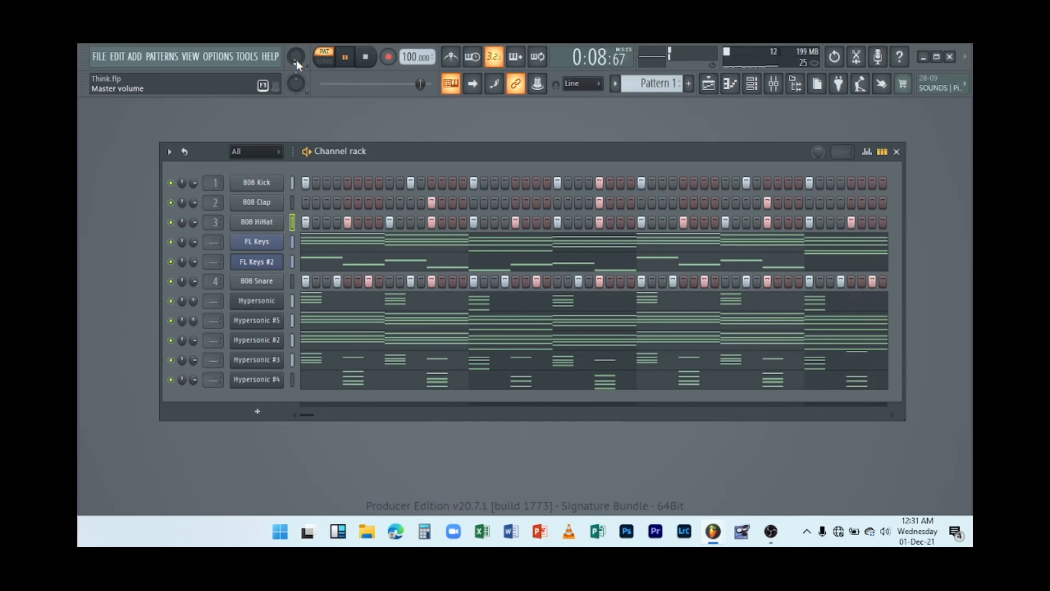
key(space)
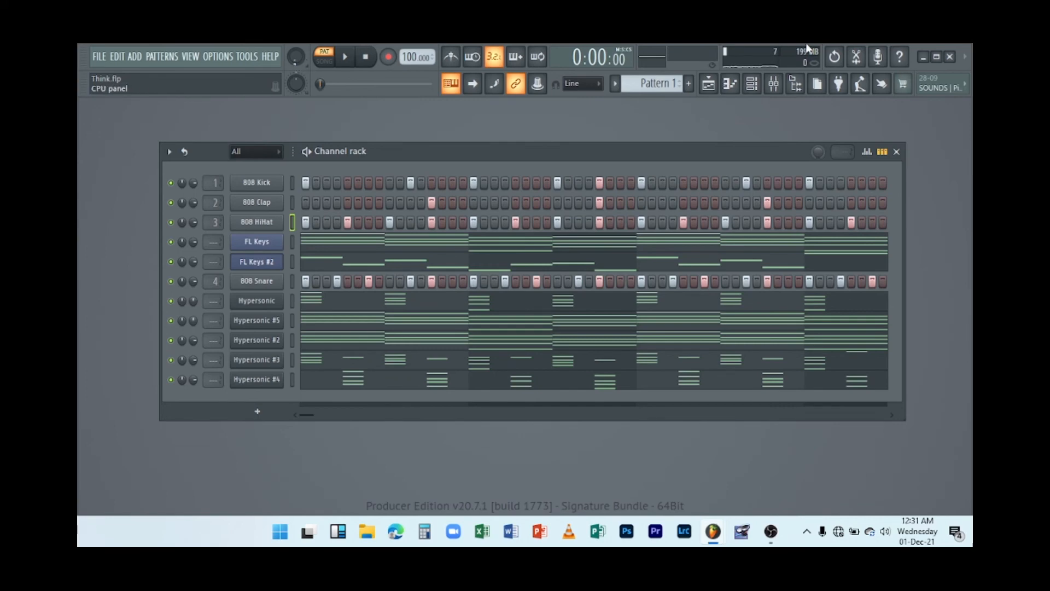
Insert a BooBass instrument channel above the FL Keys channel.
click(797, 93)
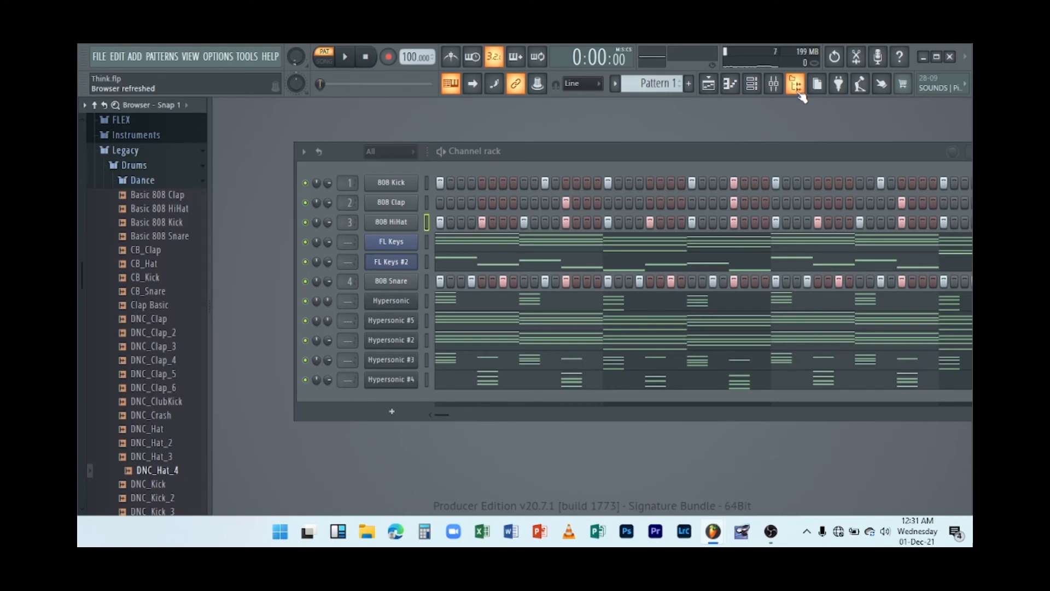
click(799, 92)
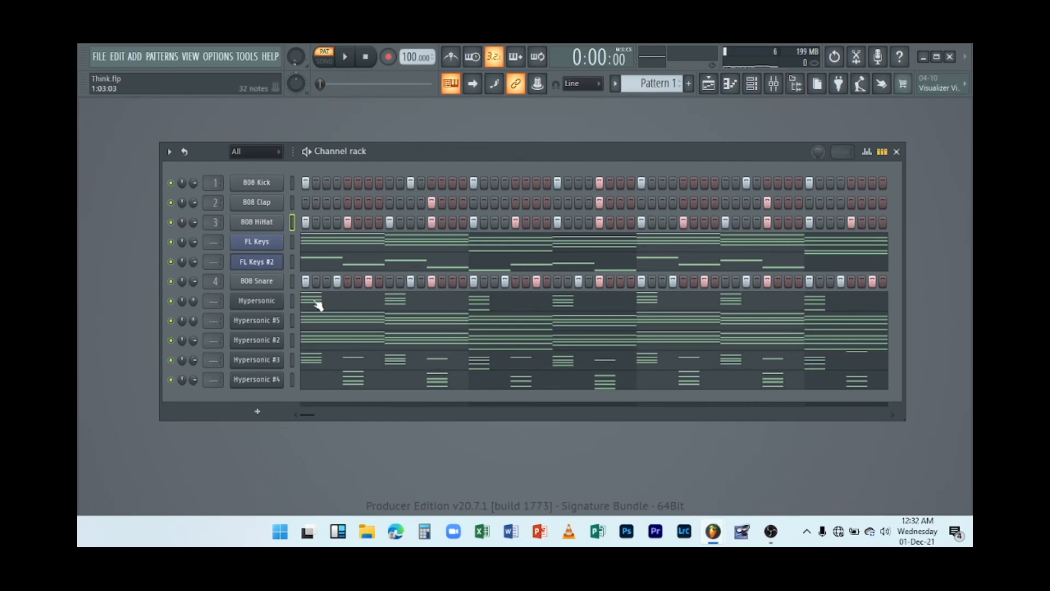
right_click(277, 242)
mouse_move(319, 331)
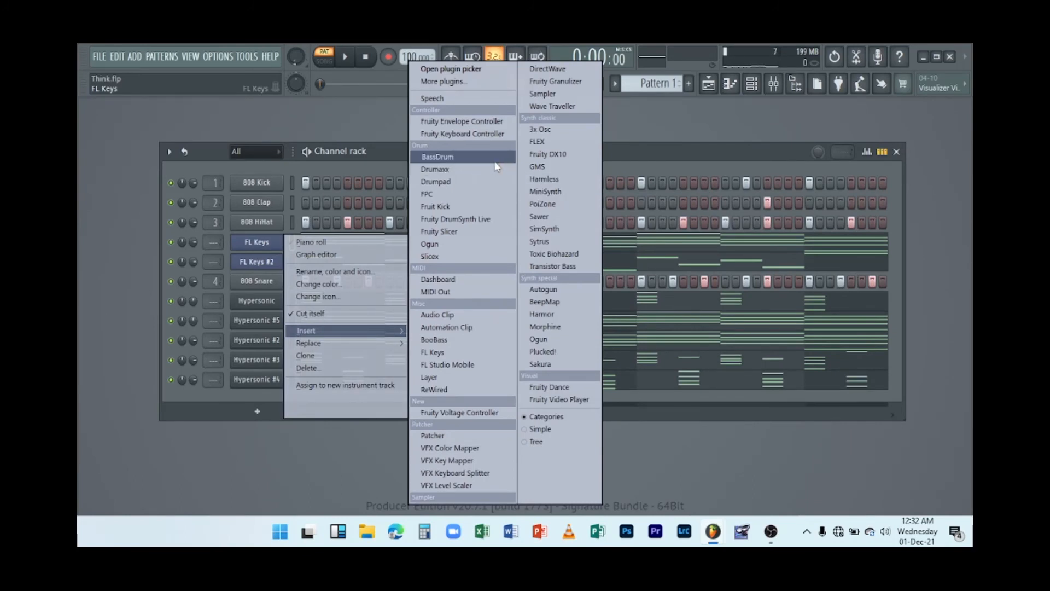
click(437, 340)
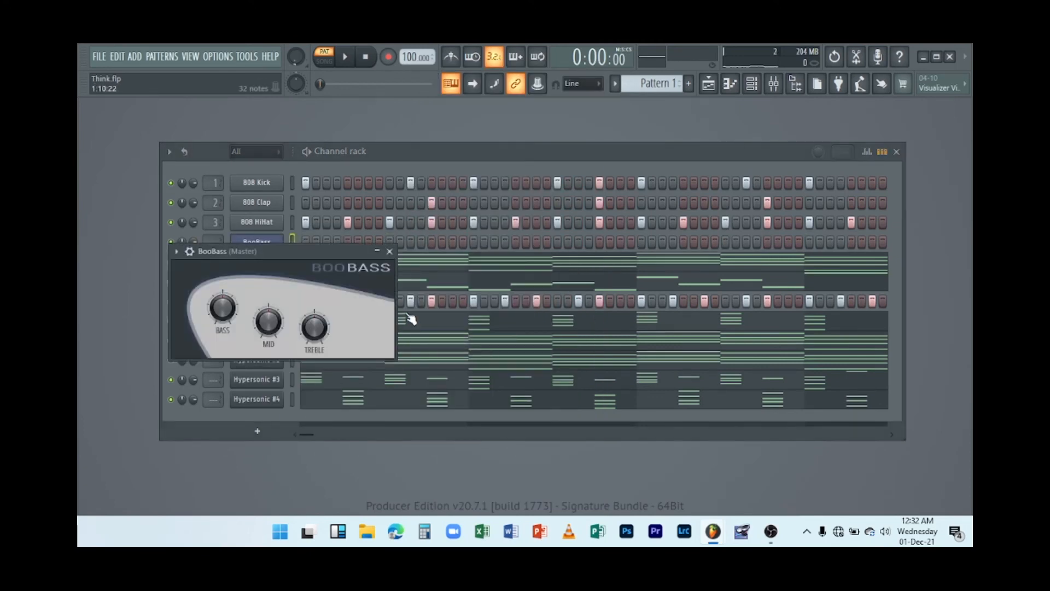
Audition the BooBass sound by playing notes from the computer keyboard, then close its plugin window.
key(x)
key(v)
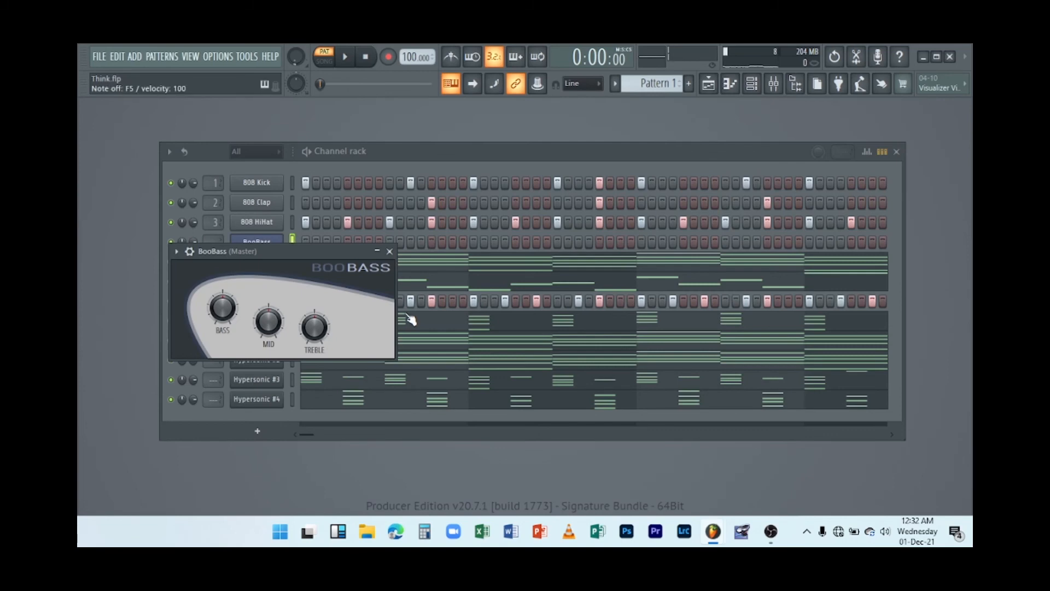
key(m)
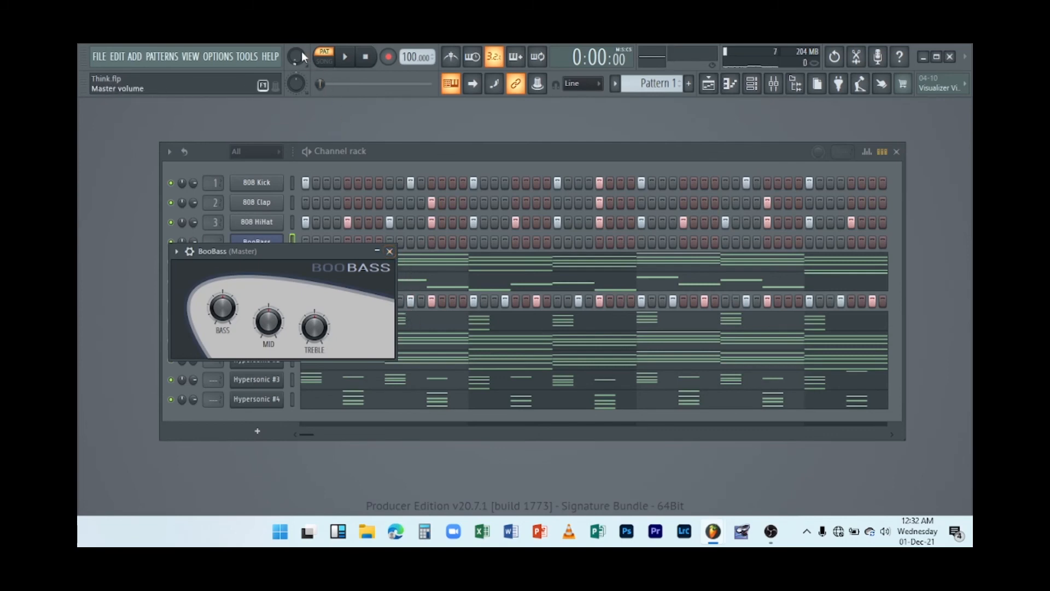
key(n)
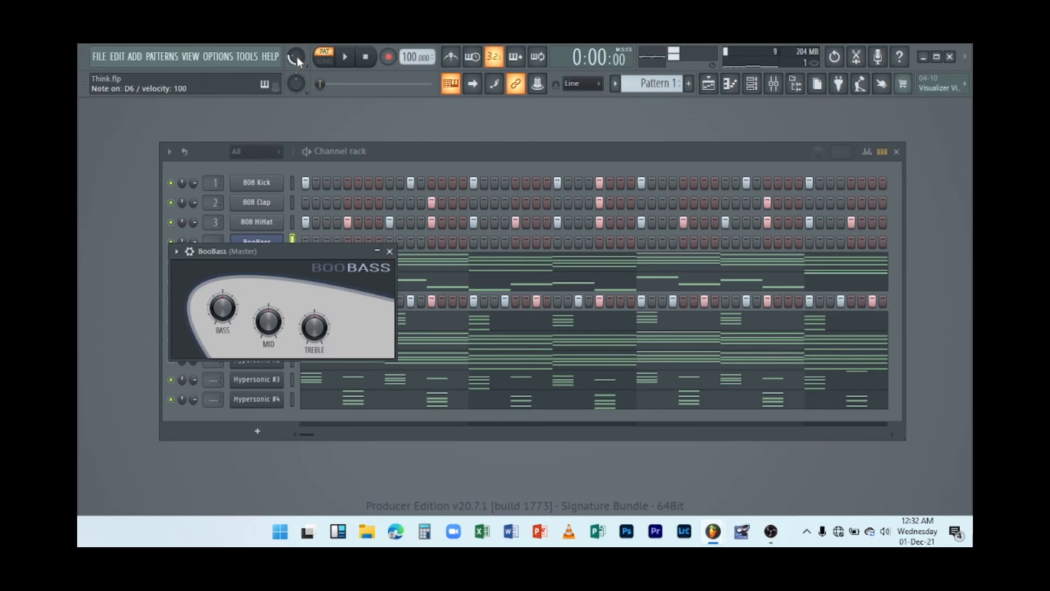
key(r)
key(e)
key(w)
key(q)
key(m)
click(389, 252)
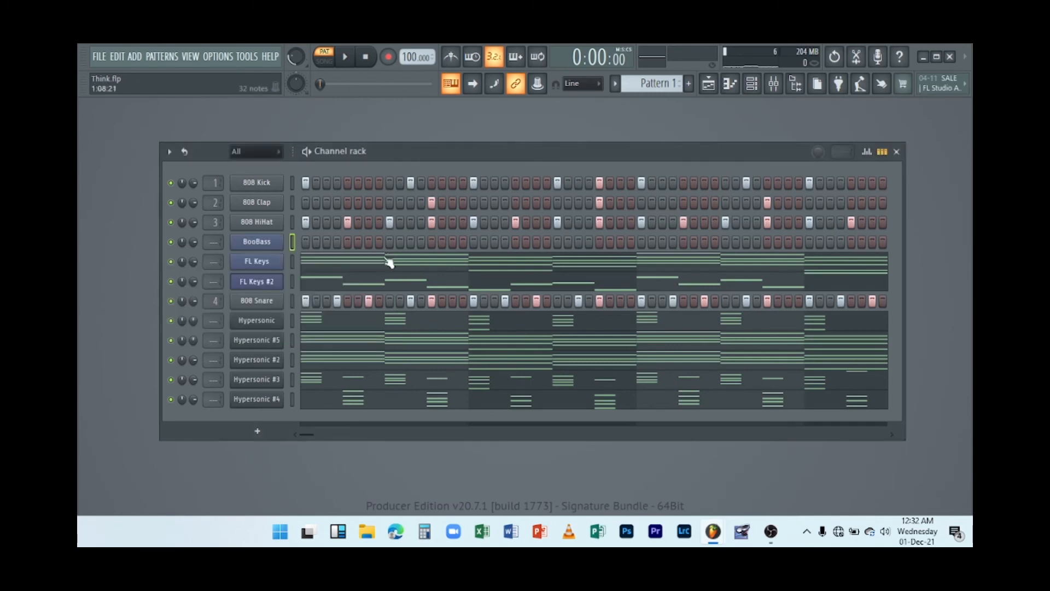
Open the BooBass piano roll and place a D5 note at the very start of bar 1.
right_click(272, 246)
click(315, 243)
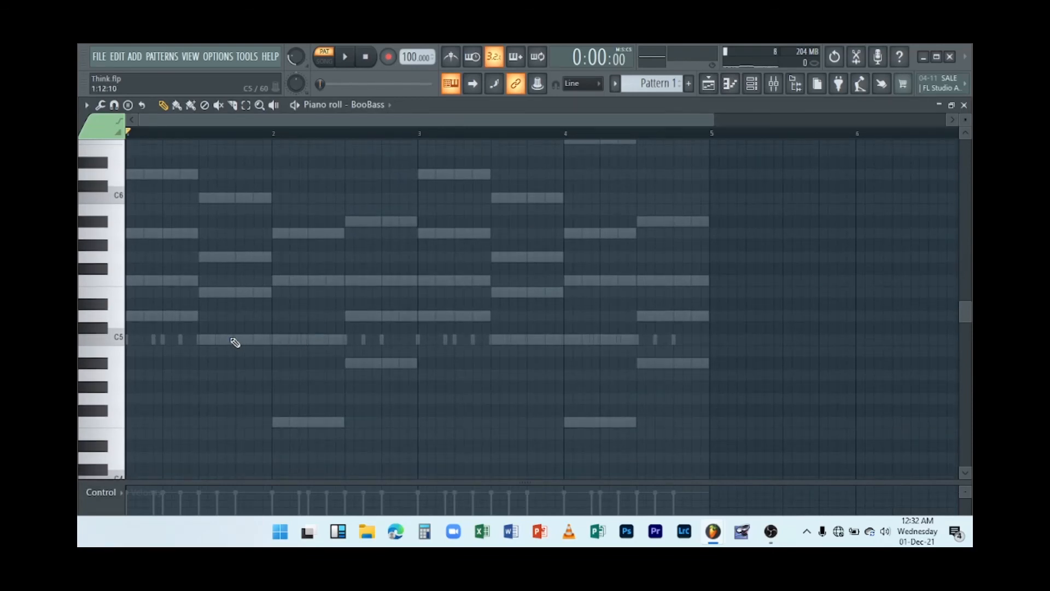
key(space)
key(space)
click(148, 315)
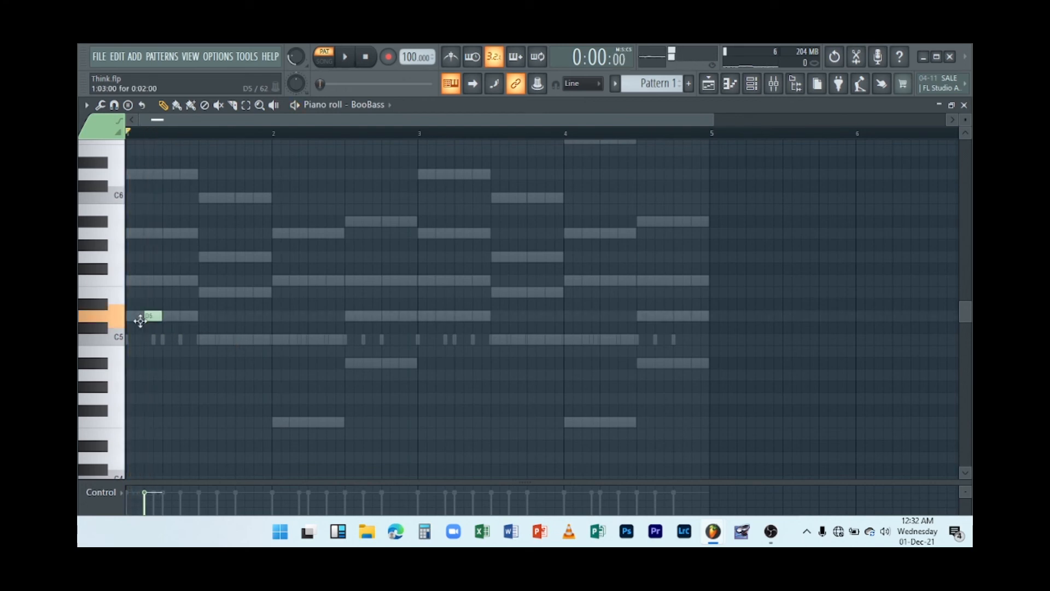
key(space)
drag(152, 314, 133, 315)
key(space)
key(space)
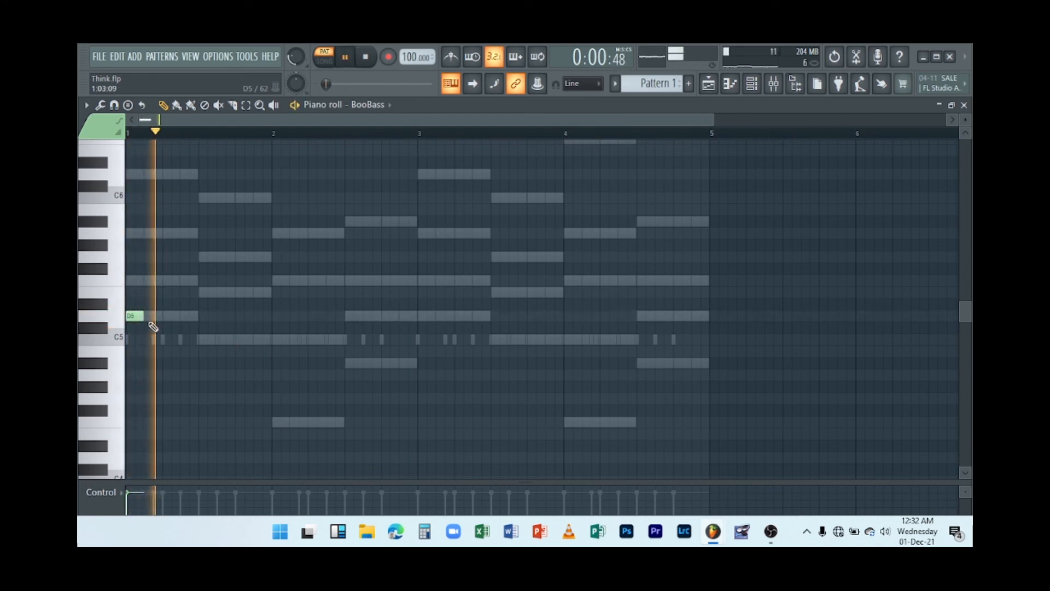
key(space)
key(space)
key(space)
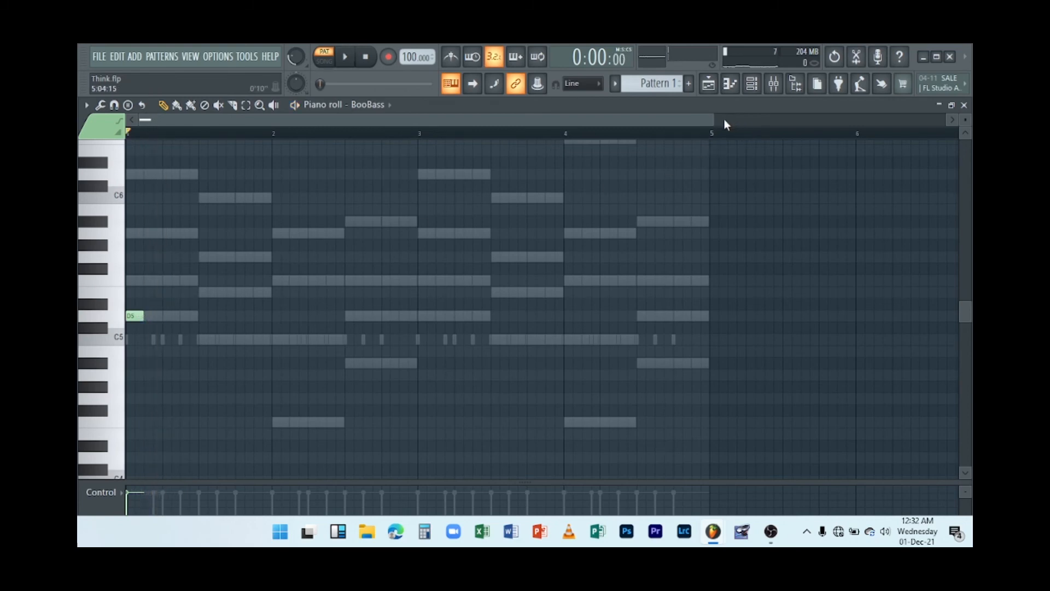
Shorten the D5 note to one step and add two more one-step D5 notes right after it.
drag(714, 118, 317, 122)
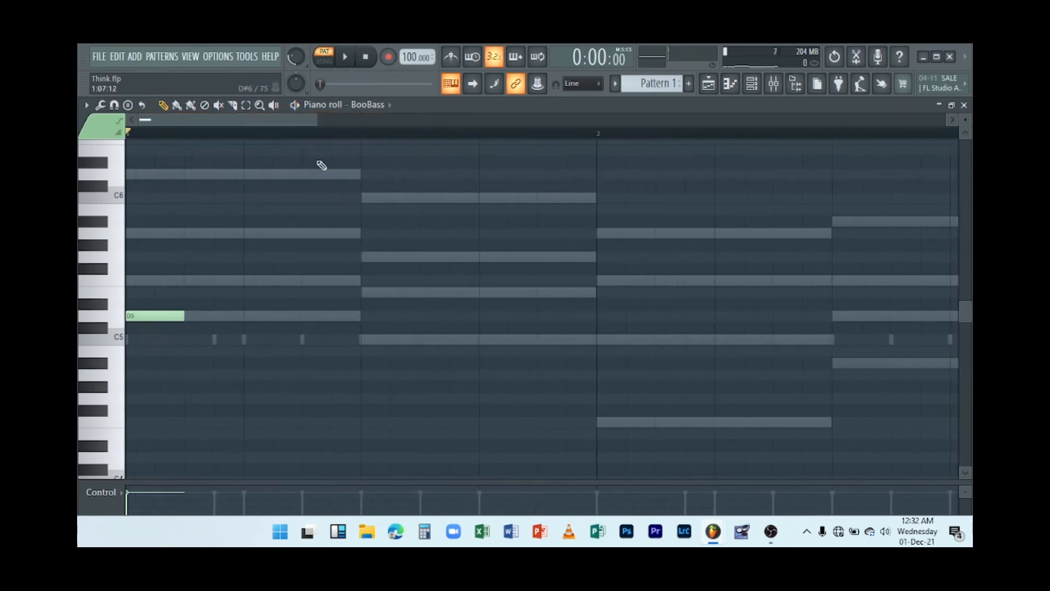
key(space)
key(space)
drag(167, 311, 155, 312)
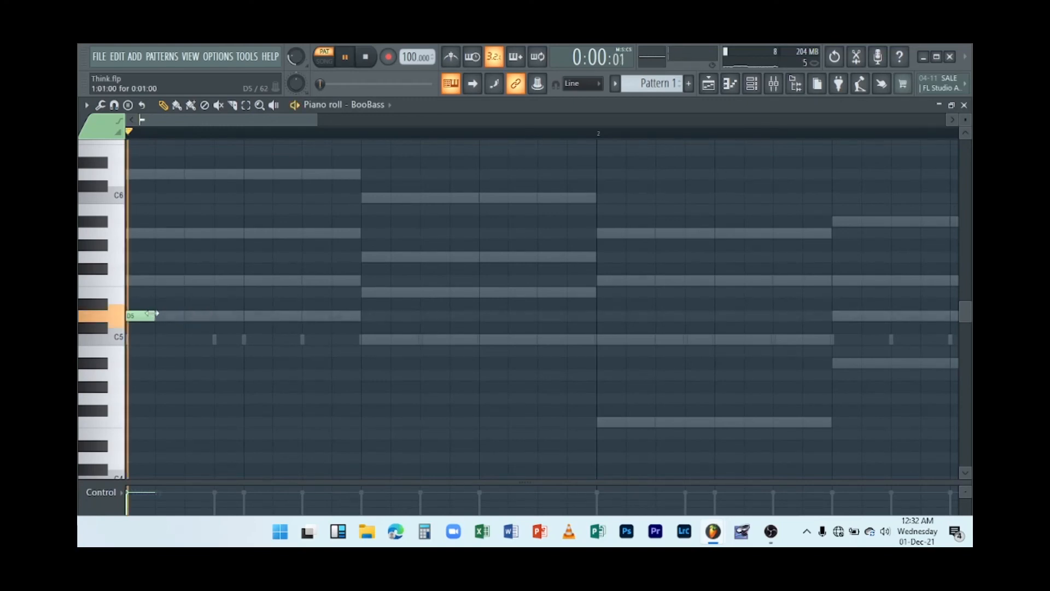
click(164, 315)
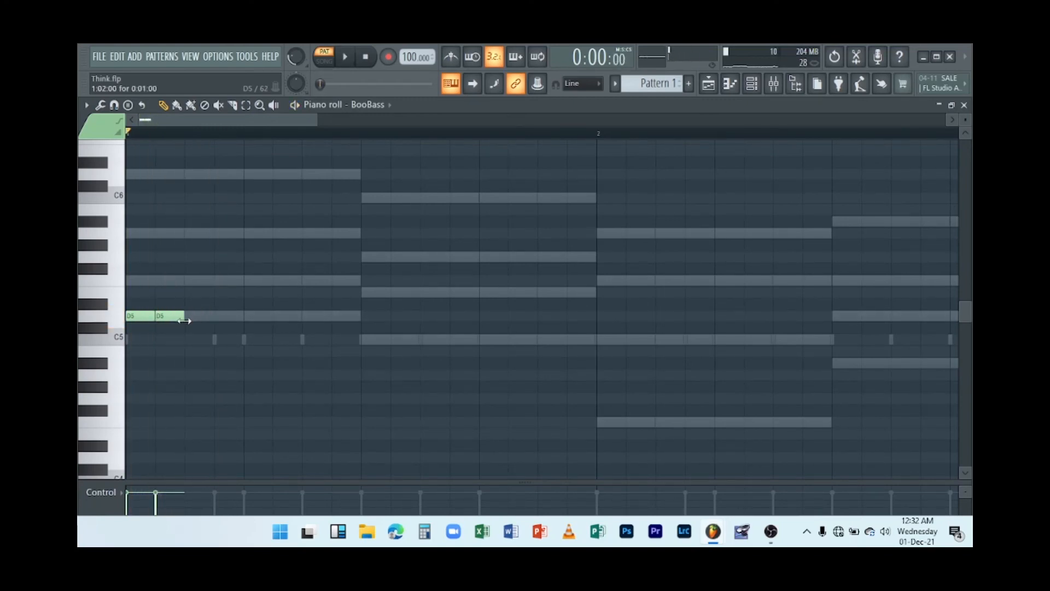
click(188, 315)
key(space)
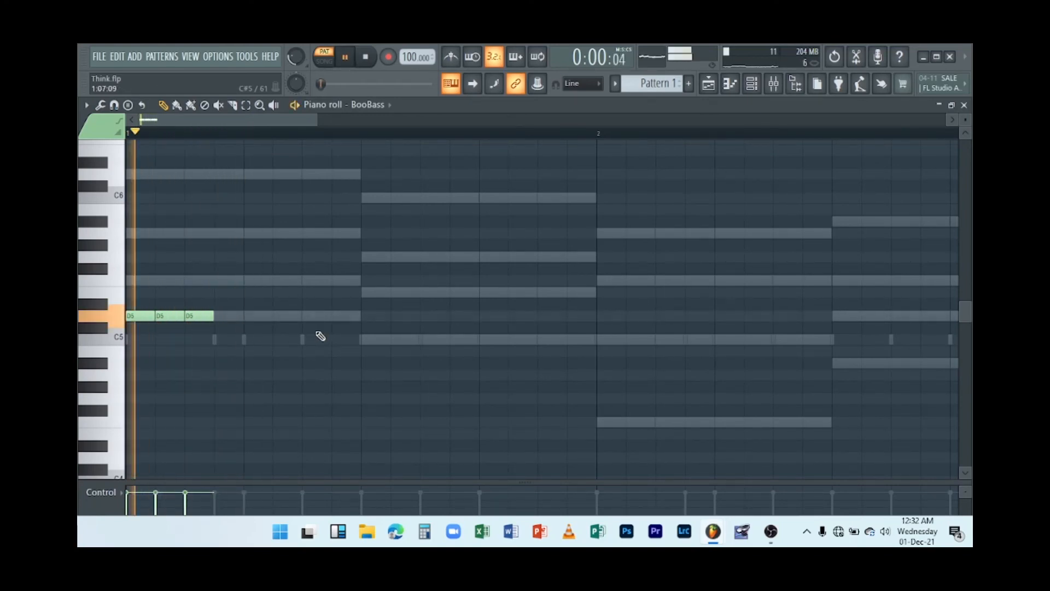
key(space)
Add three one-step C5 notes at the start of the second chord in bar 1.
click(374, 340)
click(402, 339)
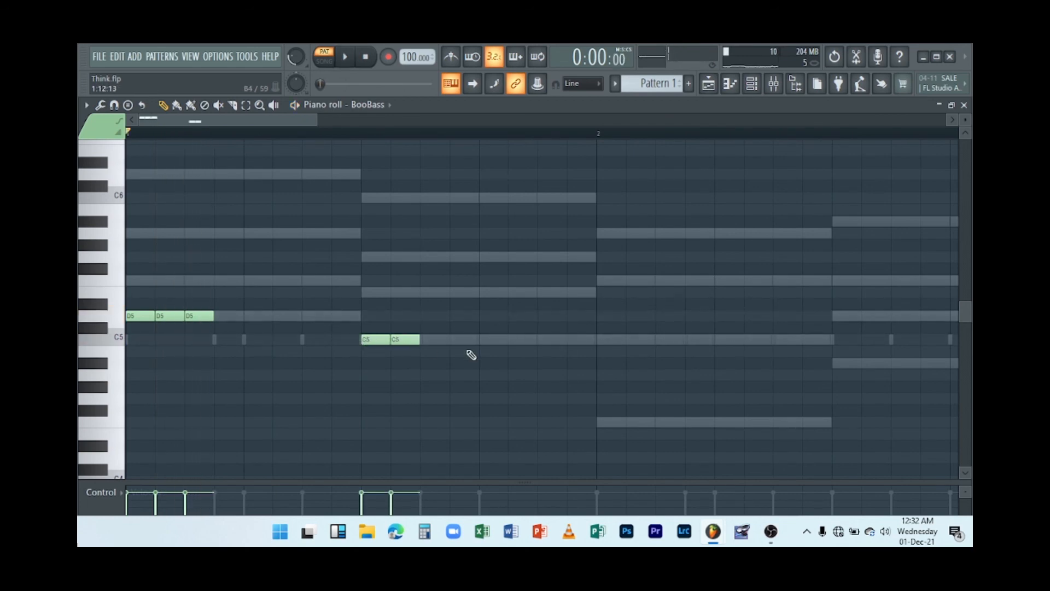
click(430, 340)
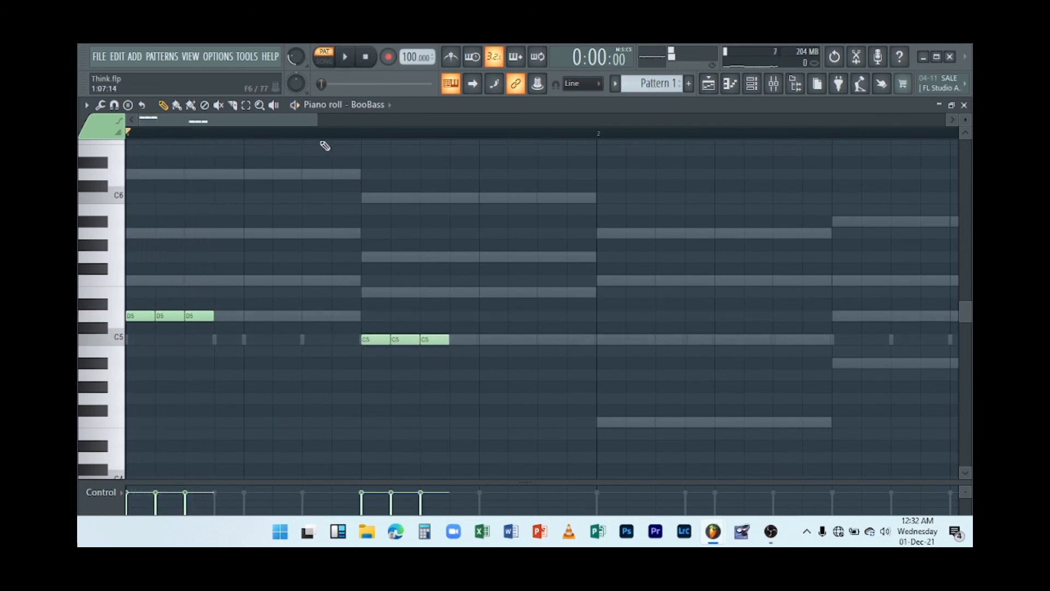
drag(315, 120, 408, 120)
key(space)
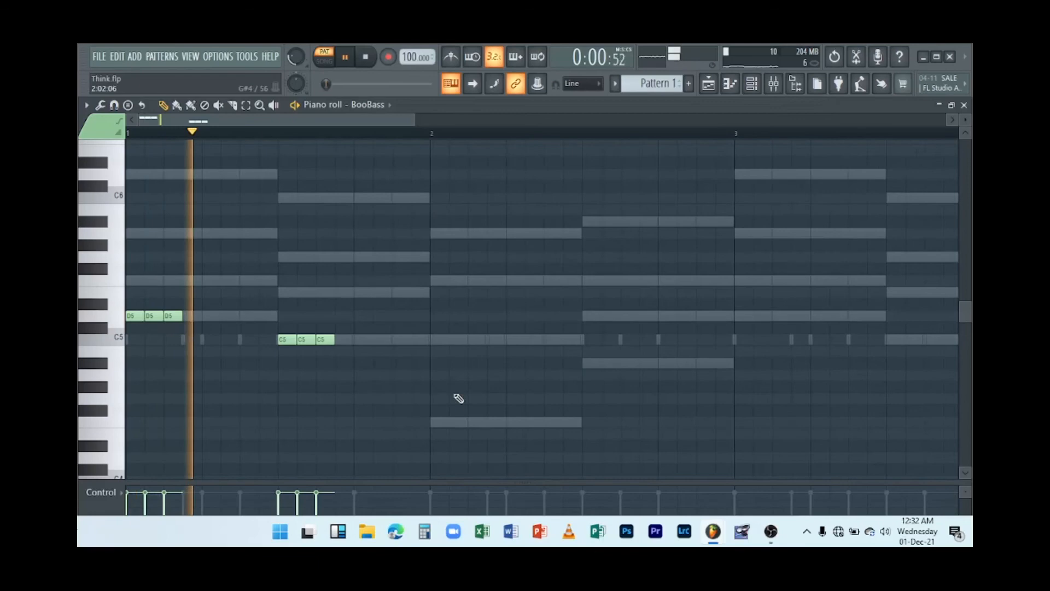
Add three one-step F4 notes at the start of bar 2.
click(437, 422)
key(space)
click(459, 422)
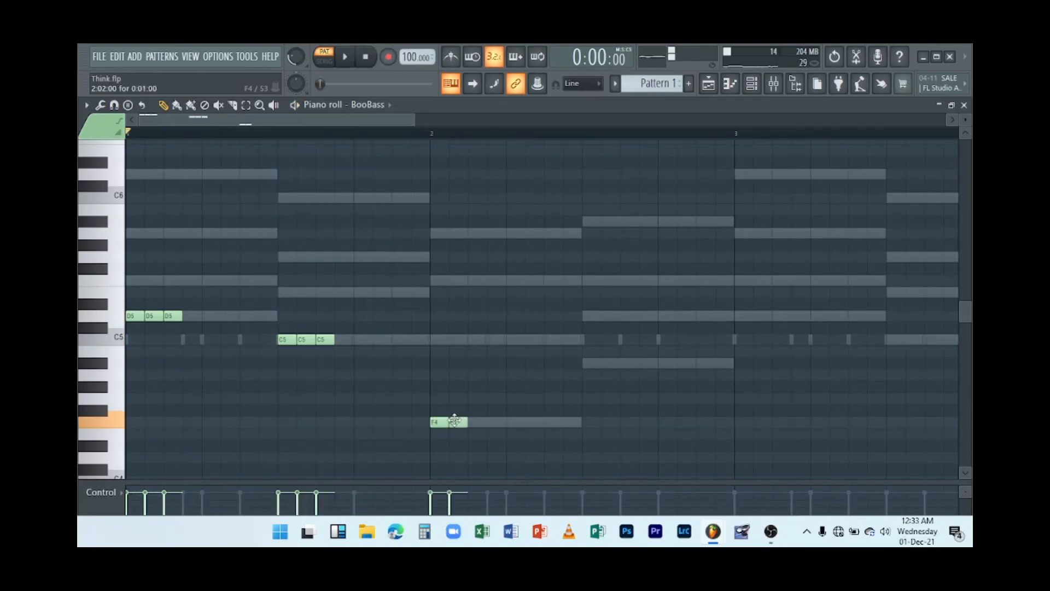
click(476, 422)
key(space)
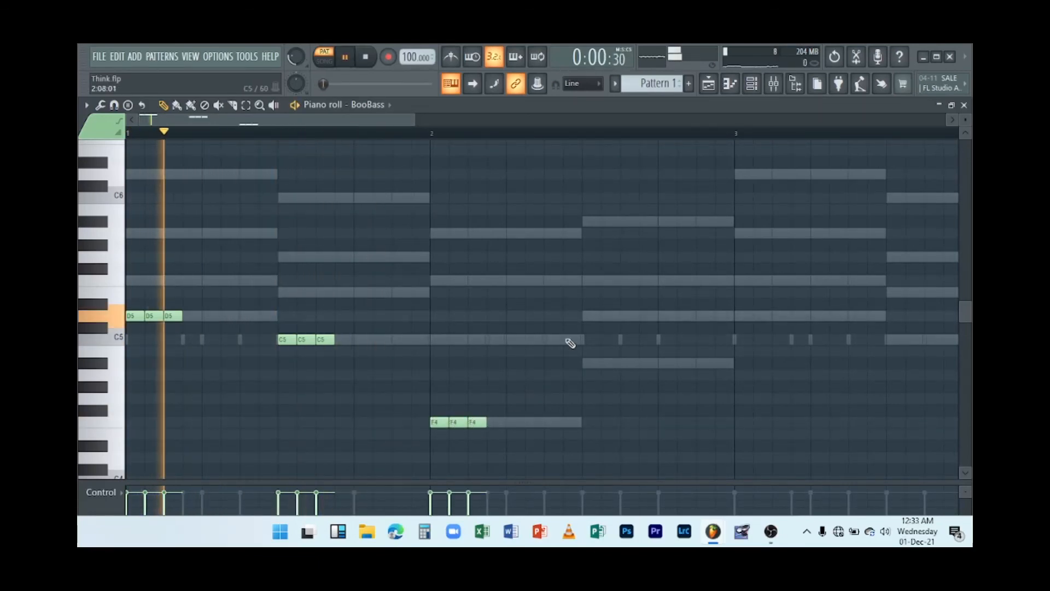
Add three one-step A#4 notes at the start of the second chord in bar 2.
click(583, 363)
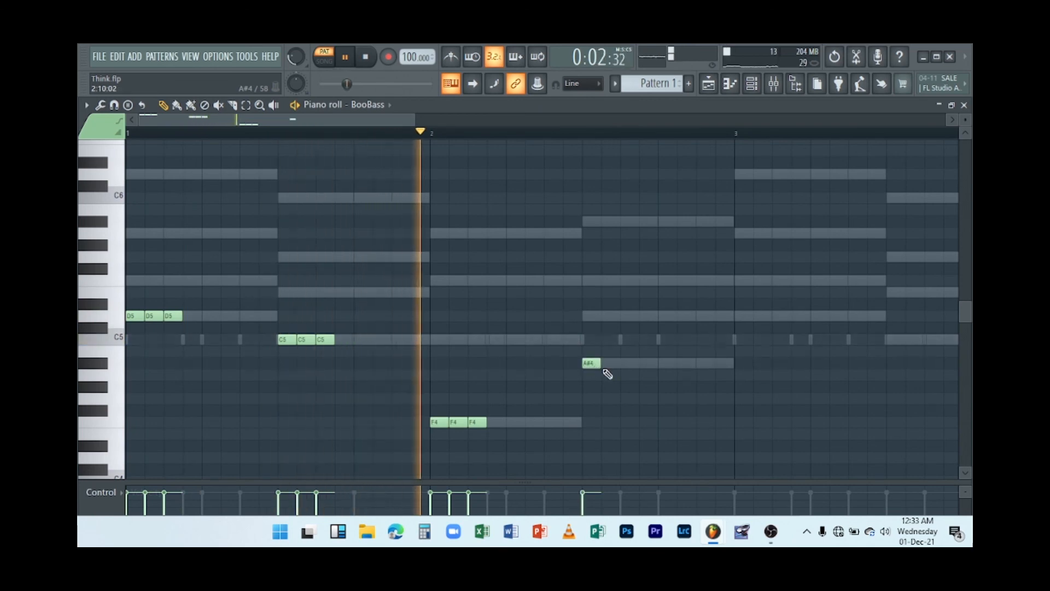
click(605, 363)
click(629, 363)
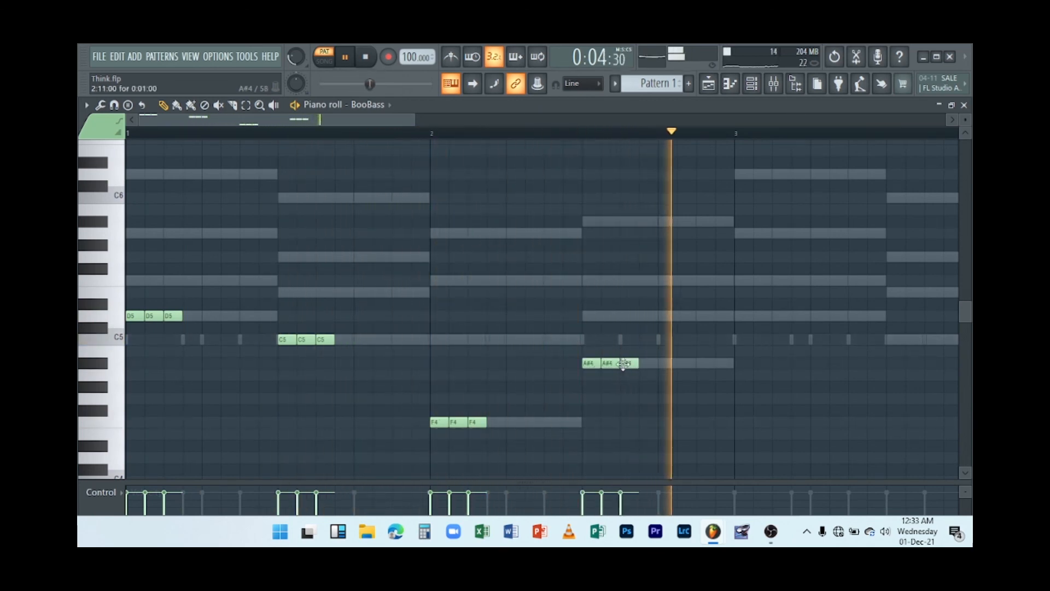
key(space)
key(space)
key(space)
Copy the bass notes of bars 1 and 2 into bars 3 and 4 and play them back.
drag(414, 119, 539, 120)
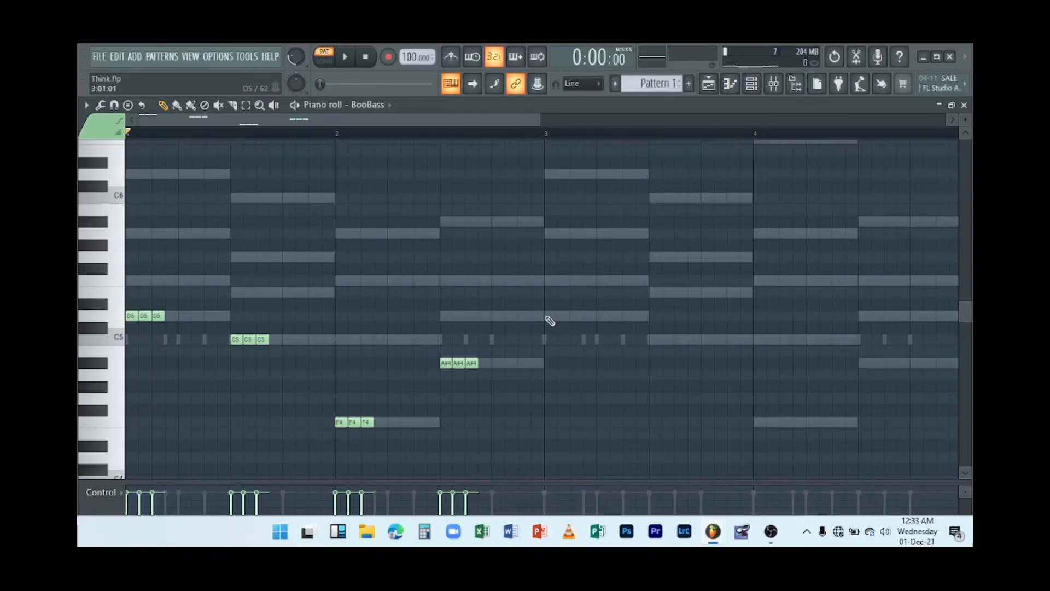
drag(522, 449, 553, 331)
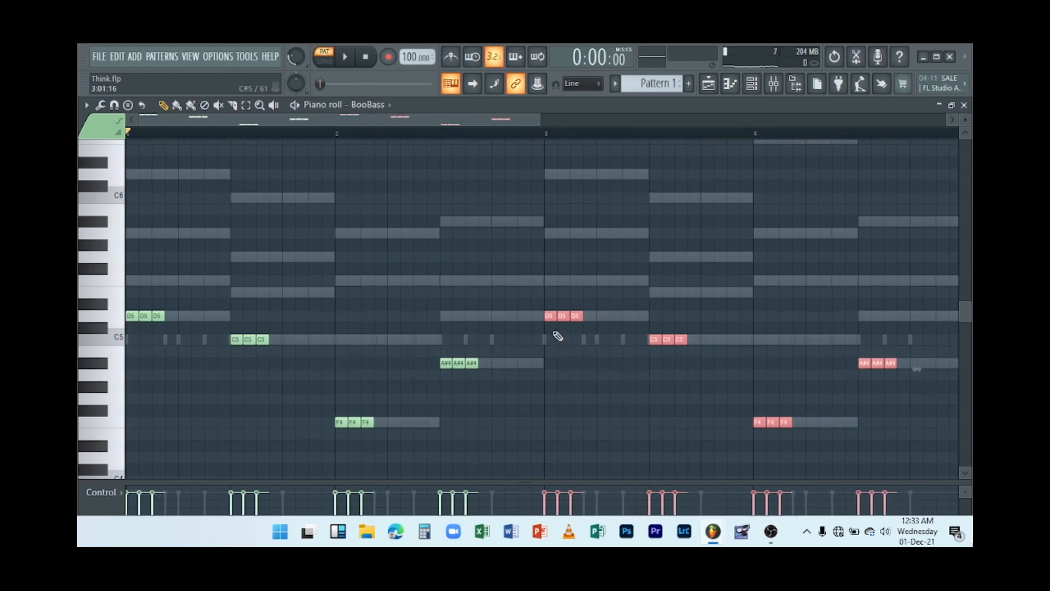
key(space)
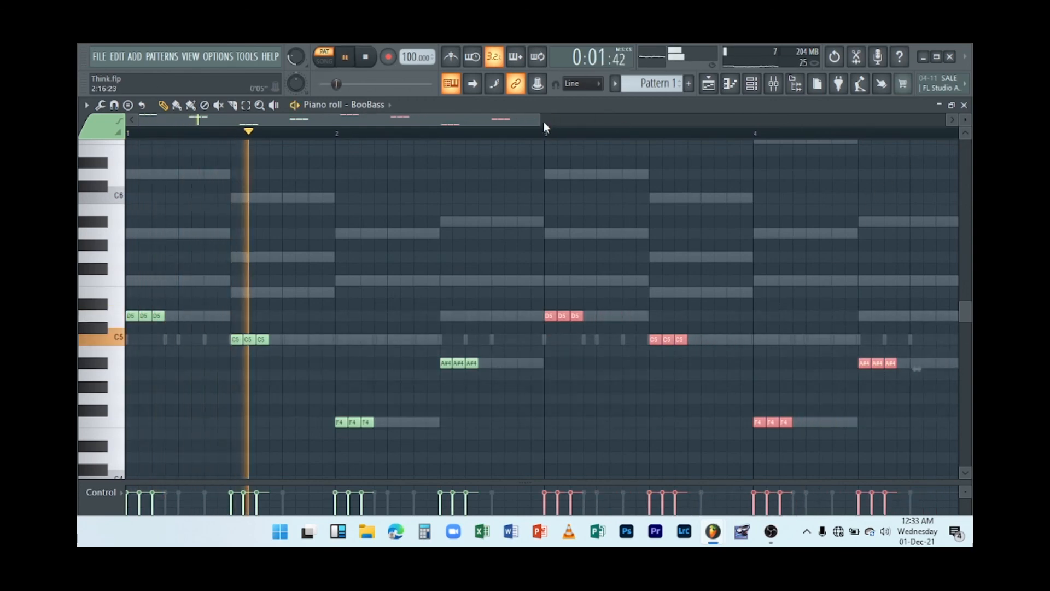
drag(542, 117, 772, 126)
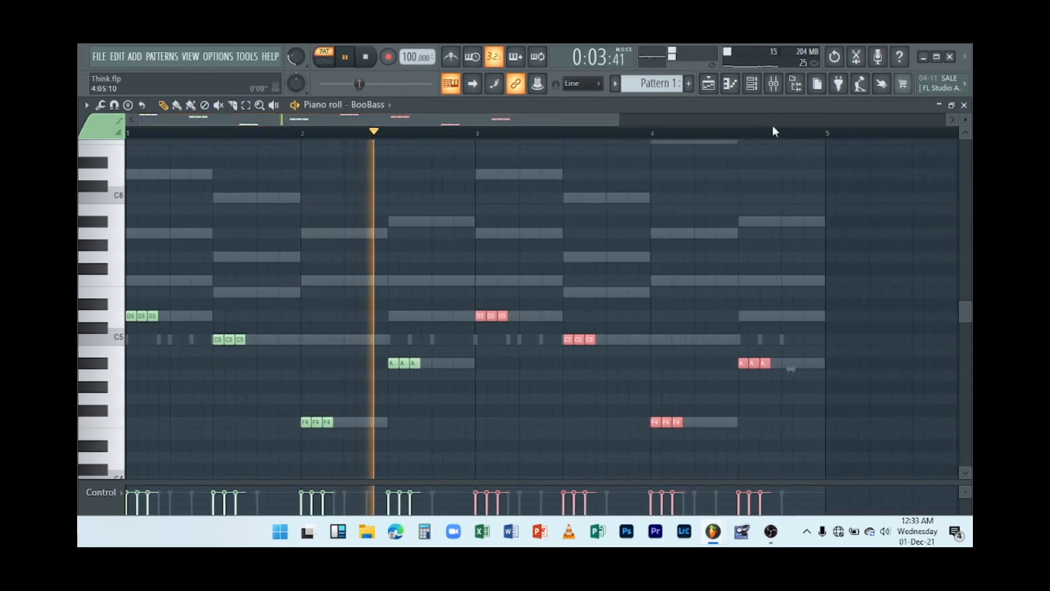
key(space)
Transpose all the bass notes down an octave and play the pattern.
scroll(575, 274, down, 3)
click(546, 301)
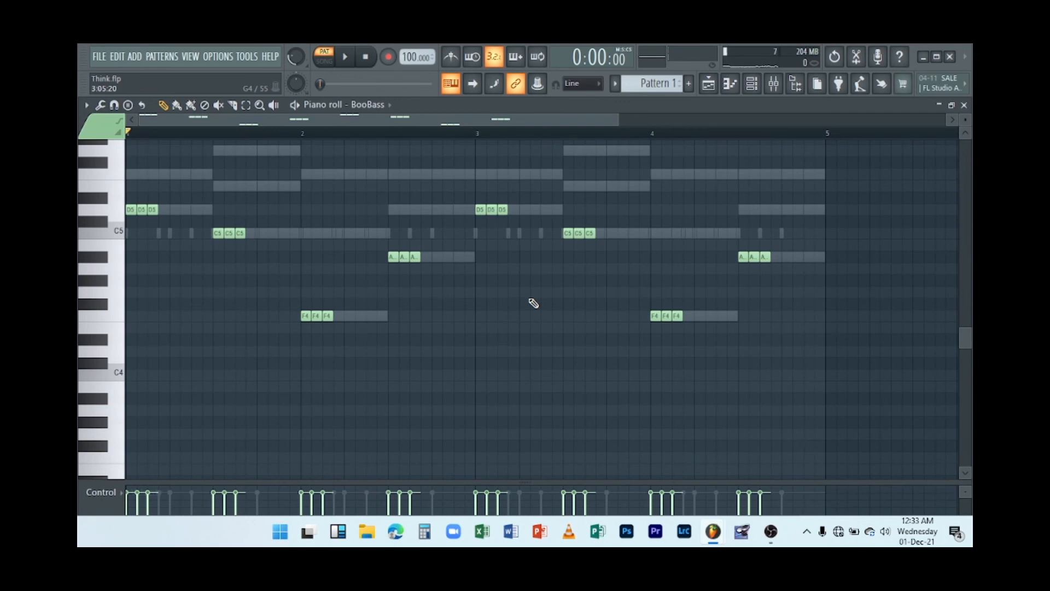
key(ctrl+Down)
key(space)
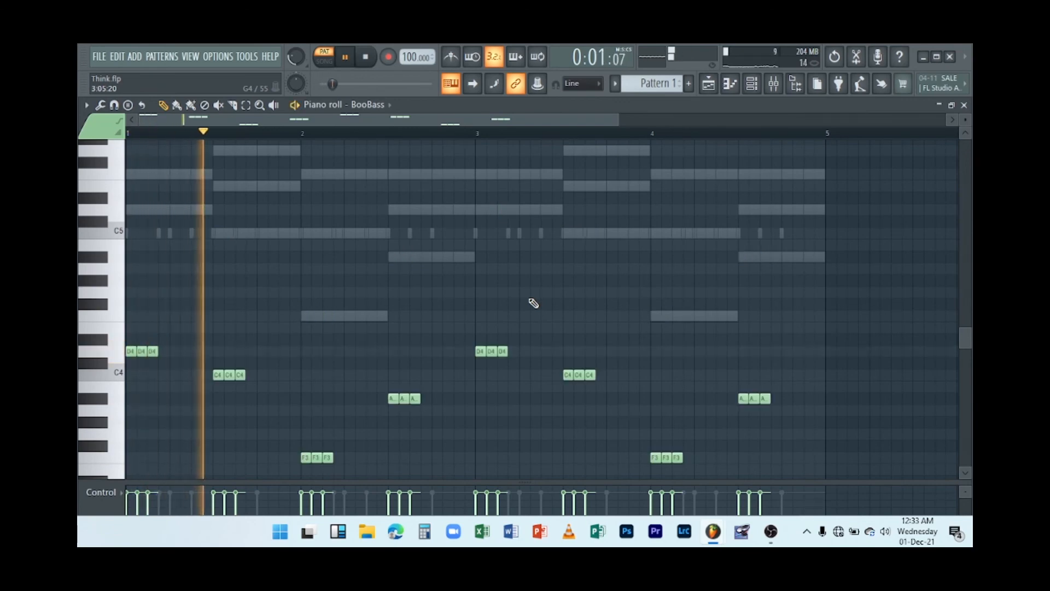
click(534, 295)
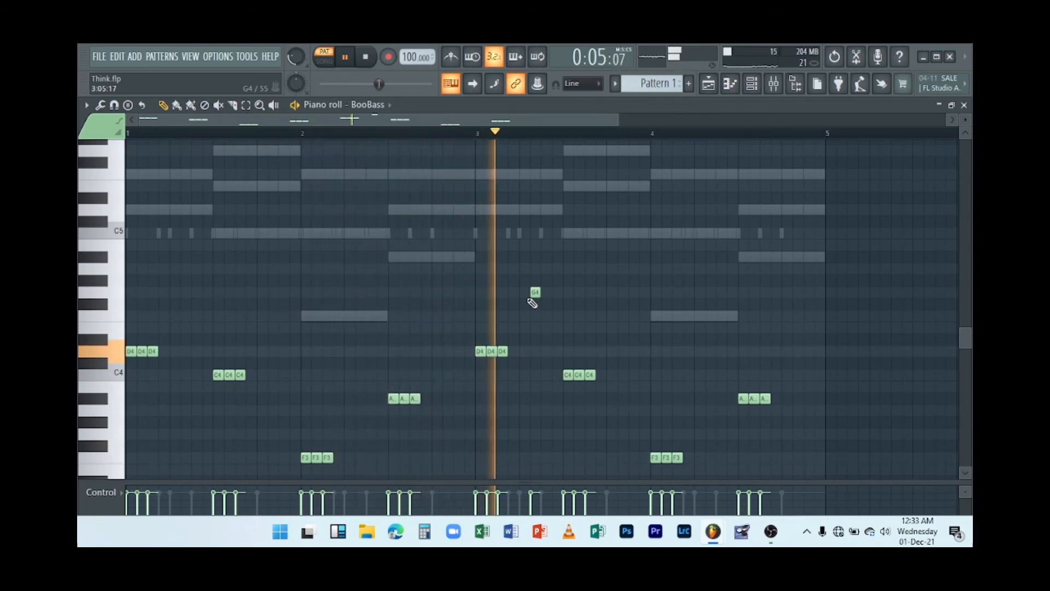
key(space)
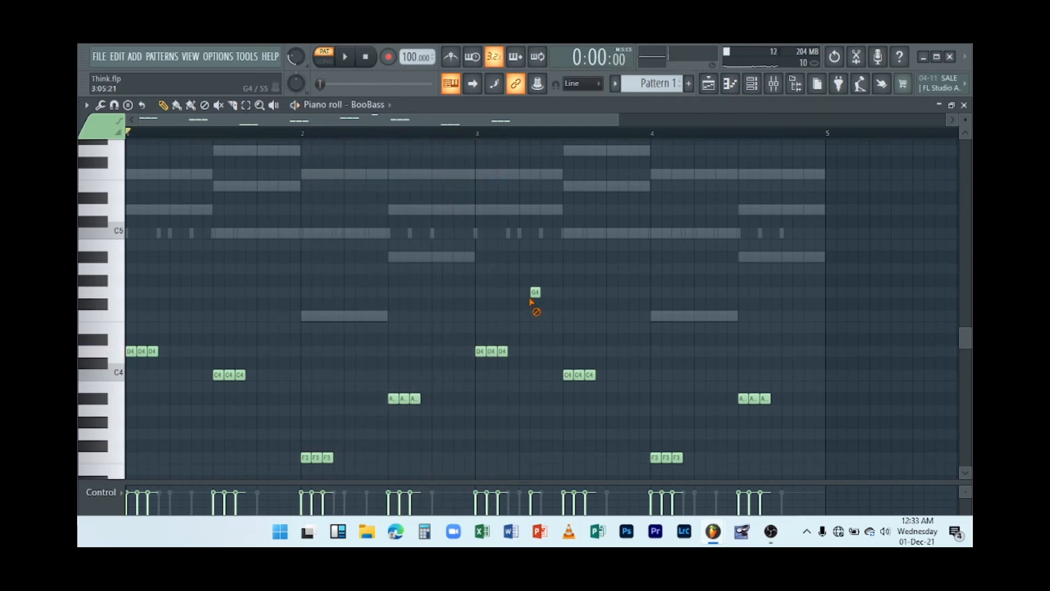
right_click(532, 299)
Transpose the bass notes back up an octave, play the pattern and close the piano roll.
key(ctrl+Up)
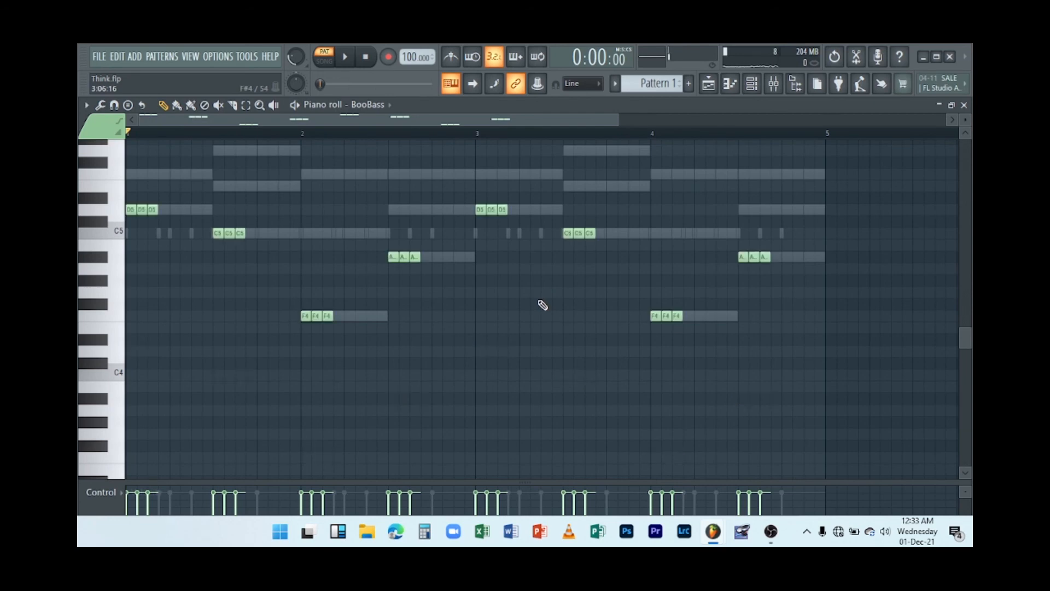
key(space)
key(space)
key(space)
key(space)
click(964, 108)
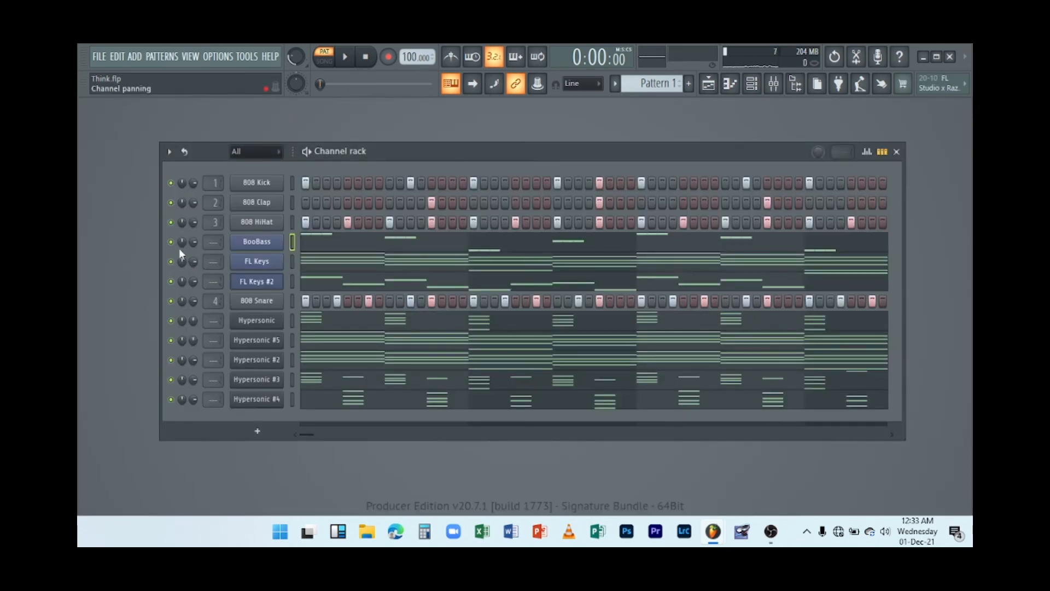
Clone the BooBass channel and close the clone's plugin window.
right_click(255, 243)
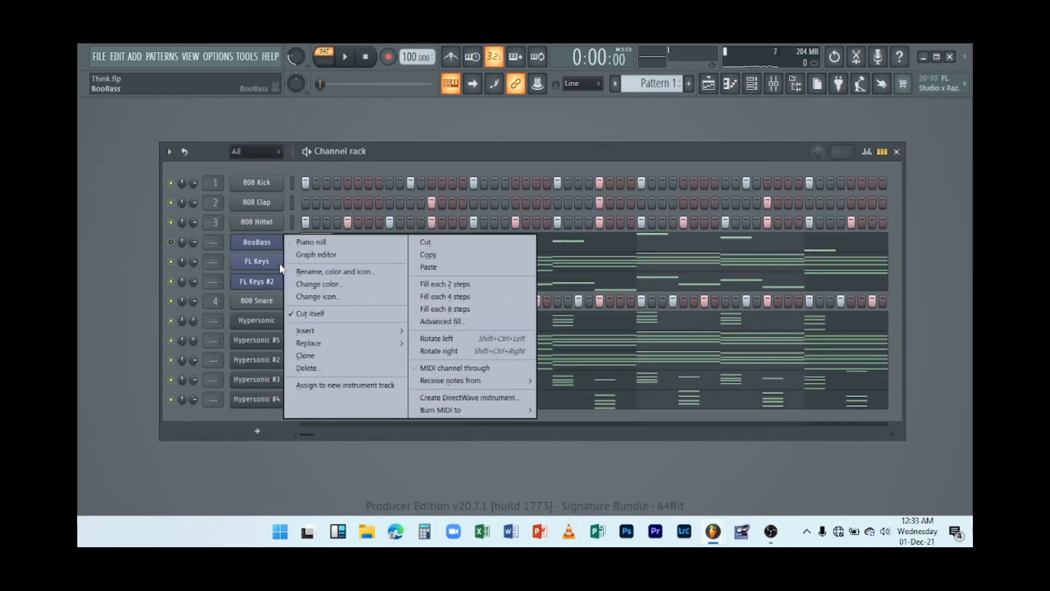
click(320, 354)
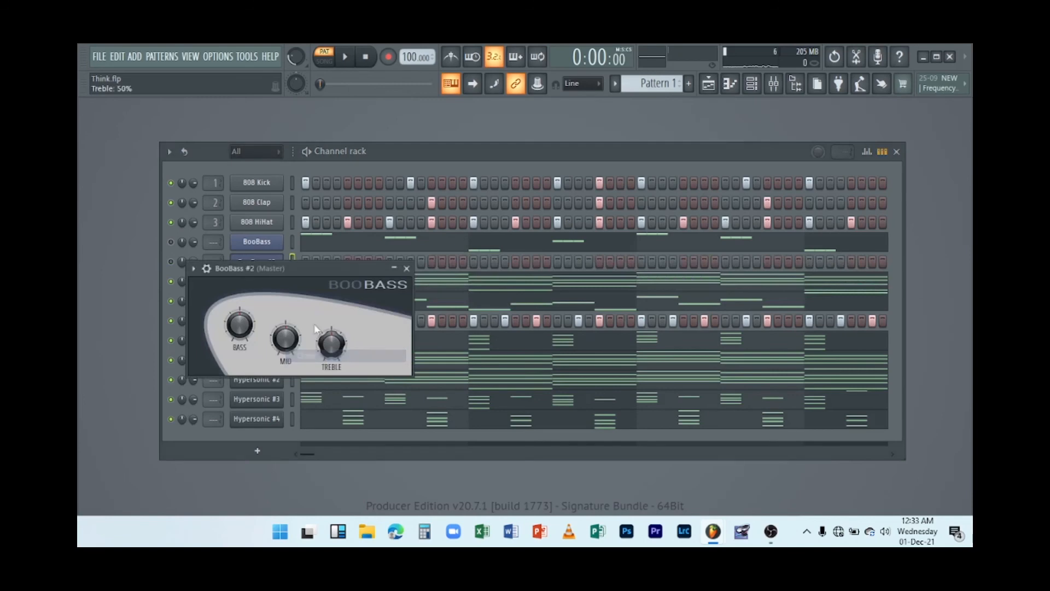
click(407, 269)
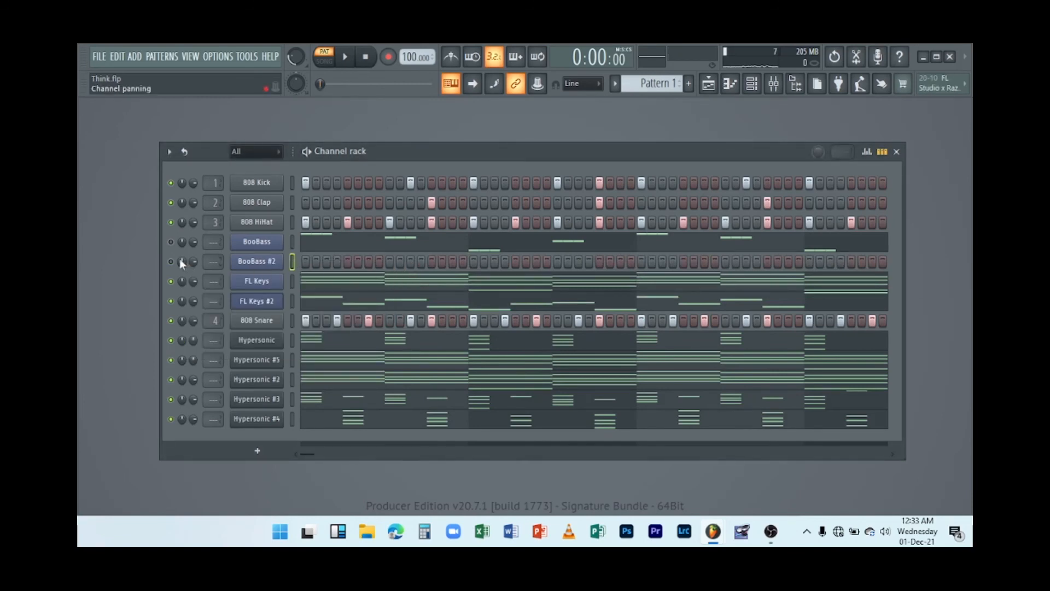
Open BooBass #2's piano roll and draw a long-note bass line of D5, C5, F4 and A#4 repeated across four bars.
right_click(250, 268)
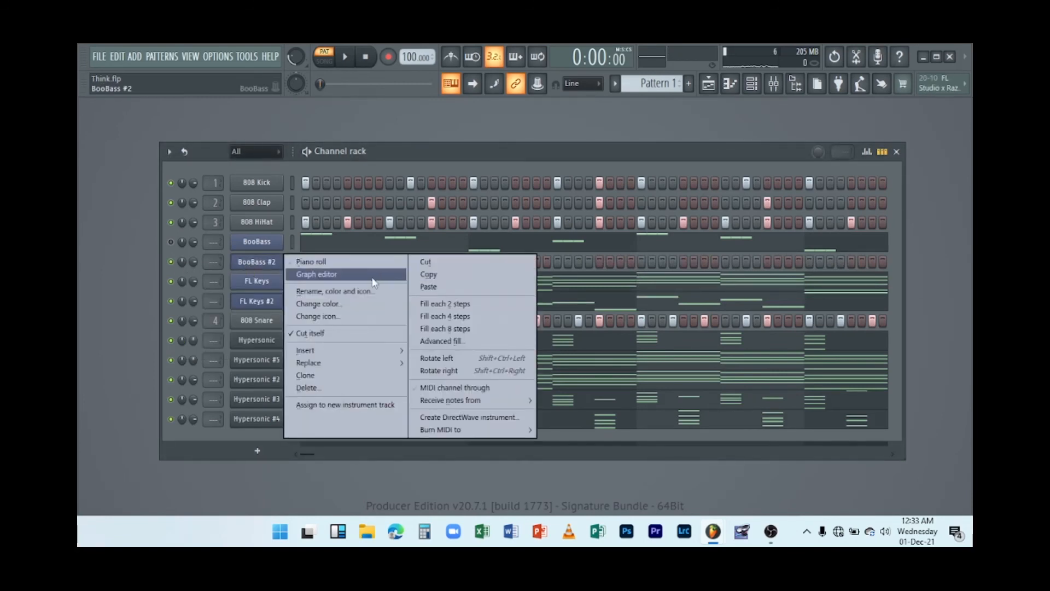
click(328, 260)
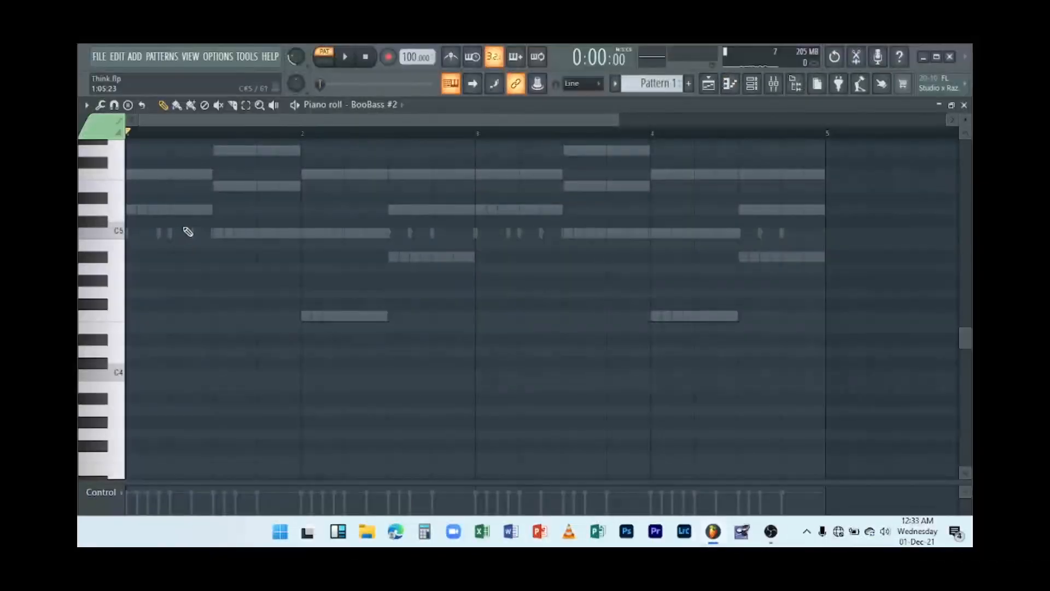
click(130, 210)
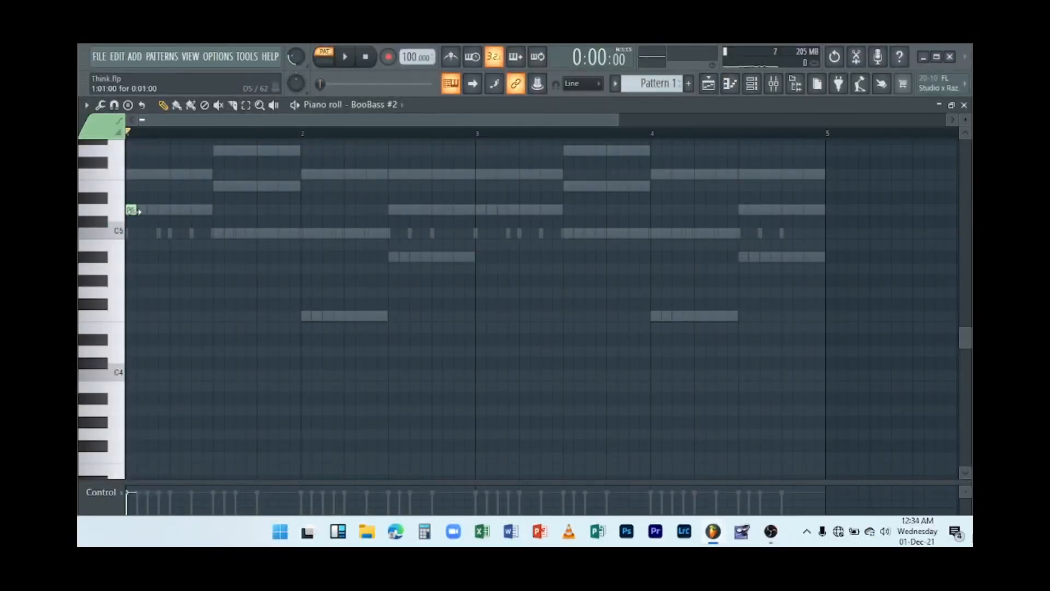
drag(134, 210, 213, 210)
click(215, 234)
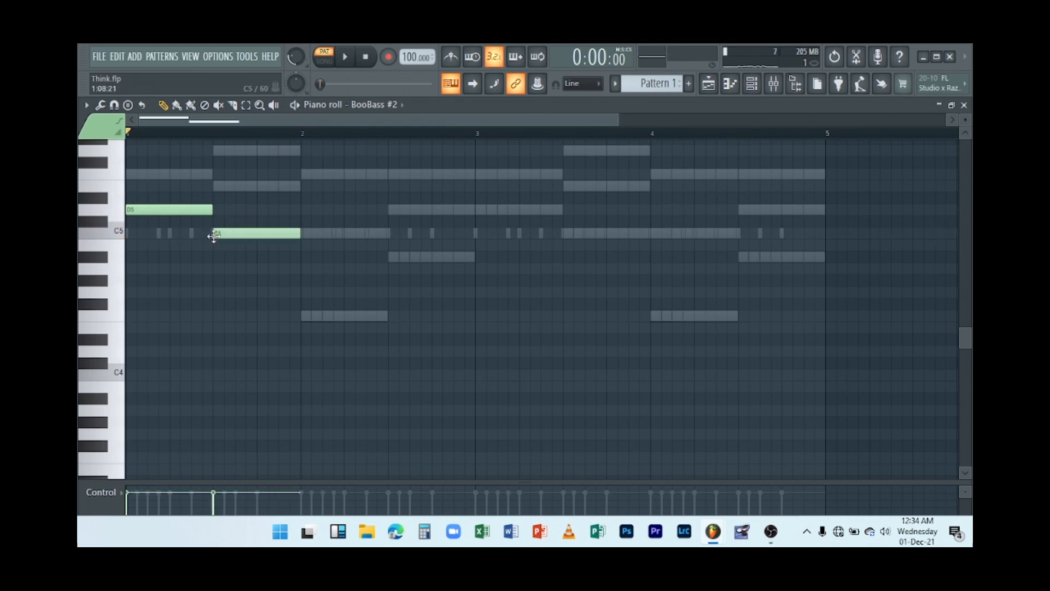
click(309, 315)
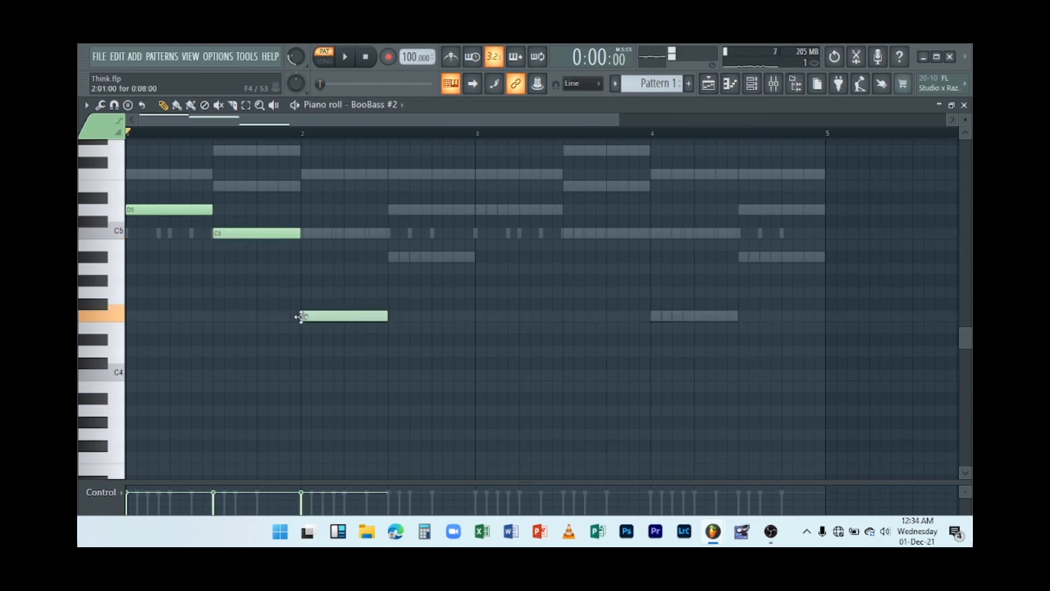
click(392, 257)
click(479, 211)
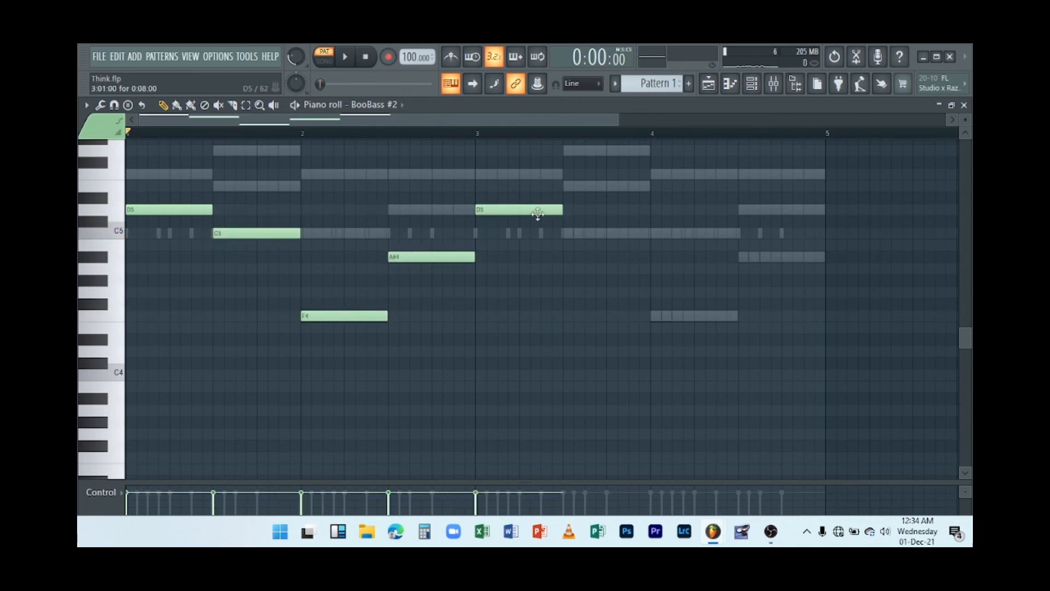
click(565, 234)
click(652, 317)
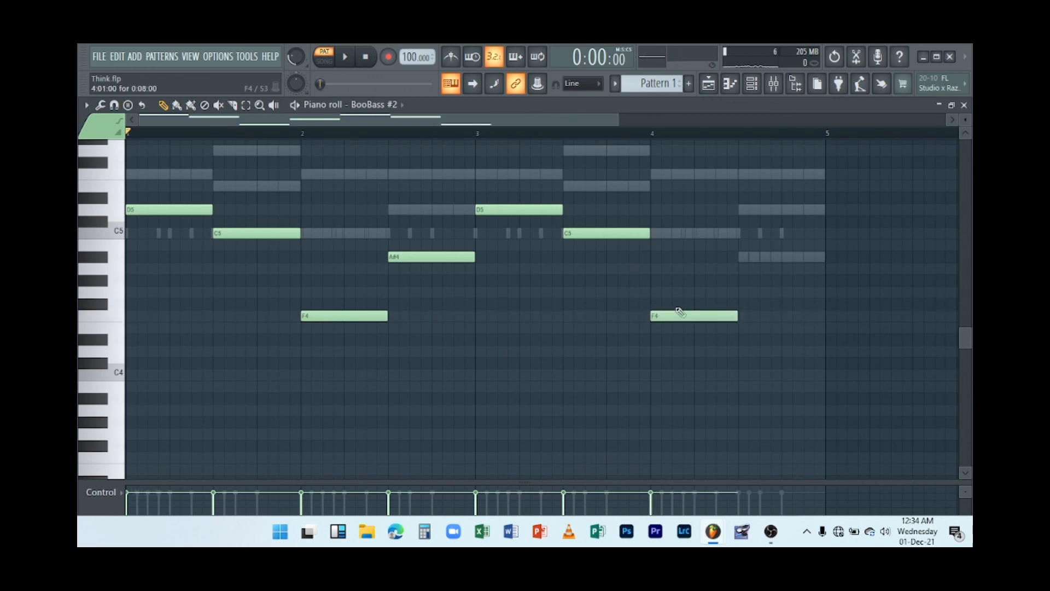
click(739, 257)
Play the new bass line while adjusting the master volume, then stop playback and close the piano roll.
key(space)
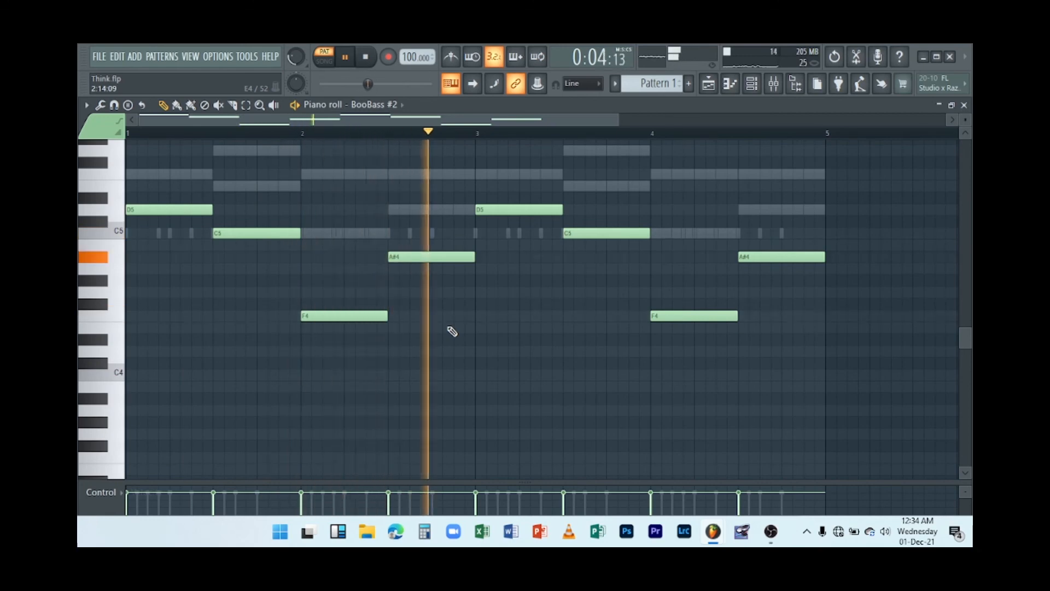
key(space)
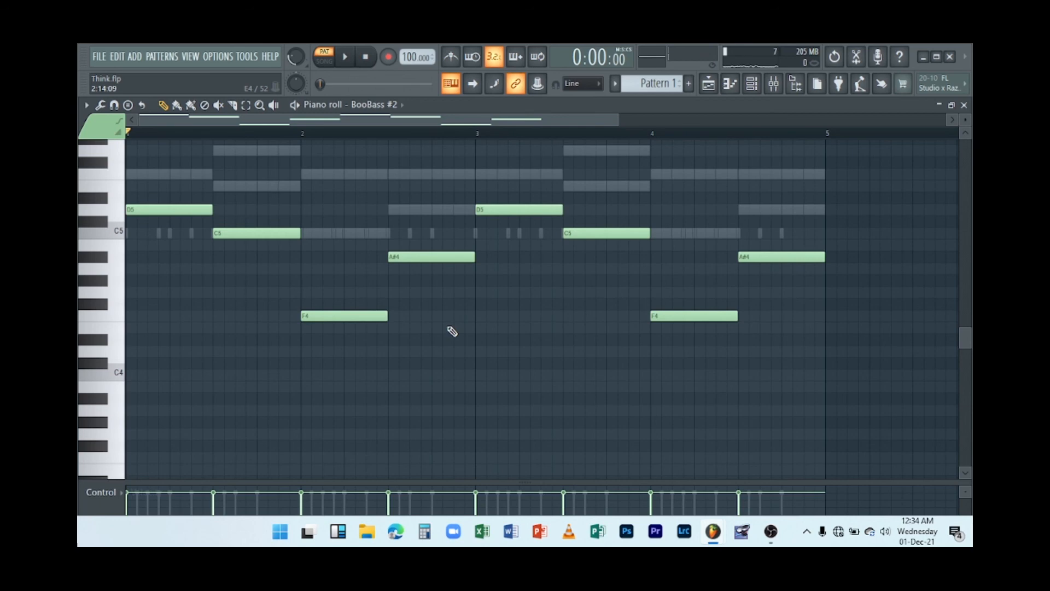
key(space)
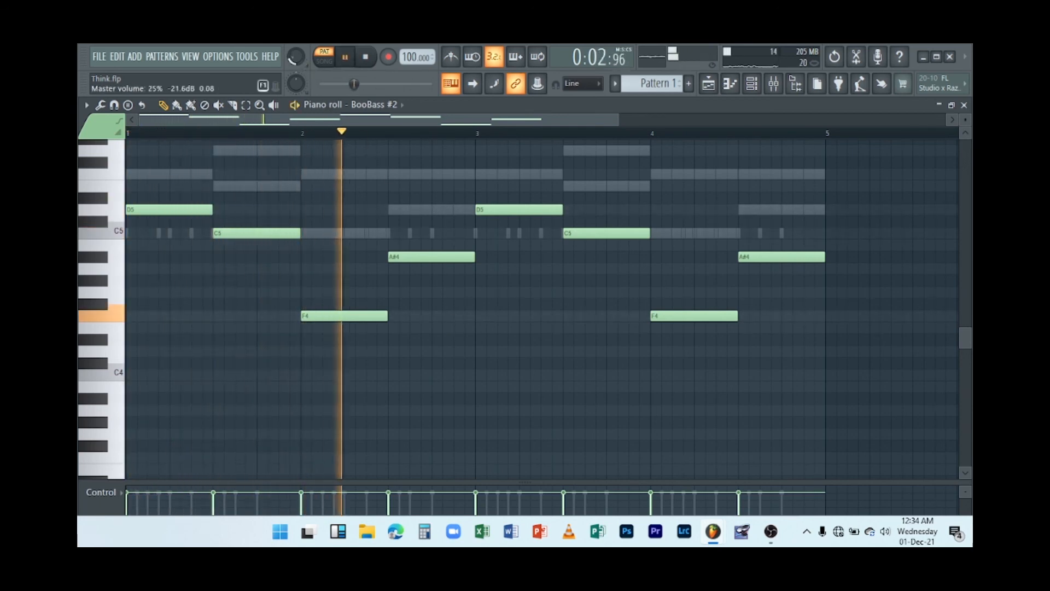
key(space)
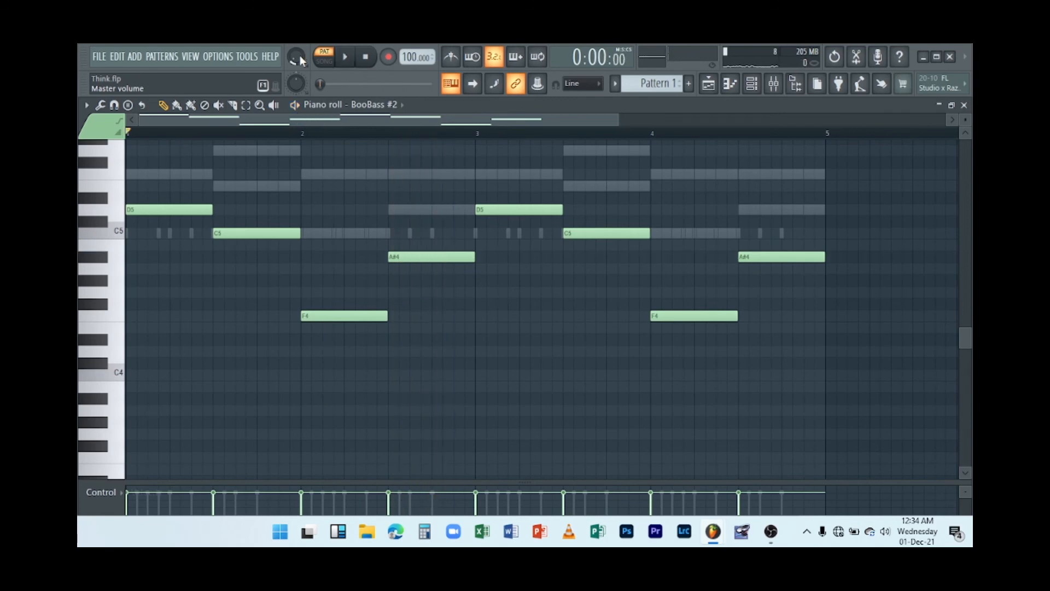
key(space)
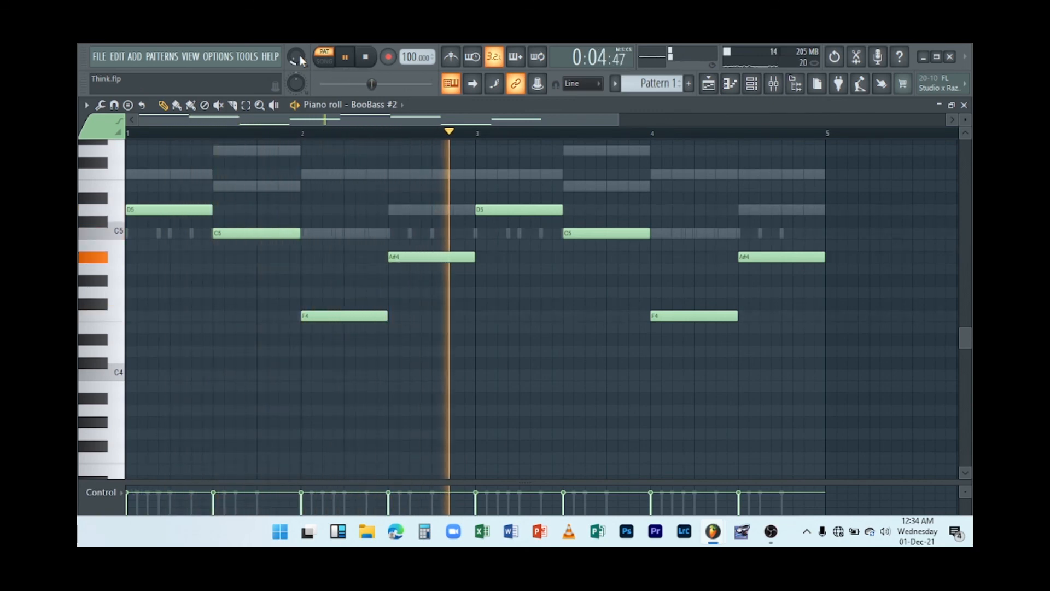
scroll(302, 60, up, 3)
scroll(302, 60, up, 3)
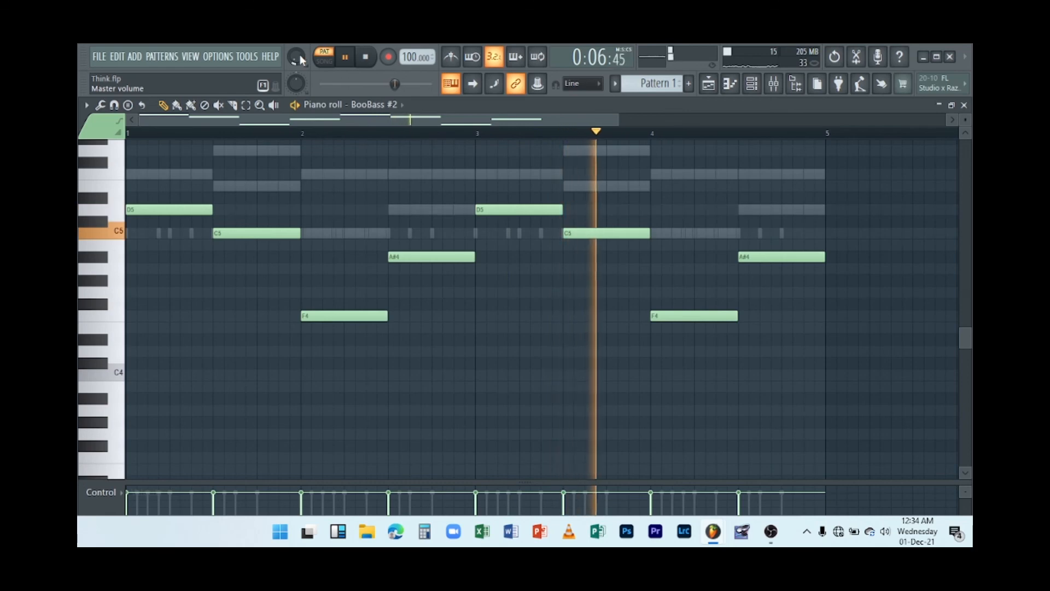
scroll(303, 60, down, 10)
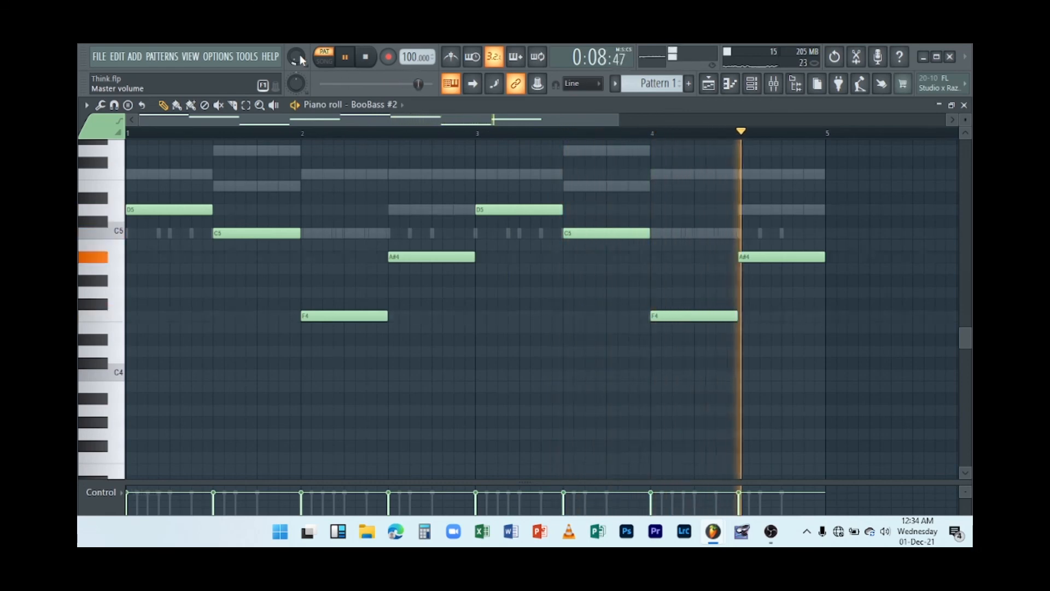
scroll(303, 60, up, 3)
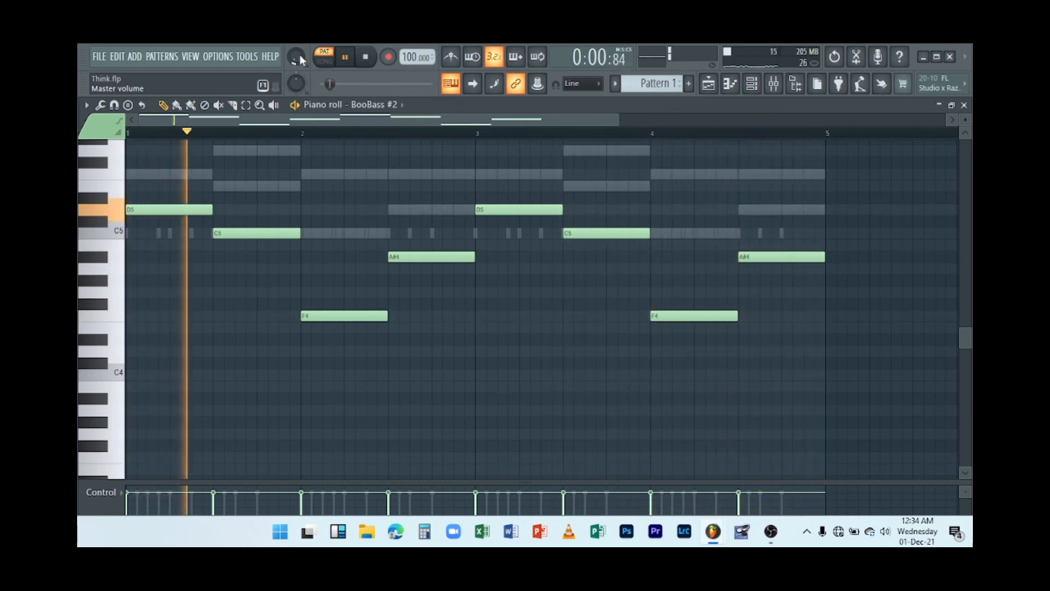
scroll(303, 60, up, 3)
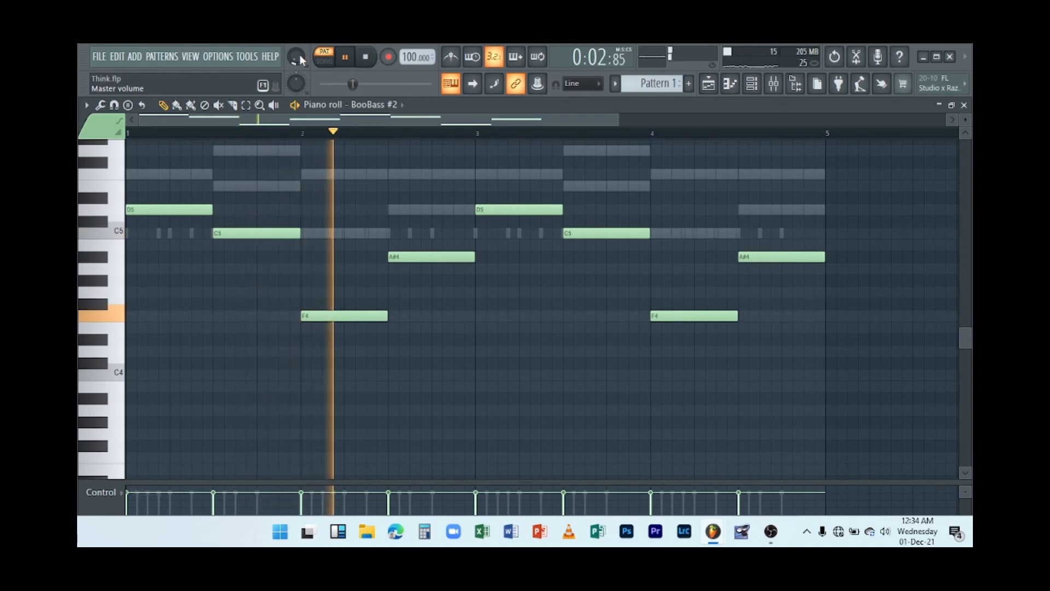
scroll(303, 60, up, 3)
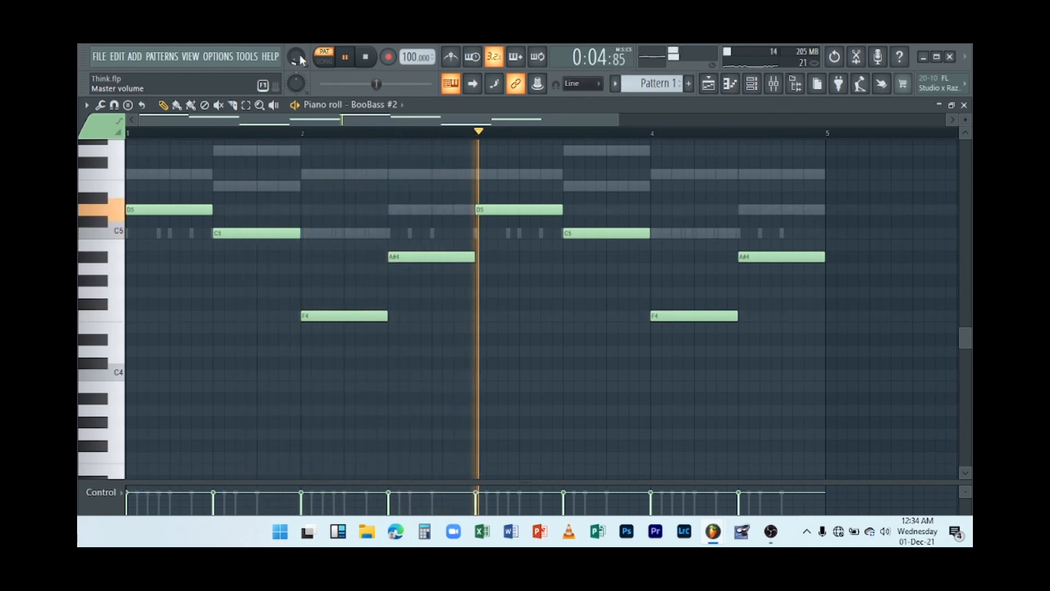
scroll(303, 60, up, 3)
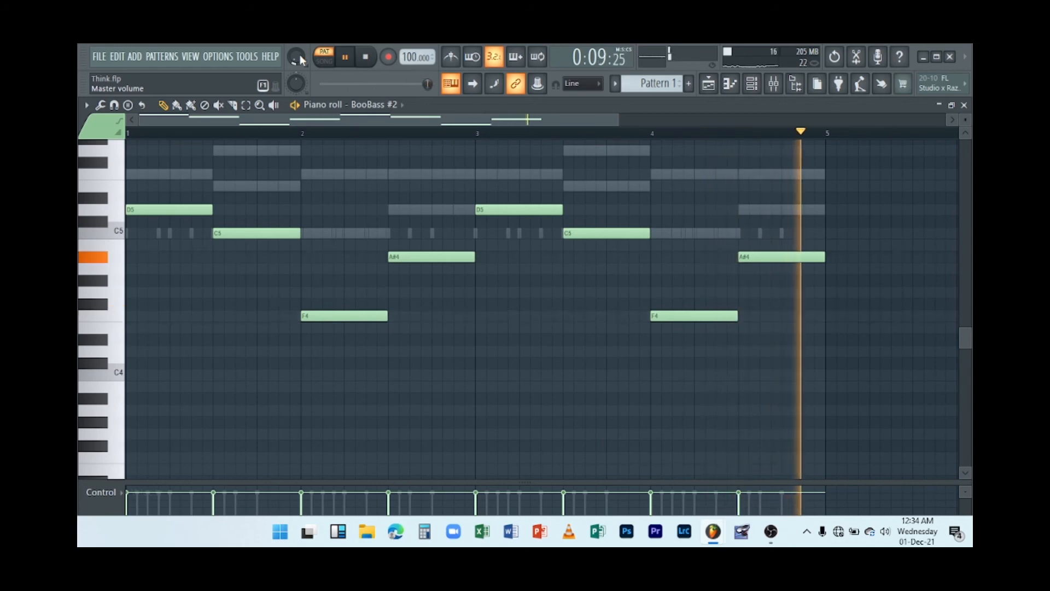
key(space)
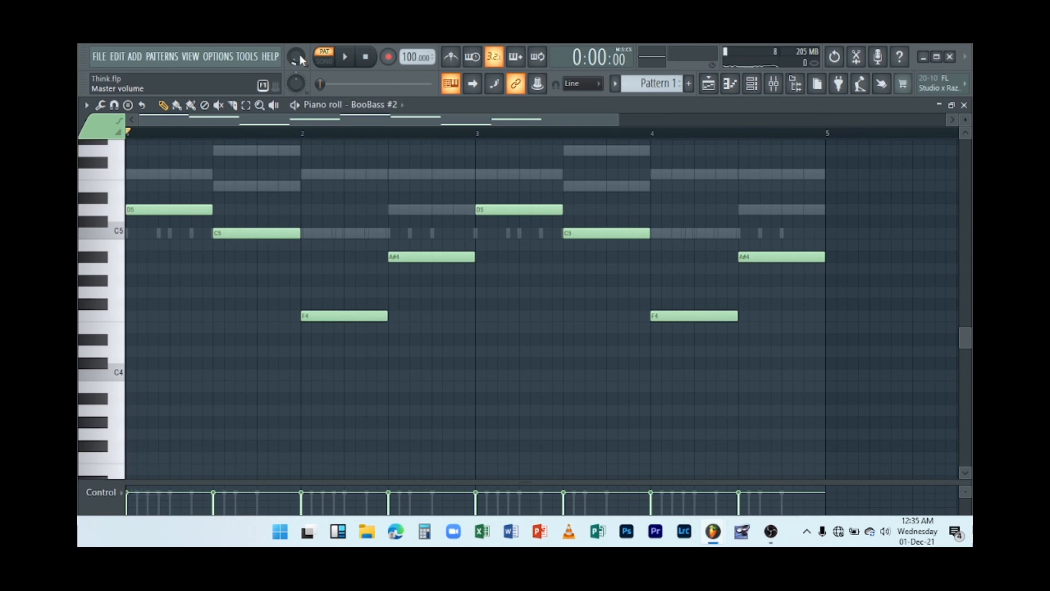
click(964, 105)
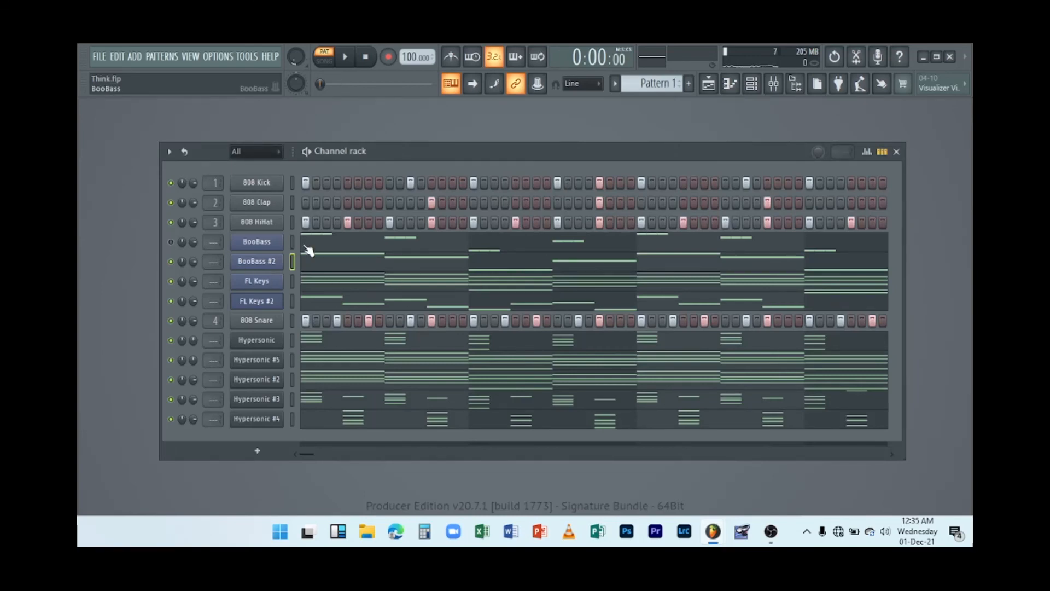
Add the Purity VST instrument from the installed generators in the plugin database to the channel rack.
click(795, 83)
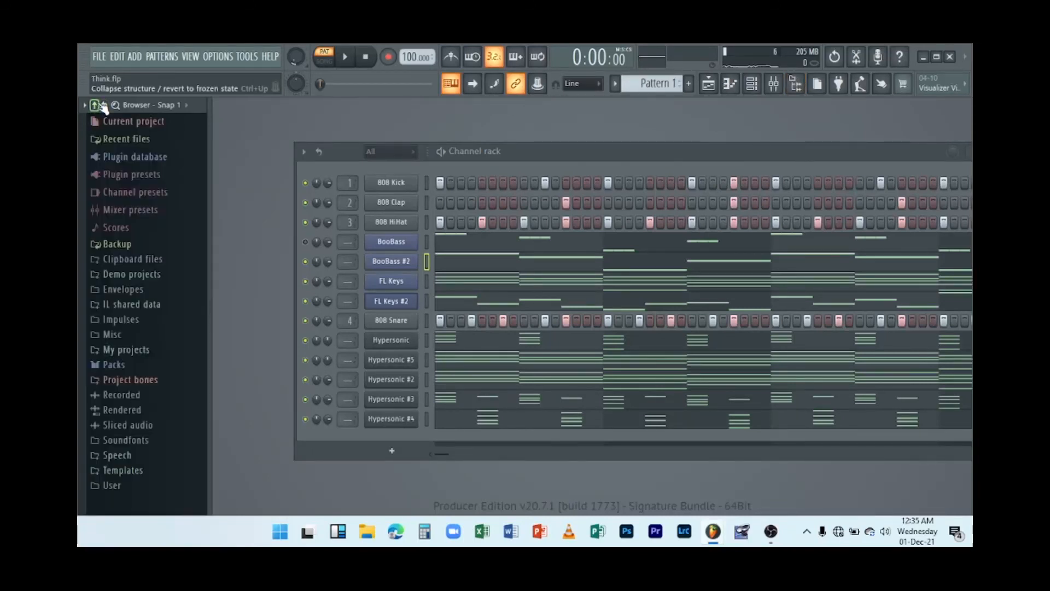
click(118, 157)
click(129, 203)
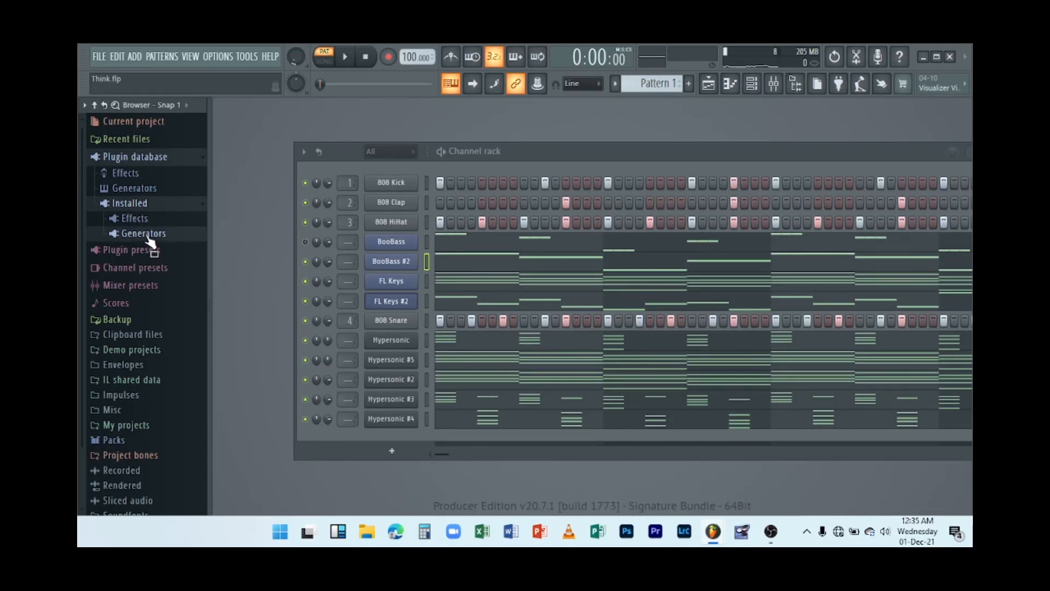
click(144, 234)
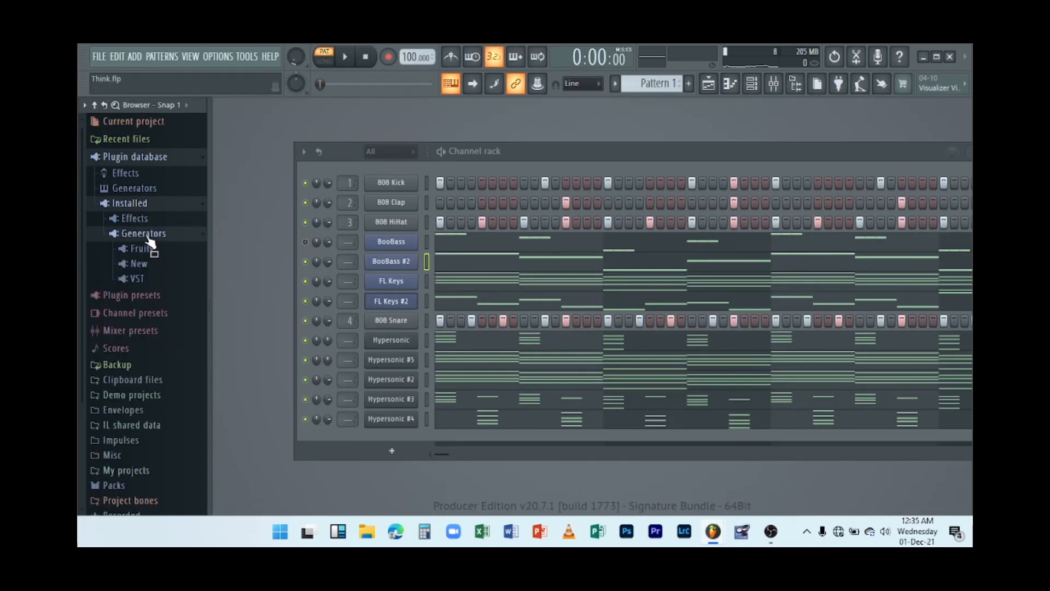
click(144, 280)
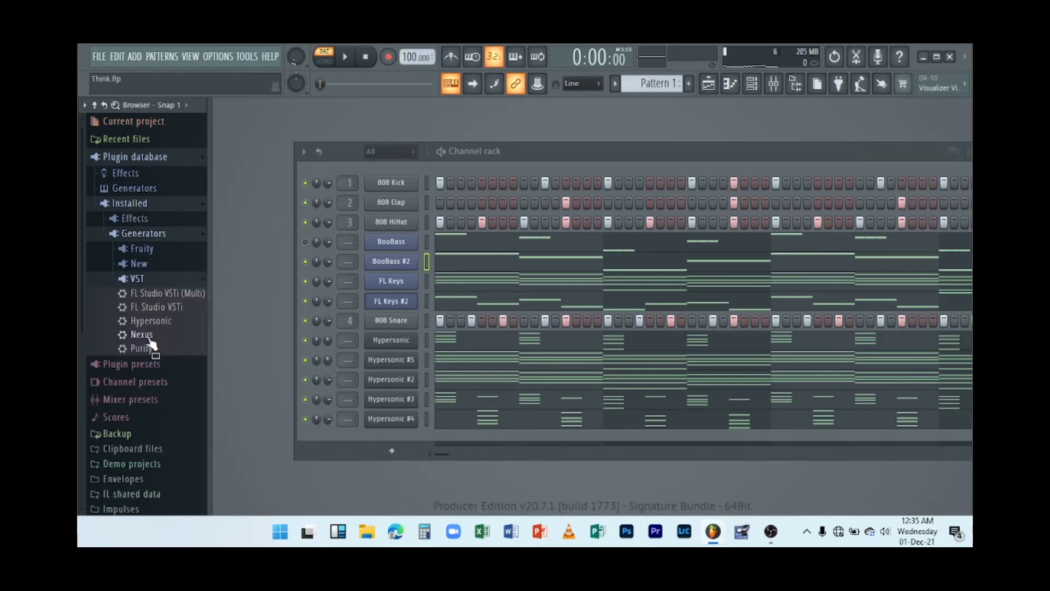
drag(147, 348, 403, 231)
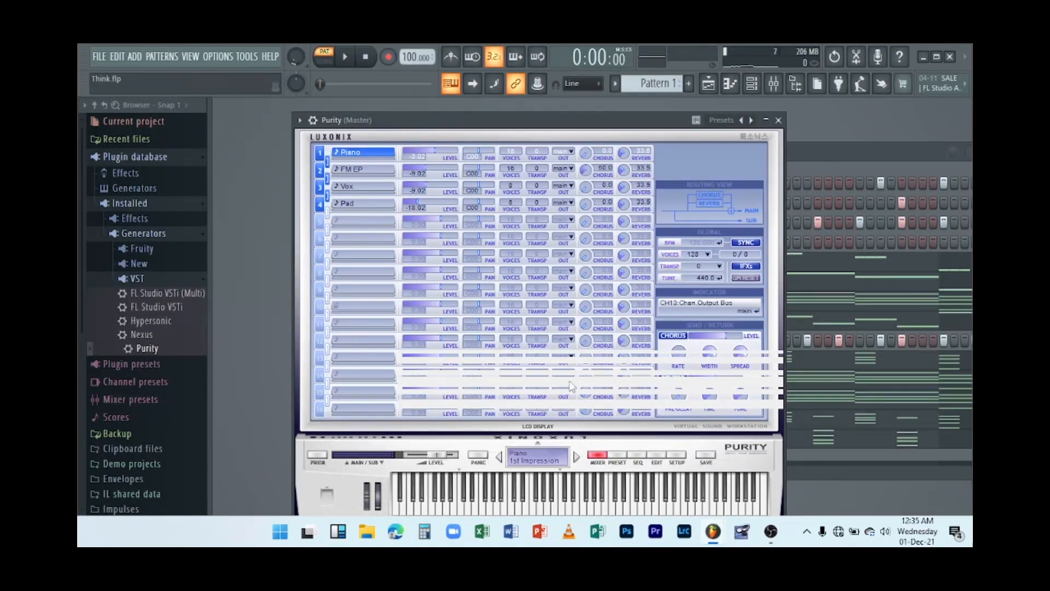
Load Purity's SB.Pick preset from the Bass Guitar category, preview it, and close the plugin window.
click(619, 462)
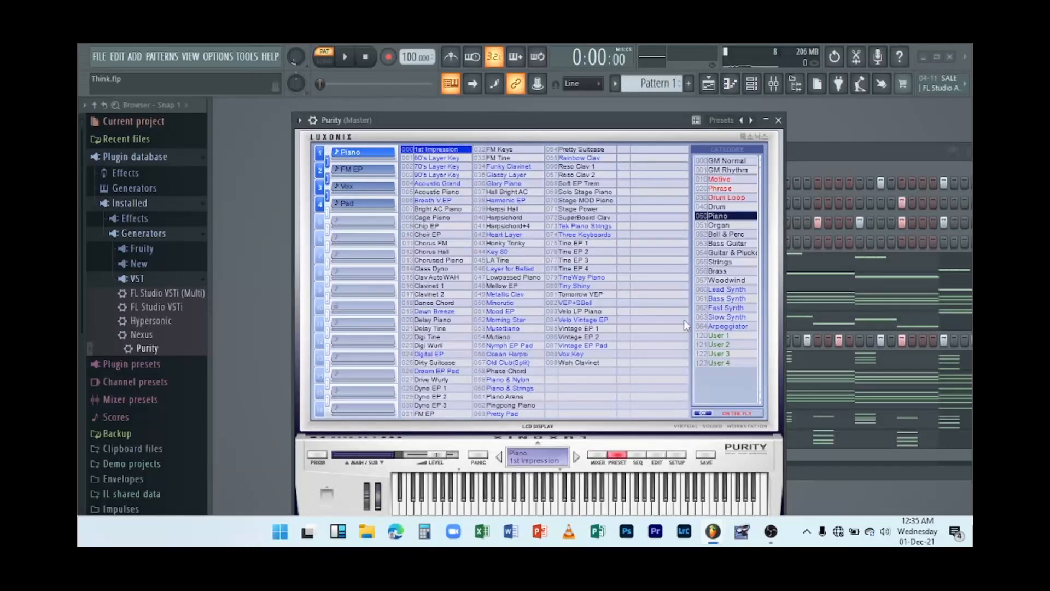
click(728, 243)
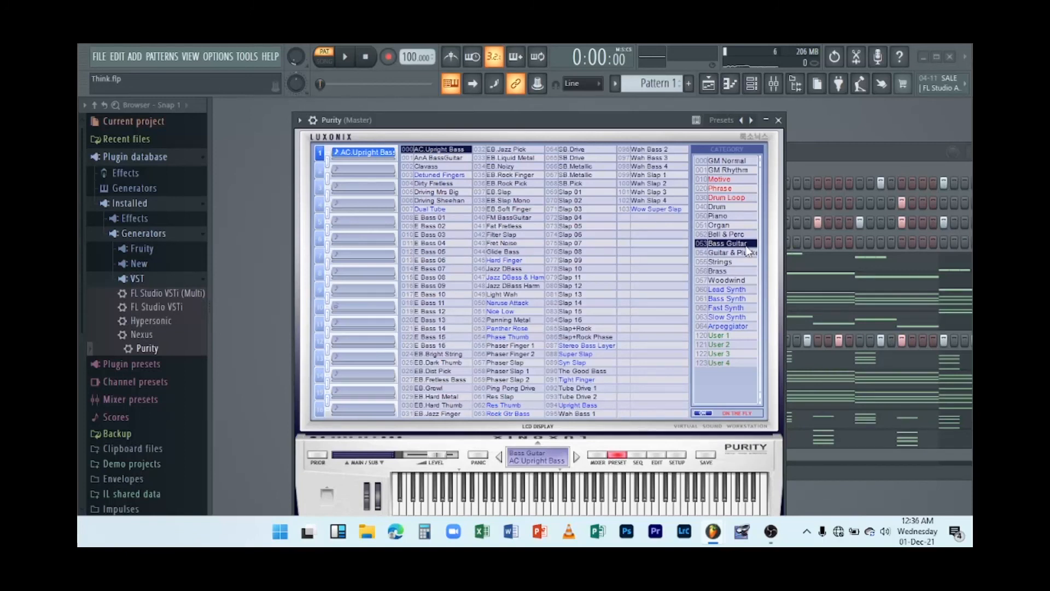
click(580, 184)
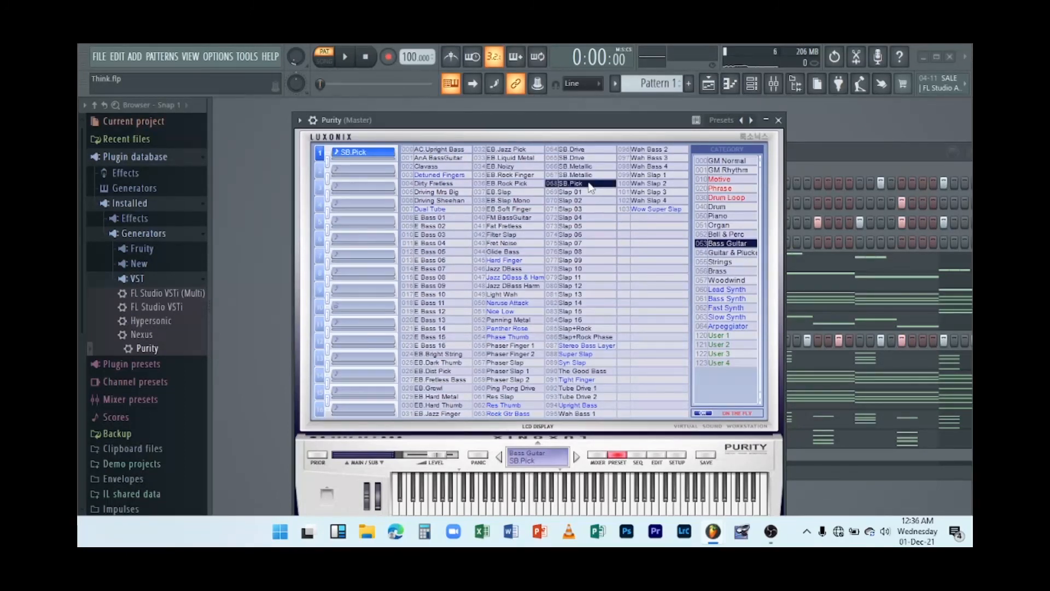
click(565, 512)
click(779, 120)
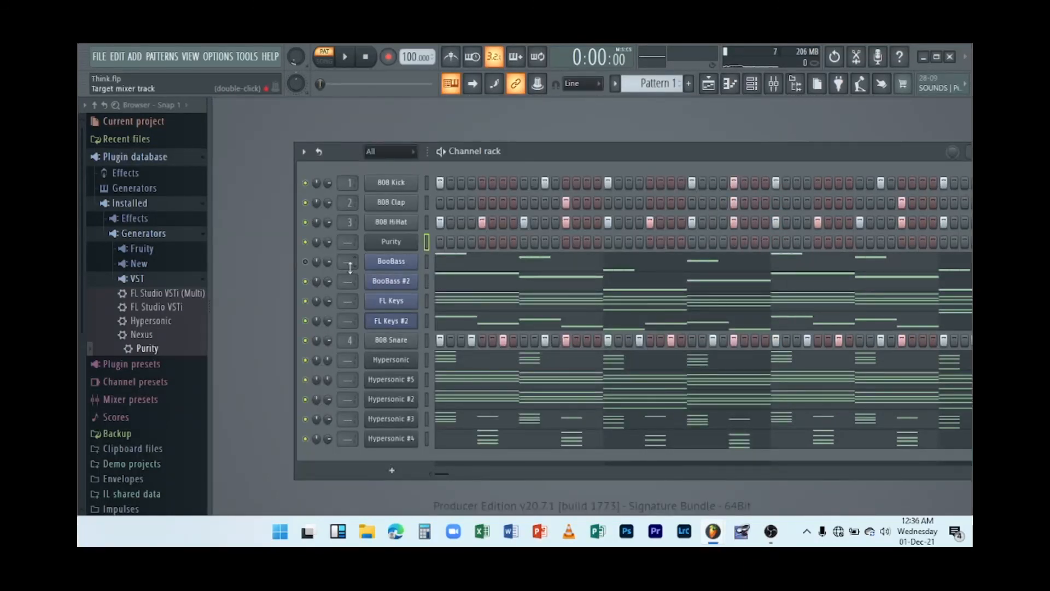
Copy the BooBass channel's notes and paste them into the Purity channel.
right_click(398, 261)
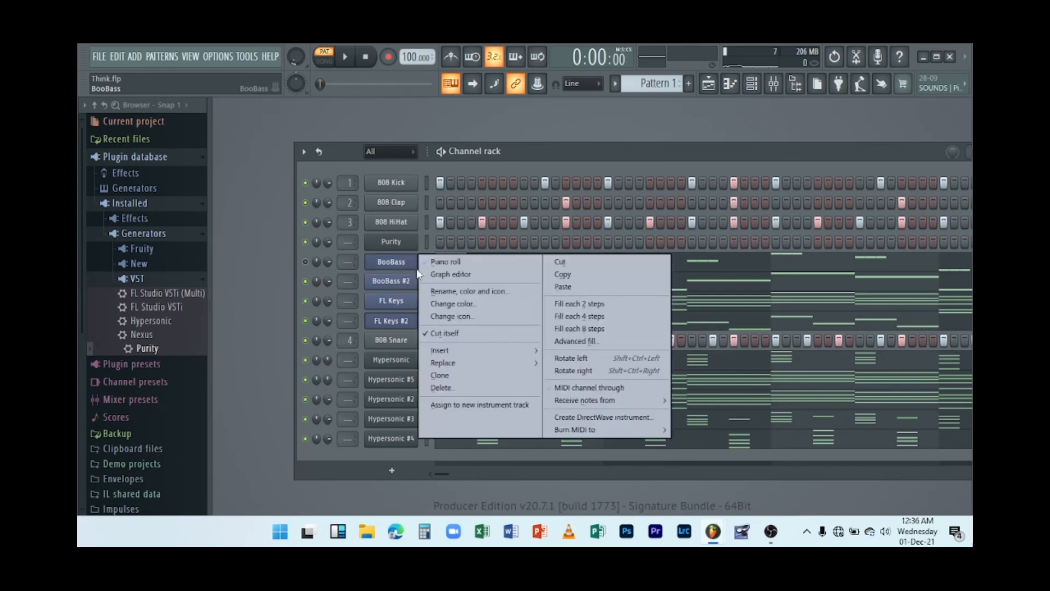
click(553, 272)
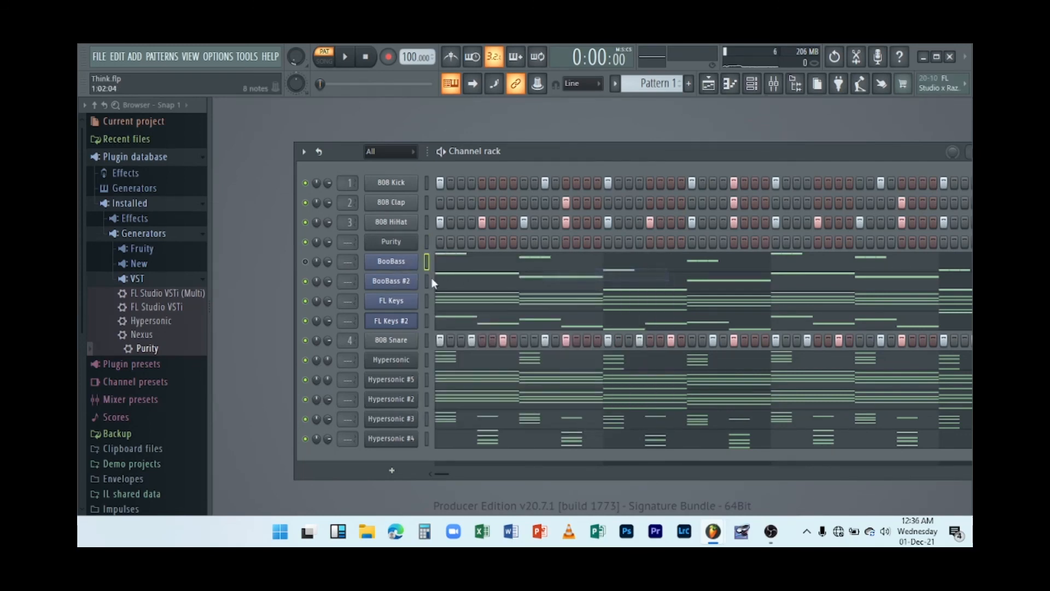
right_click(400, 241)
click(558, 268)
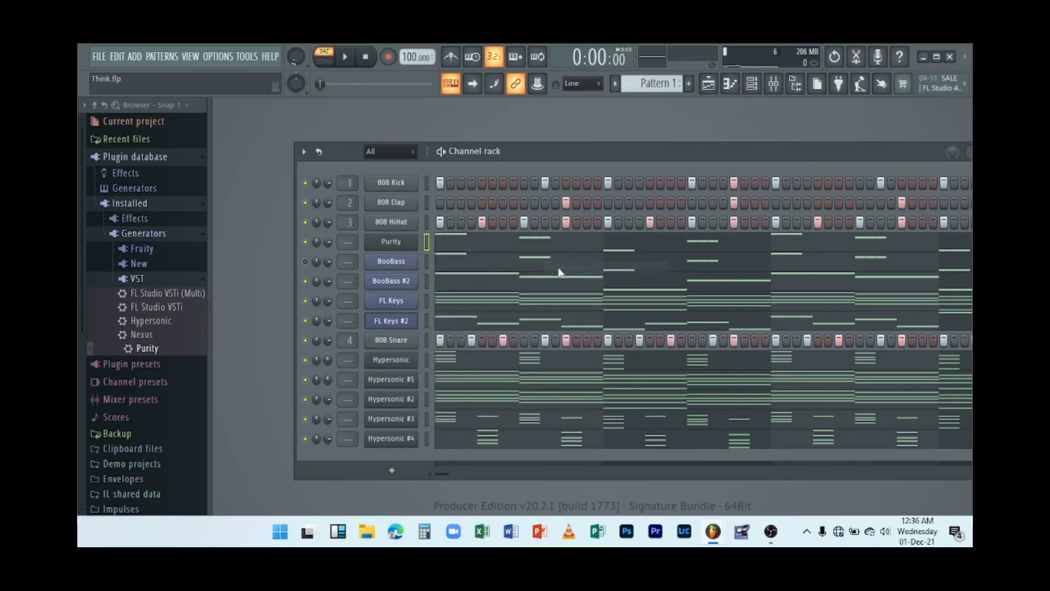
Solo the Purity channel and start playback of the pattern.
right_click(307, 241)
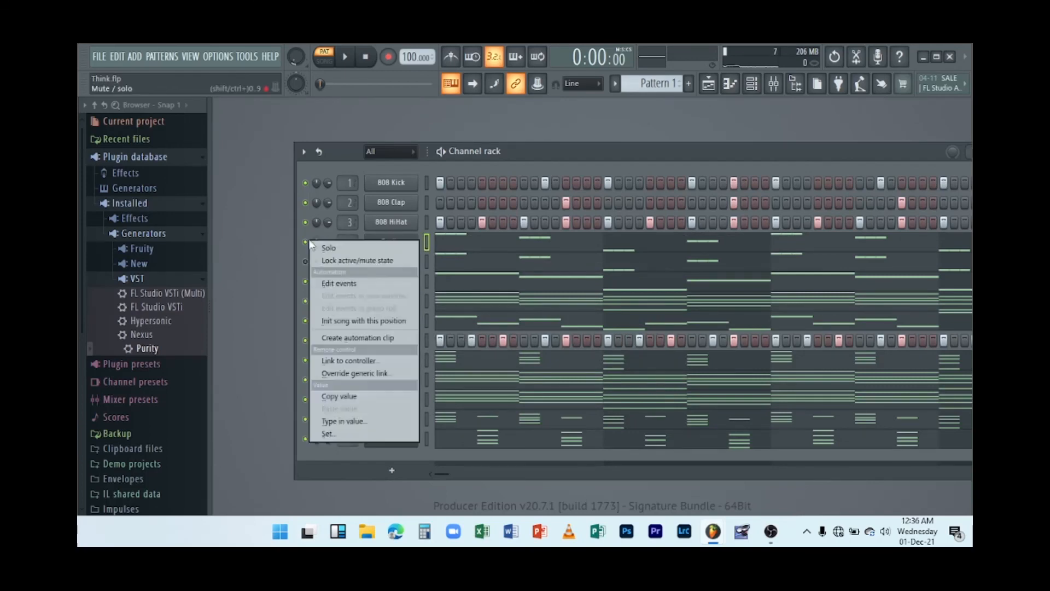
click(341, 247)
key(space)
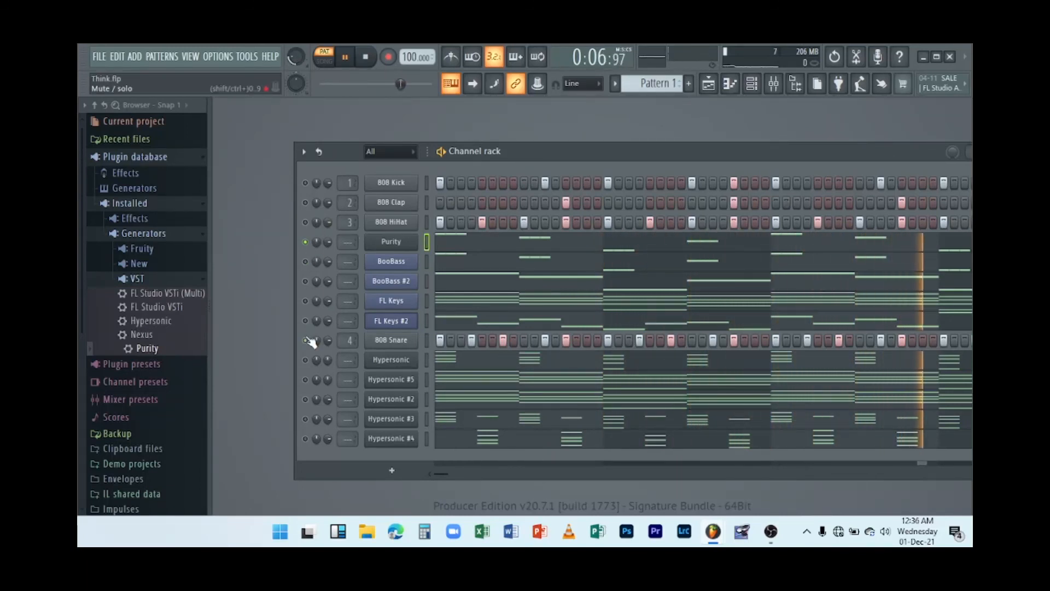
Unmute the hi-hat, clap, FL Keys, Hypersonic #5, #2, #4 and BooBass #2 channels while listening, then stop playback.
click(306, 223)
click(305, 202)
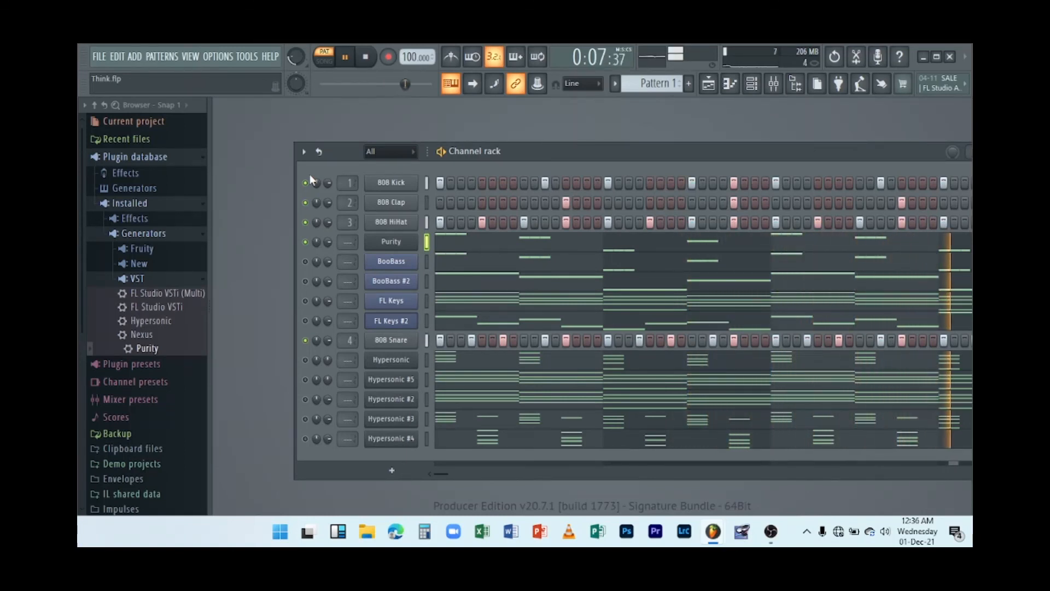
click(306, 301)
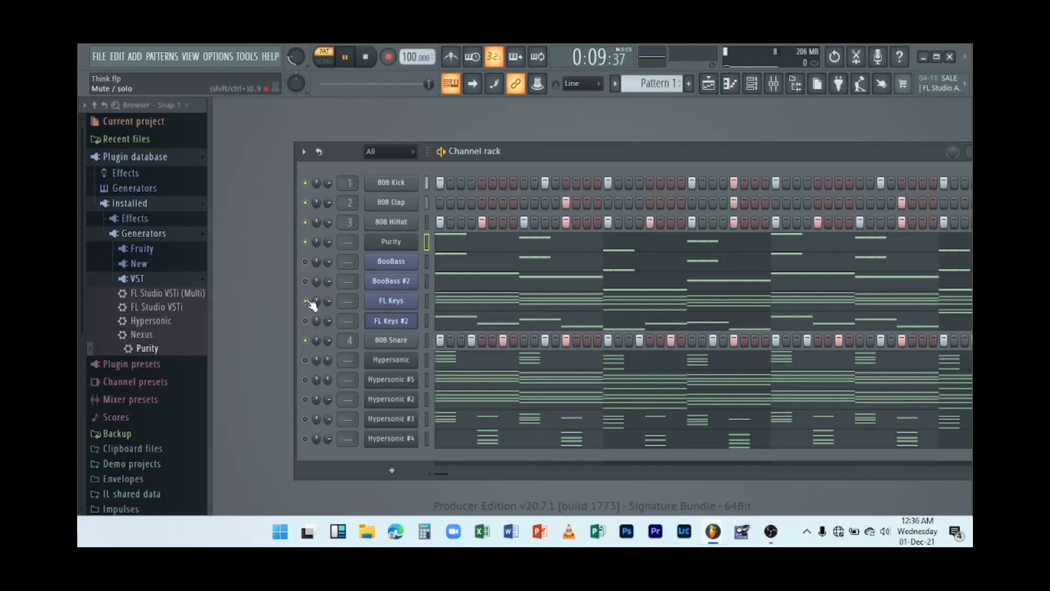
click(305, 380)
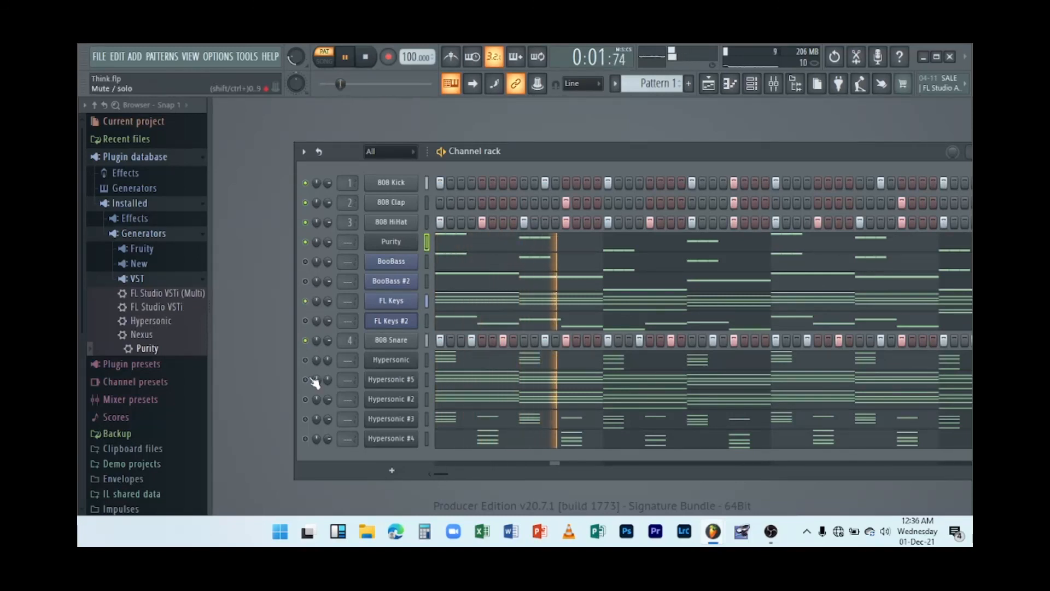
click(306, 399)
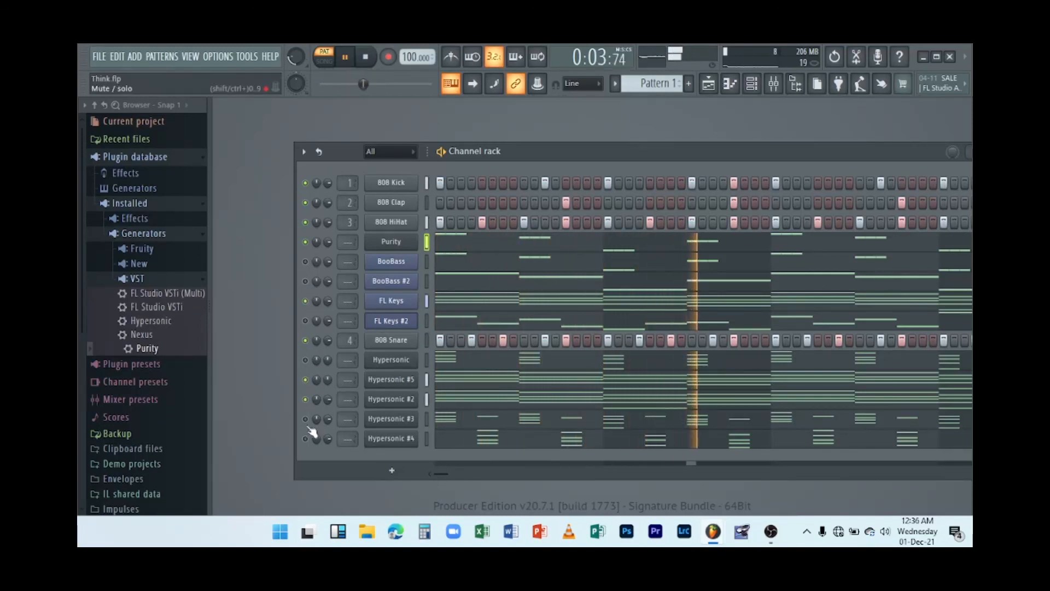
click(305, 439)
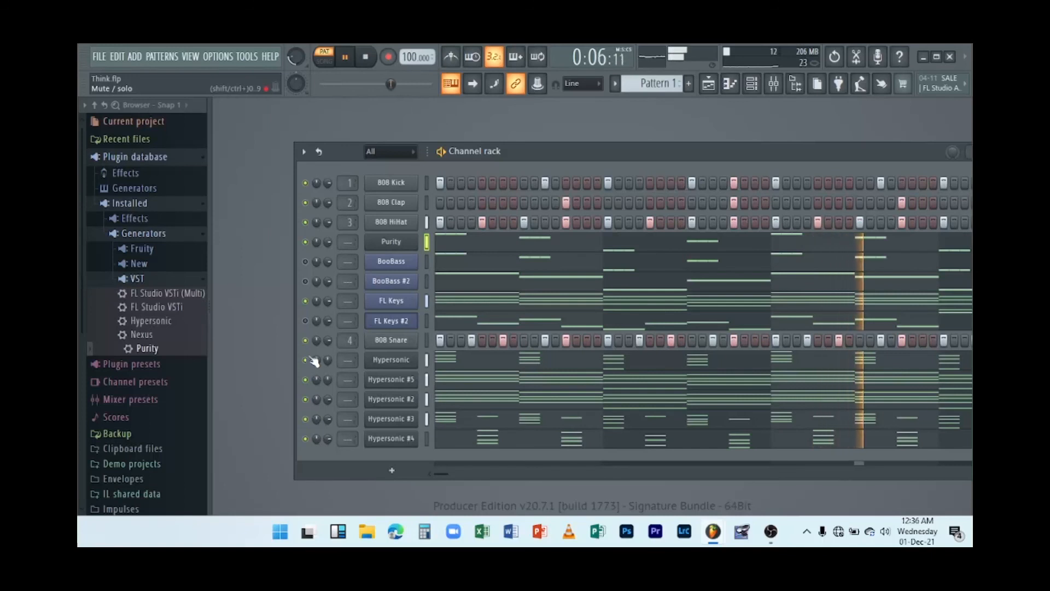
click(307, 284)
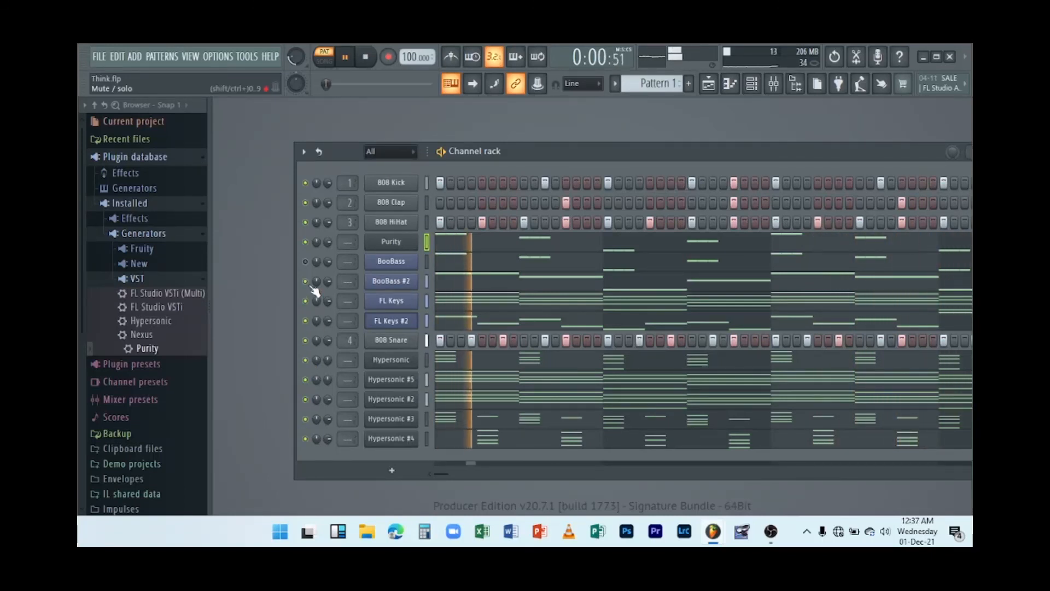
key(space)
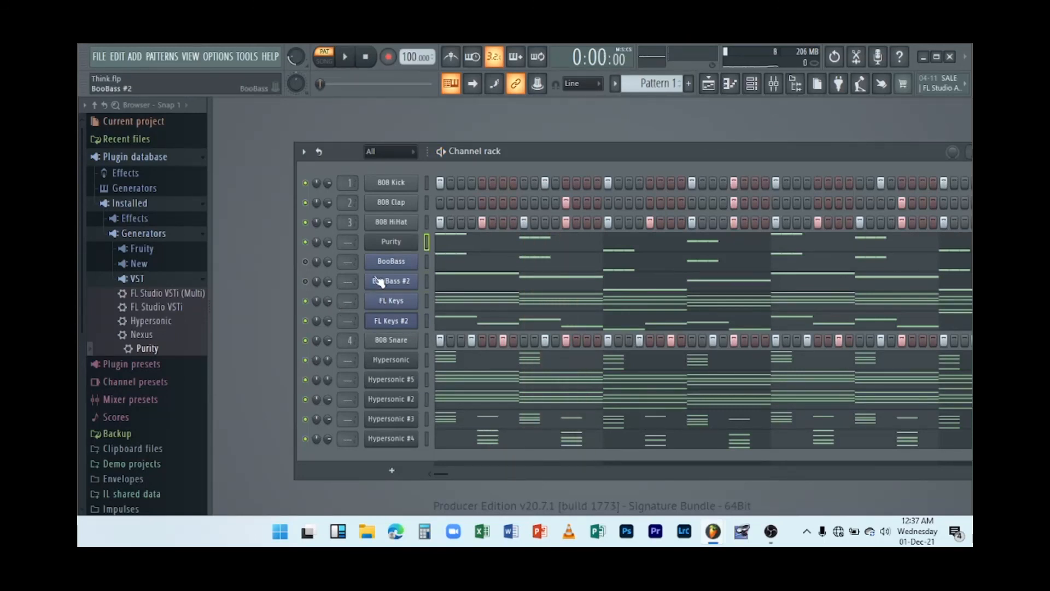
Clone the Purity channel and close the cloned plugin's window.
right_click(391, 247)
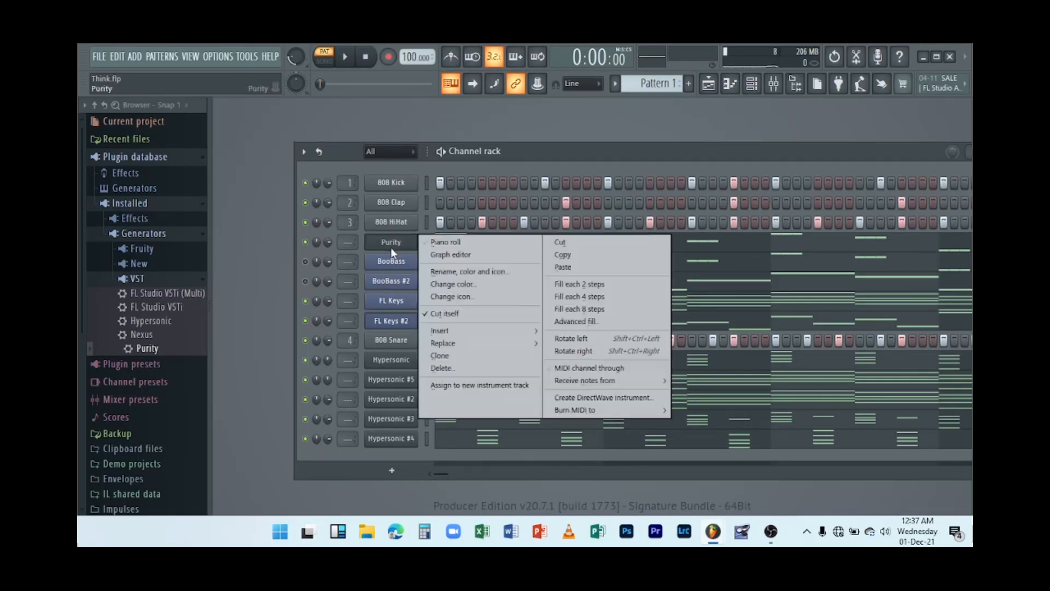
click(452, 356)
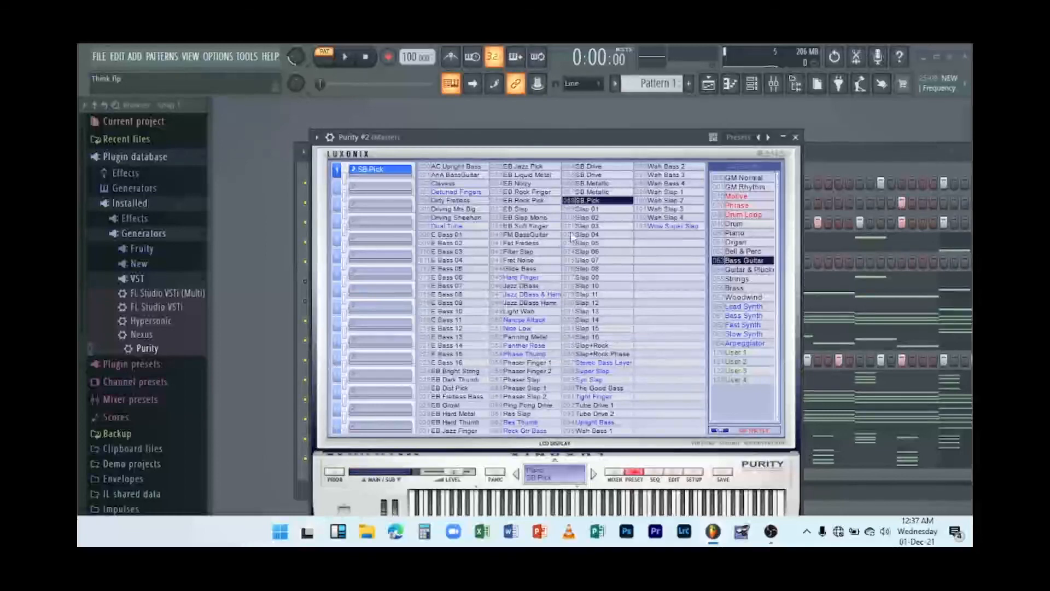
click(795, 138)
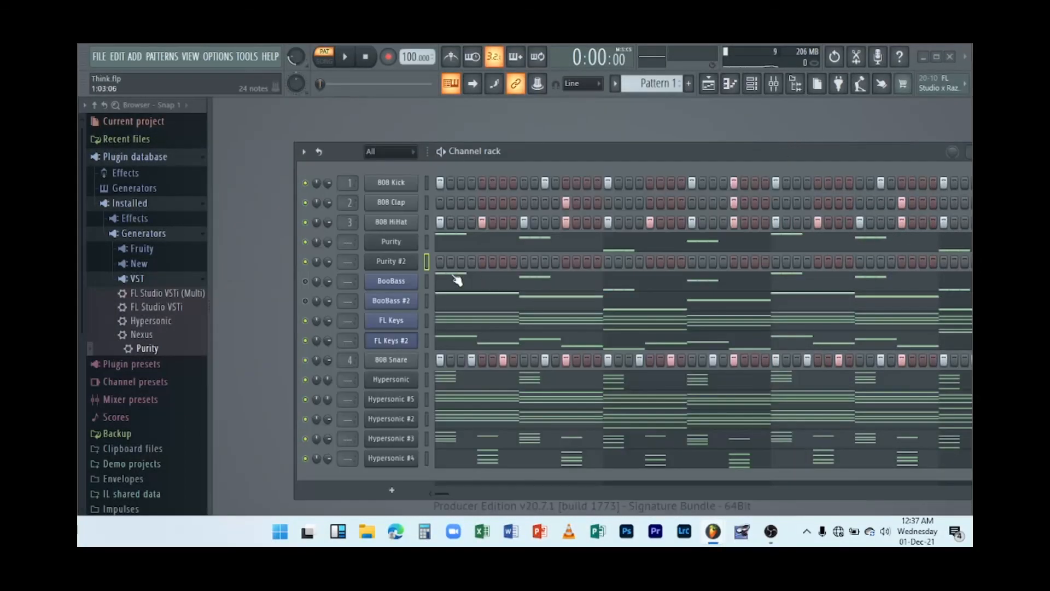
Copy the BooBass #2 channel's notes and paste them into the Purity #2 channel.
right_click(407, 308)
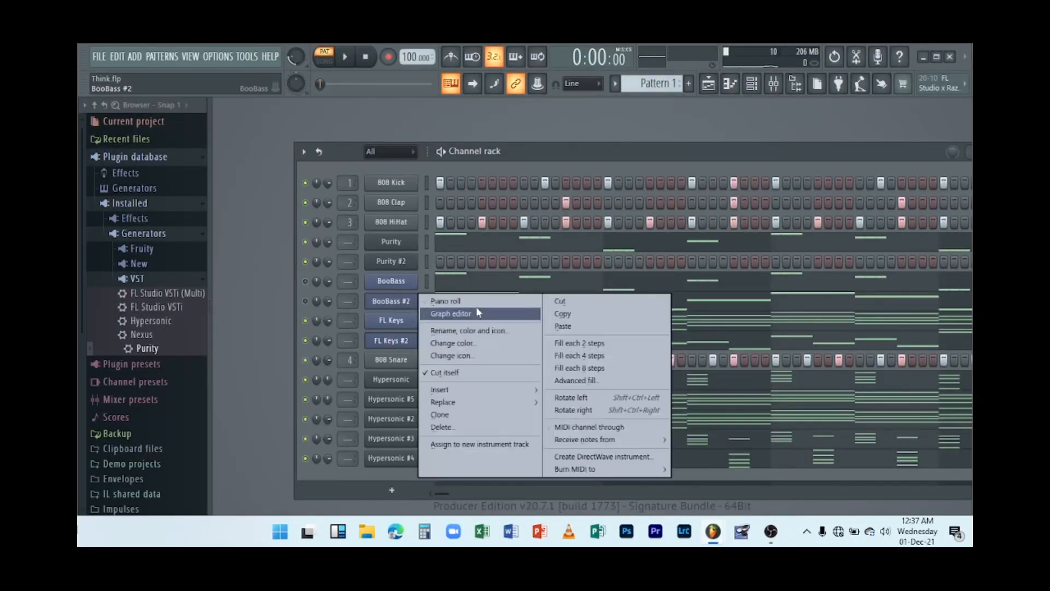
click(559, 312)
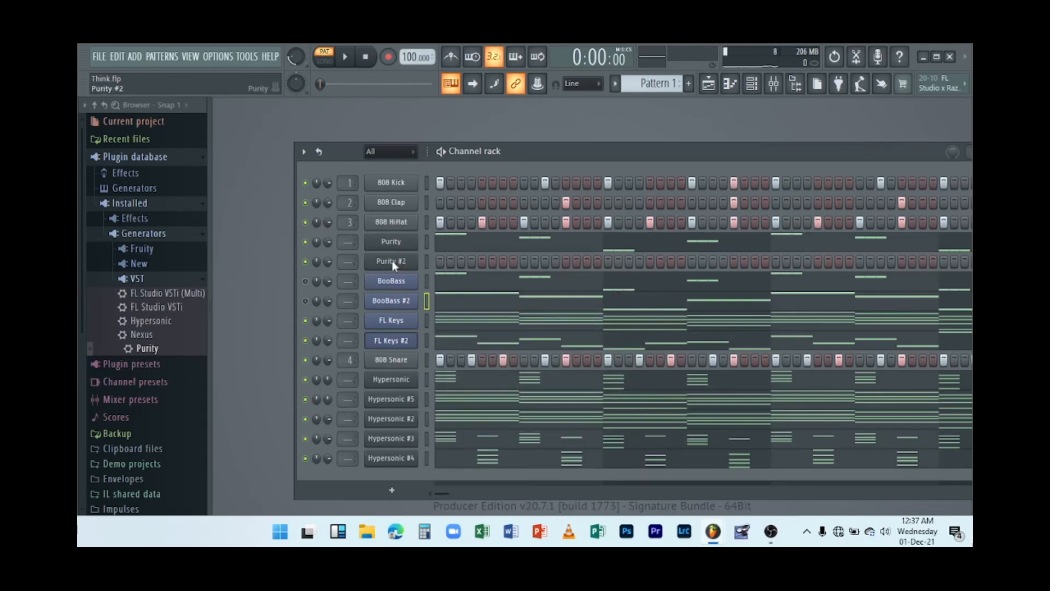
right_click(391, 261)
click(554, 286)
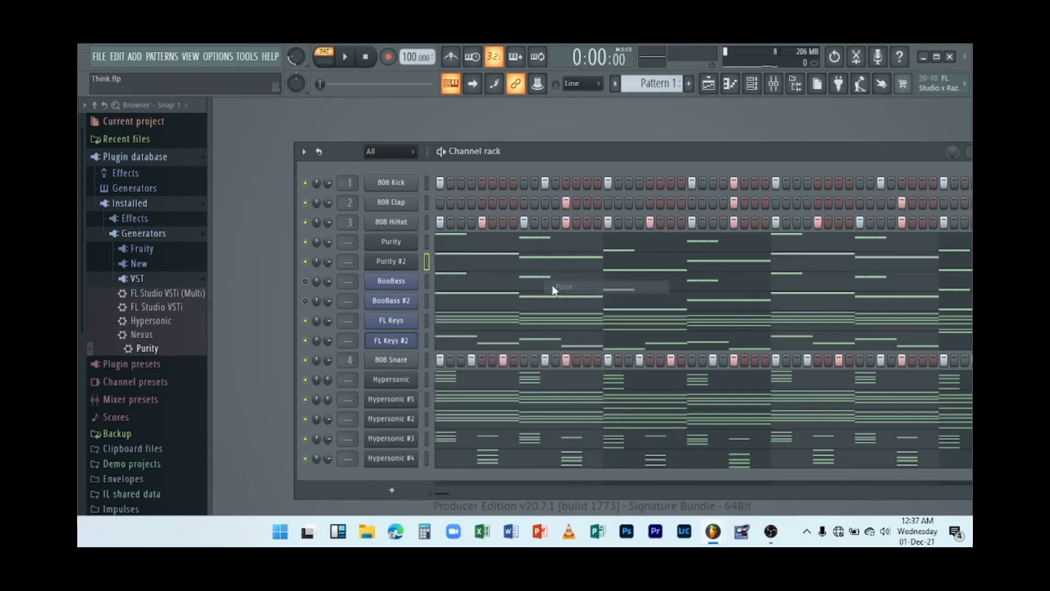
Solo Purity #2, open its piano roll and play its notes, then stop and close the piano roll.
right_click(307, 261)
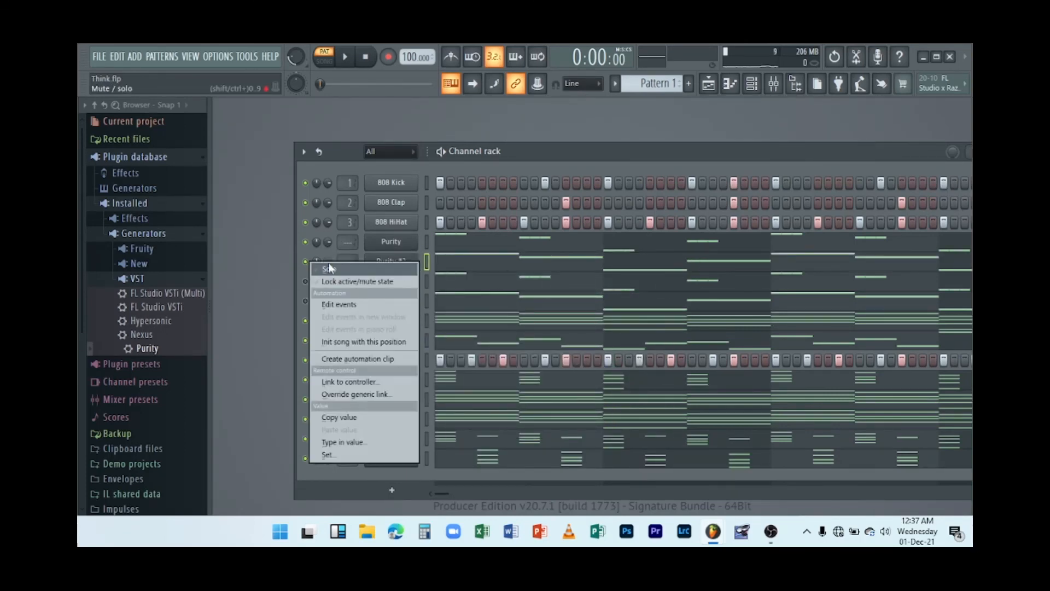
click(347, 269)
click(447, 266)
key(space)
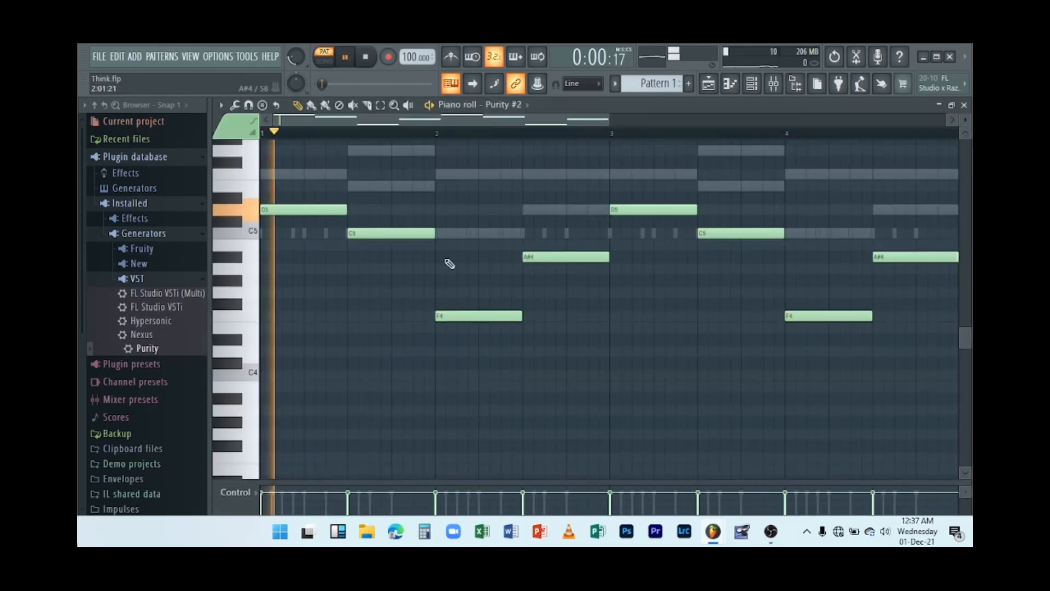
drag(609, 119, 747, 118)
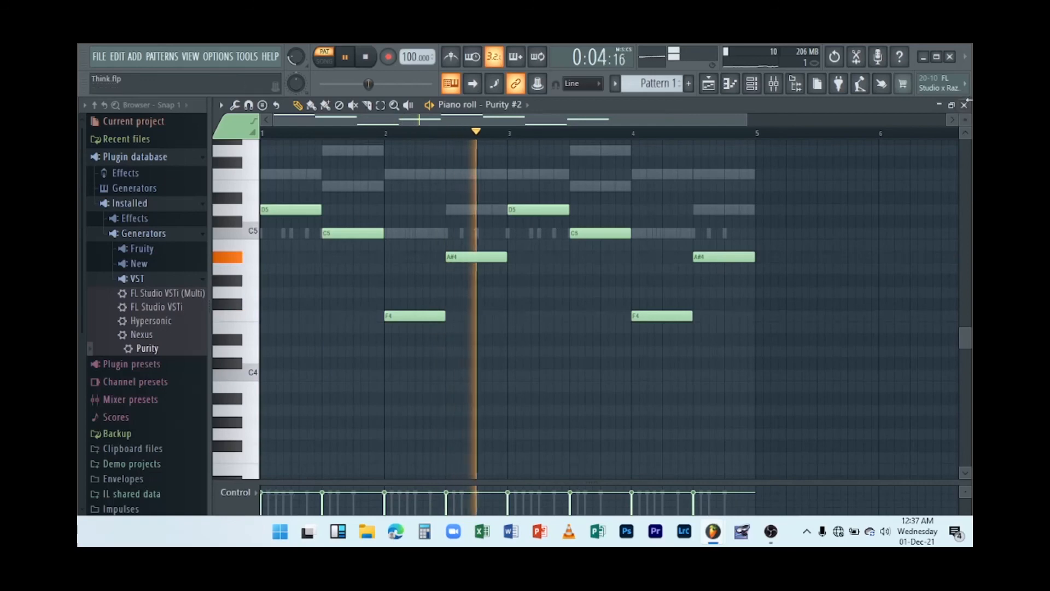
key(space)
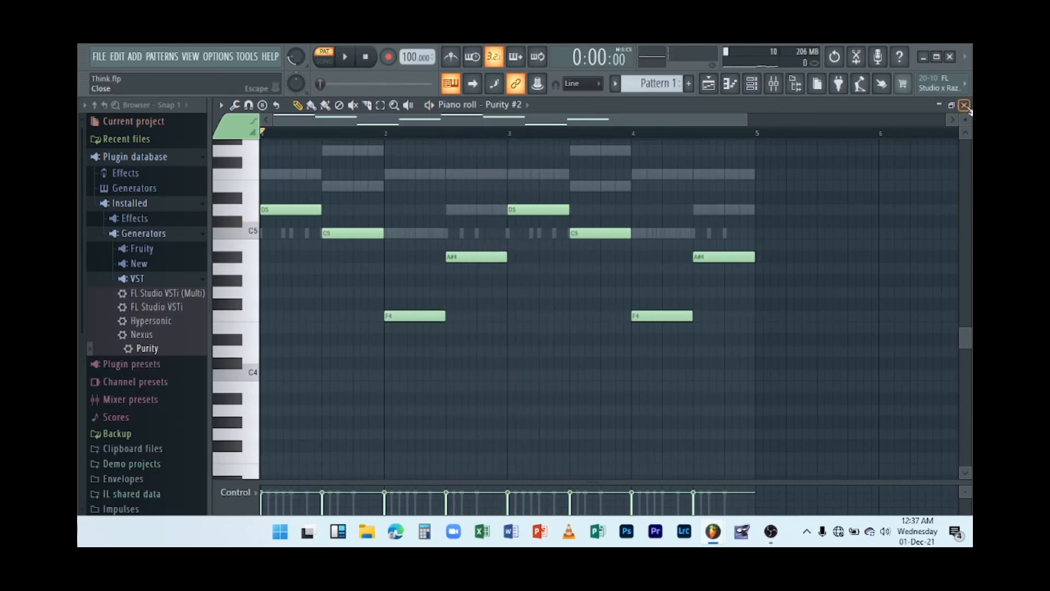
click(965, 106)
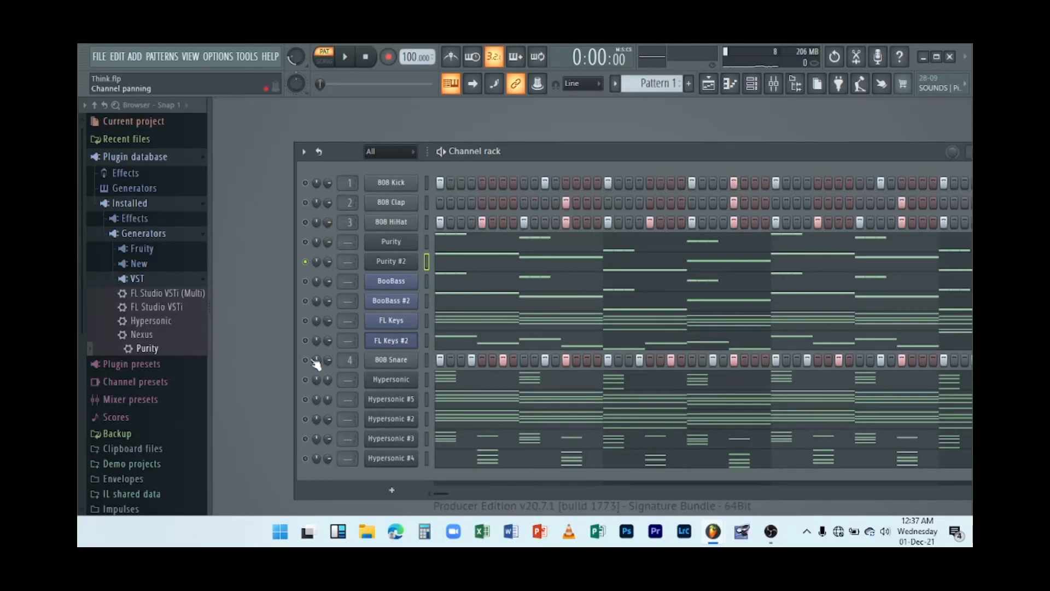
Unmute the hi-hat, clap and kick channels, play the pattern, and stop playback.
click(306, 222)
click(306, 203)
click(306, 183)
key(space)
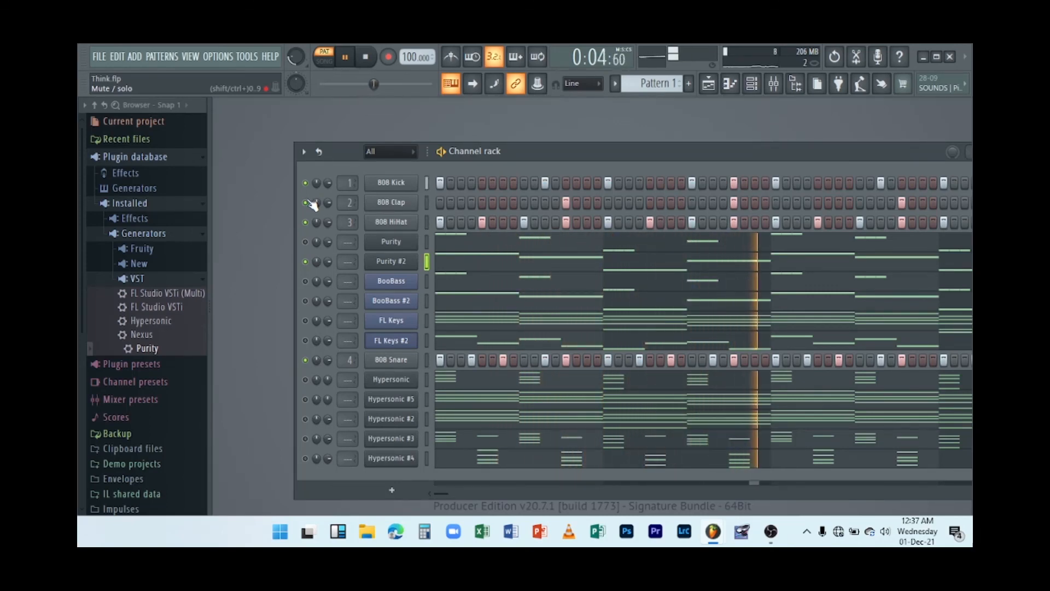
key(space)
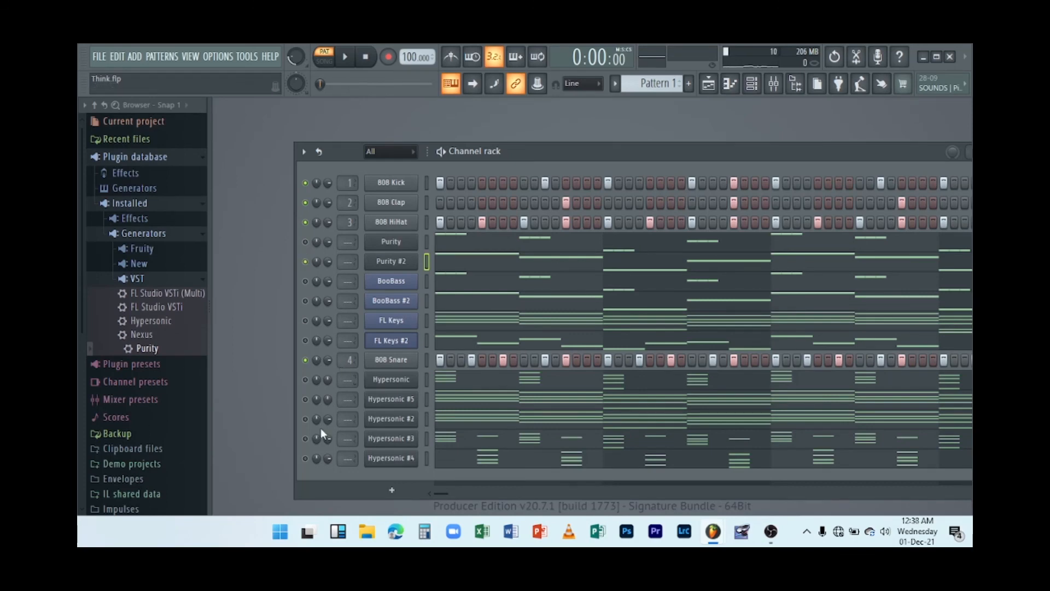
Play the pattern, reposition the channel rack window, and save the project.
key(space)
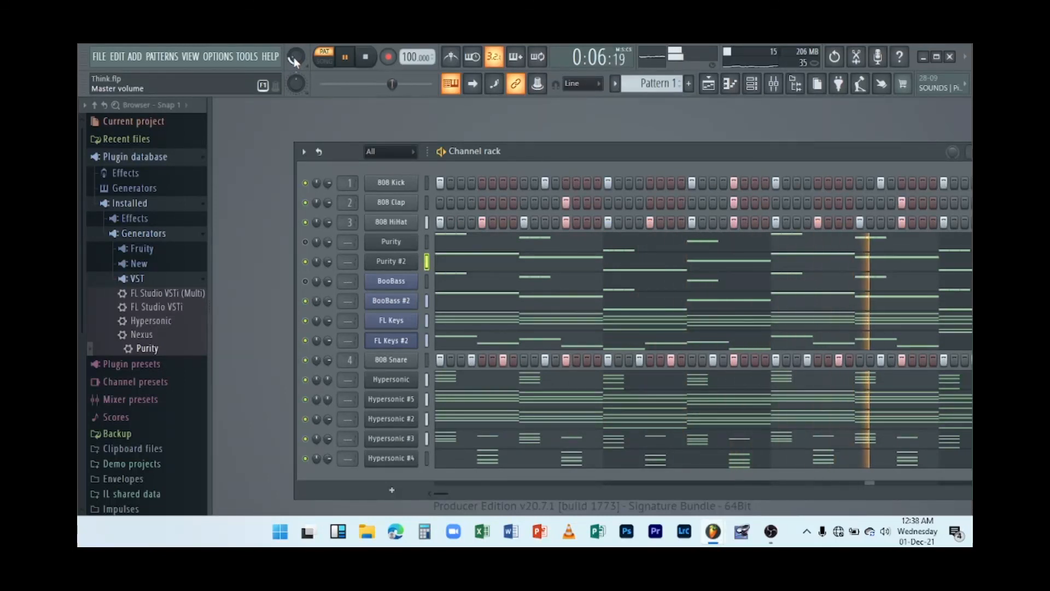
drag(623, 150, 578, 116)
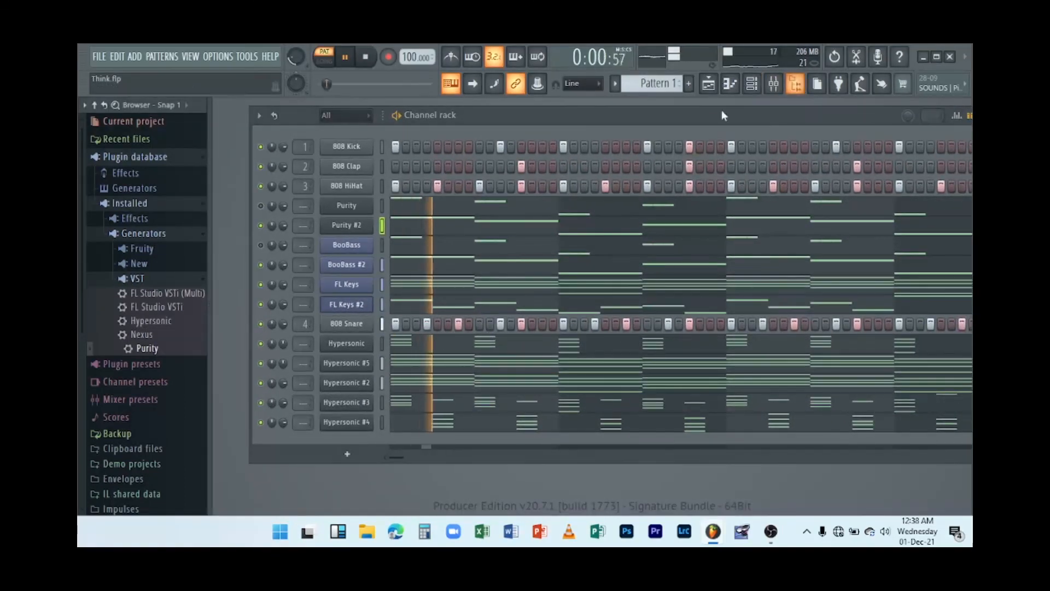
drag(686, 118, 647, 134)
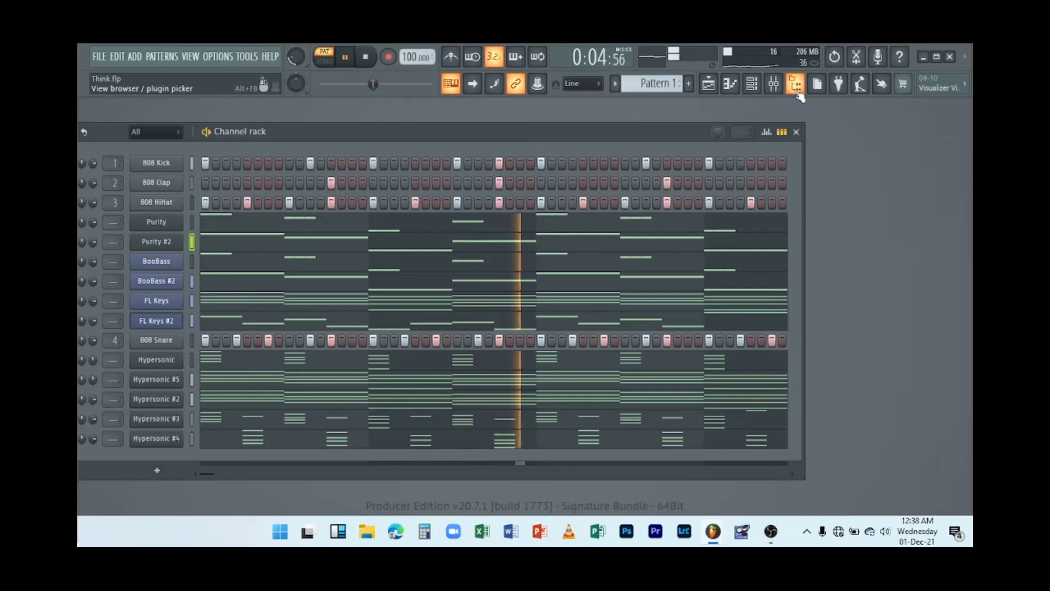
drag(528, 130, 600, 133)
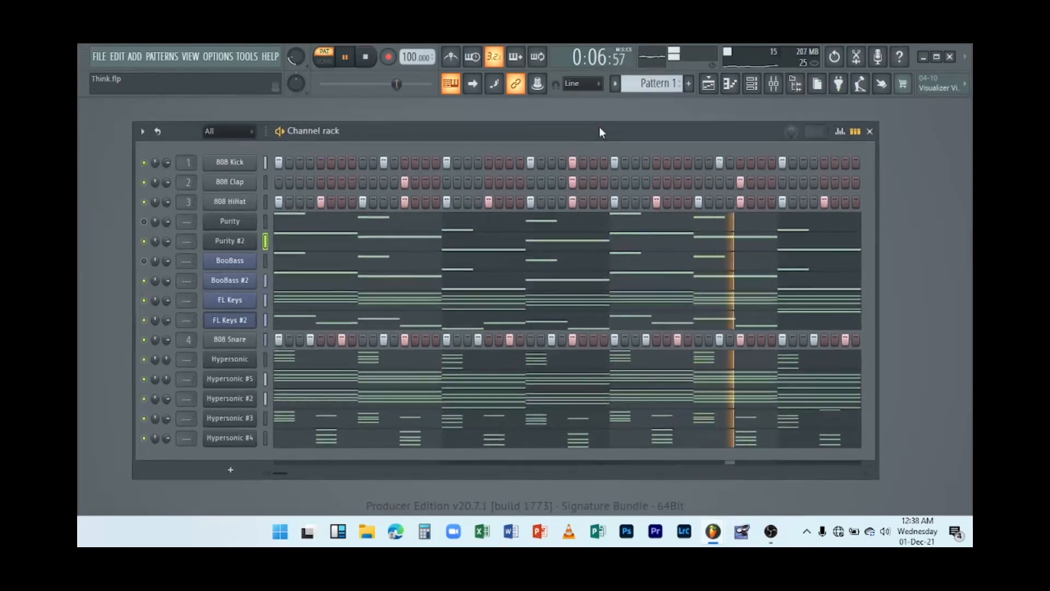
key(ctrl+s)
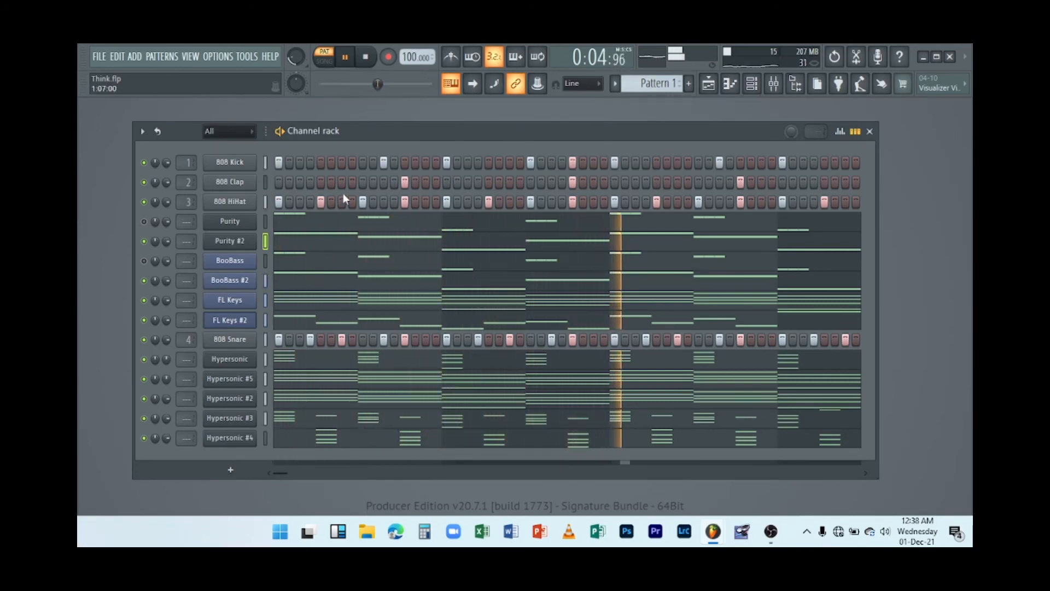
Toggle the mute states of the Purity #2, Purity and kick channels while playing, then stop and restart playback.
click(146, 242)
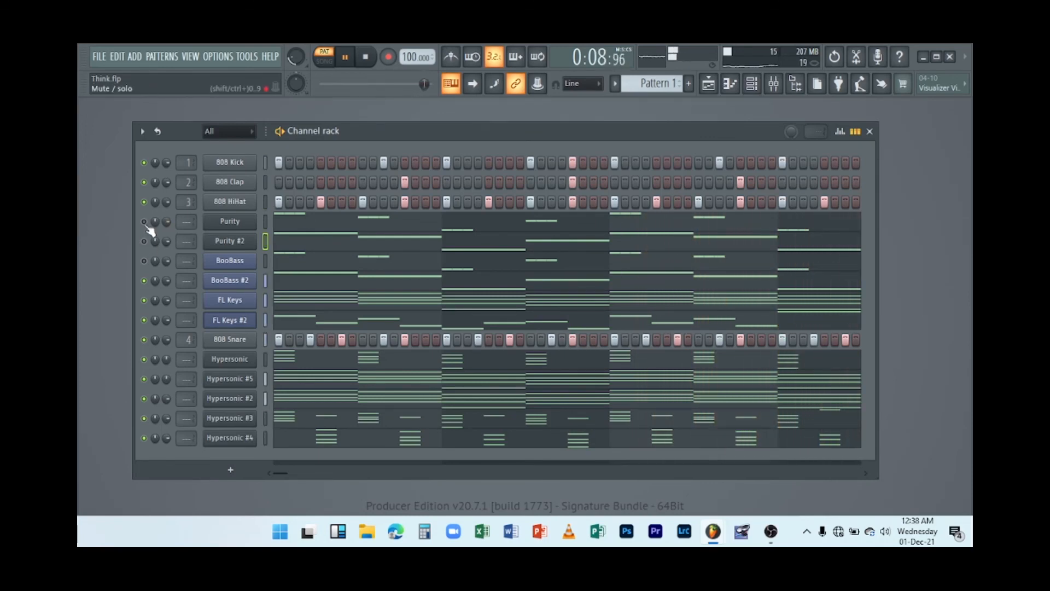
click(146, 223)
click(143, 164)
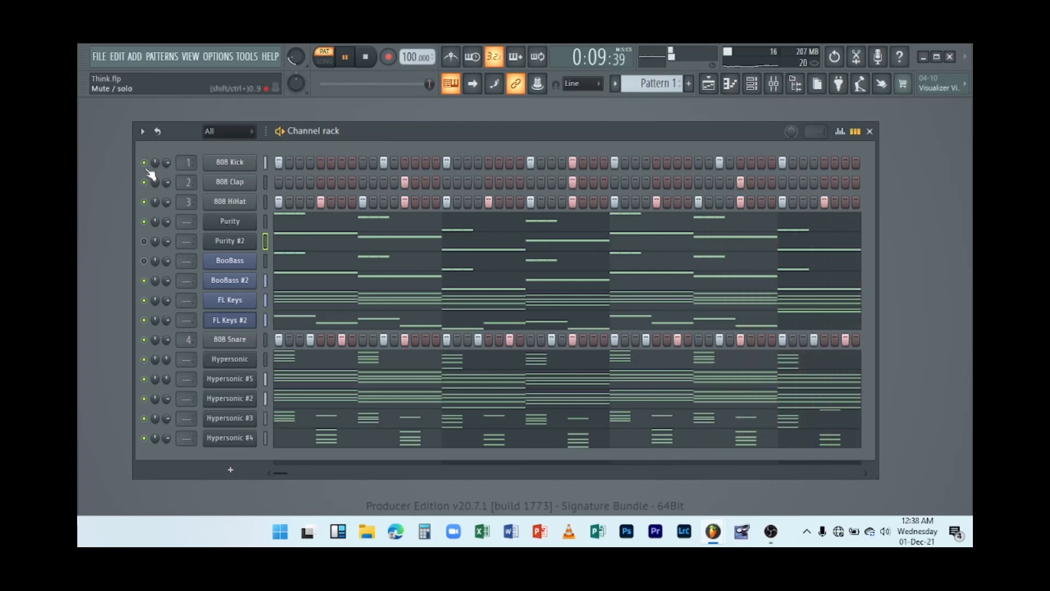
key(space)
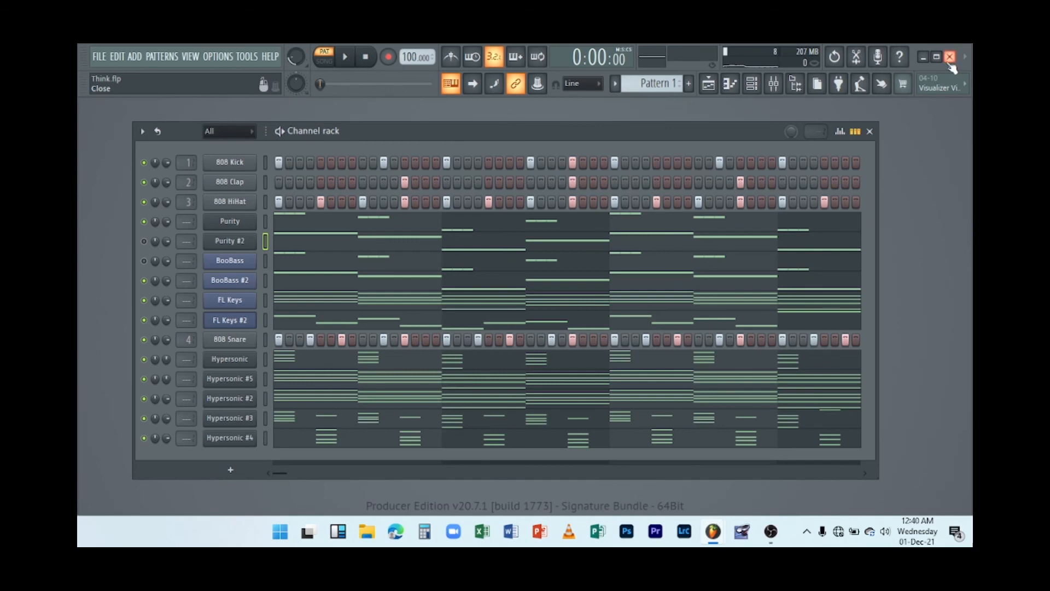
key(space)
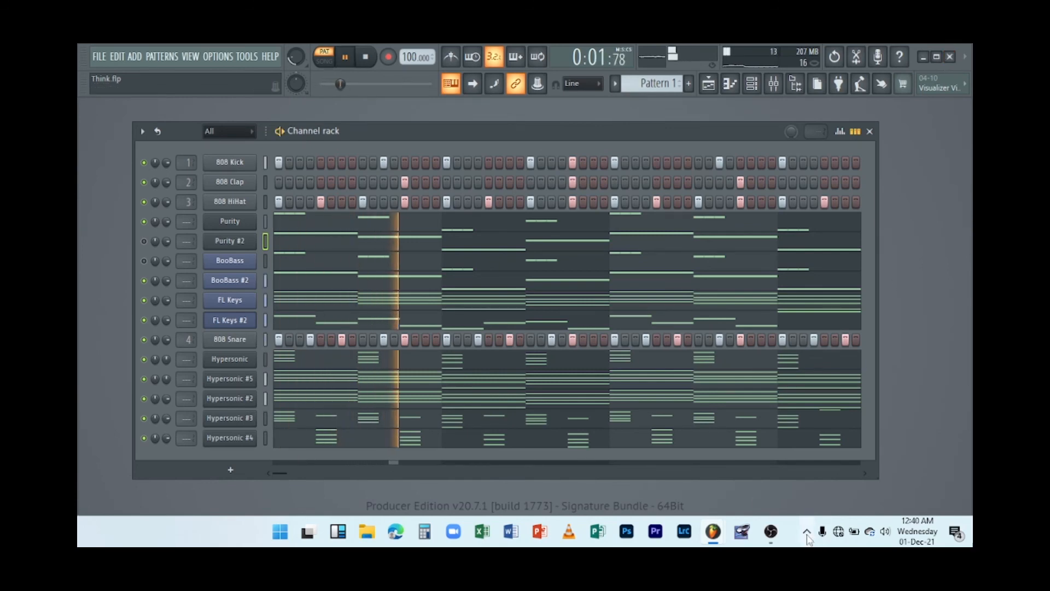